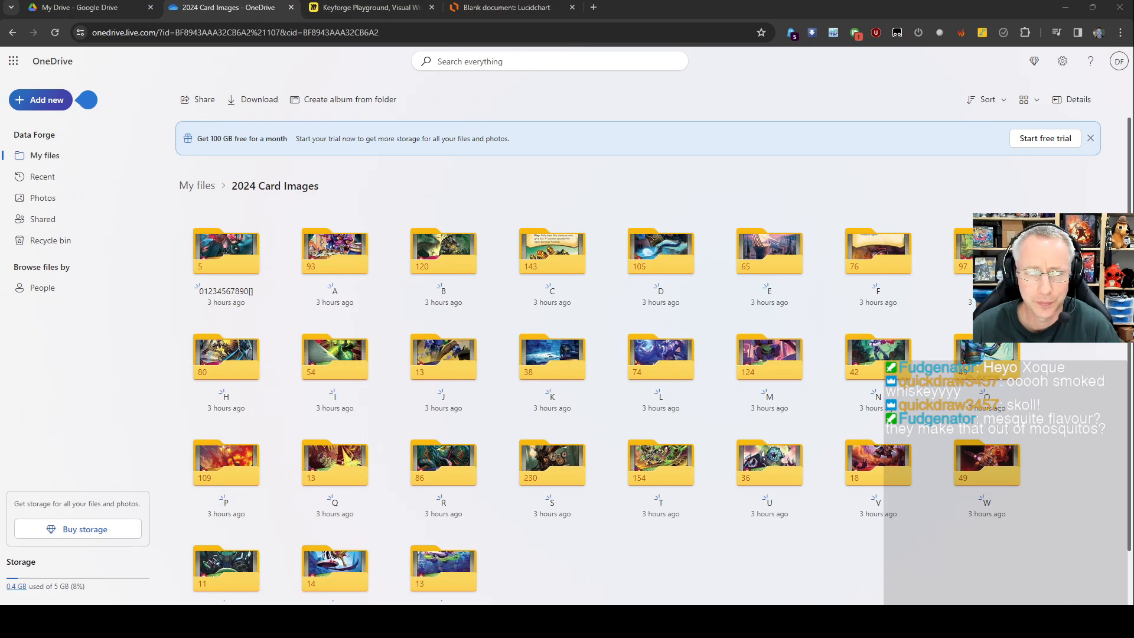
# Look at the blank Lucidchart document and return to the Keyforge Playground board in Miro.
pyautogui.click(349, 9)
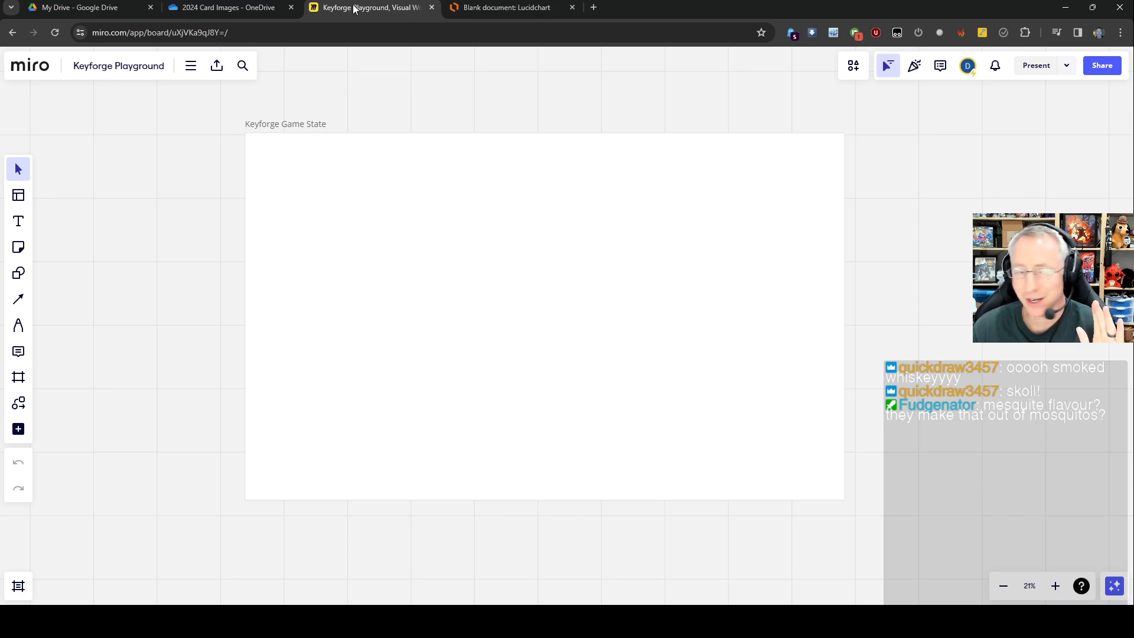
pyautogui.click(488, 13)
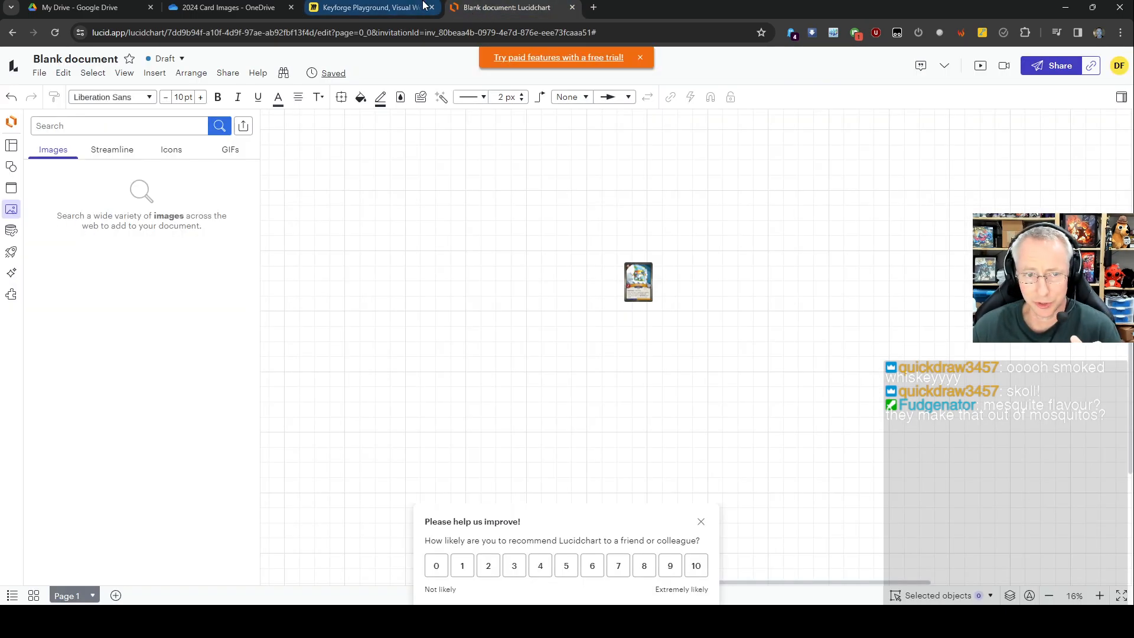
pyautogui.click(393, 8)
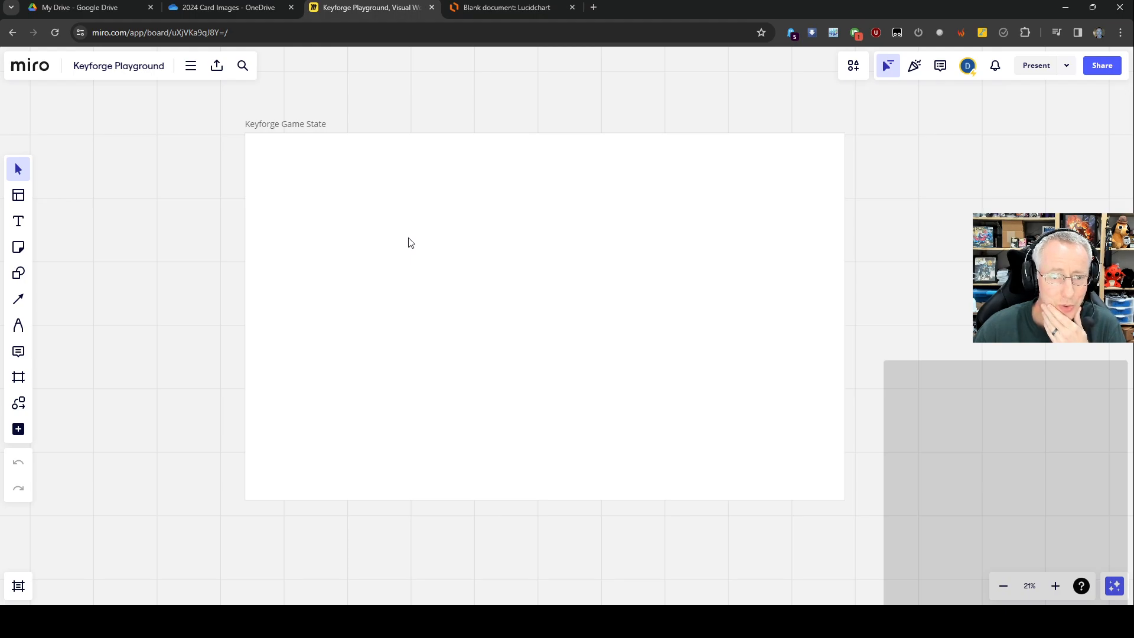
# Pin the Upload app to the board's creation tools.
pyautogui.scroll(2, 407, 243)
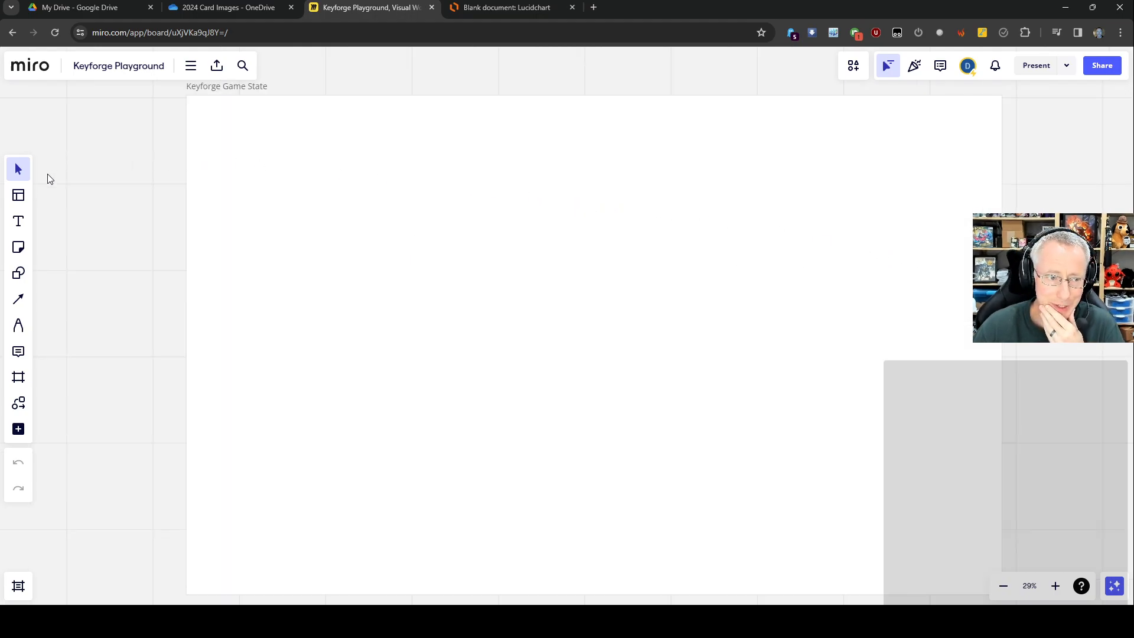
pyautogui.scroll(-2, 172, 191)
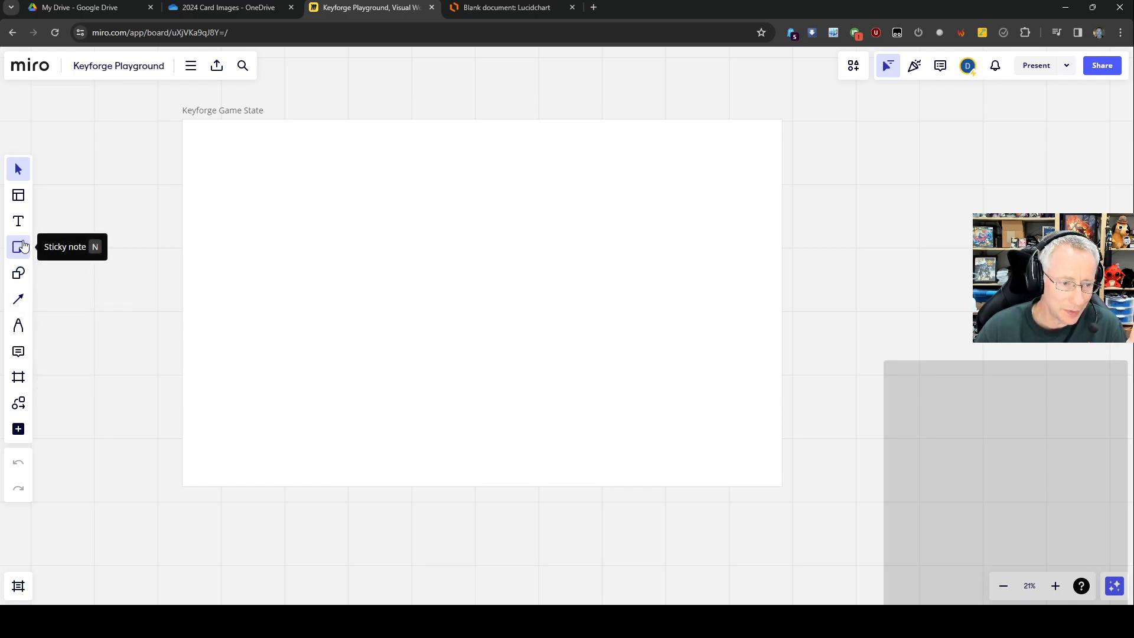
pyautogui.click(19, 430)
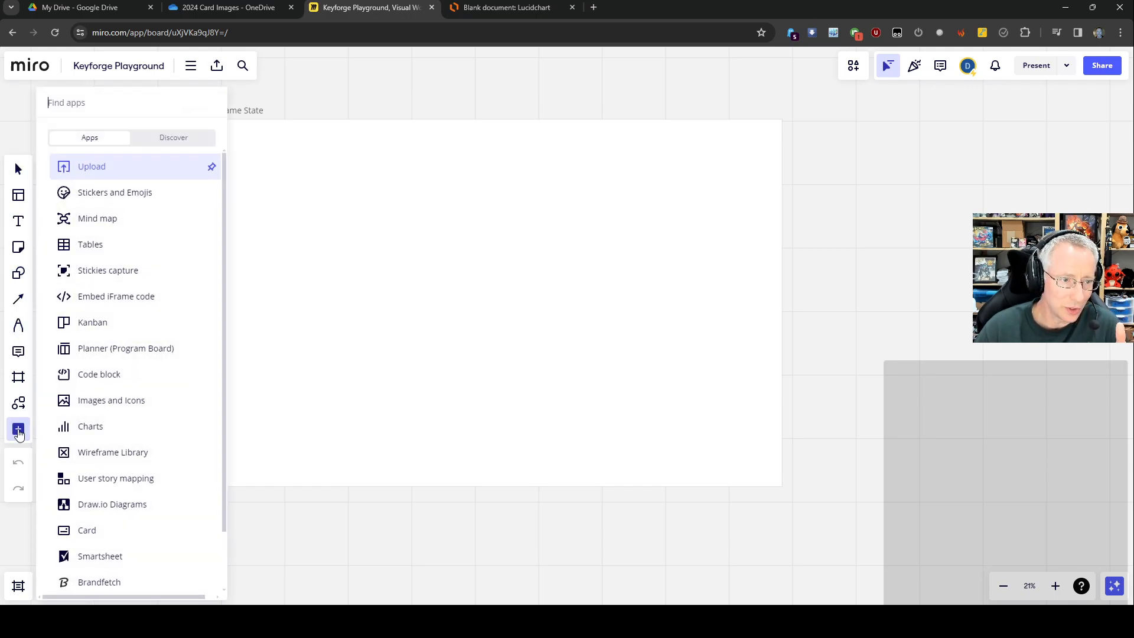
pyautogui.click(212, 167)
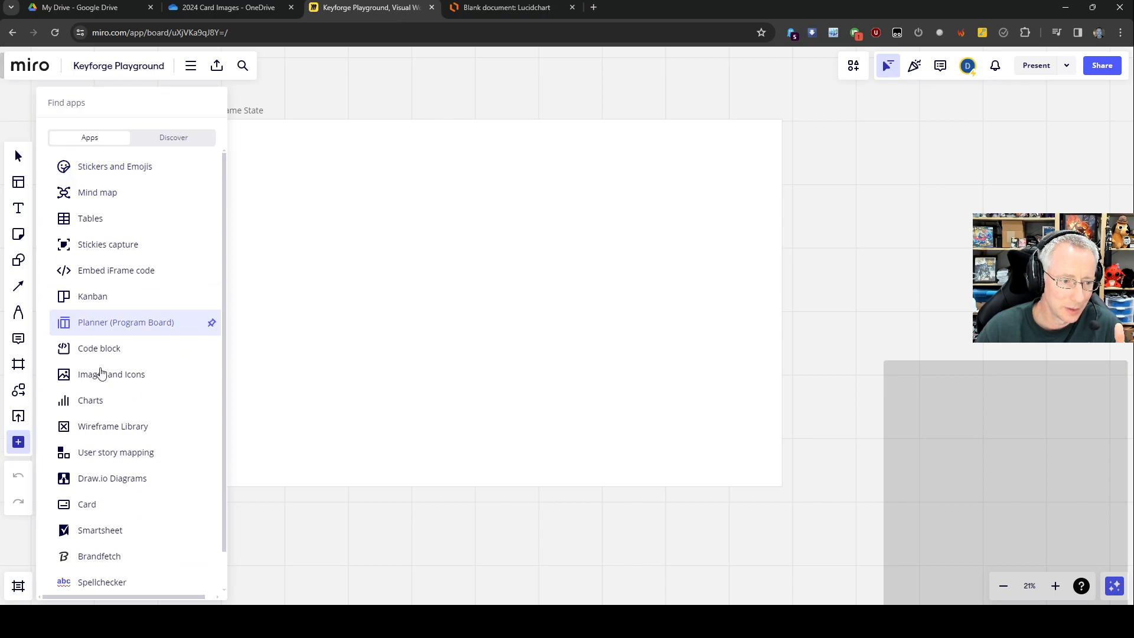
# Try the 2playerPlaymat.jpg image in the Keyforge Game State frame and delete it.
pyautogui.click(18, 416)
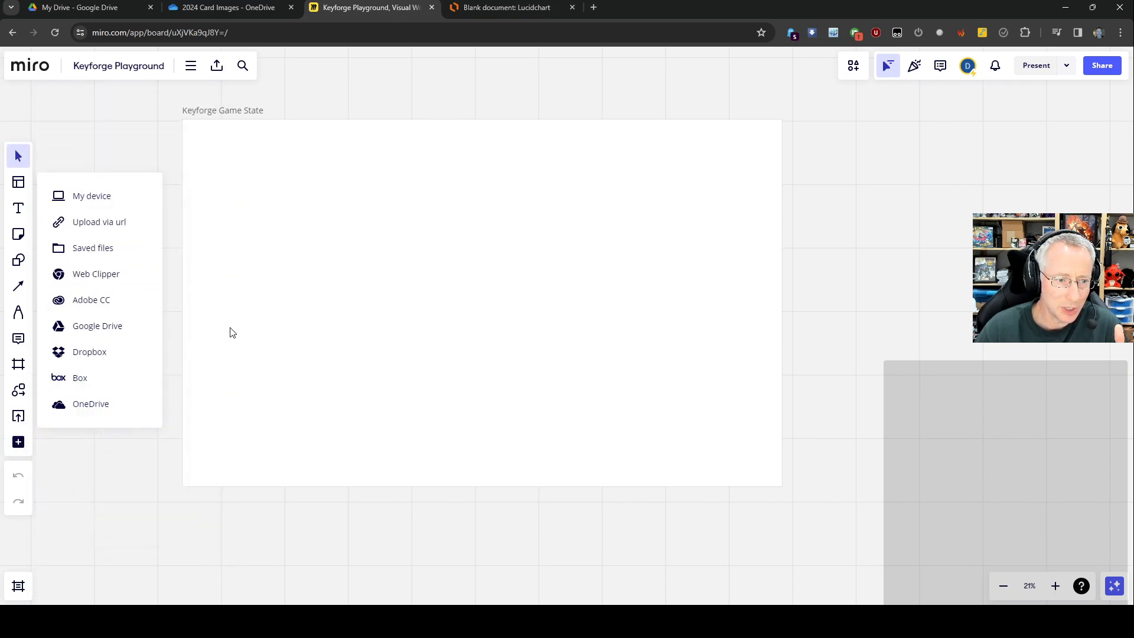
pyautogui.click(115, 210)
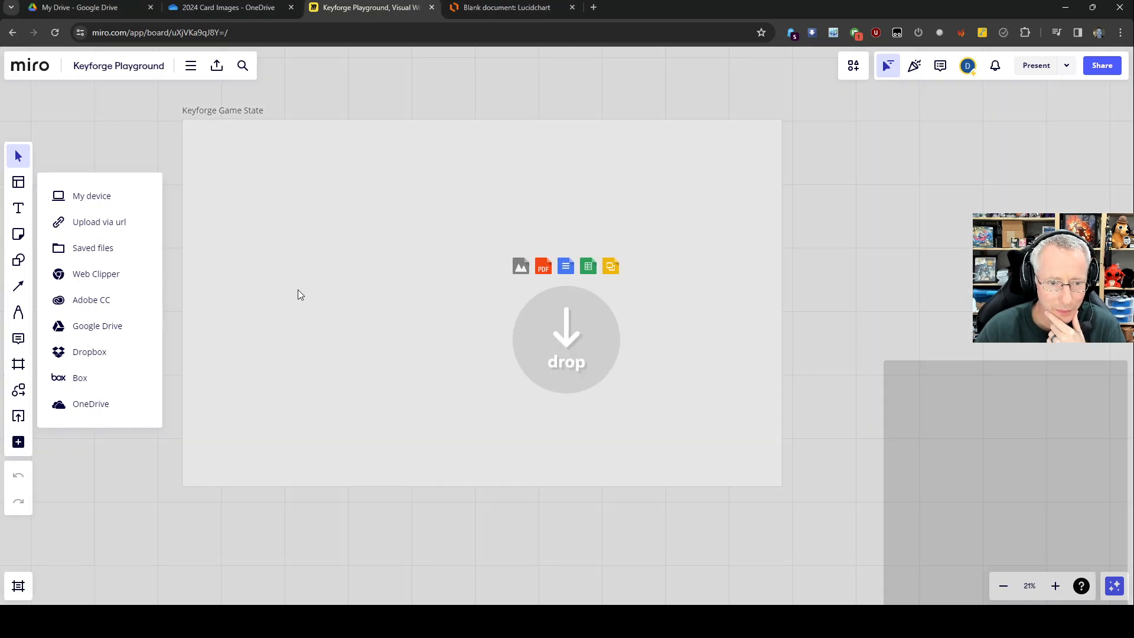
pyautogui.moveTo(298, 290); pyautogui.dragTo(300, 295)
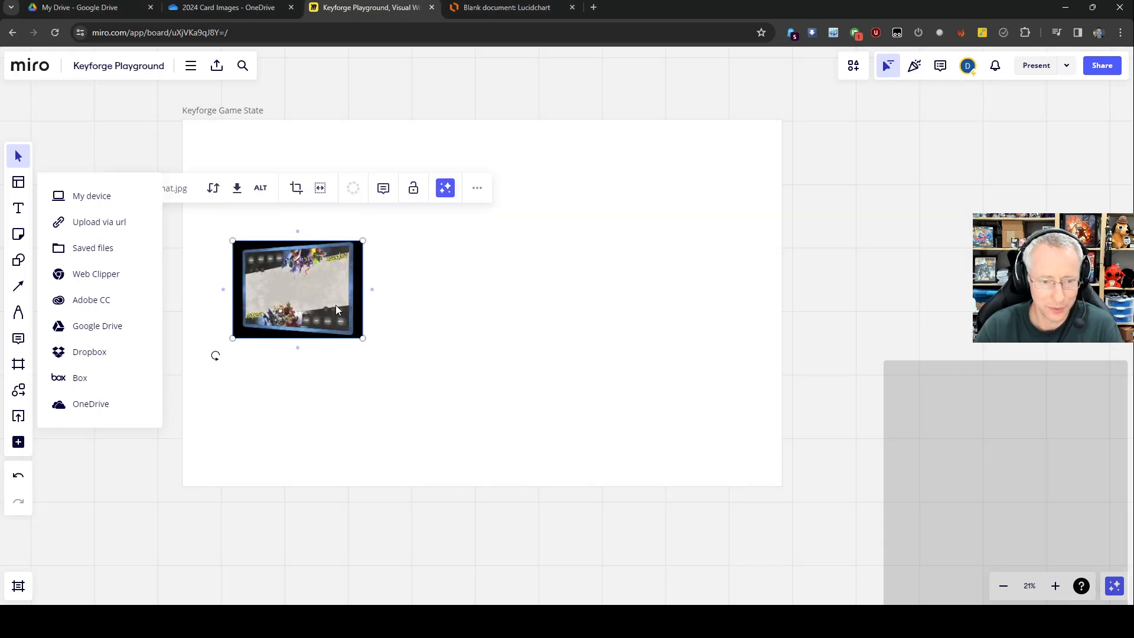
pyautogui.click(338, 289)
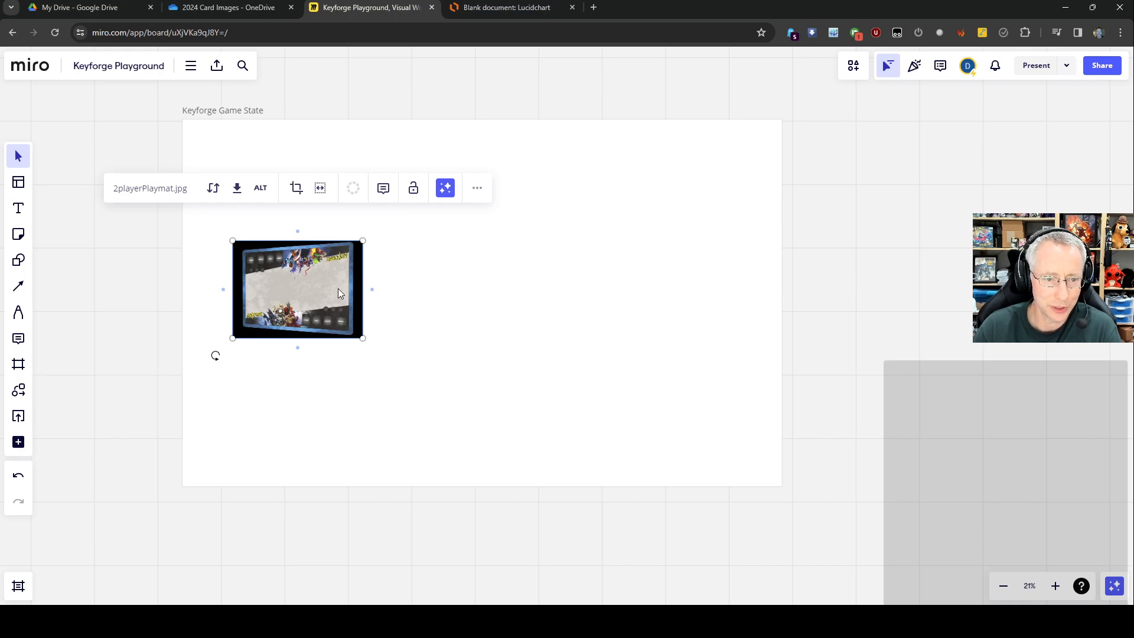
pyautogui.press('Delete')
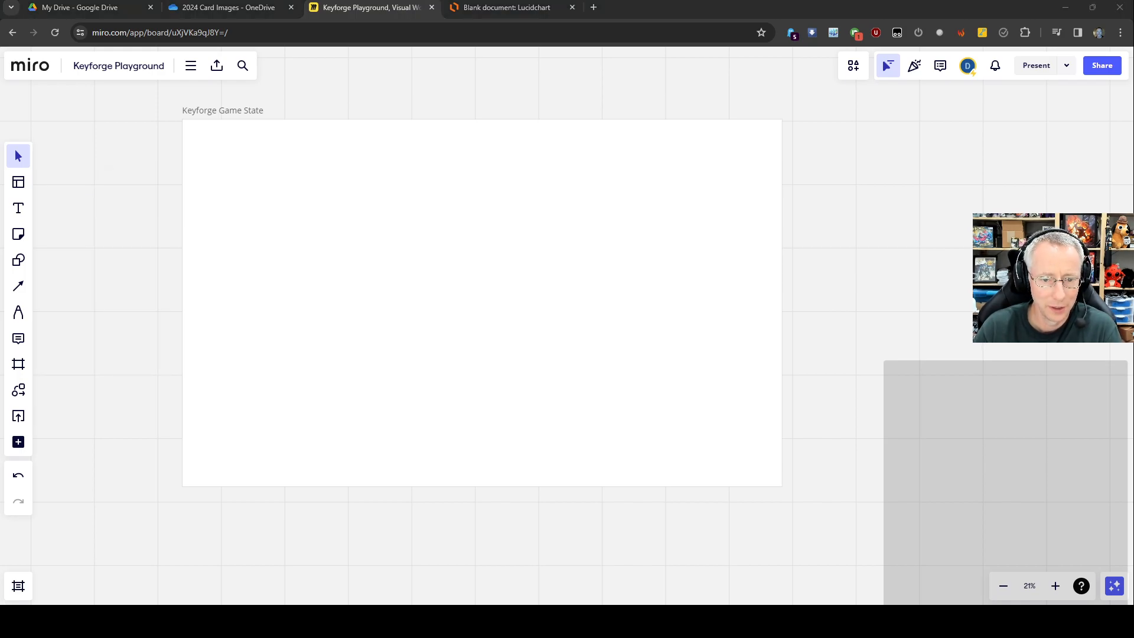
# Add the red 2playerPlaymat_old image to the Keyforge Game State frame and enlarge it to the frame's full width.
pyautogui.moveTo(0, 271); pyautogui.dragTo(262, 187)
pyautogui.moveTo(313, 222); pyautogui.dragTo(856, 436)
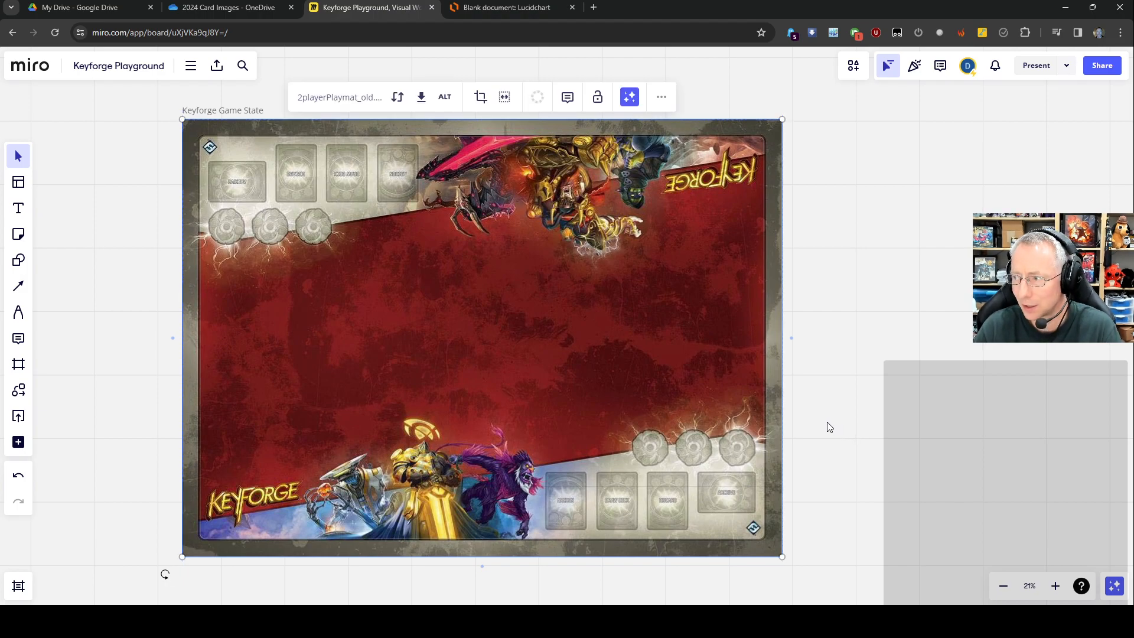
pyautogui.press('Right')
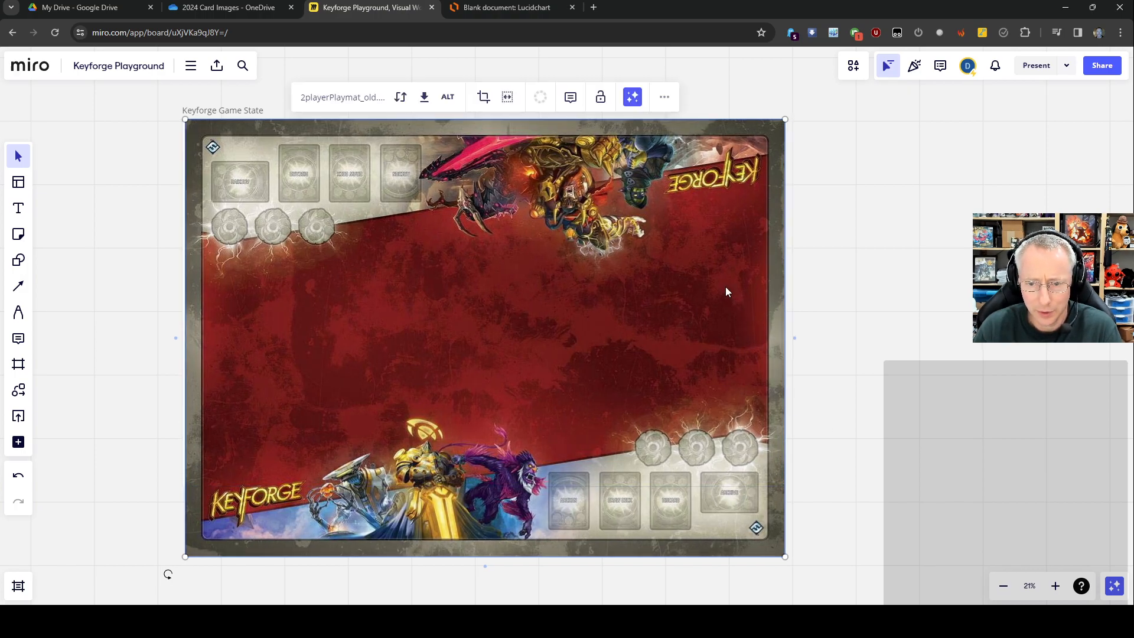
# Adjust the Keyforge Game State frame's height to the playmat and align the playmat with the frame's edges.
pyautogui.moveTo(431, 237); pyautogui.dragTo(483, 234)
pyautogui.click(211, 417)
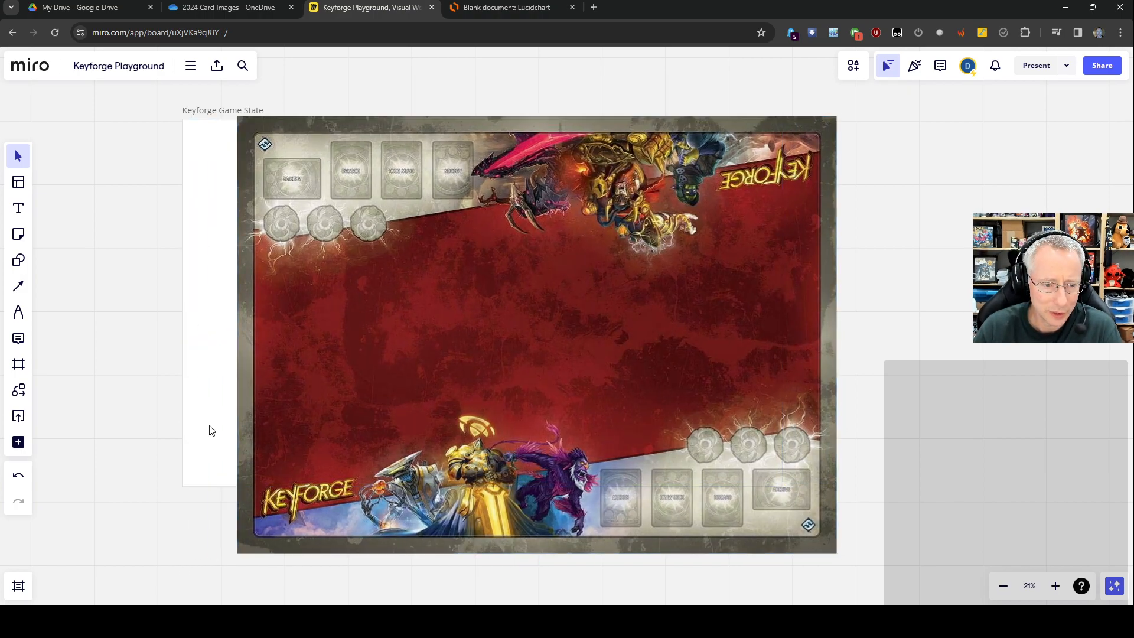
pyautogui.click(203, 485)
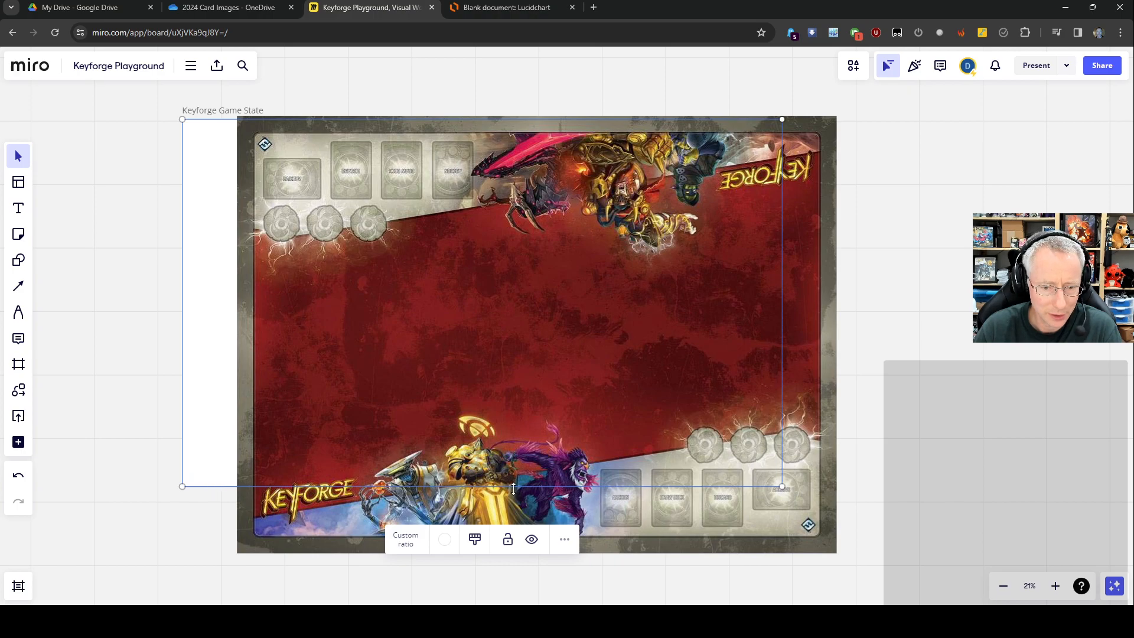
pyautogui.moveTo(514, 499); pyautogui.dragTo(519, 593)
pyautogui.click(480, 383)
pyautogui.moveTo(480, 383); pyautogui.dragTo(423, 390)
pyautogui.click(476, 591)
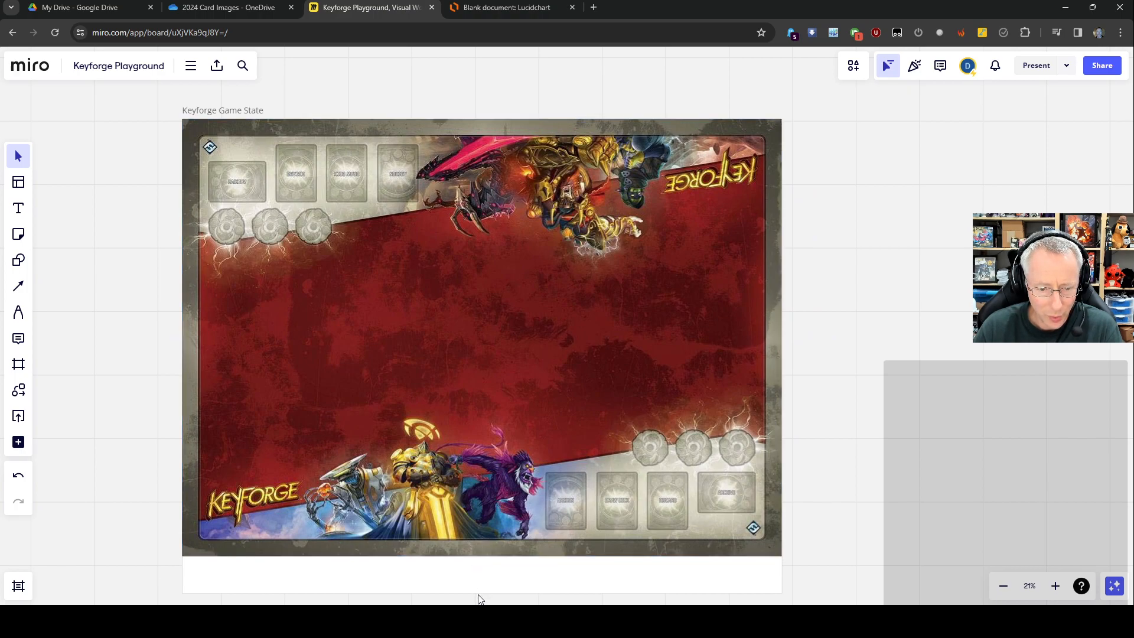
pyautogui.moveTo(477, 593); pyautogui.dragTo(483, 556)
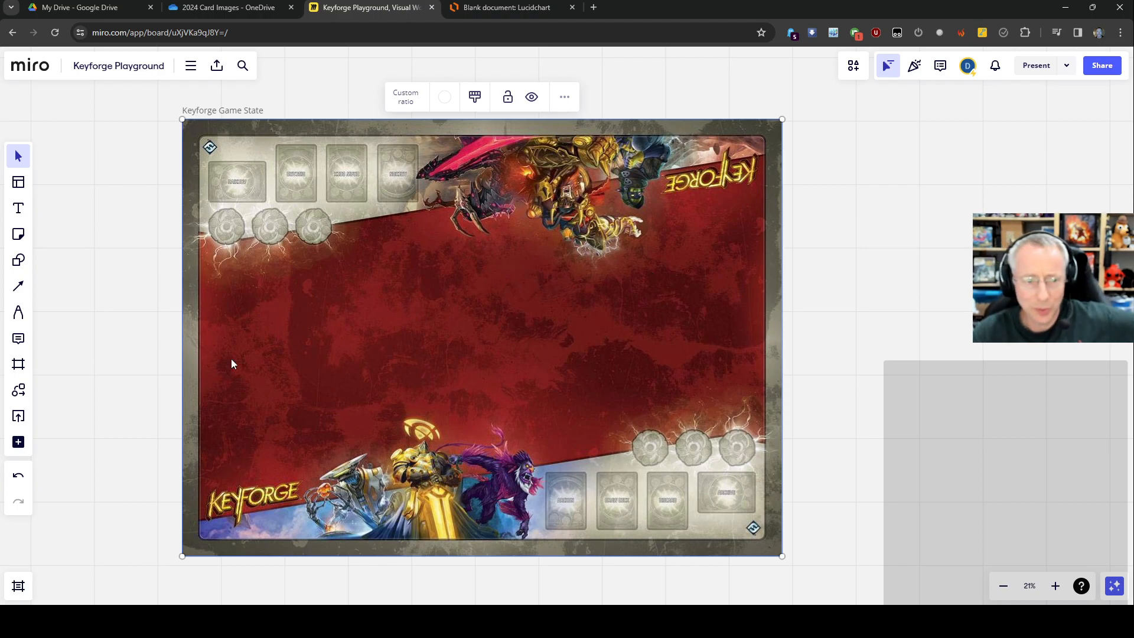
# Browse Google Drive as the upload source, open folder D and sort its card images by name.
pyautogui.scroll(1, 800, 400)
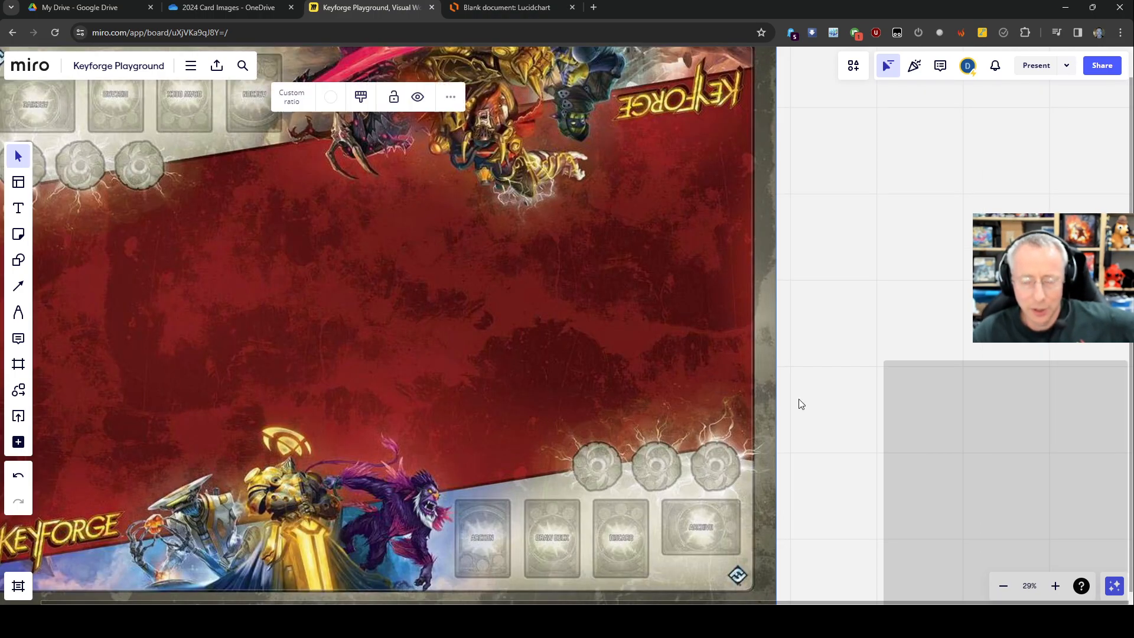
pyautogui.scroll(-1, 800, 400)
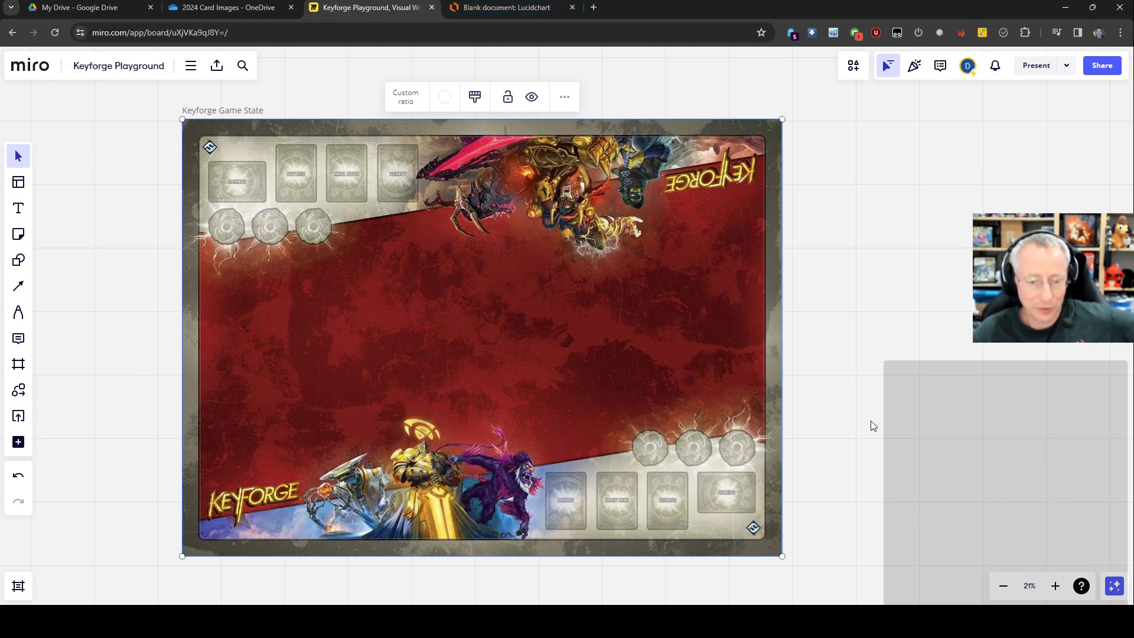
pyautogui.click(17, 418)
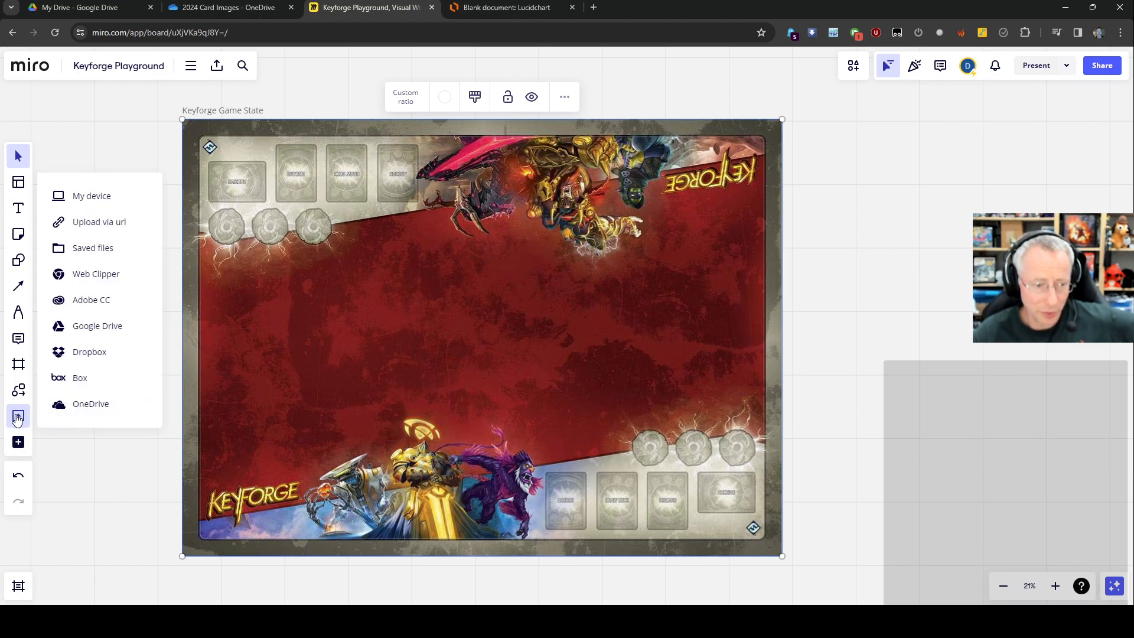
pyautogui.click(96, 334)
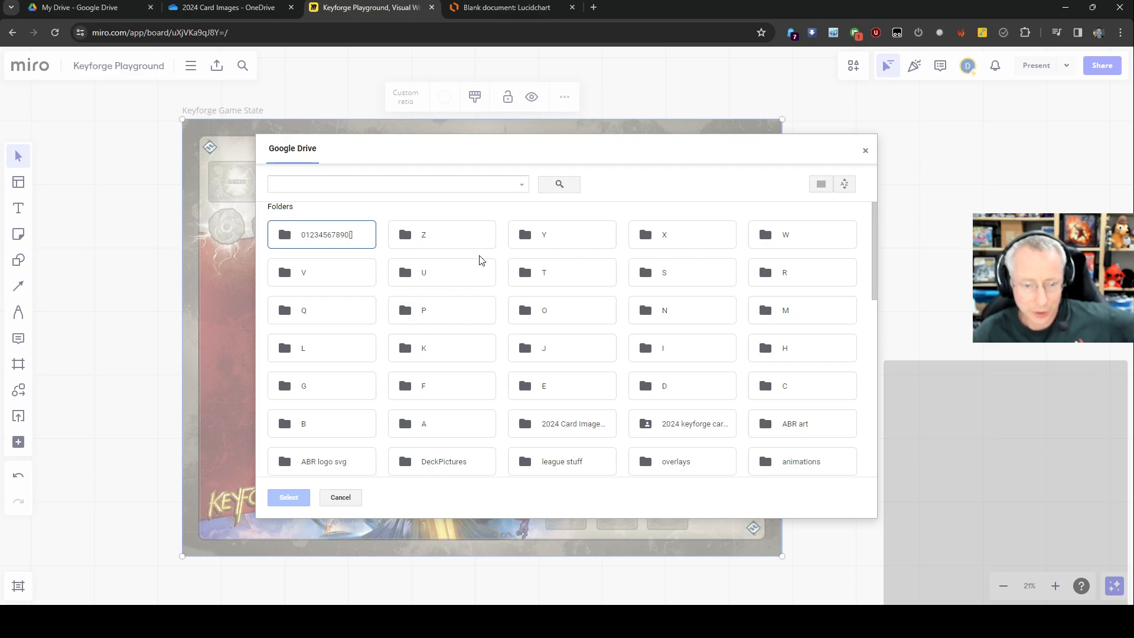
pyautogui.doubleClick(716, 388)
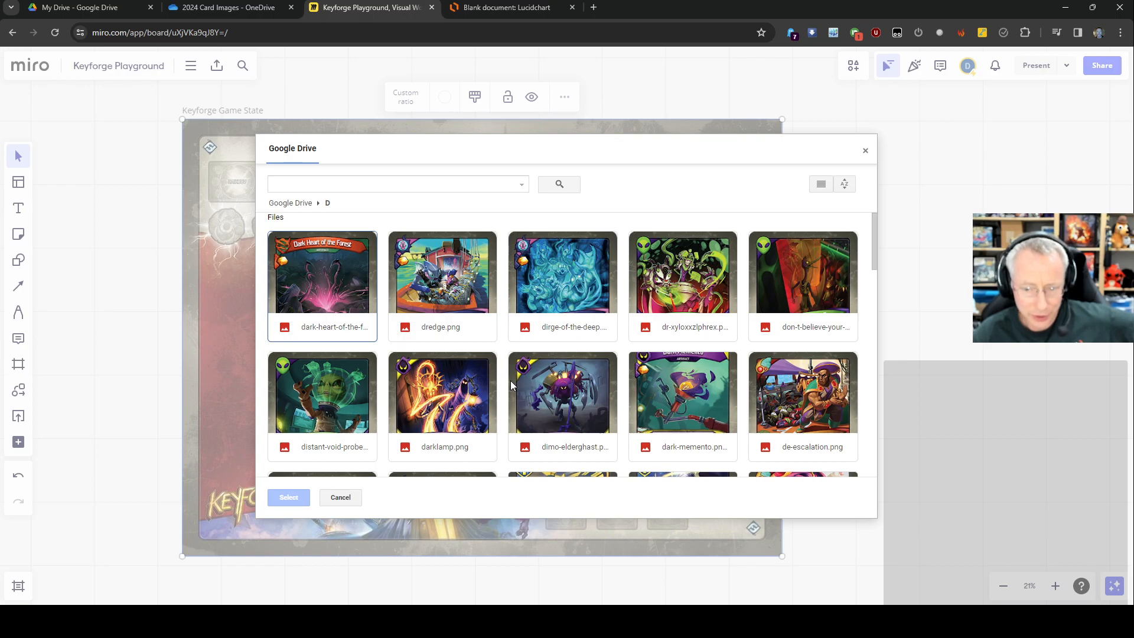
pyautogui.scroll(-5, 511, 384)
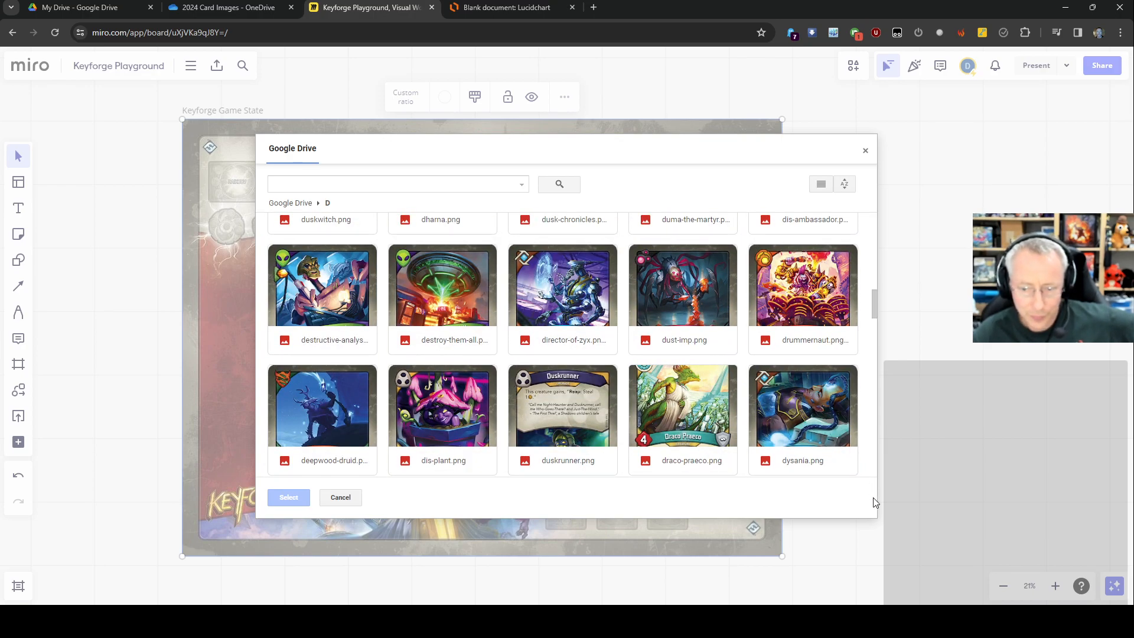
pyautogui.moveTo(873, 310); pyautogui.dragTo(869, 223)
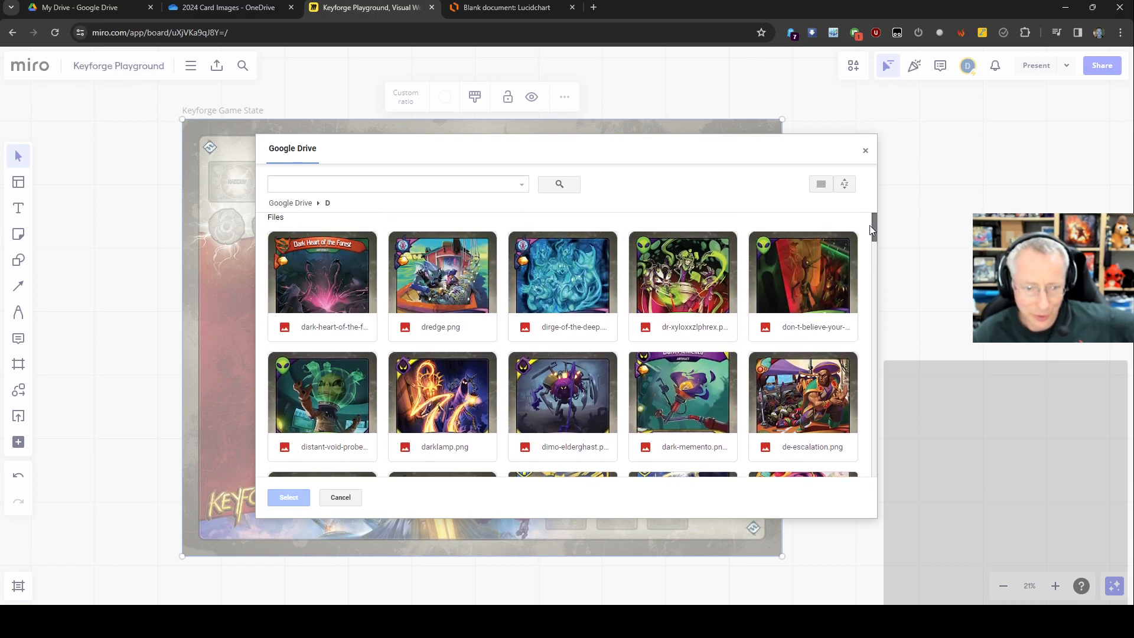
pyautogui.click(845, 185)
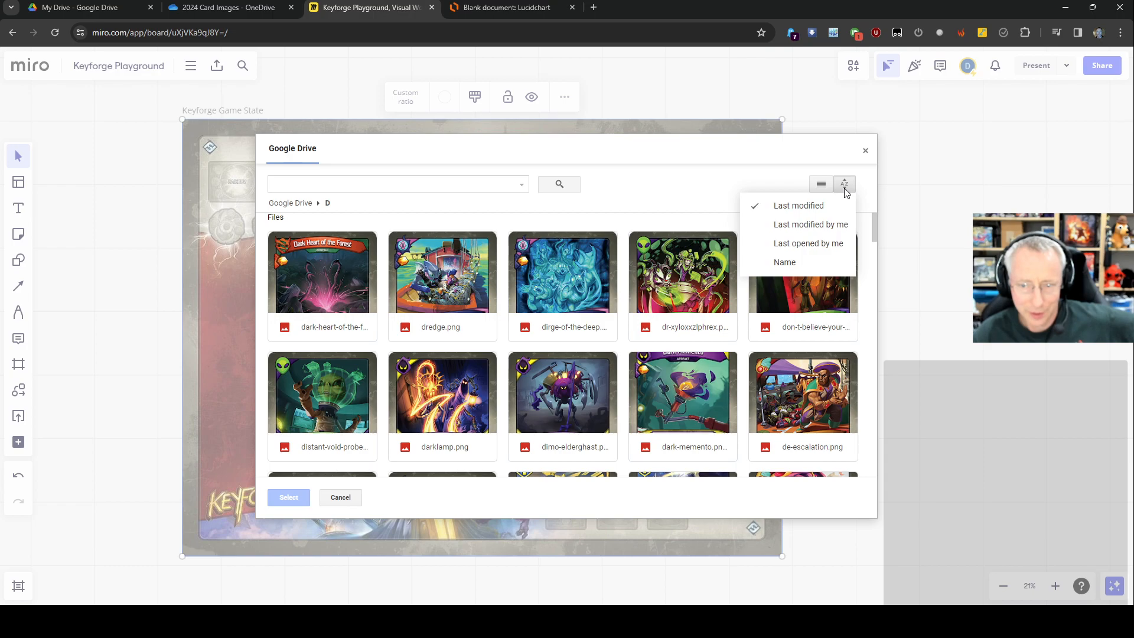
pyautogui.click(788, 261)
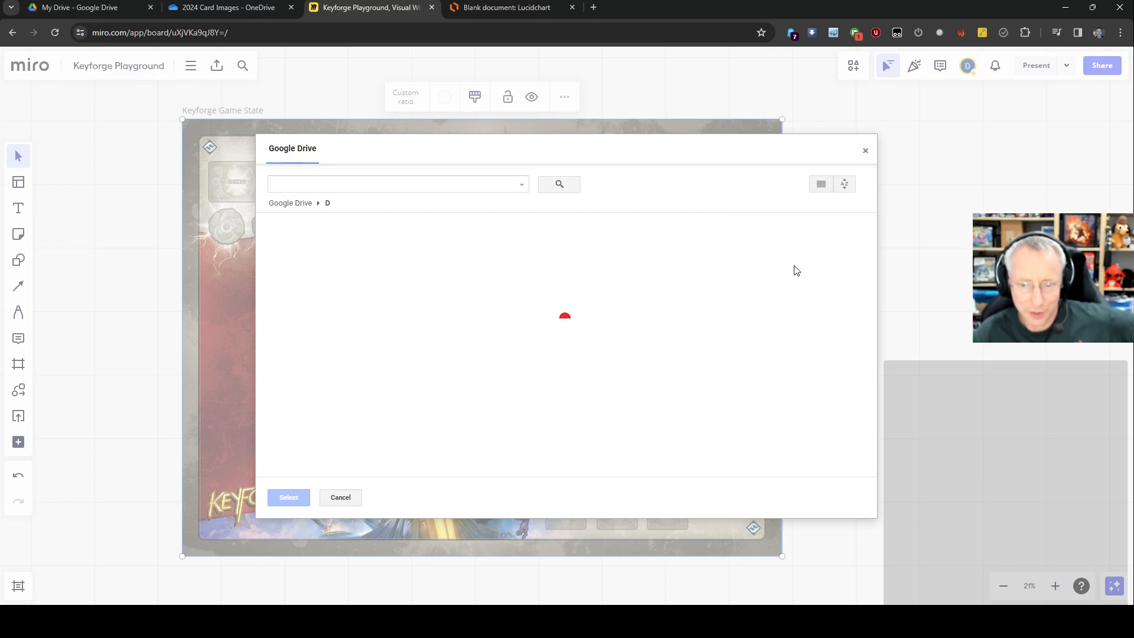
# Insert dr-xyloxxzlphrex.png from folder D and place the card on the lower player's leftmost card slot.
pyautogui.moveTo(873, 239); pyautogui.dragTo(865, 466)
pyautogui.scroll(-10, 839, 450)
pyautogui.scroll(3, 839, 450)
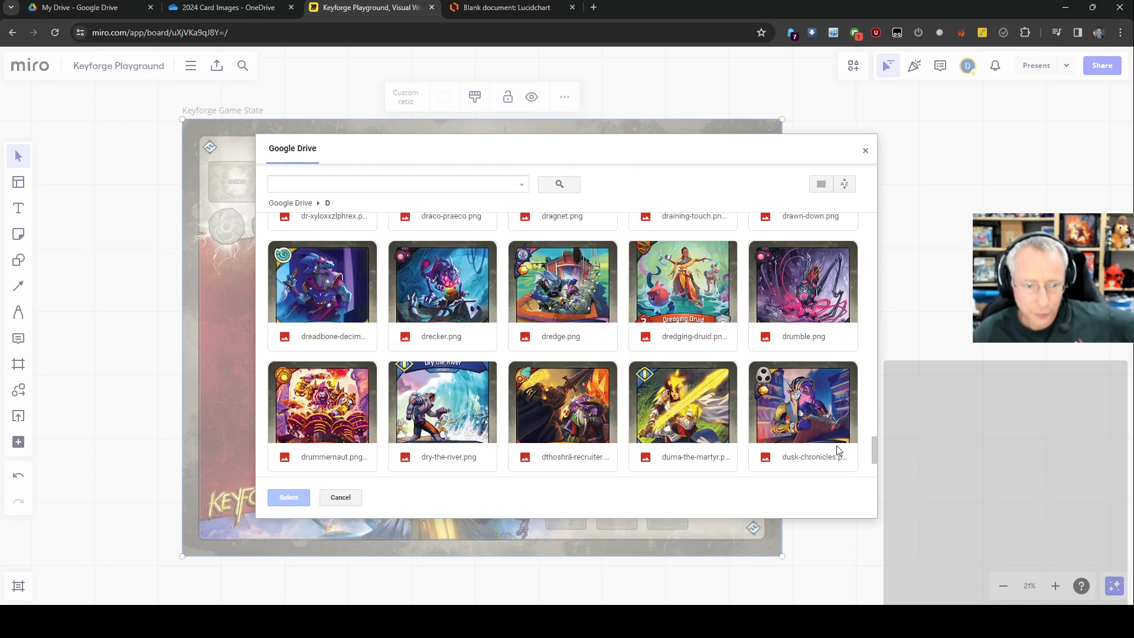
pyautogui.doubleClick(331, 250)
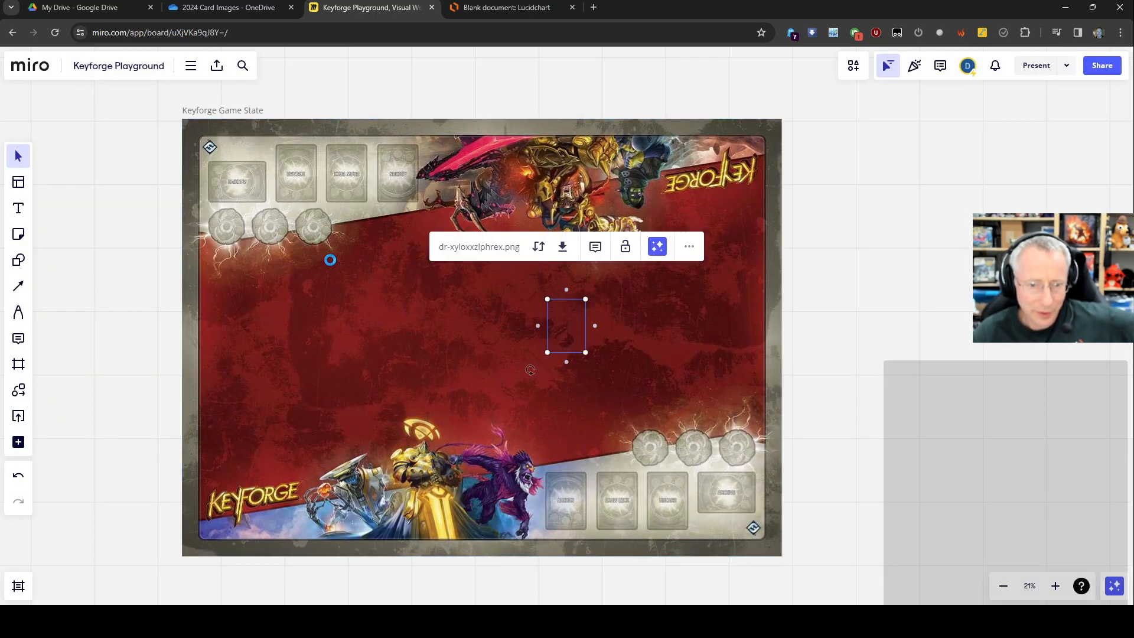
pyautogui.moveTo(564, 332); pyautogui.dragTo(561, 499)
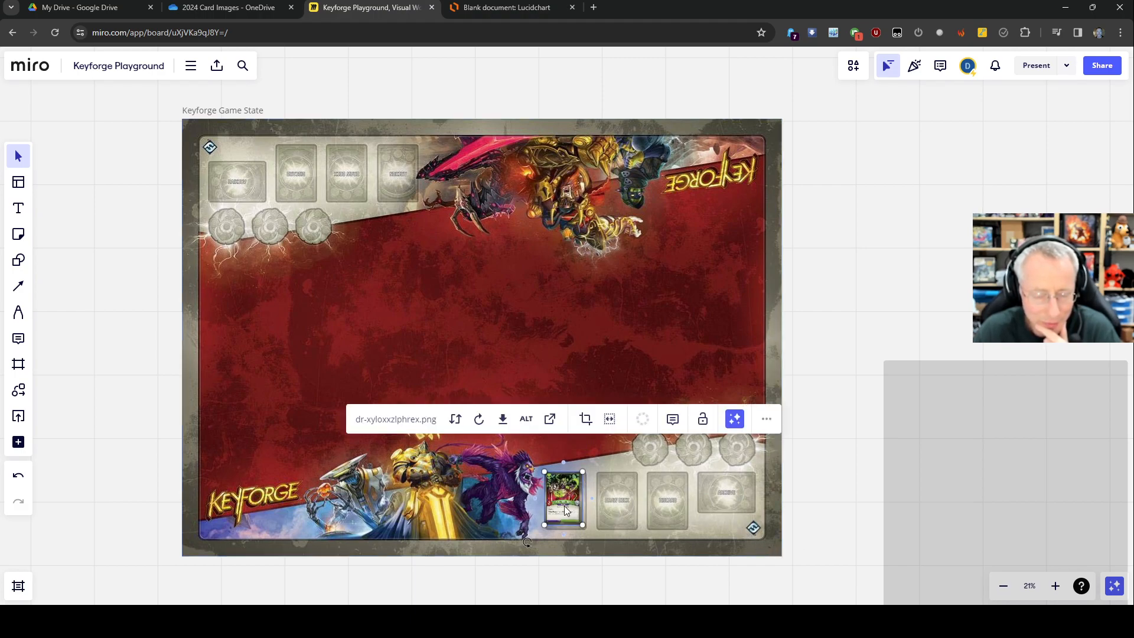
# Scale down the playmat until its leftmost lower slot matches the card, keep the card on it, and shrink the frame to fit.
pyautogui.click(722, 533)
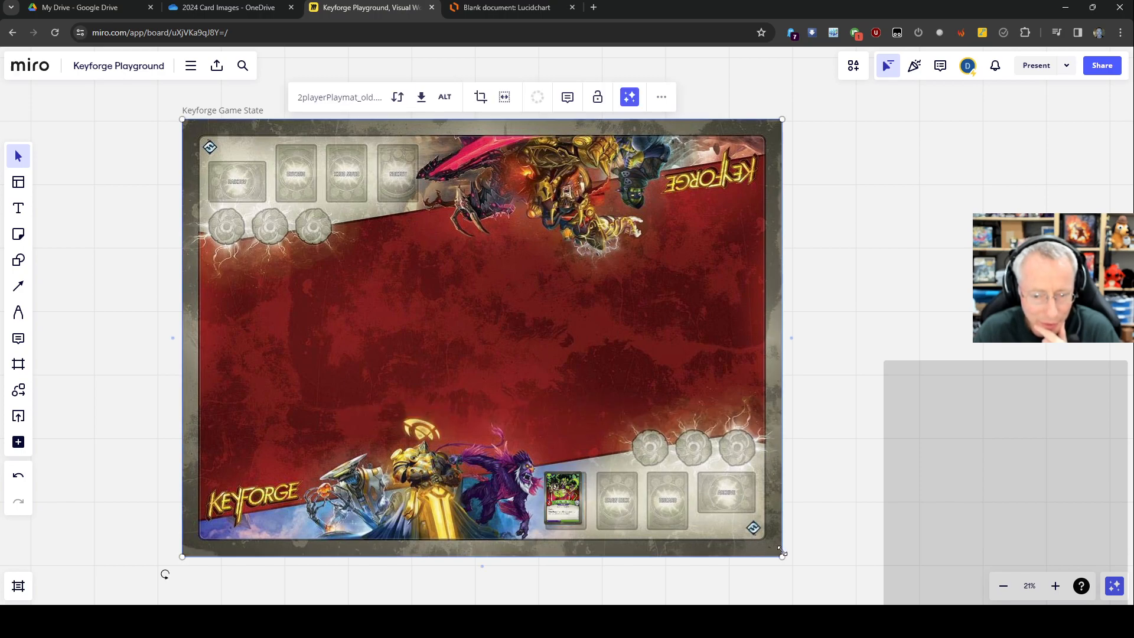
pyautogui.moveTo(783, 556); pyautogui.dragTo(771, 549)
pyautogui.click(559, 497)
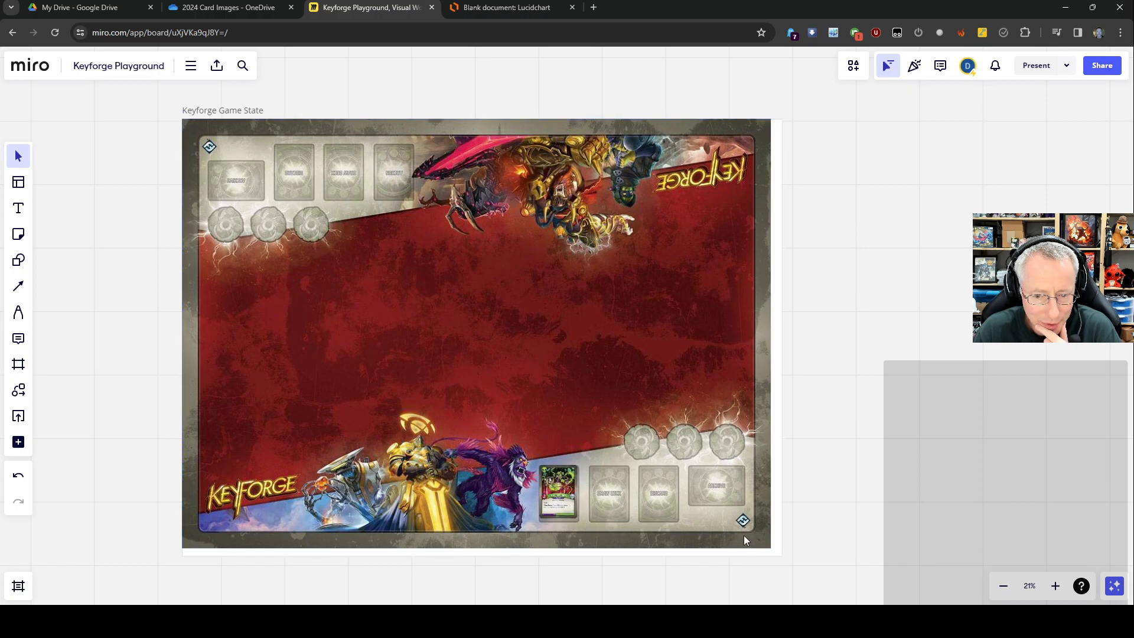
pyautogui.click(743, 535)
pyautogui.moveTo(771, 548); pyautogui.dragTo(720, 512)
pyautogui.moveTo(559, 506); pyautogui.dragTo(529, 467)
pyautogui.click(561, 510)
pyautogui.click(763, 527)
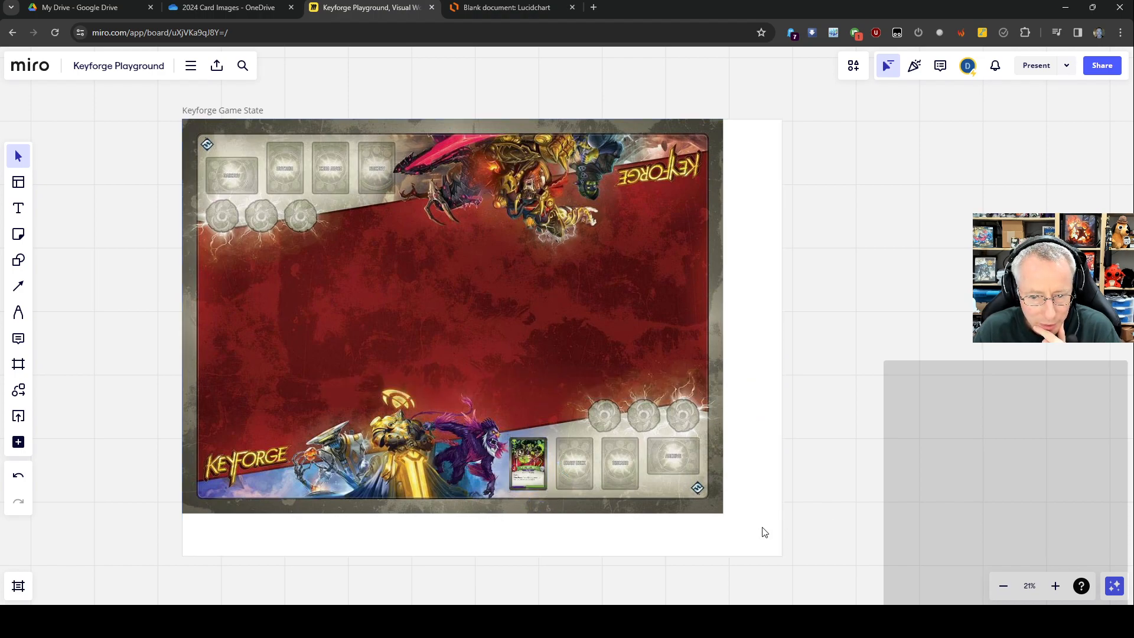
pyautogui.moveTo(781, 555); pyautogui.dragTo(722, 514)
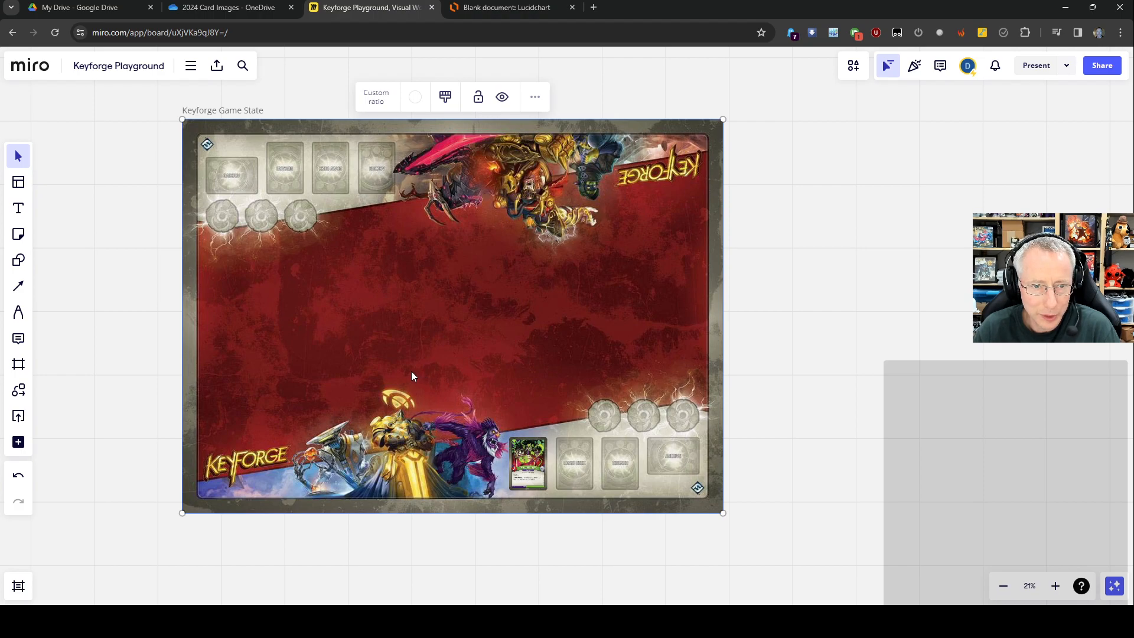
# Move the Dr. Xyloxxzlphrex card from its slot to the open red battlefield above the lower KeyForge logo.
pyautogui.scroll(2, 411, 372)
pyautogui.moveTo(880, 304); pyautogui.dragTo(949, 336)
pyautogui.click(641, 537)
pyautogui.moveTo(640, 537)
pyautogui.mouseDown()
pyautogui.moveTo(759, 542)
pyautogui.moveTo(704, 529)
pyautogui.moveTo(453, 364)
pyautogui.moveTo(299, 365)
pyautogui.moveTo(851, 353)
pyautogui.moveTo(386, 350)
pyautogui.moveTo(713, 368)
pyautogui.moveTo(736, 438)
pyautogui.moveTo(716, 381)
pyautogui.moveTo(360, 387)
pyautogui.moveTo(369, 389)
pyautogui.mouseUp()
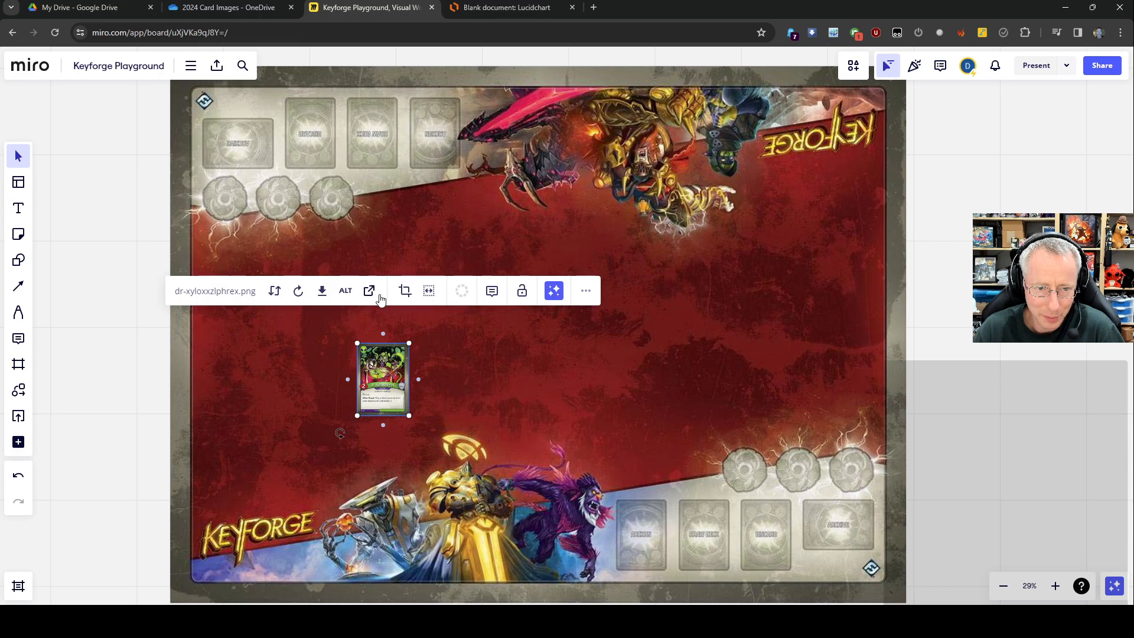
# Add a custom frame, shrink it, and position and stretch it to cover the upper half of the playmat.
pyautogui.click(909, 315)
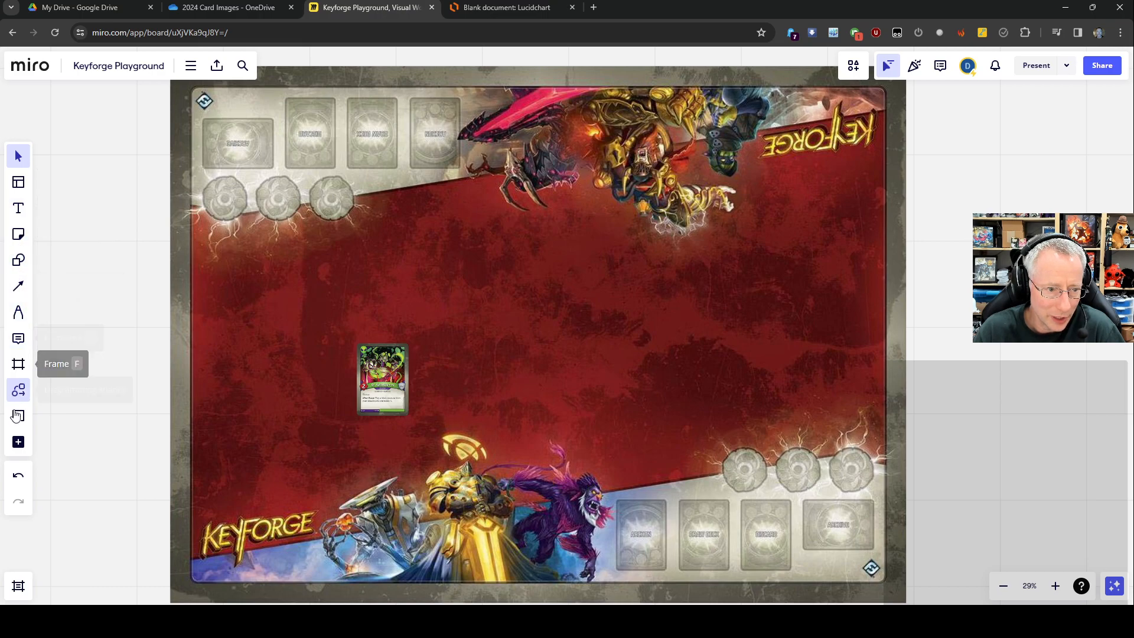
pyautogui.click(18, 364)
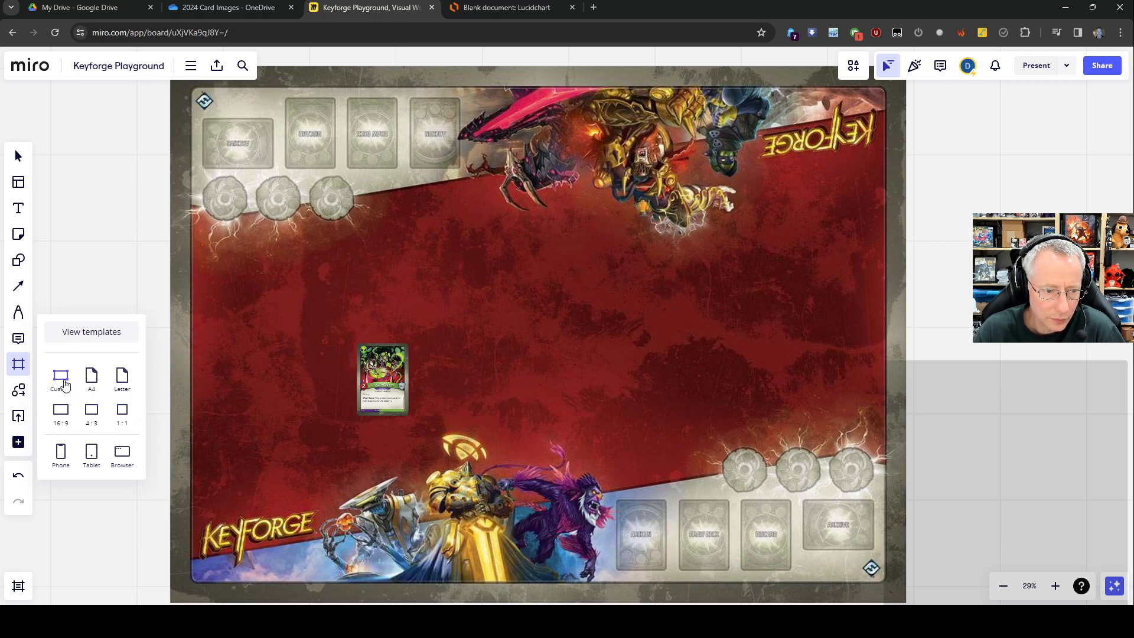
pyautogui.click(61, 378)
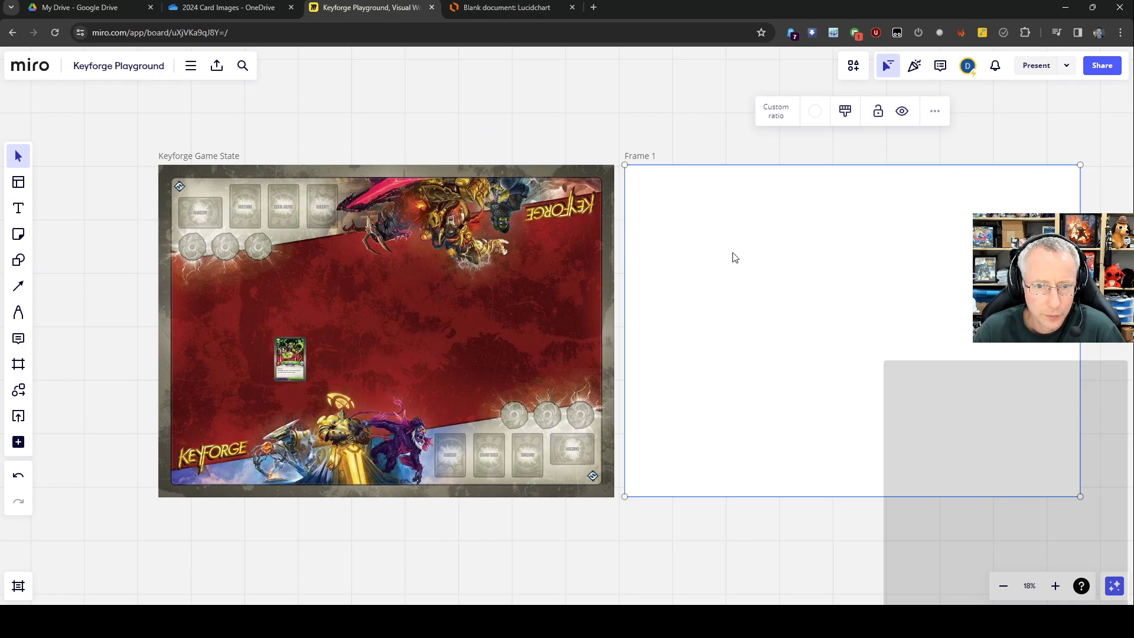
pyautogui.click(665, 207)
pyautogui.click(628, 168)
pyautogui.moveTo(625, 166); pyautogui.dragTo(884, 414)
pyautogui.moveTo(934, 454); pyautogui.dragTo(213, 206)
pyautogui.moveTo(355, 248); pyautogui.dragTo(614, 337)
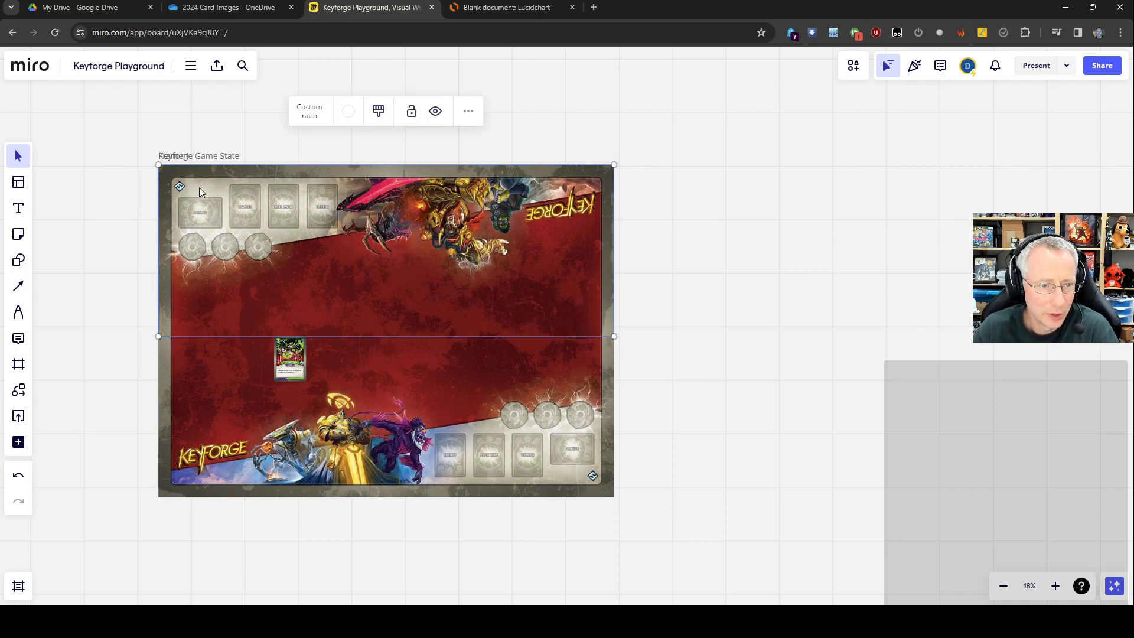
# Rename the frame over the playmat's upper half as Player 1.
pyautogui.doubleClick(175, 156)
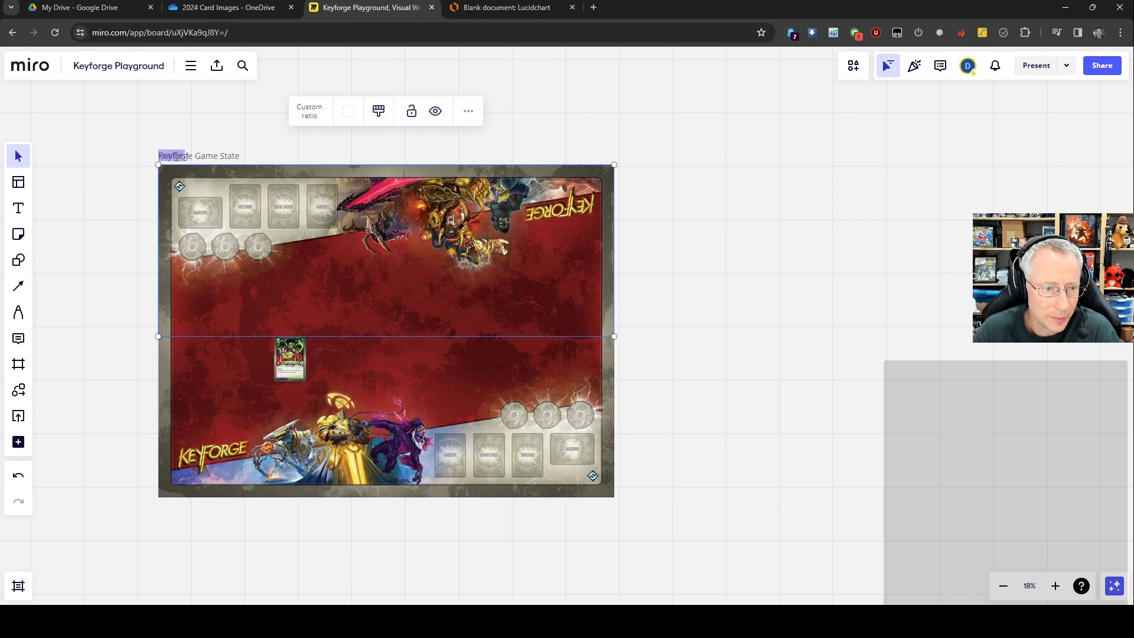
pyautogui.press('BackSpace')
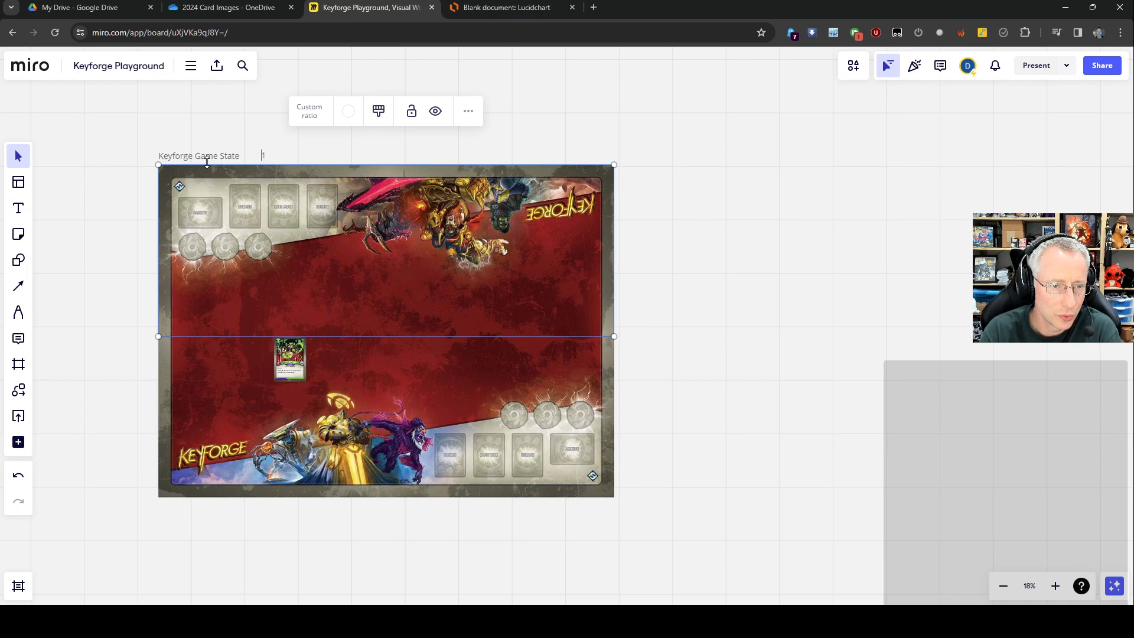
pyautogui.write('layer 1')
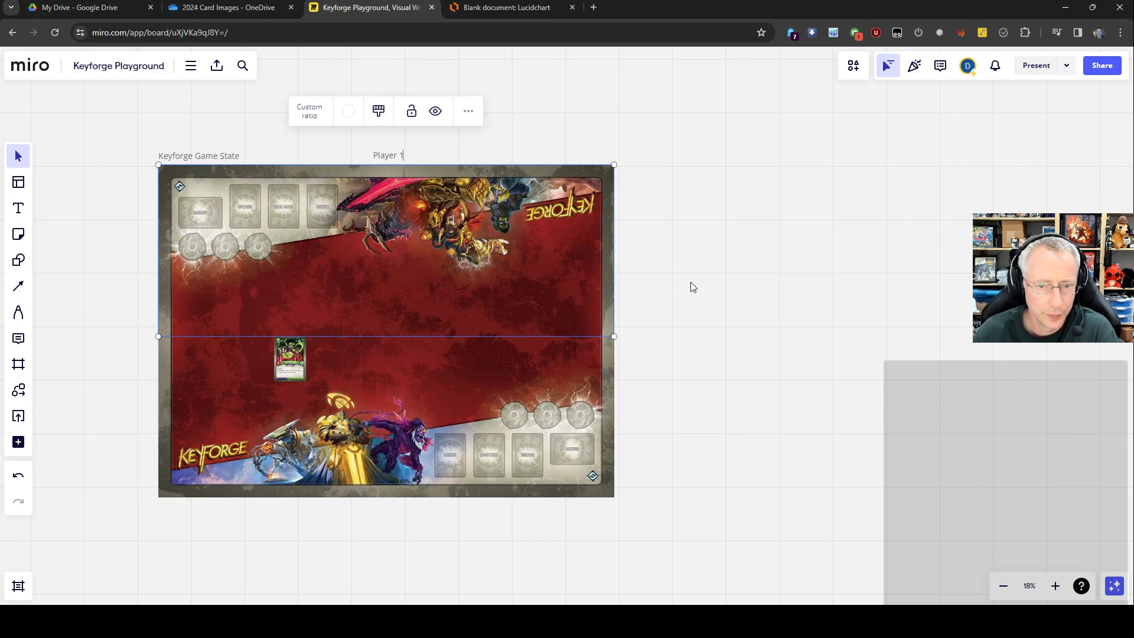
pyautogui.click(725, 295)
# Look up the Player 1 frame in the board's frame list and inspect its available options.
pyautogui.click(603, 333)
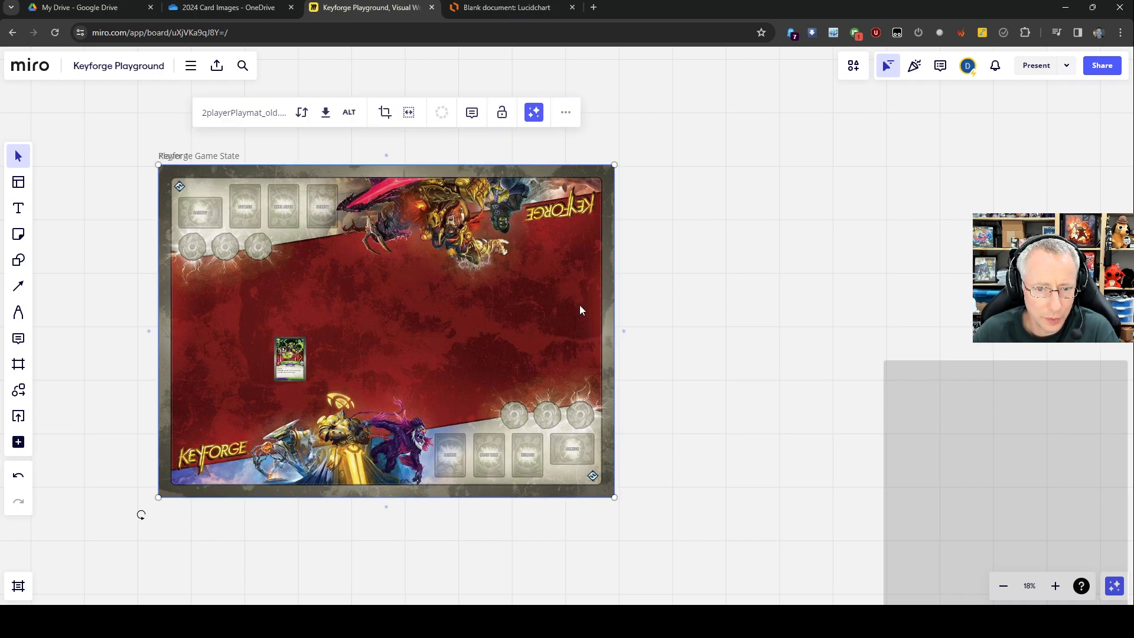
pyautogui.click(413, 159)
pyautogui.click(399, 166)
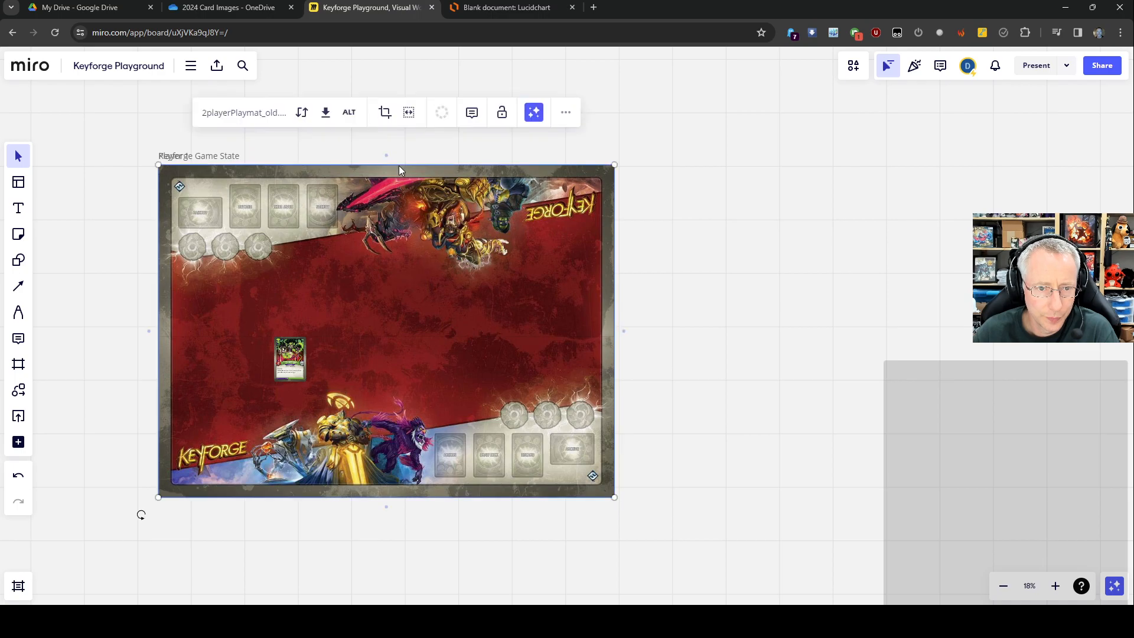
pyautogui.click(19, 588)
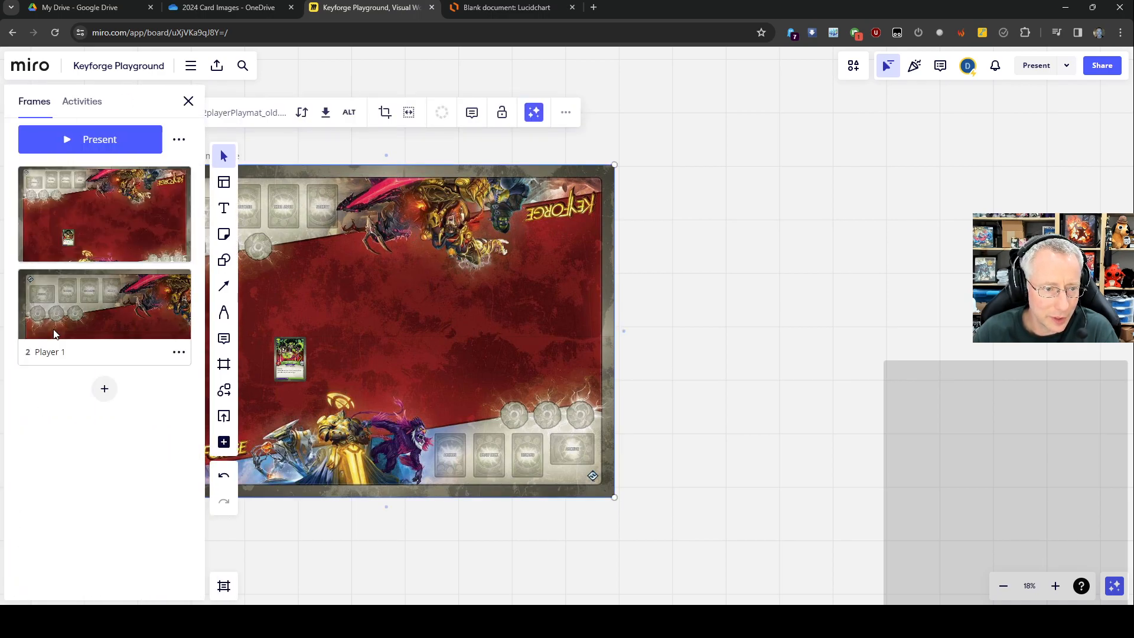
pyautogui.click(56, 310)
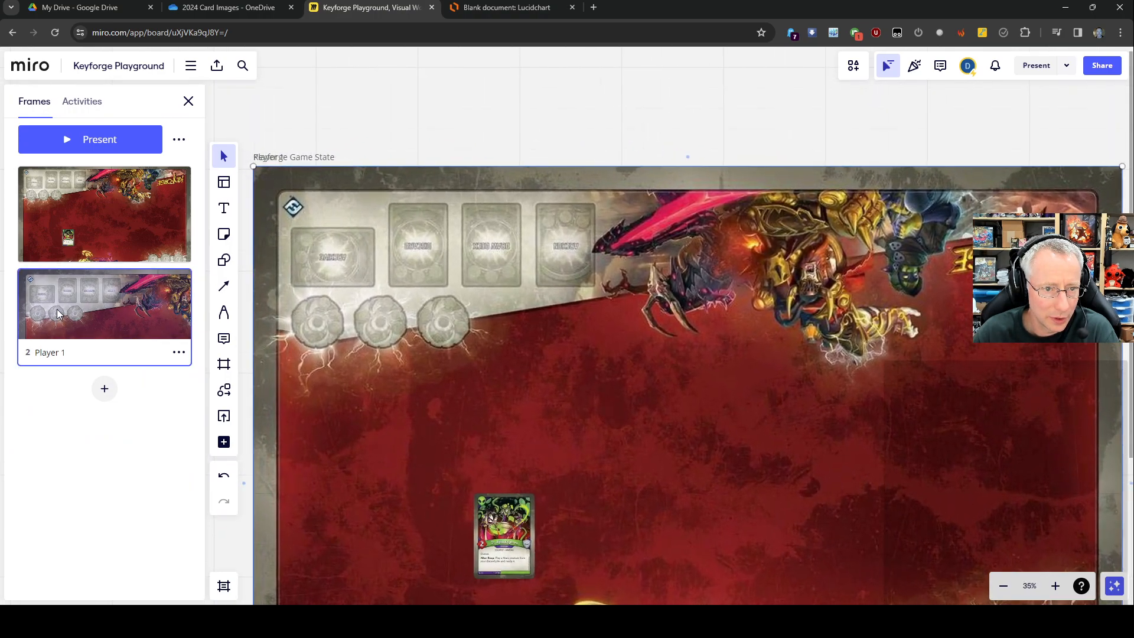
pyautogui.click(178, 352)
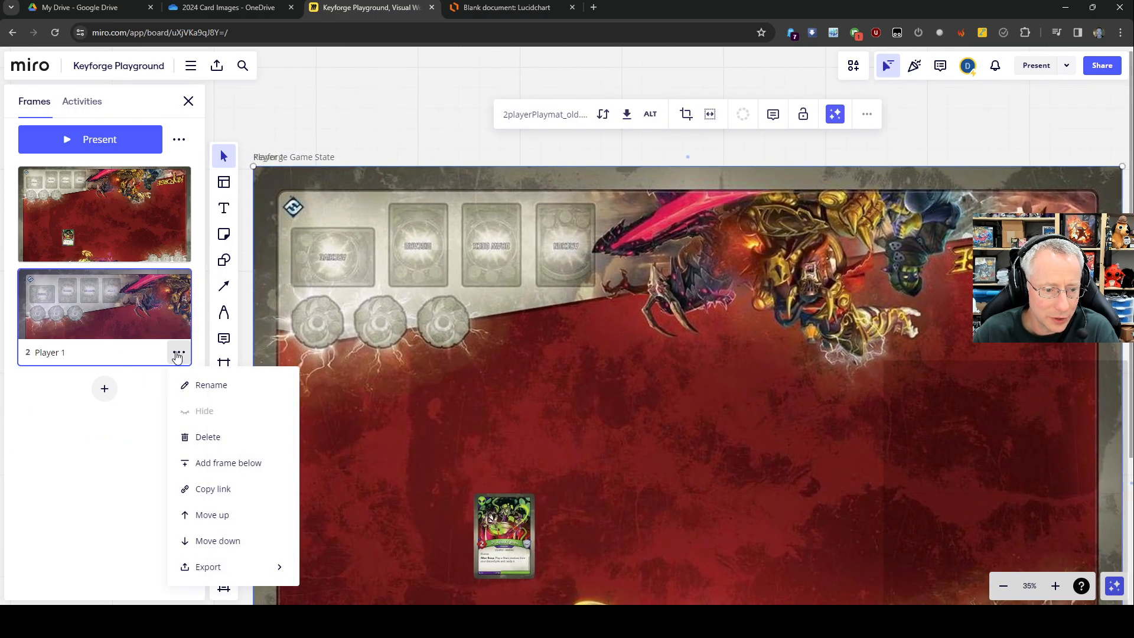
pyautogui.click(423, 129)
pyautogui.click(126, 310)
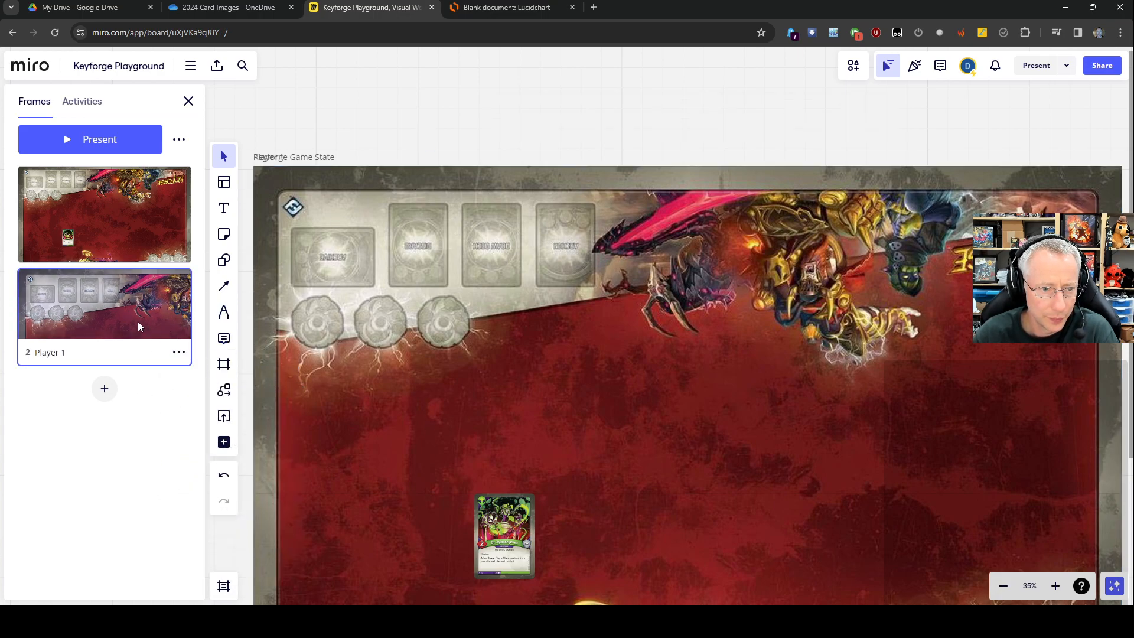
# Check the playmat and the Keyforge Game State frame on the board against the frame list, and close the list.
pyautogui.scroll(-5, 402, 396)
pyautogui.scroll(2, 401, 396)
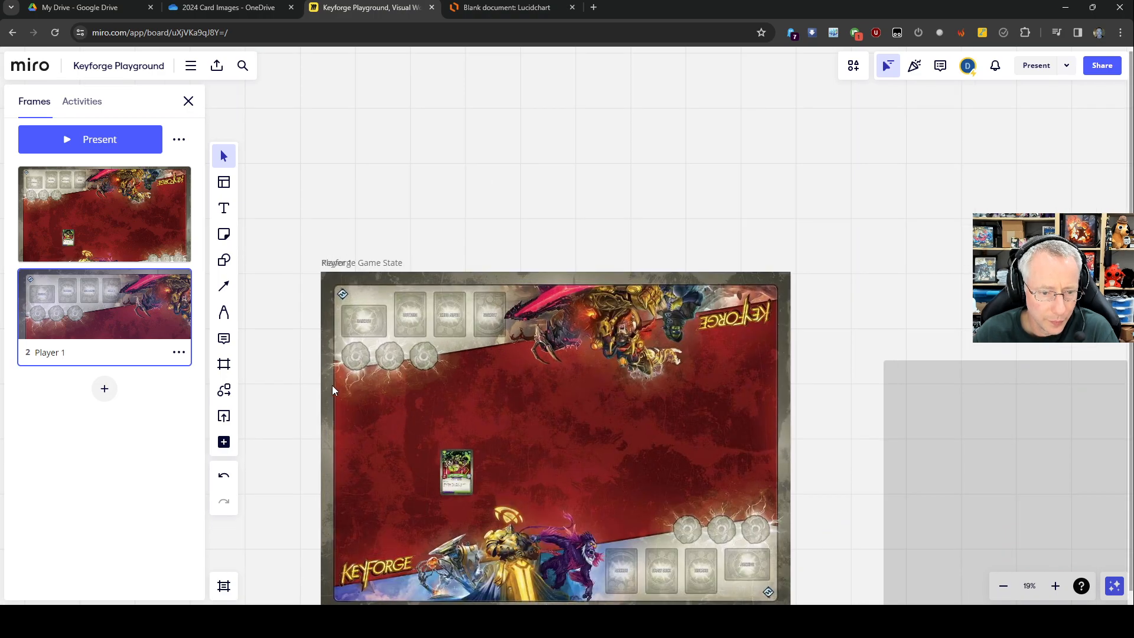
pyautogui.click(332, 385)
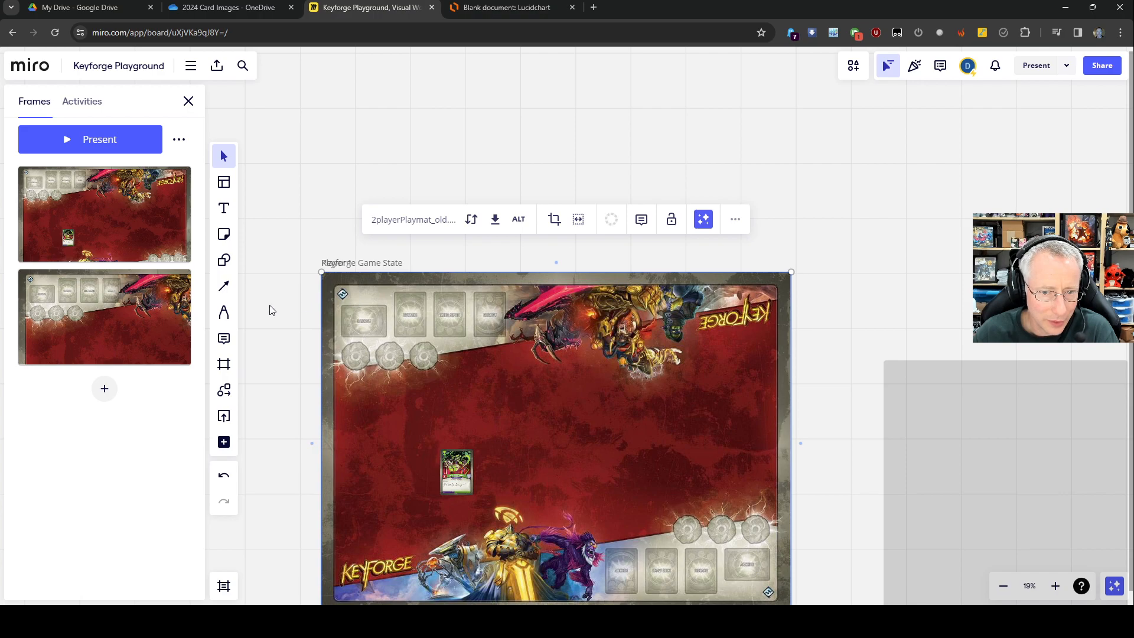
pyautogui.click(395, 264)
pyautogui.scroll(-2, 317, 353)
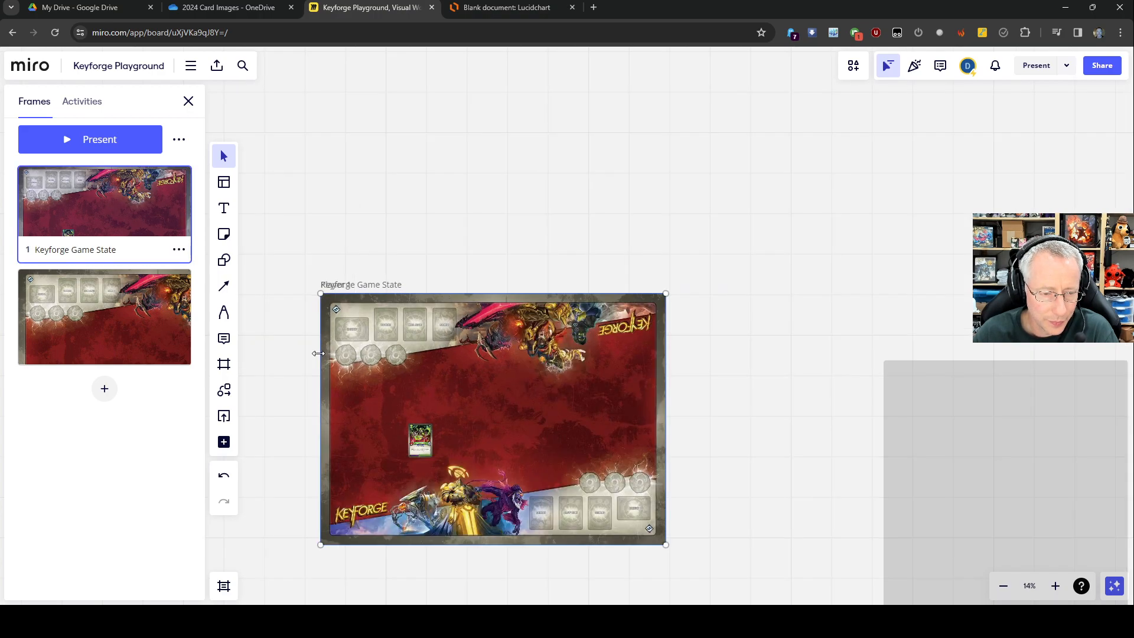
pyautogui.scroll(2, 318, 353)
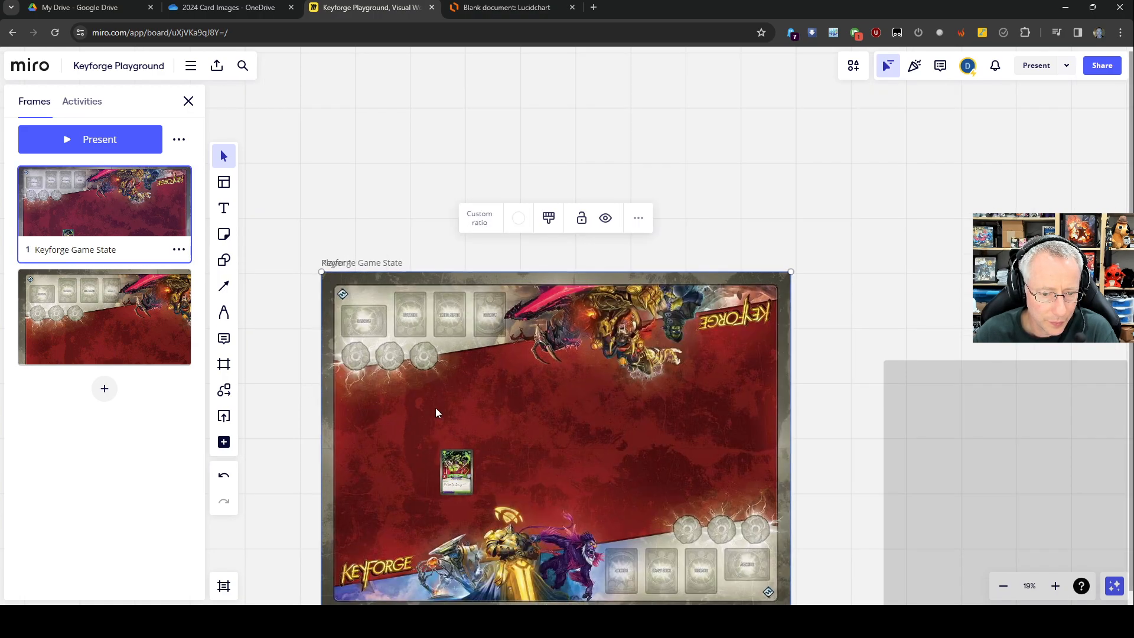
pyautogui.scroll(-2, 290, 422)
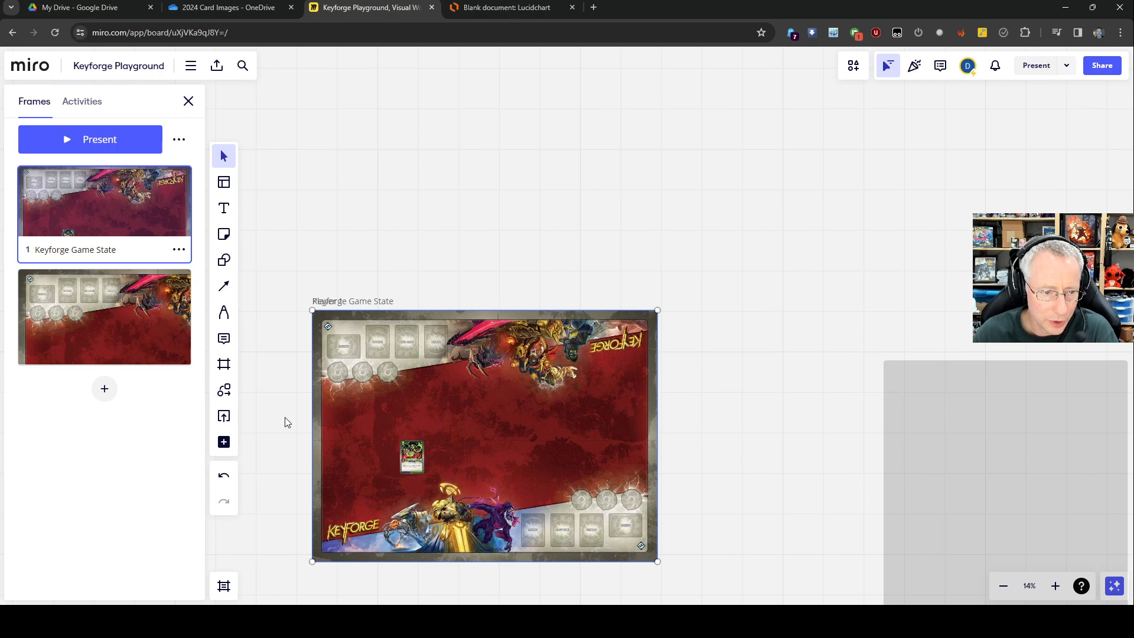
pyautogui.click(190, 101)
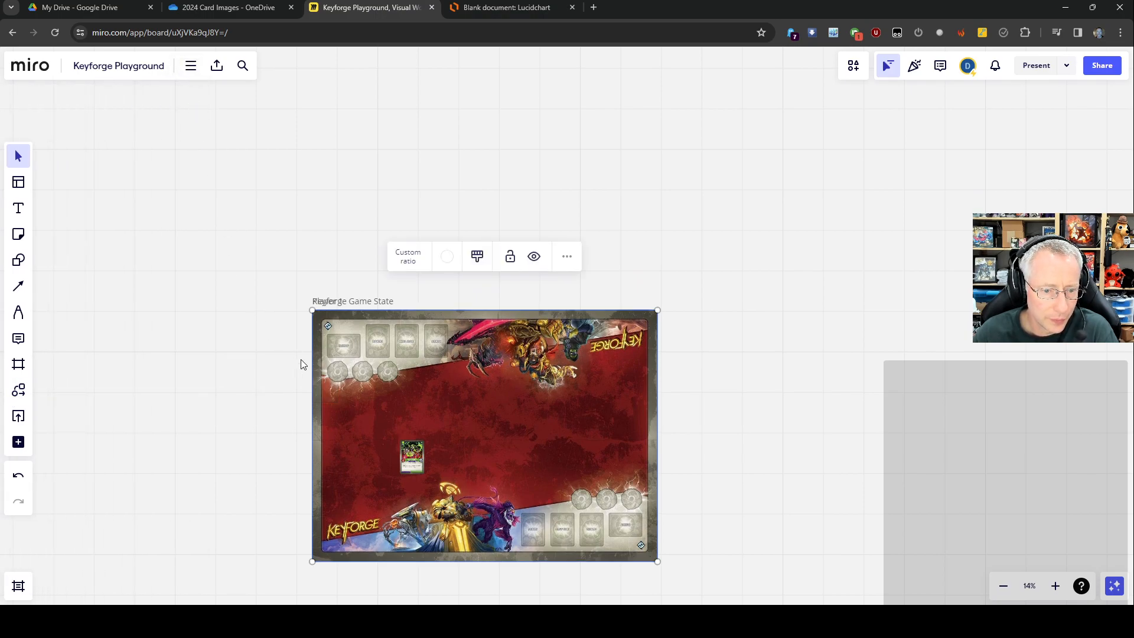
# Add another custom frame, shrink it, and fit it over the playmat's lower half with its upper edge on the midline.
pyautogui.scroll(3, 465, 494)
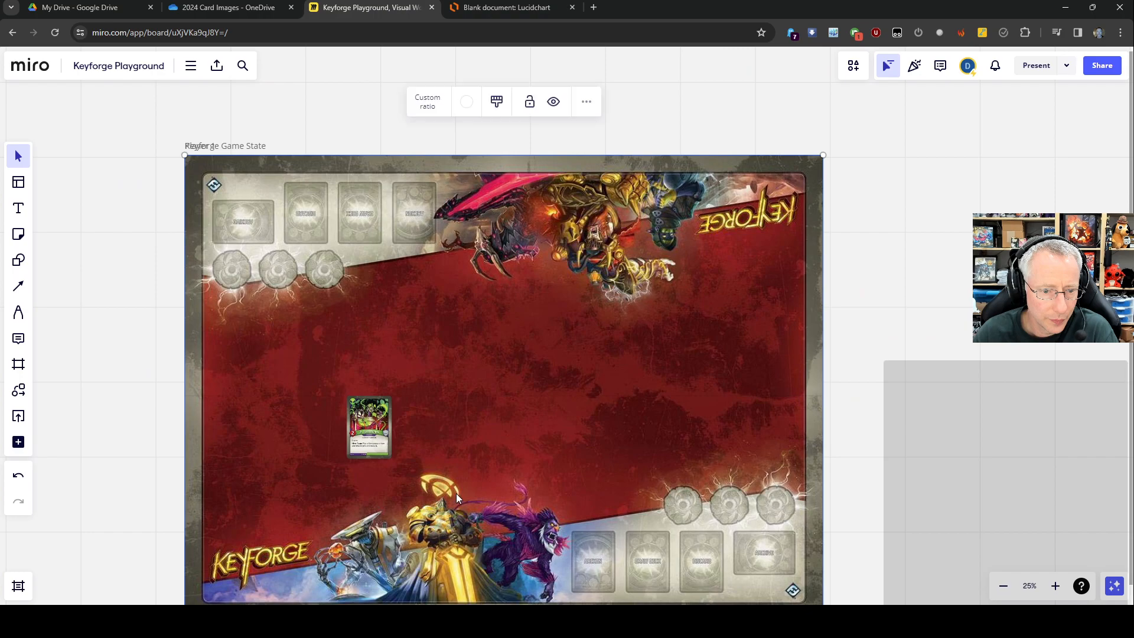
pyautogui.moveTo(152, 421); pyautogui.dragTo(144, 365)
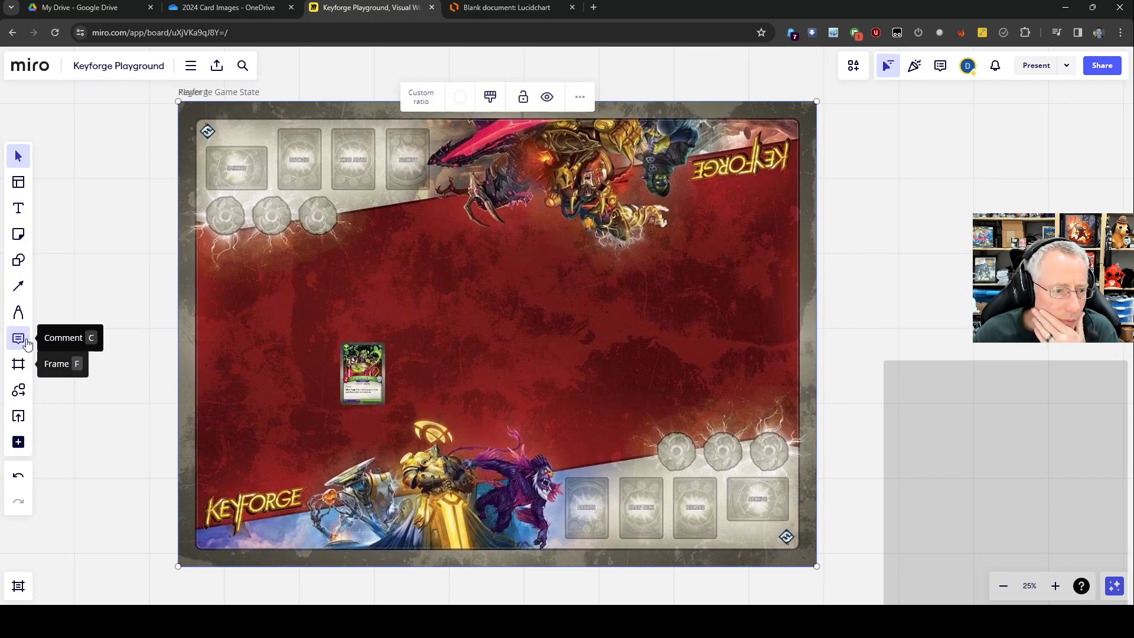
pyautogui.click(18, 365)
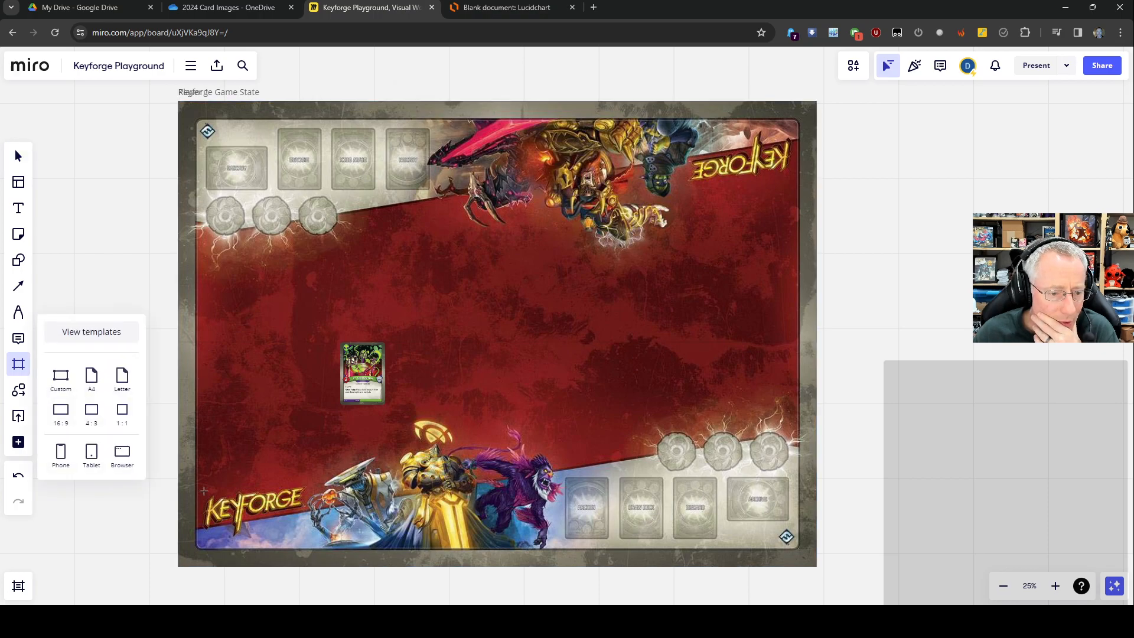
pyautogui.click(61, 378)
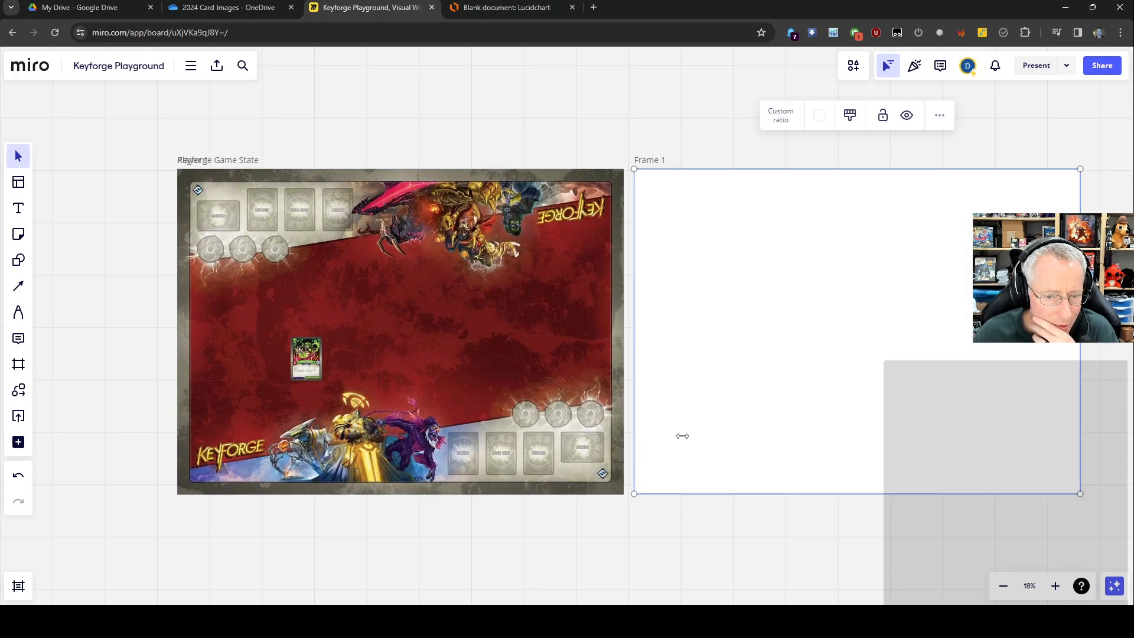
pyautogui.moveTo(634, 170); pyautogui.dragTo(827, 398)
pyautogui.moveTo(873, 446); pyautogui.dragTo(243, 447)
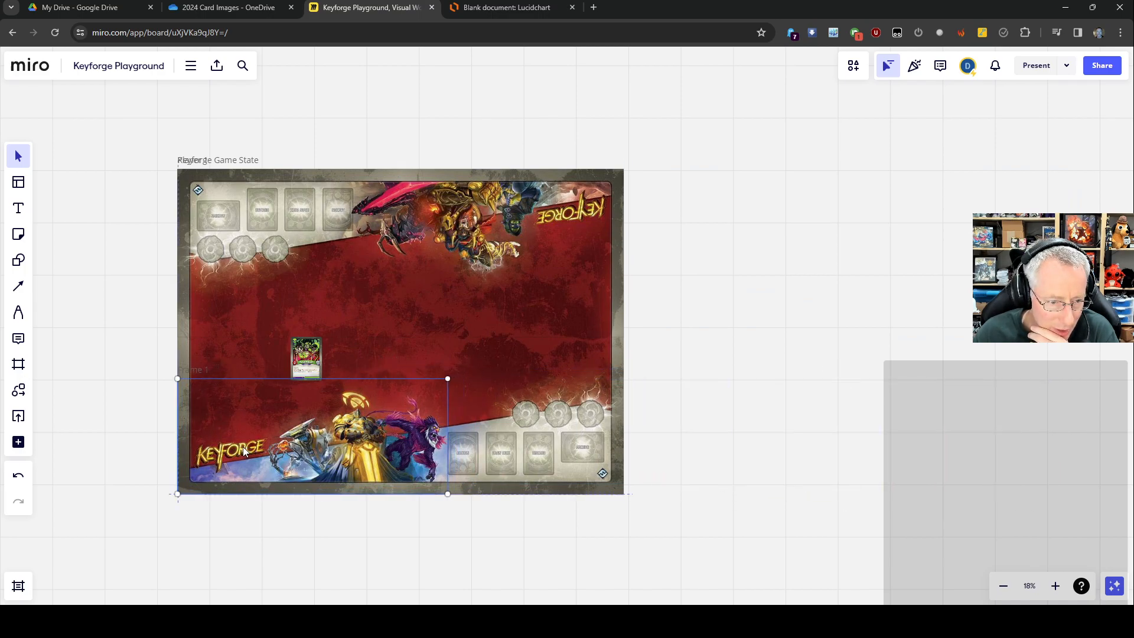
pyautogui.moveTo(453, 378); pyautogui.dragTo(623, 331)
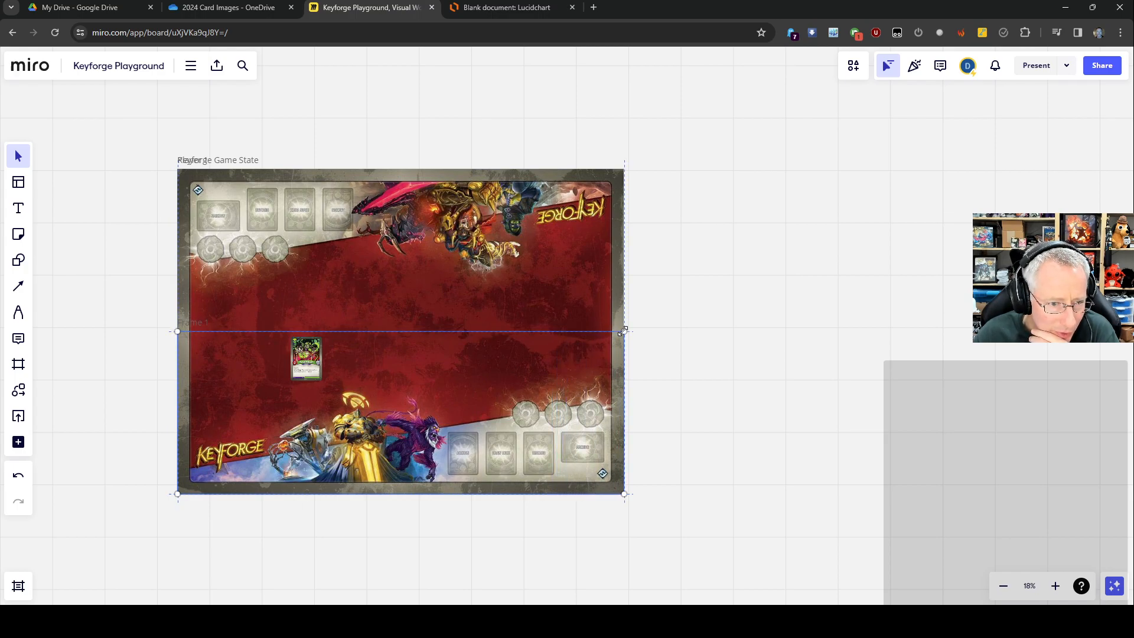
pyautogui.moveTo(624, 332); pyautogui.dragTo(623, 331)
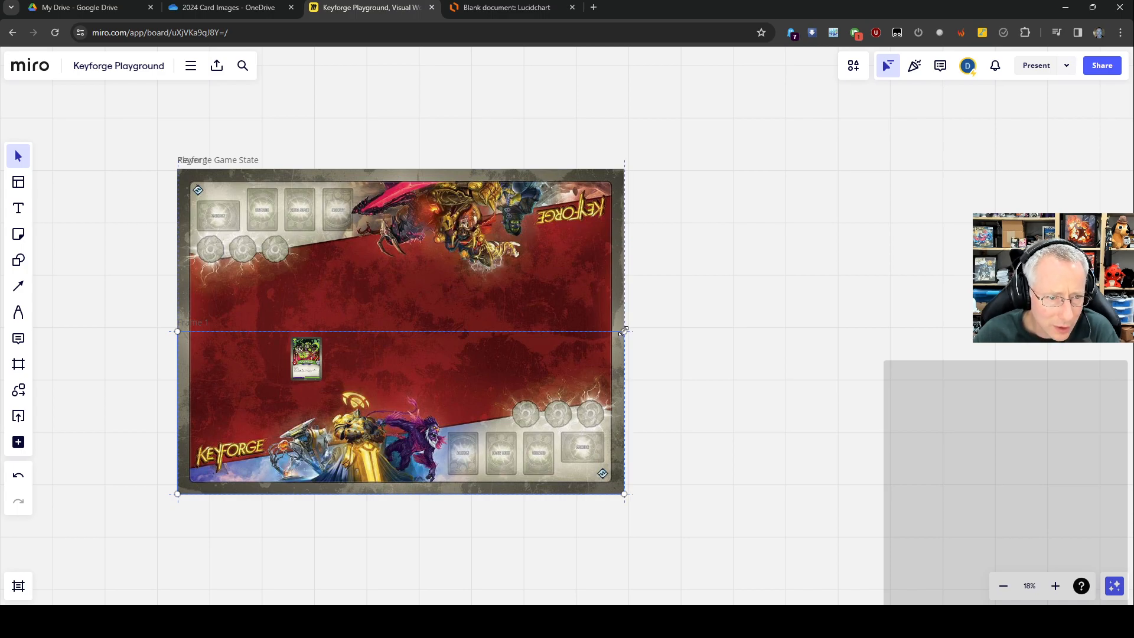
pyautogui.moveTo(624, 331)
pyautogui.mouseDown()
pyautogui.moveTo(625, 321)
pyautogui.moveTo(623, 331)
pyautogui.mouseUp()
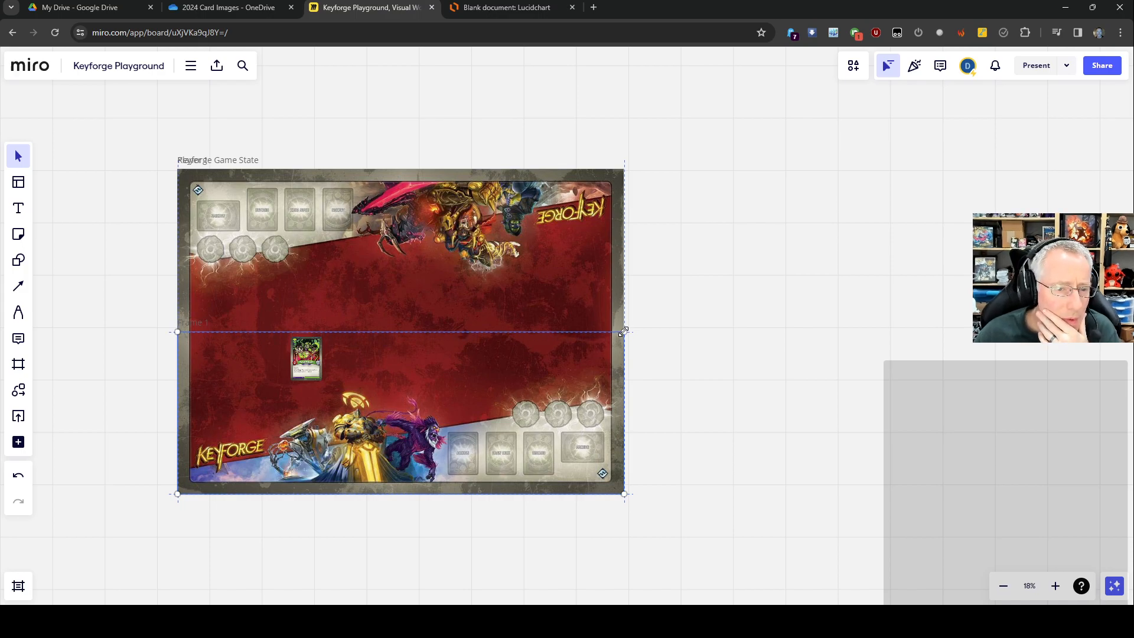
pyautogui.moveTo(624, 332); pyautogui.dragTo(624, 332)
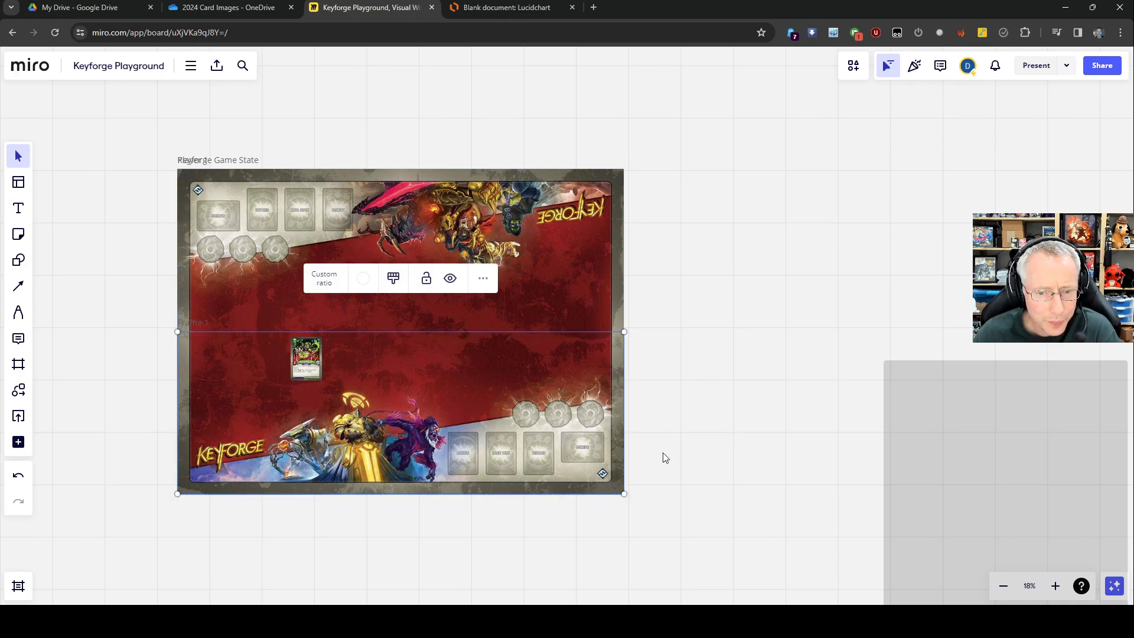
# Select the playmat, the card and all the frames together to check them as one group.
pyautogui.scroll(2, 533, 406)
pyautogui.scroll(-2, 533, 405)
pyautogui.click(759, 242)
pyautogui.moveTo(707, 112); pyautogui.dragTo(160, 512)
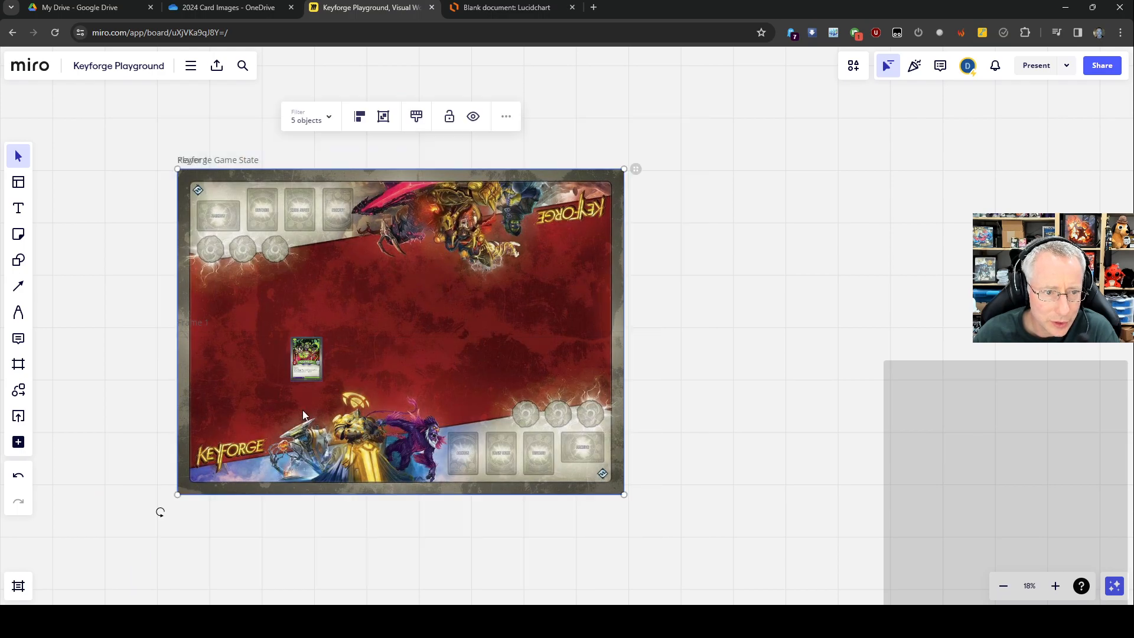
pyautogui.moveTo(254, 336); pyautogui.dragTo(232, 280)
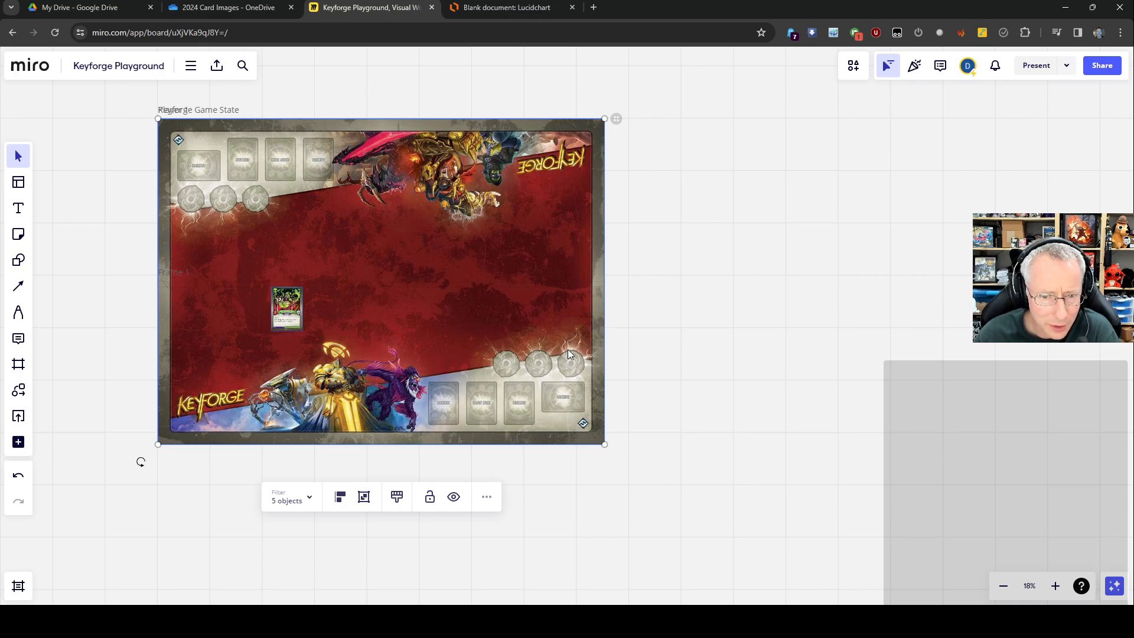
# Select the lower-half frame and fine-adjust its upper edge along the playmat's midline.
pyautogui.scroll(2, 277, 273)
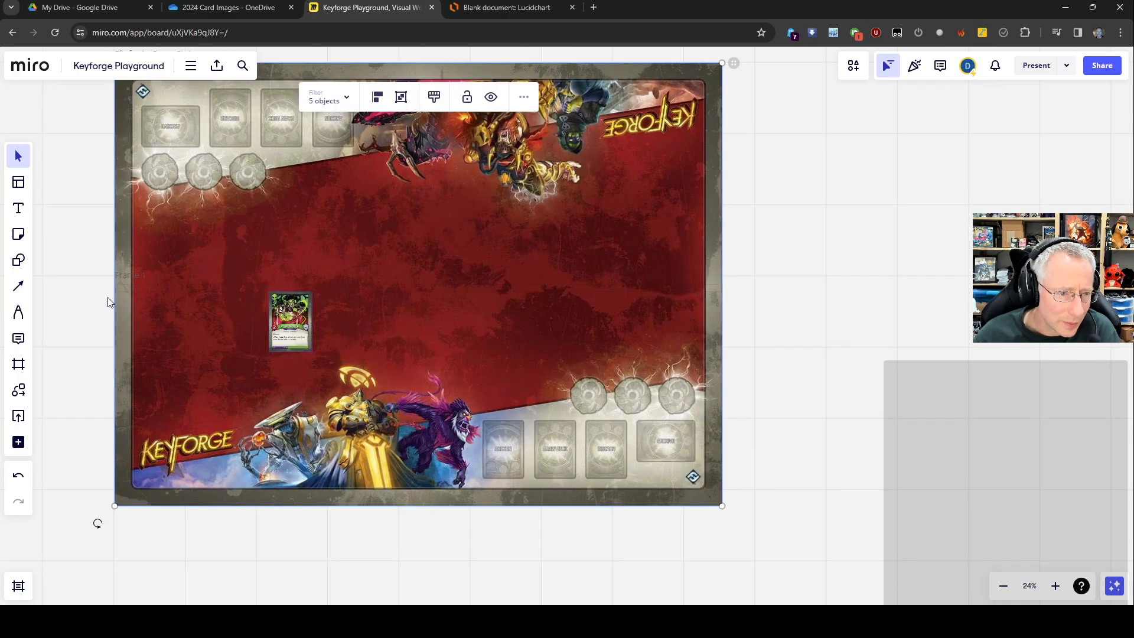
pyautogui.click(124, 274)
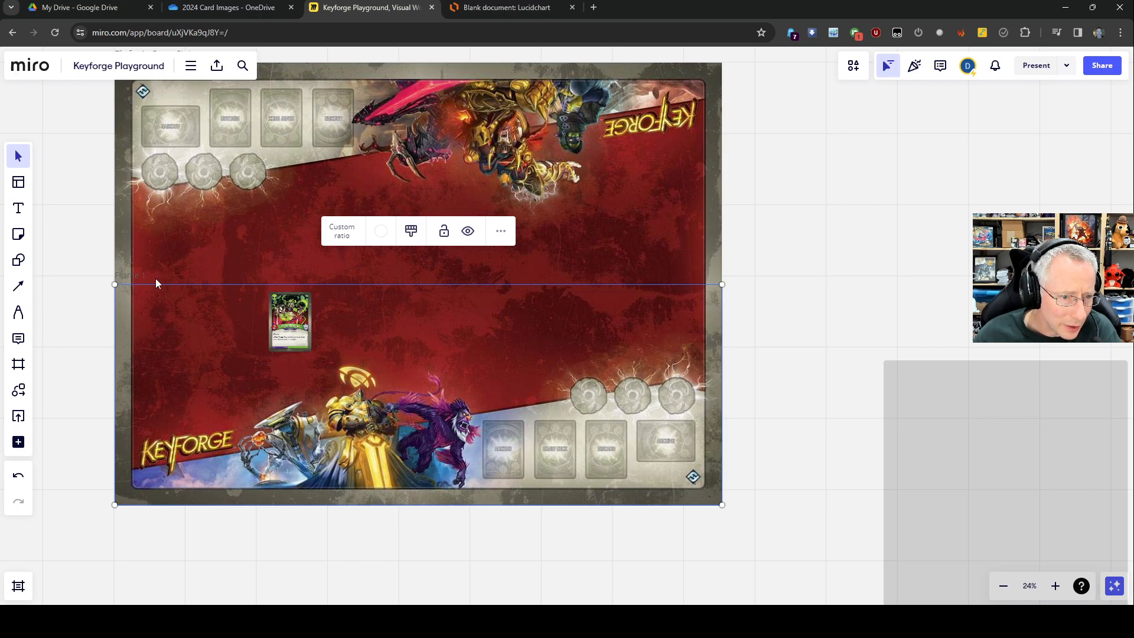
pyautogui.moveTo(217, 284)
pyautogui.mouseDown()
pyautogui.moveTo(222, 270)
pyautogui.moveTo(221, 283)
pyautogui.mouseUp()
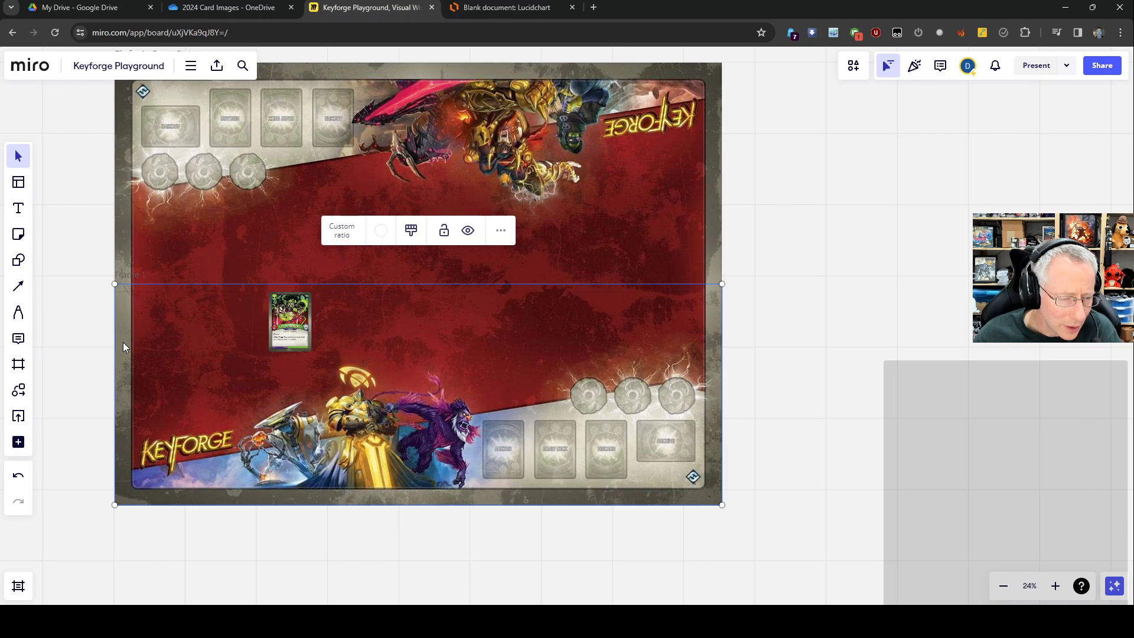
# Rename the frame over the playmat's lower half and deselect it.
pyautogui.doubleClick(139, 275)
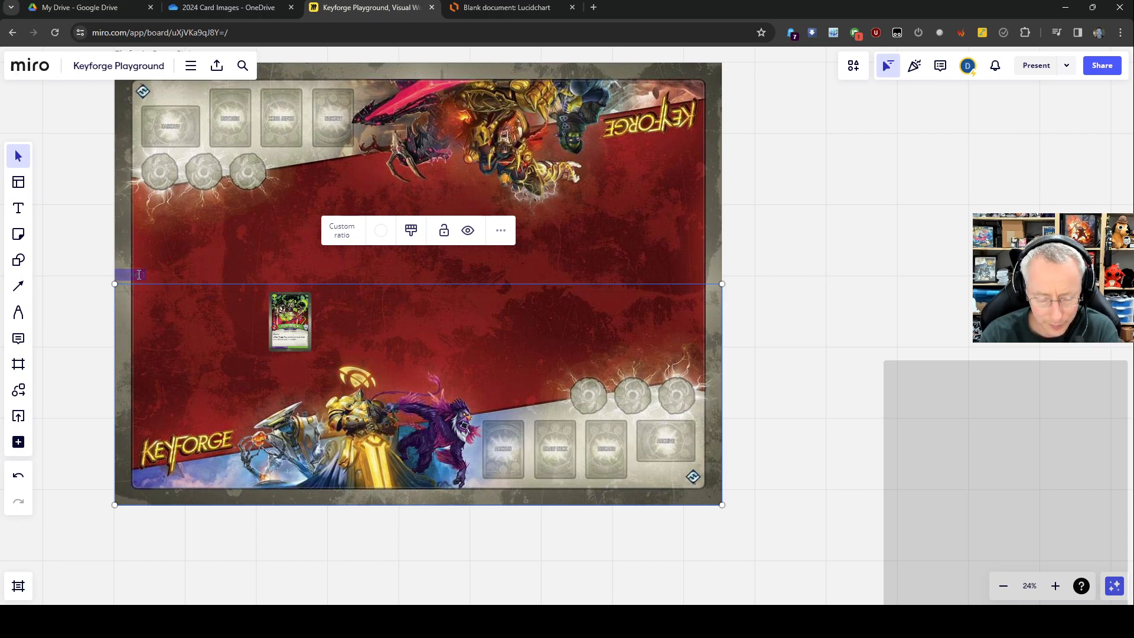
pyautogui.click(74, 290)
pyautogui.scroll(-3, 75, 290)
pyautogui.moveTo(74, 290); pyautogui.dragTo(107, 306)
pyautogui.scroll(3, 112, 310)
pyautogui.scroll(-2, 108, 313)
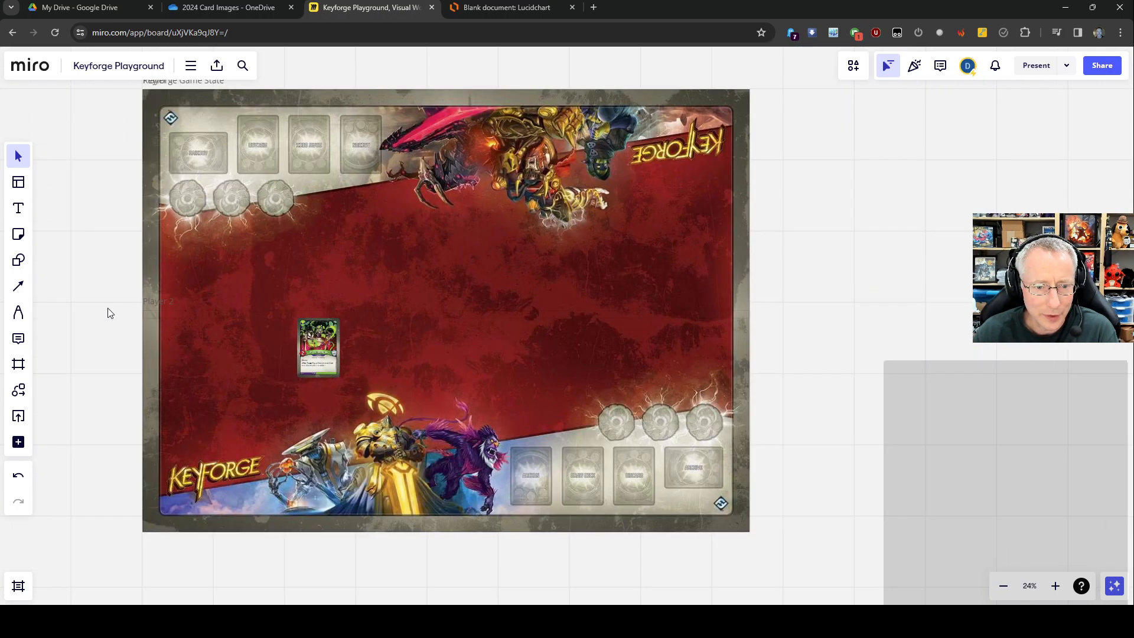
# Show the board in full screen and centre the enlarged playmat in view.
pyautogui.moveTo(796, 321); pyautogui.dragTo(1052, 345)
pyautogui.scroll(2, 802, 329)
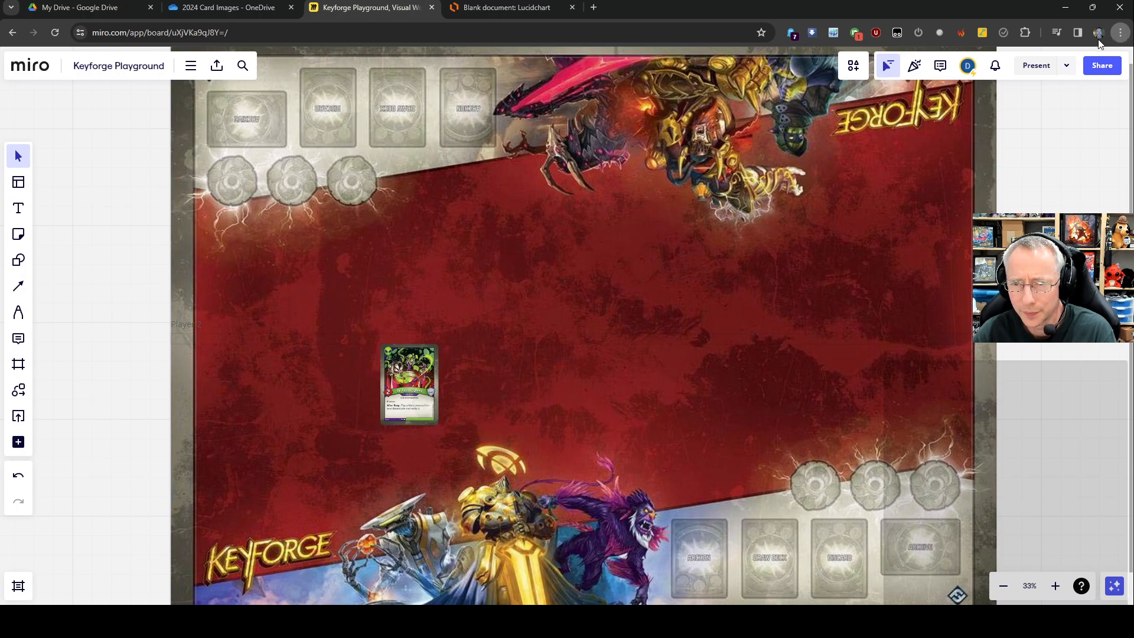
pyautogui.press('F11')
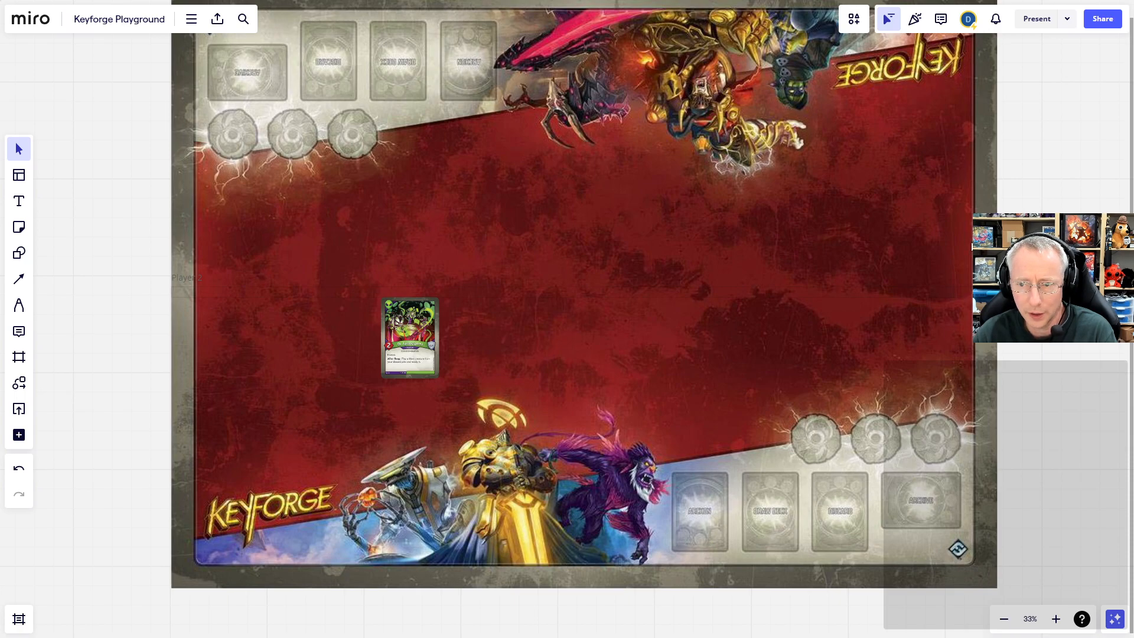
pyautogui.moveTo(971, 241); pyautogui.dragTo(954, 282)
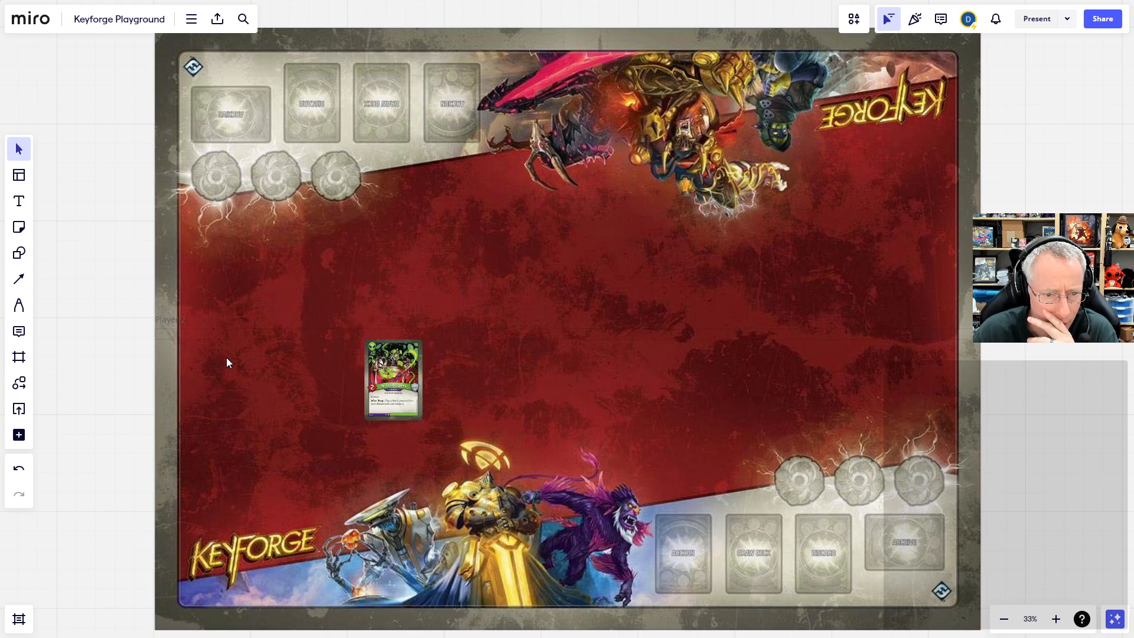
# Move the card off the playmat, shrink the playmat image proportionally, and put the card back near the playmat's left edge.
pyautogui.click(181, 344)
pyautogui.click(169, 324)
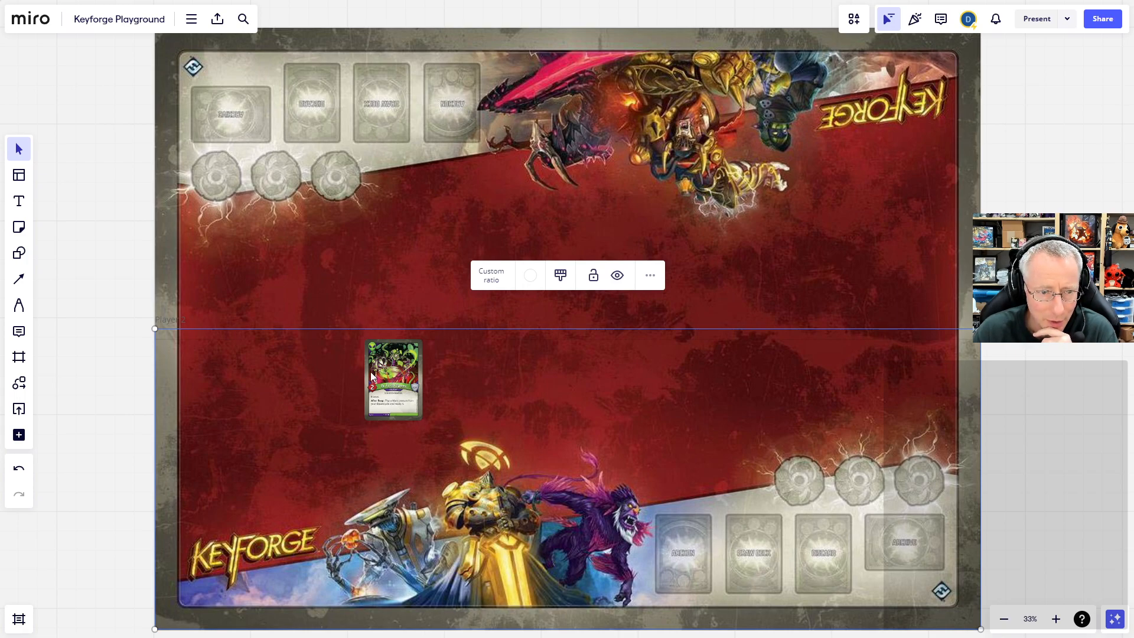
pyautogui.click(395, 387)
pyautogui.moveTo(395, 387); pyautogui.dragTo(86, 390)
pyautogui.click(328, 238)
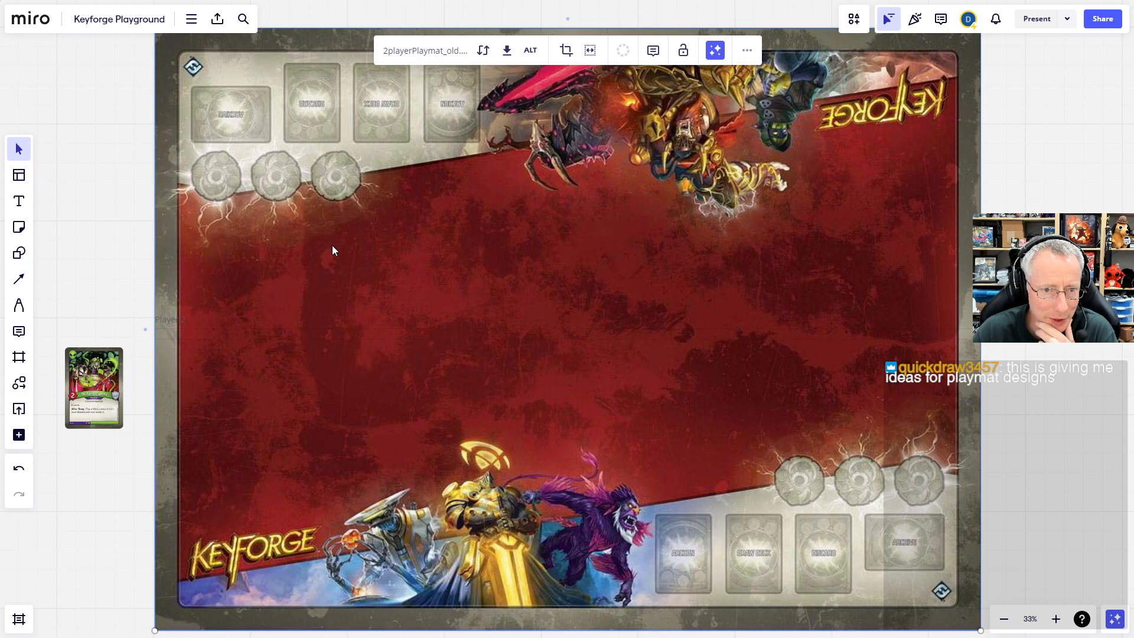
pyautogui.moveTo(981, 629); pyautogui.dragTo(901, 526)
pyautogui.moveTo(80, 406); pyautogui.dragTo(208, 360)
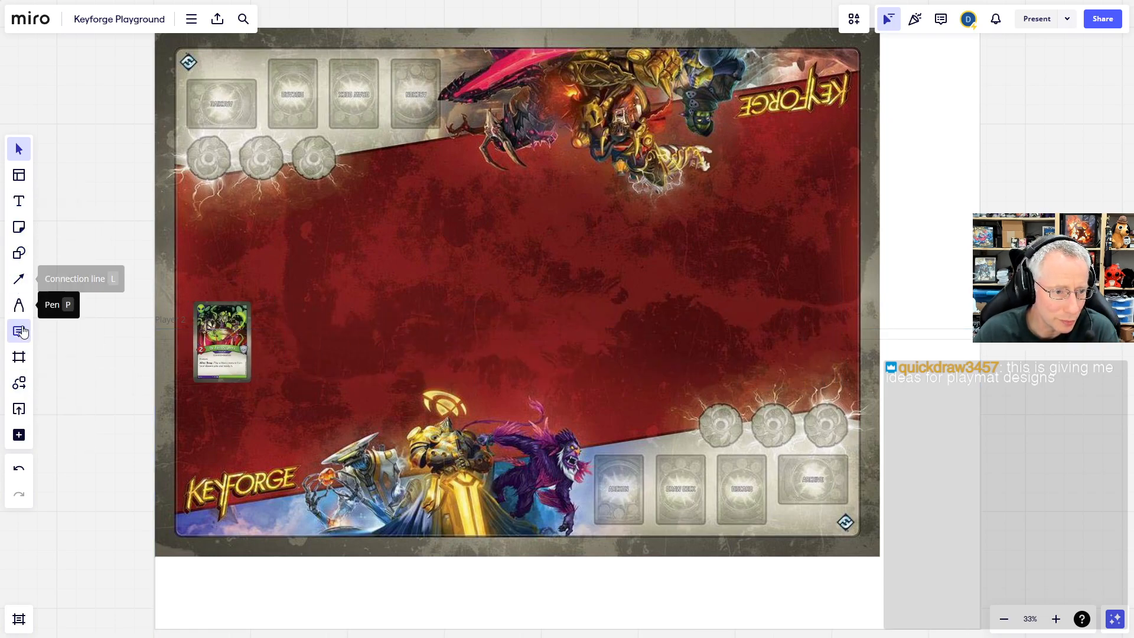
# Browse Google Drive for an image to upload, open folder A, and sort its files by name.
pyautogui.click(19, 410)
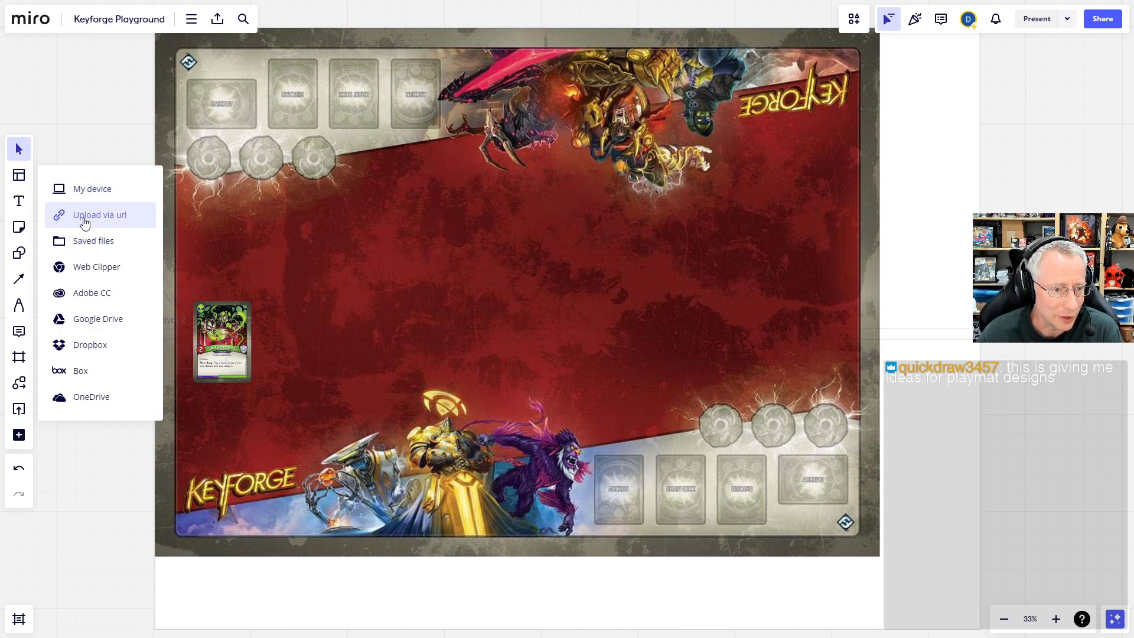
pyautogui.click(286, 338)
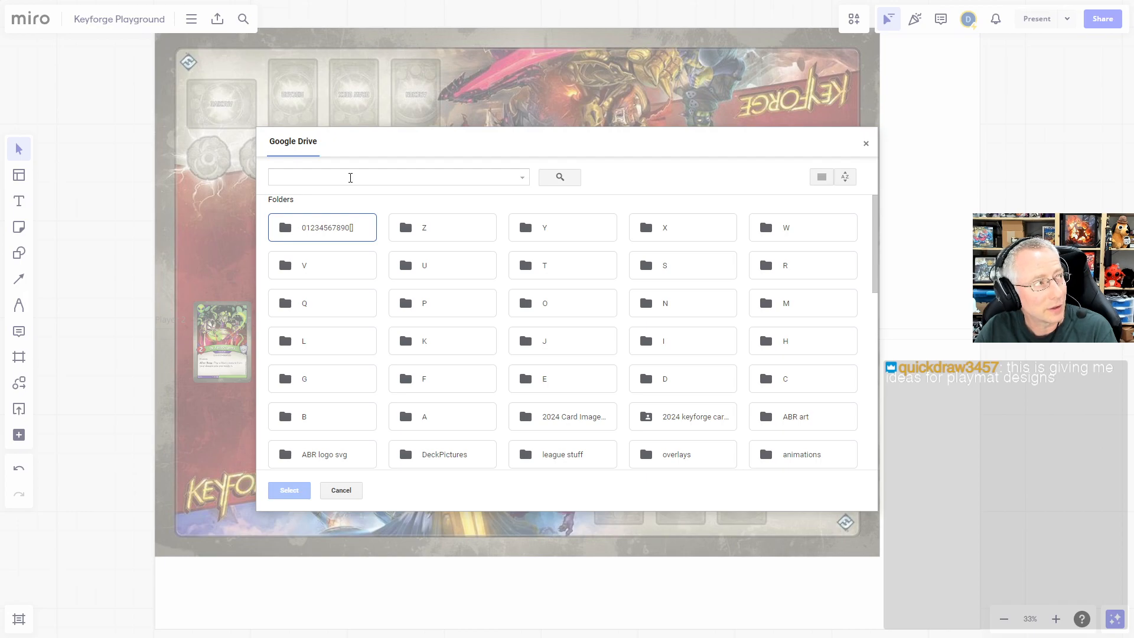
pyautogui.doubleClick(425, 420)
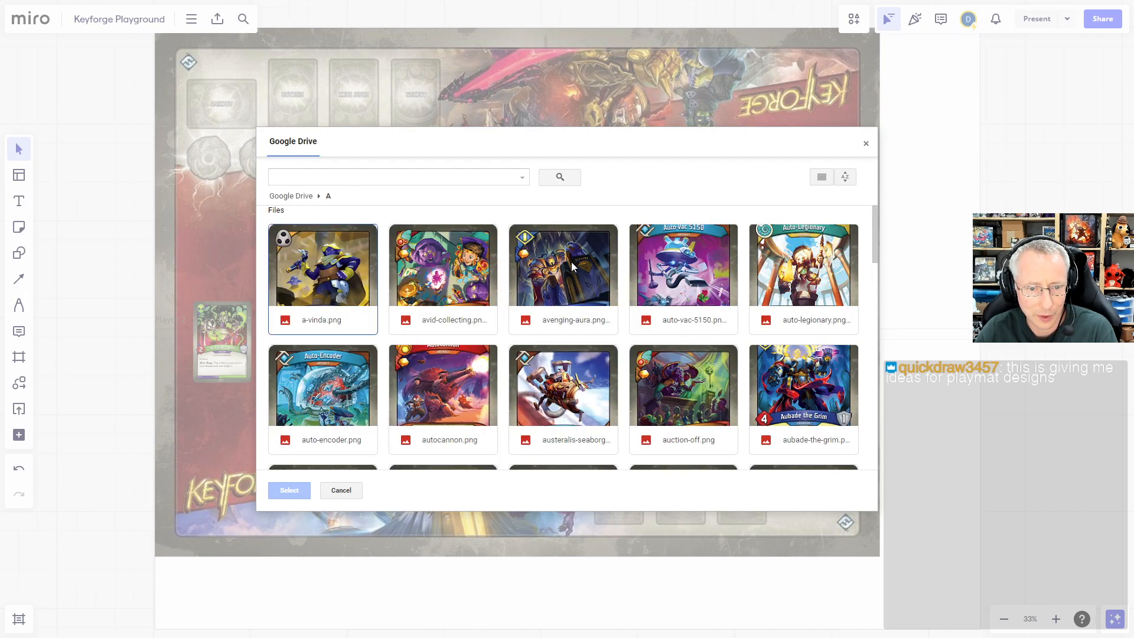
pyautogui.click(848, 182)
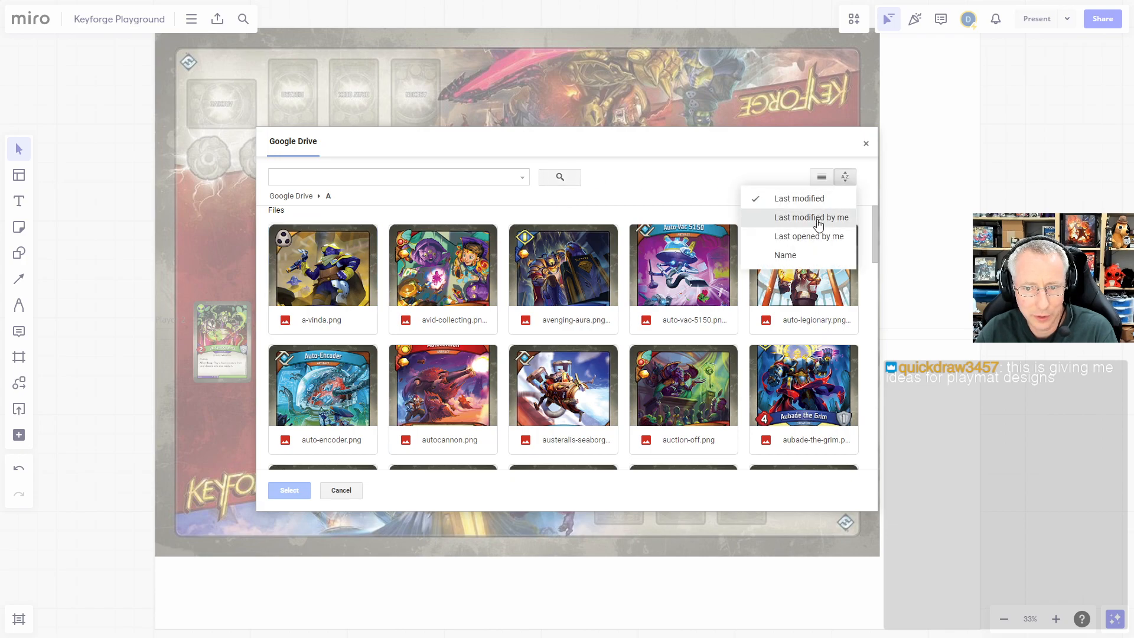
pyautogui.click(799, 255)
# Insert archimedes.png in the playmat's upper half and line up the existing card directly below it.
pyautogui.scroll(-6, 628, 350)
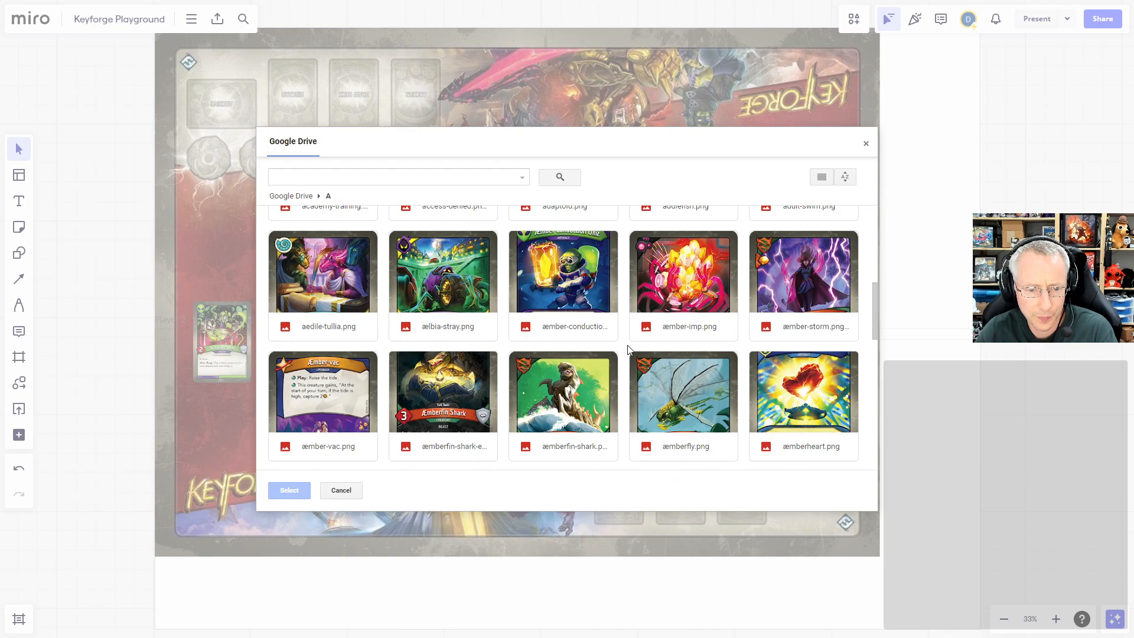
pyautogui.scroll(-3, 629, 350)
pyautogui.scroll(-10, 628, 350)
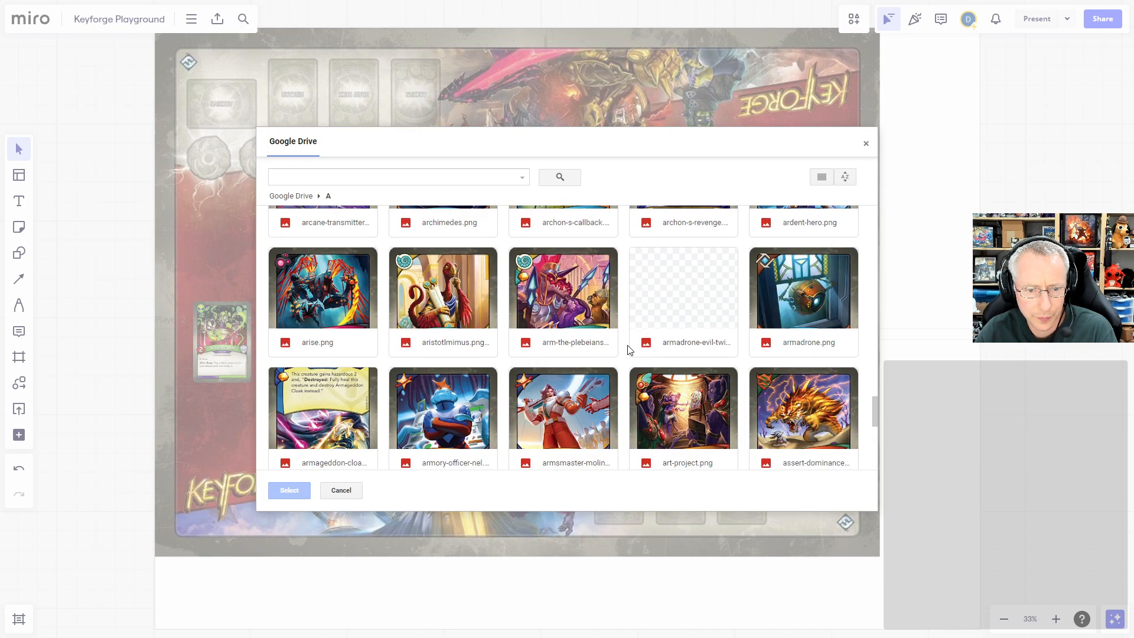
pyautogui.scroll(3, 630, 349)
pyautogui.doubleClick(453, 345)
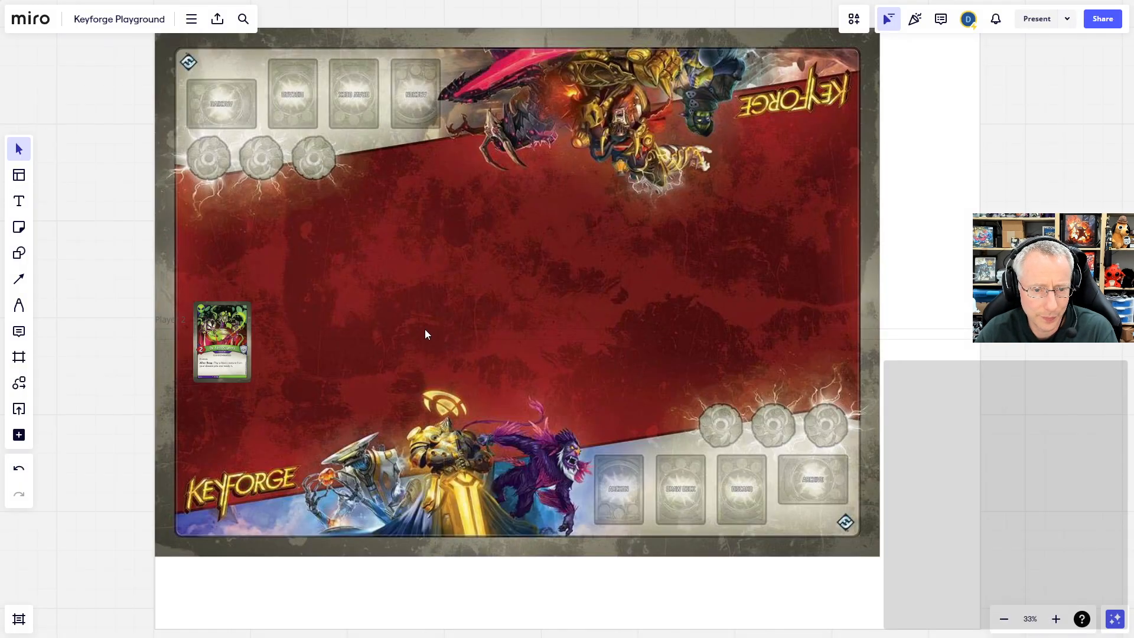
pyautogui.moveTo(560, 319); pyautogui.dragTo(334, 247)
pyautogui.moveTo(231, 346); pyautogui.dragTo(342, 343)
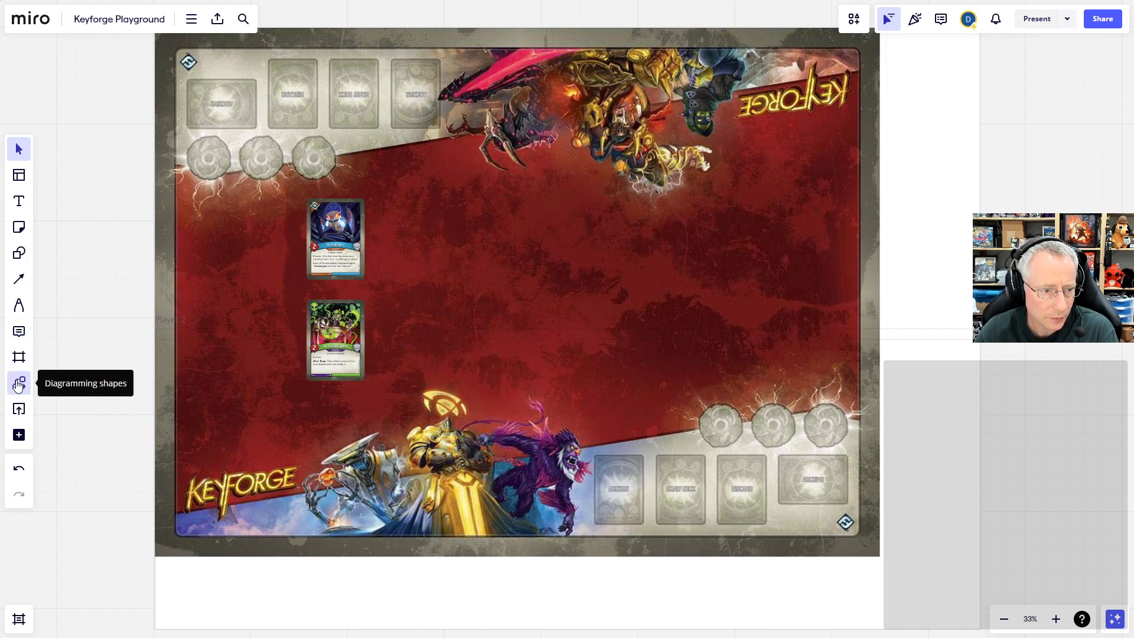
# Browse Google Drive for another card image, open folder L, and sort its files by name.
pyautogui.click(19, 409)
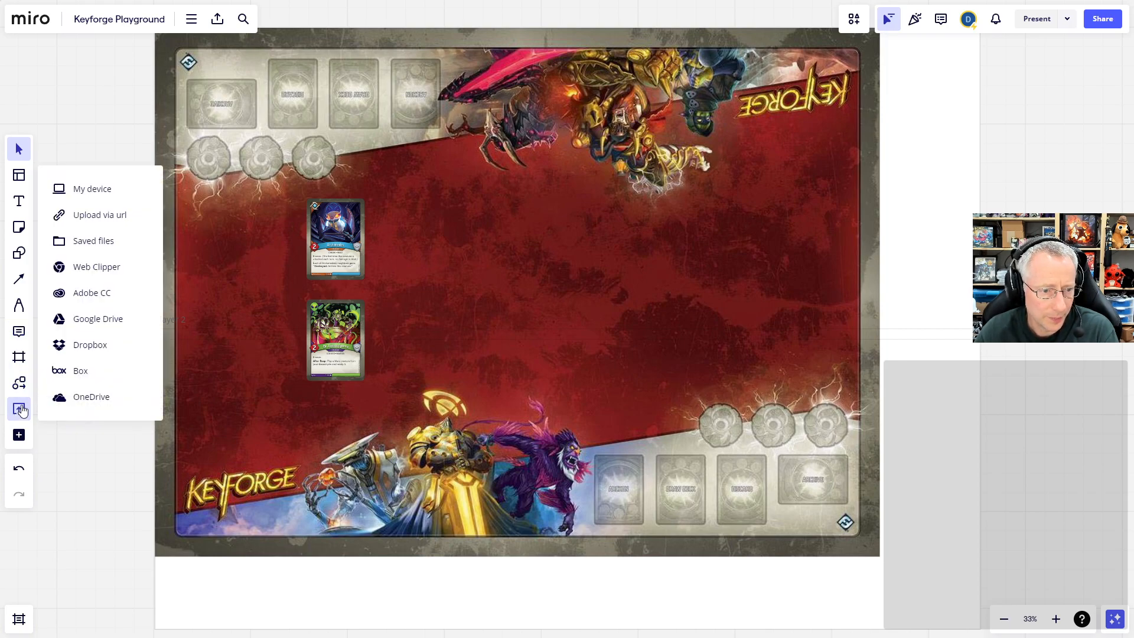
pyautogui.click(86, 325)
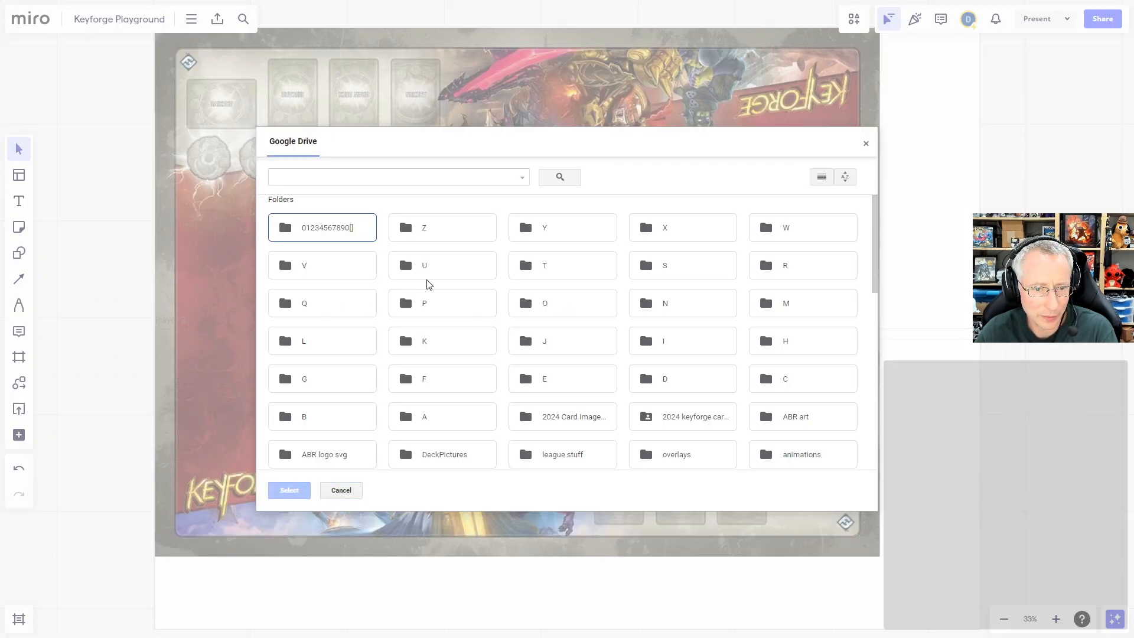
pyautogui.doubleClick(307, 345)
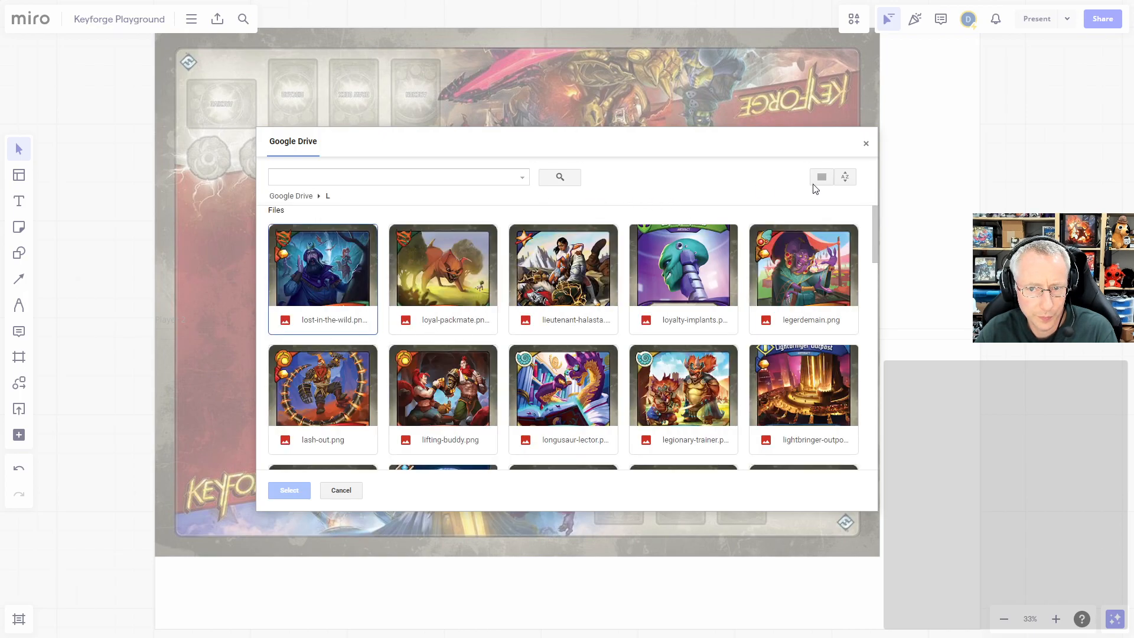
pyautogui.click(846, 177)
pyautogui.click(784, 253)
# Insert lifeward.png and place it near the playmat's upper edge, right of the upper card slots.
pyautogui.scroll(-10, 649, 335)
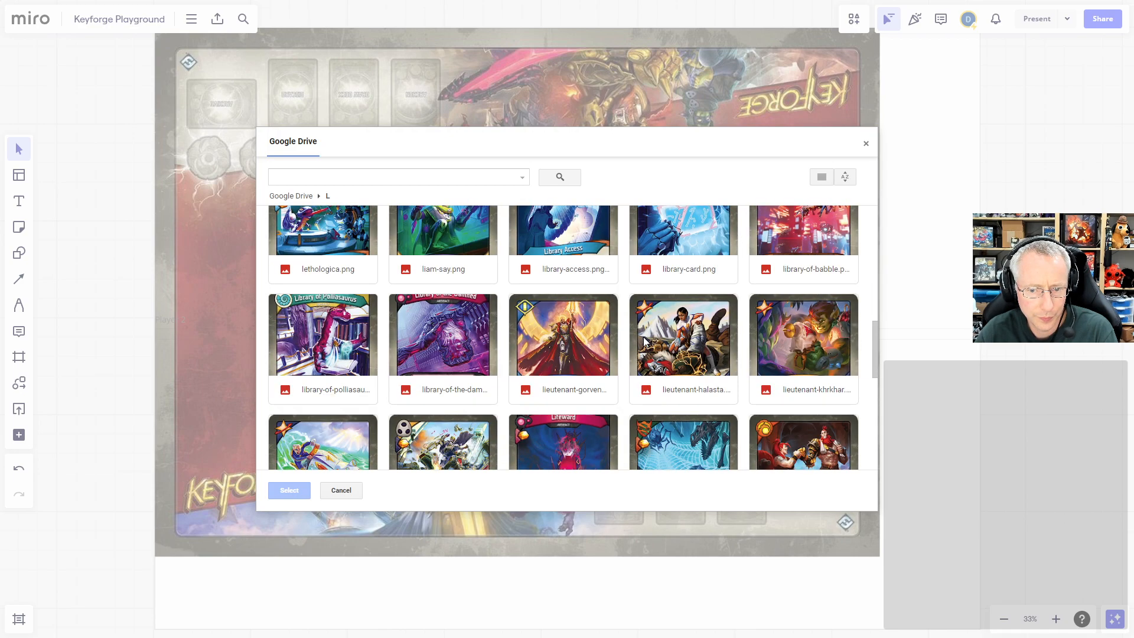
pyautogui.scroll(-3, 643, 337)
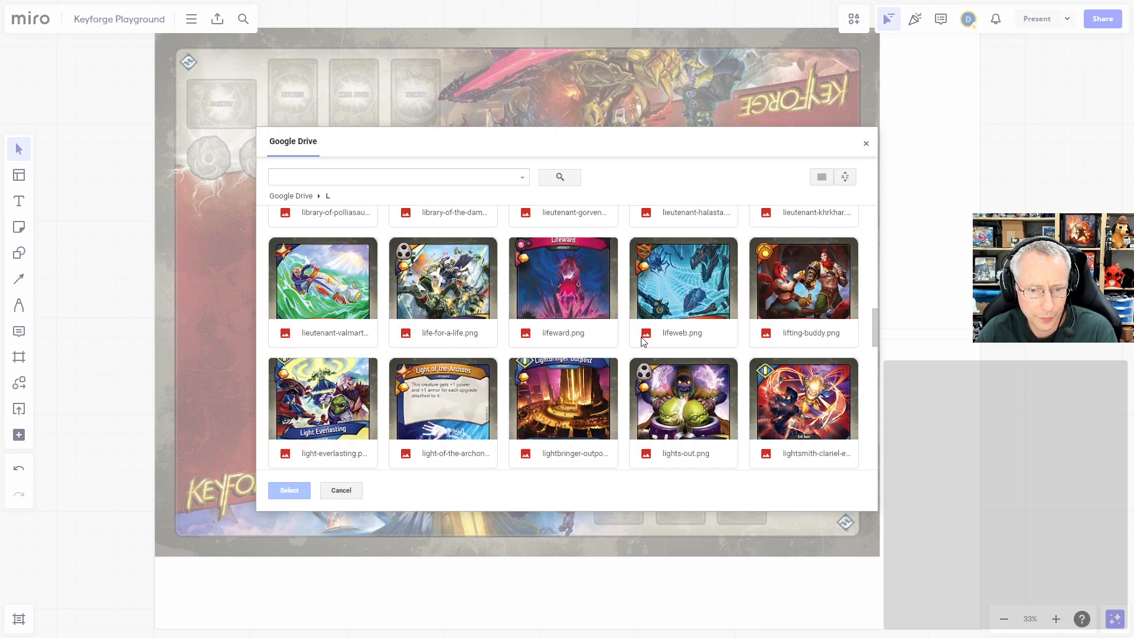
pyautogui.doubleClick(576, 275)
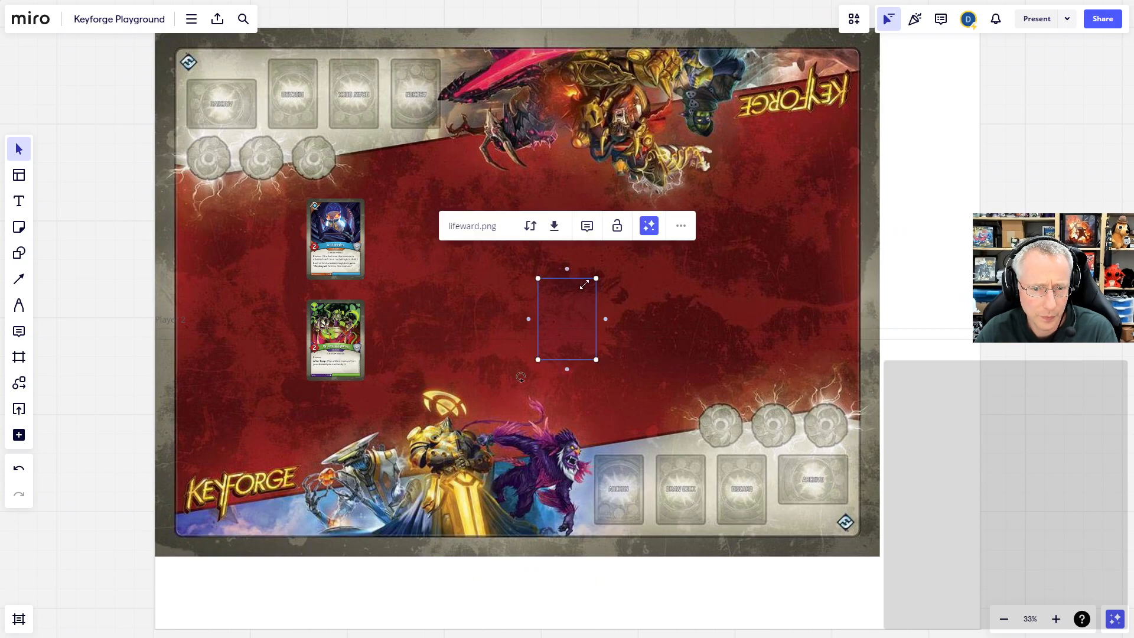
pyautogui.moveTo(575, 325); pyautogui.dragTo(520, 146)
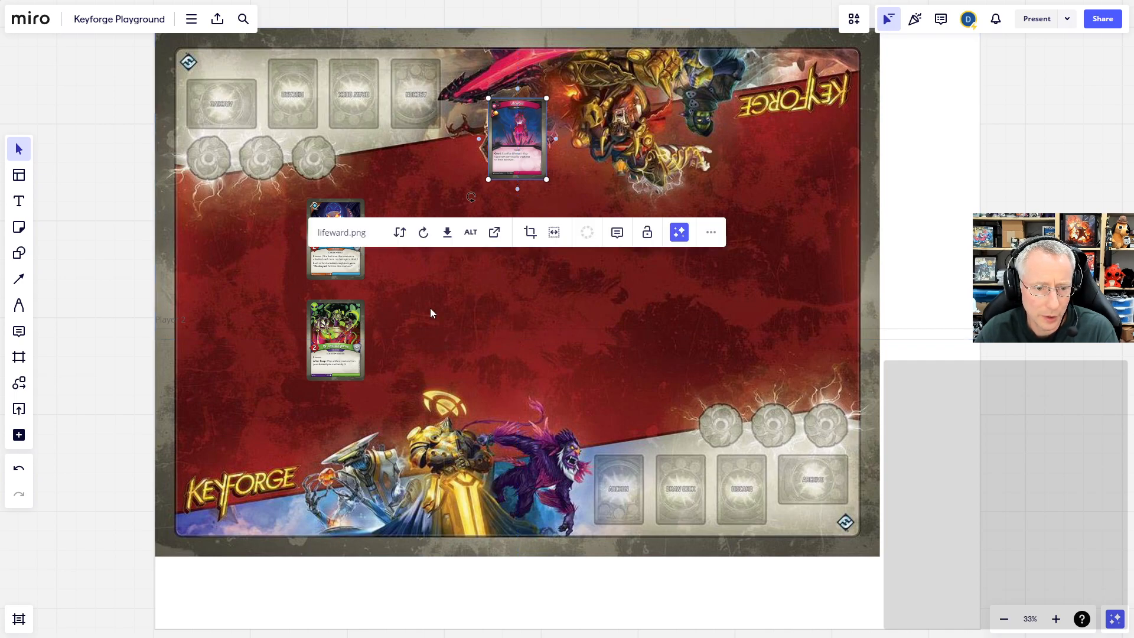
pyautogui.click(456, 439)
# Insert near-future-lens.png from Google Drive's folder N and place it near the playmat's lower-left Keyforge logo.
pyautogui.click(19, 410)
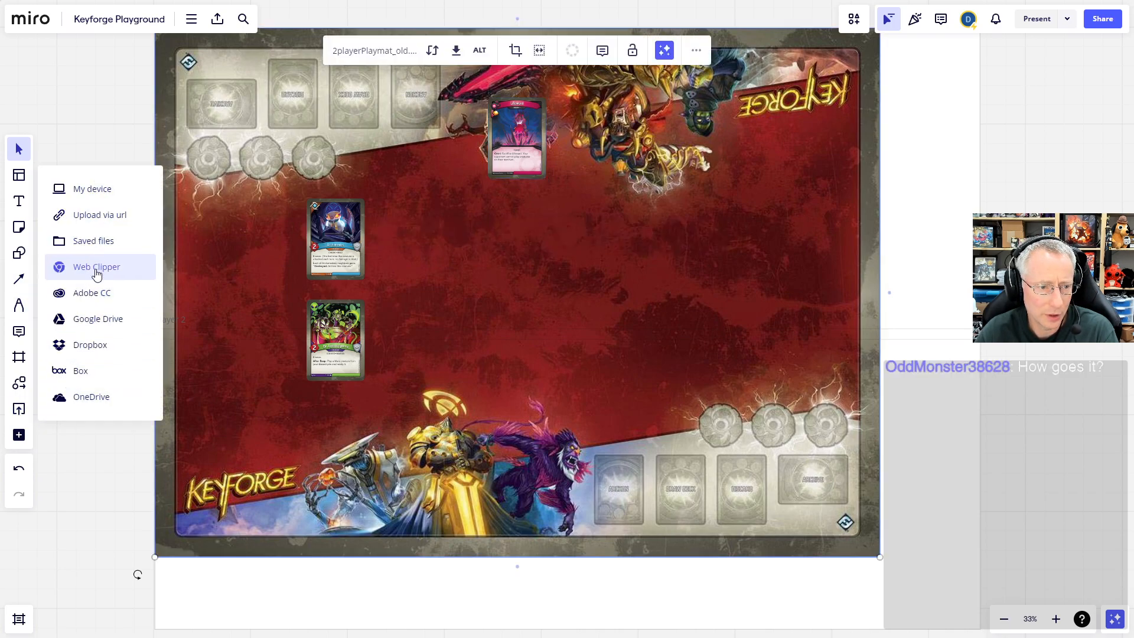
pyautogui.click(87, 322)
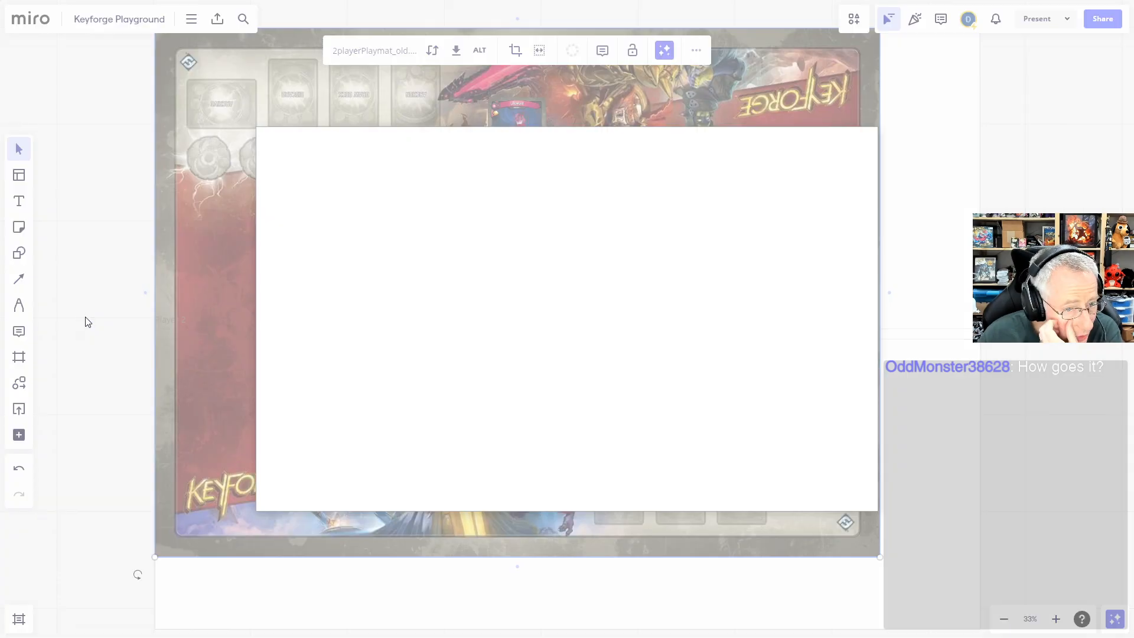
pyautogui.doubleClick(697, 309)
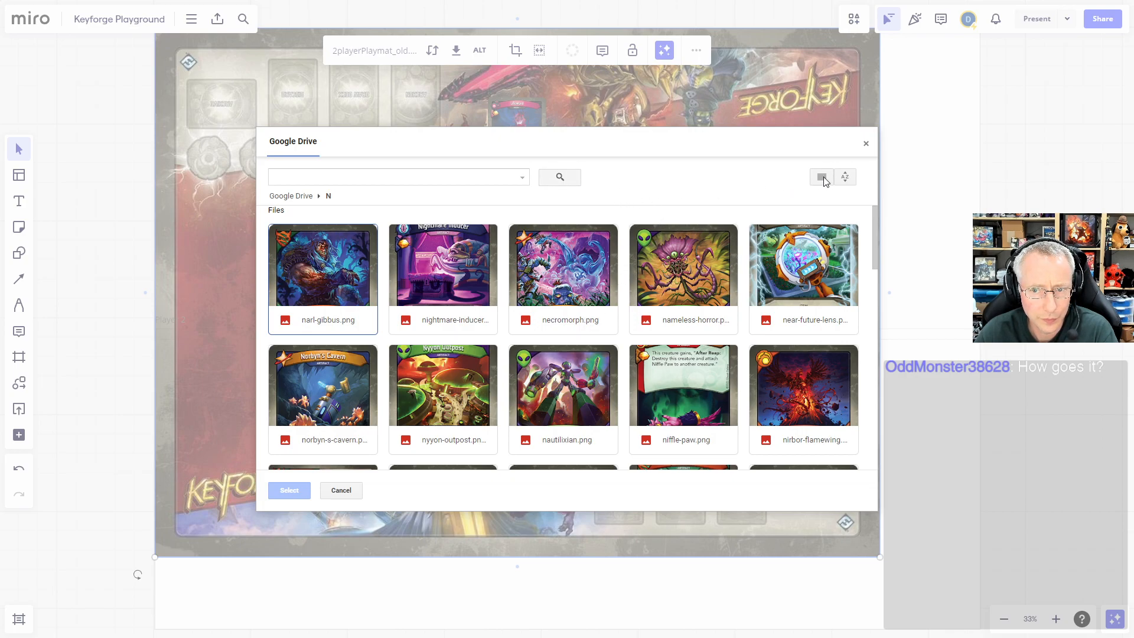
pyautogui.click(815, 265)
pyautogui.doubleClick(815, 265)
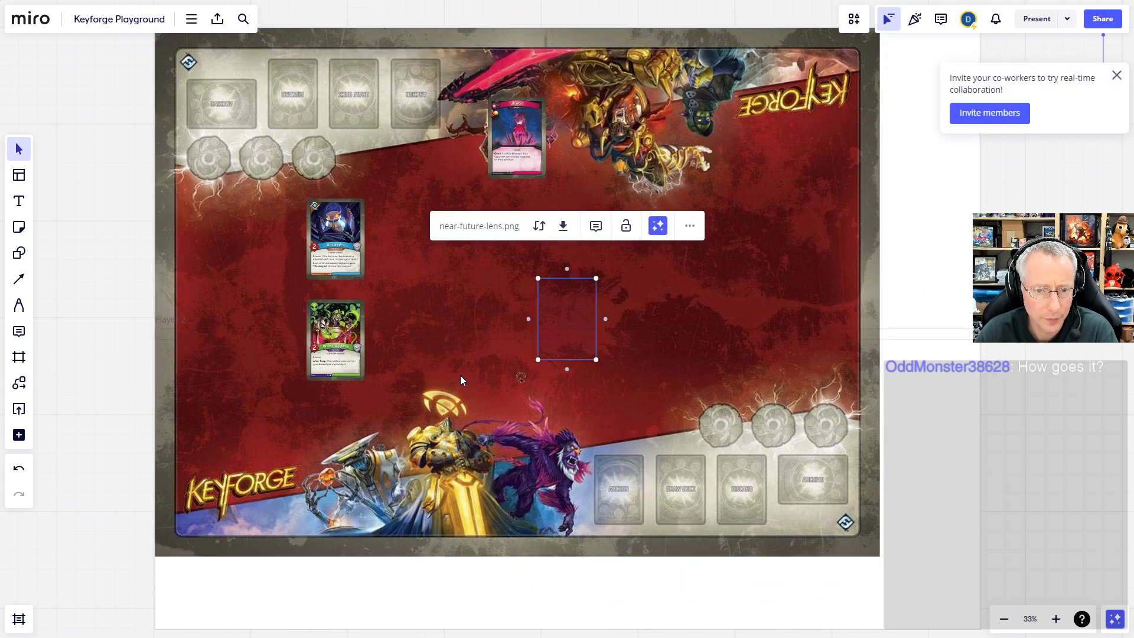
pyautogui.moveTo(555, 315); pyautogui.dragTo(297, 446)
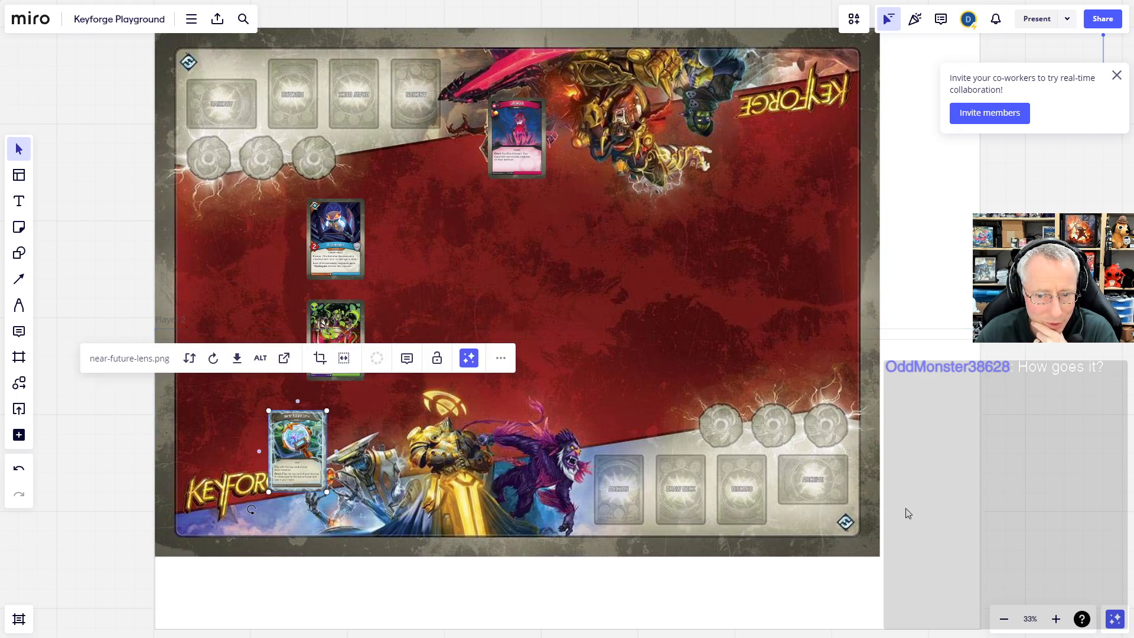
# Shrink the playmat image further and shift the Archimedes card and the green card to suit its smaller size.
pyautogui.moveTo(339, 253); pyautogui.dragTo(339, 241)
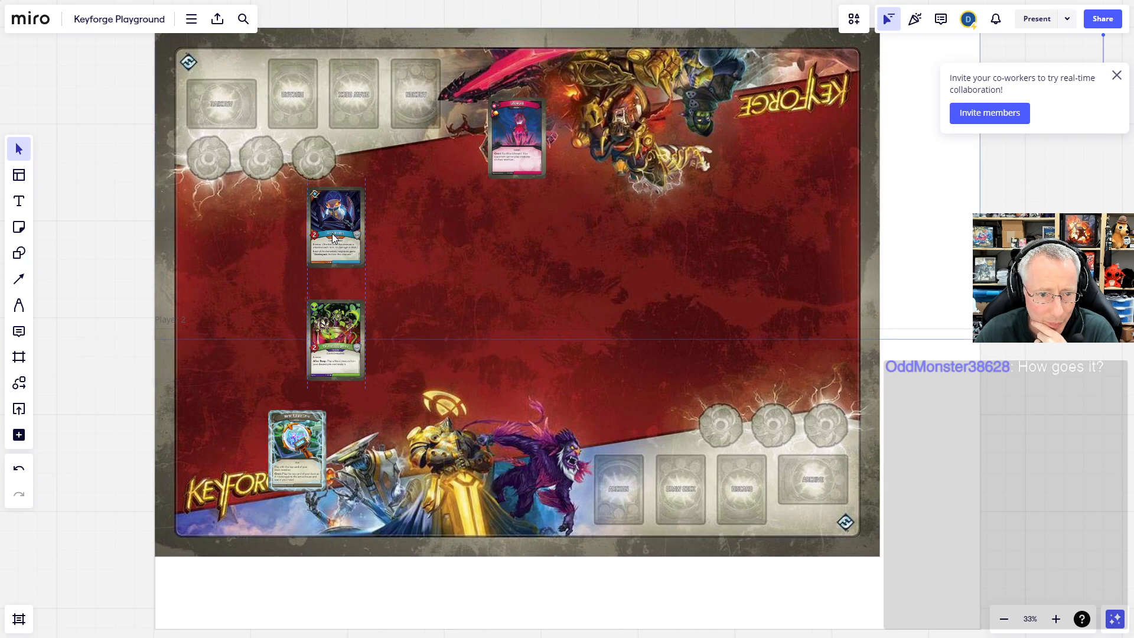
pyautogui.moveTo(338, 335); pyautogui.dragTo(717, 352)
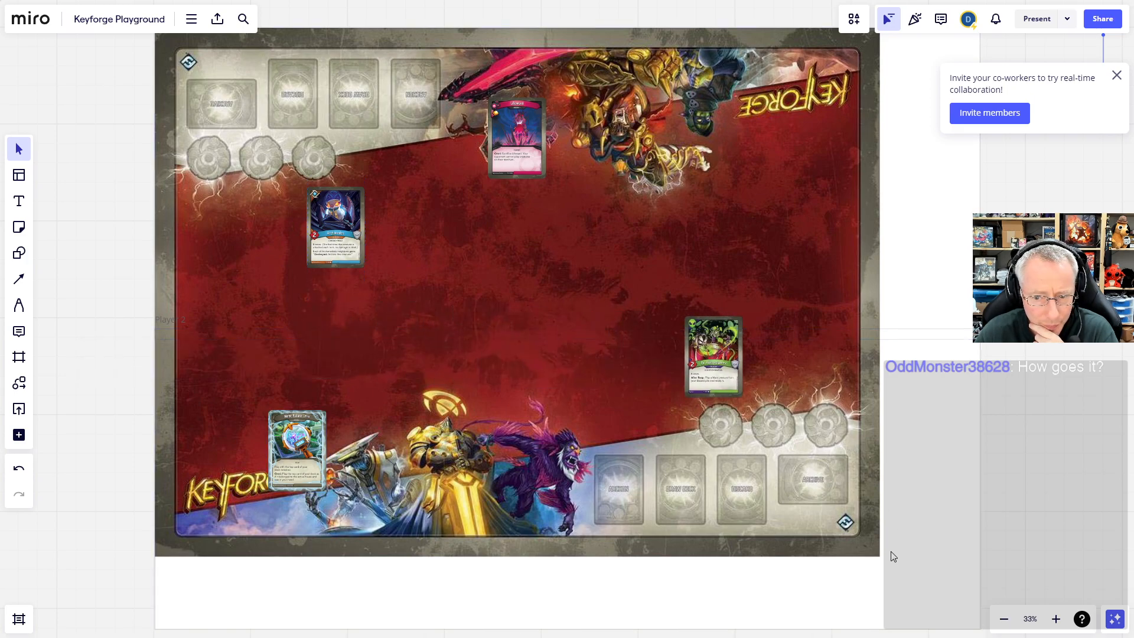
pyautogui.click(871, 539)
pyautogui.moveTo(880, 559); pyautogui.dragTo(824, 515)
pyautogui.moveTo(705, 357); pyautogui.dragTo(446, 328)
pyautogui.moveTo(329, 238); pyautogui.dragTo(327, 233)
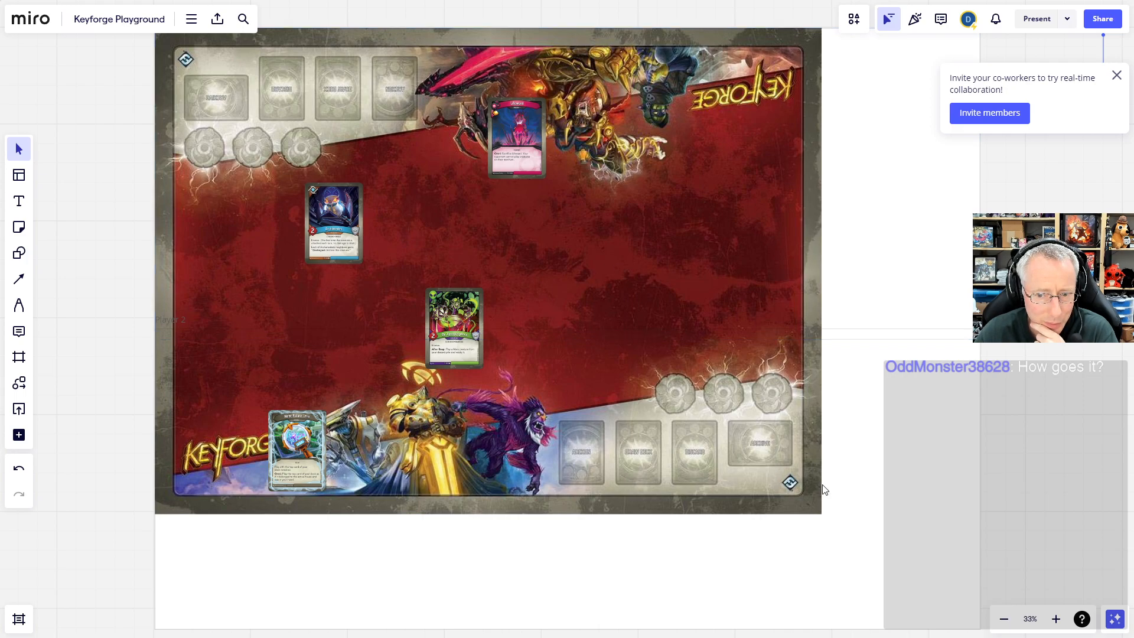
# Shrink the playmat slightly more and rearrange all four cards, stacking Archimedes above the green card at the centre.
pyautogui.click(814, 512)
pyautogui.moveTo(816, 513); pyautogui.dragTo(786, 486)
pyautogui.moveTo(452, 310); pyautogui.dragTo(440, 275)
pyautogui.moveTo(328, 221); pyautogui.dragTo(434, 208)
pyautogui.moveTo(512, 170); pyautogui.dragTo(476, 136)
pyautogui.moveTo(300, 458); pyautogui.dragTo(246, 410)
# Shrink the lower-half frame and move both half frames aside to expose the main frame.
pyautogui.click(917, 553)
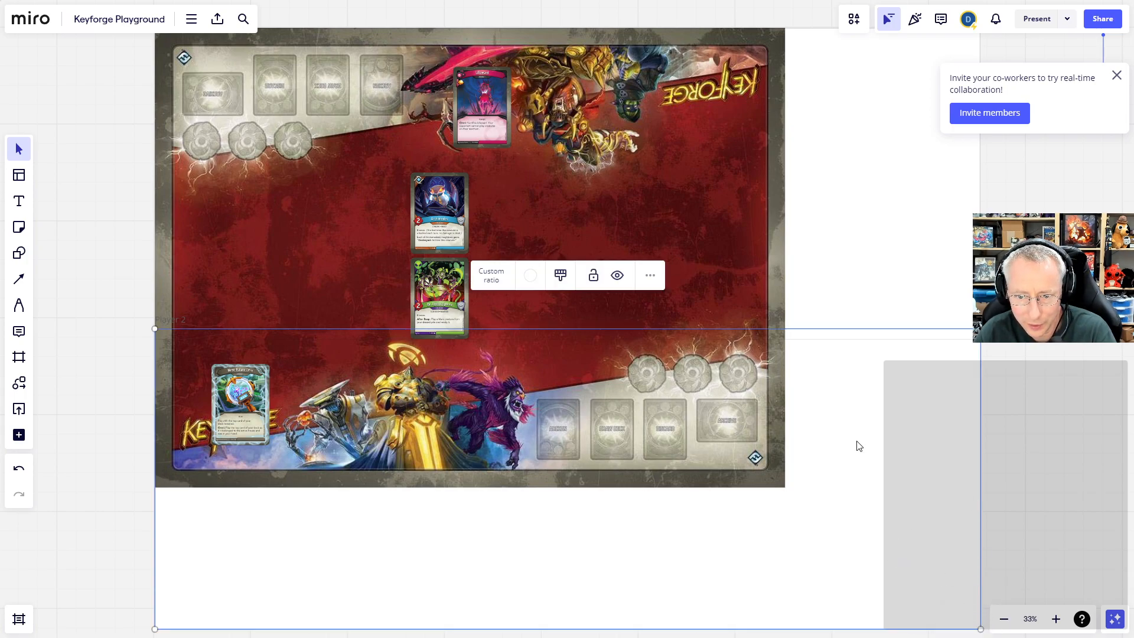
pyautogui.moveTo(980, 629); pyautogui.dragTo(856, 557)
pyautogui.moveTo(833, 502); pyautogui.dragTo(1093, 509)
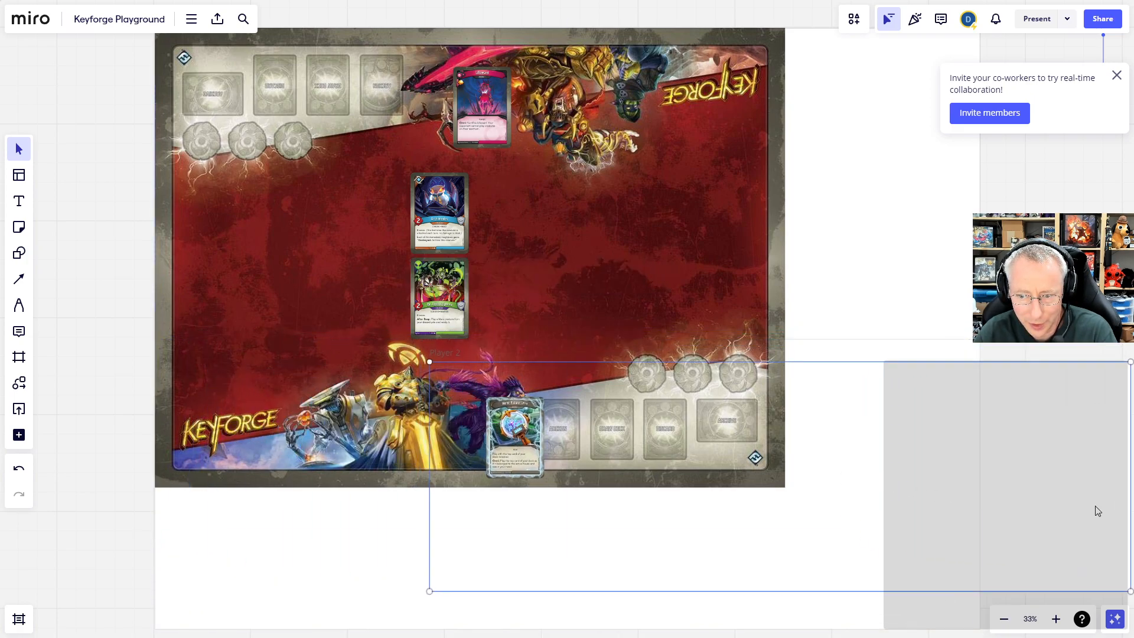
pyautogui.click(913, 269)
pyautogui.moveTo(981, 341); pyautogui.dragTo(1131, 290)
# Resize the Keyforge Game State frame to match the playmat's lower-right corner.
pyautogui.click(855, 353)
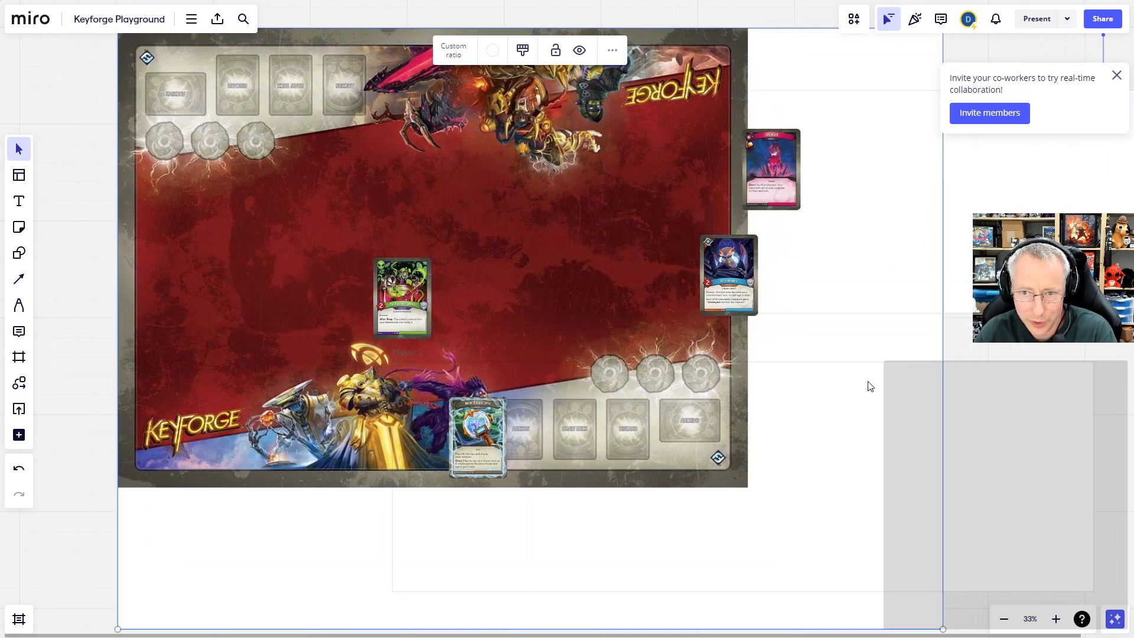
pyautogui.scroll(-2, 804, 506)
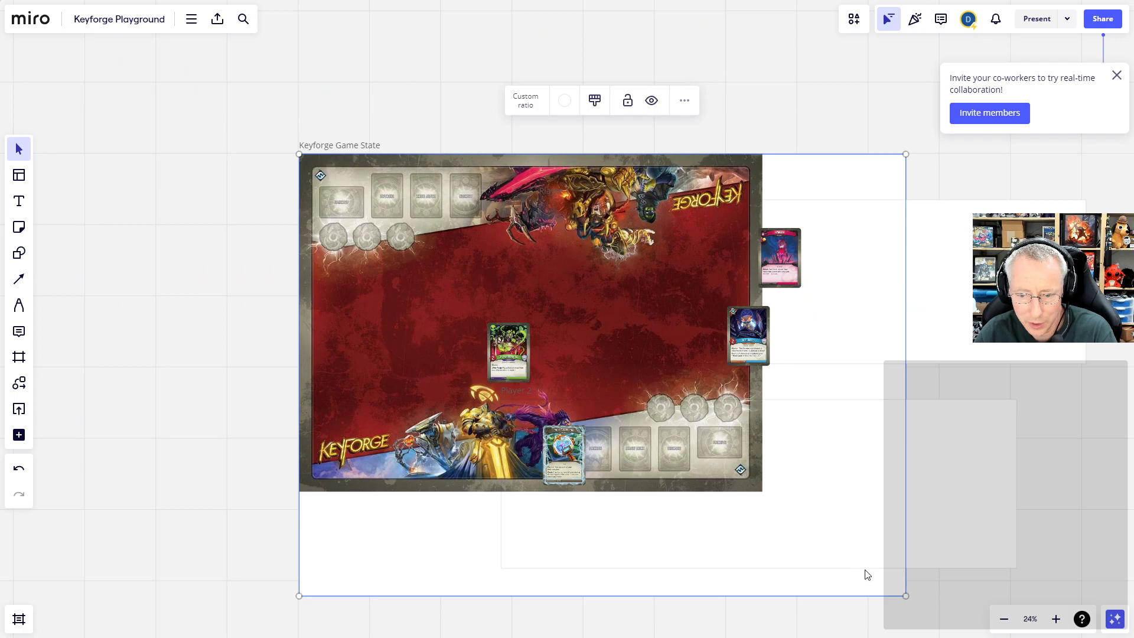
pyautogui.moveTo(905, 597); pyautogui.dragTo(763, 492)
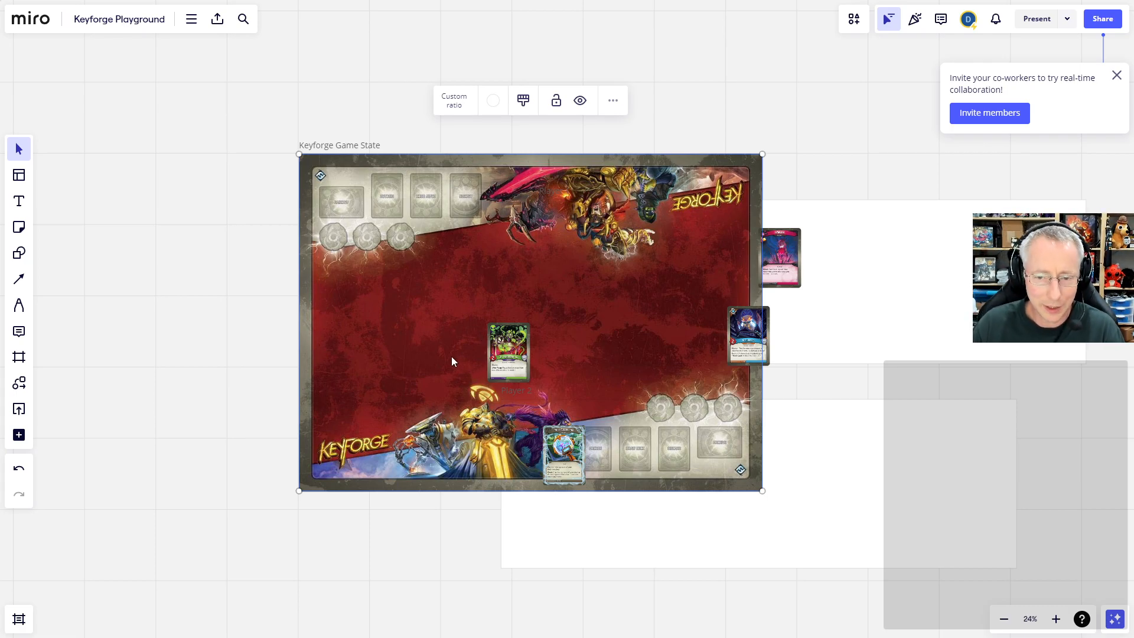
# Move the upper-half frame back over the playmat and resize it to fit the playmat's width and midline.
pyautogui.scroll(3, 452, 356)
pyautogui.moveTo(1011, 344); pyautogui.dragTo(685, 285)
pyautogui.moveTo(988, 304); pyautogui.dragTo(878, 315)
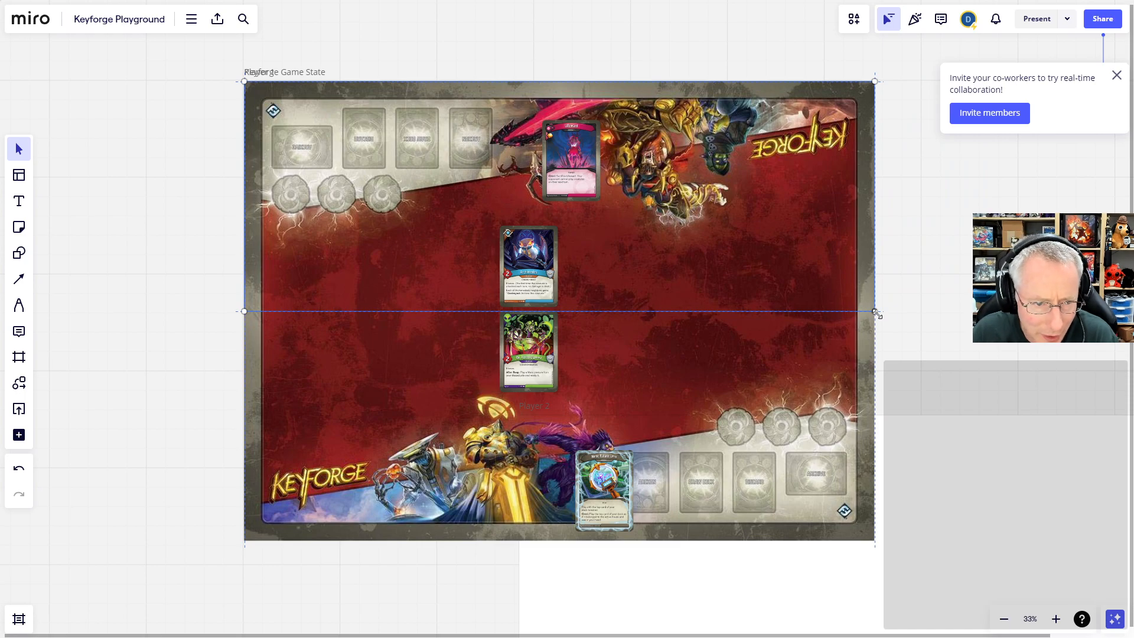
# Finish fitting the upper-half frame, then move the lower-half frame back over the playmat and resize it to the lower half.
pyautogui.moveTo(876, 312)
pyautogui.mouseDown()
pyautogui.moveTo(876, 280)
pyautogui.moveTo(876, 334)
pyautogui.moveTo(876, 312)
pyautogui.mouseUp()
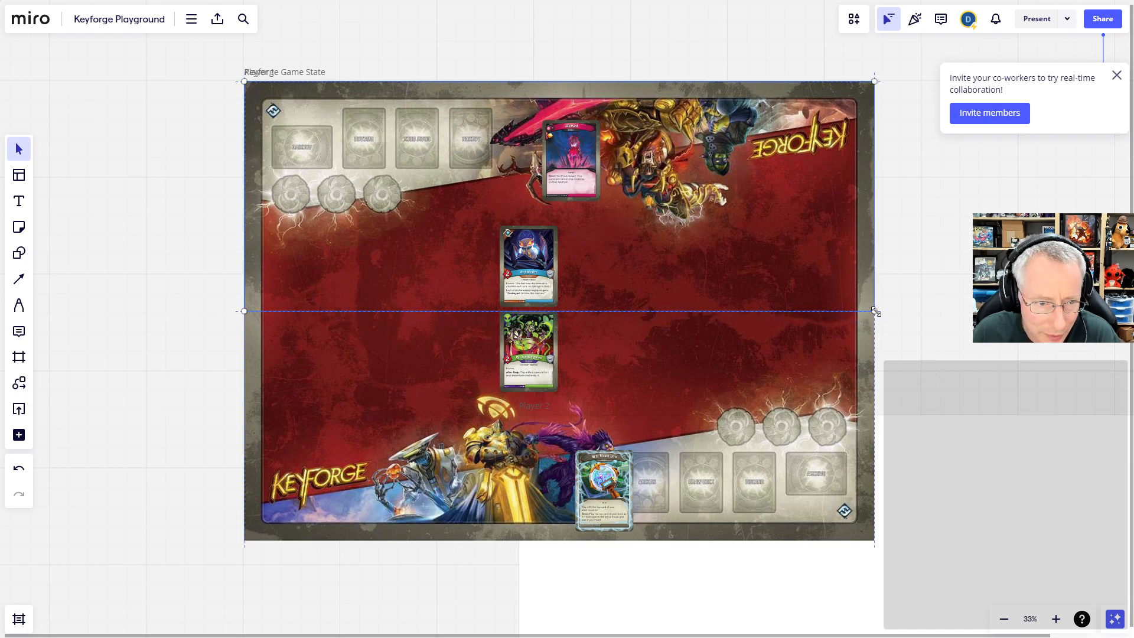
pyautogui.moveTo(876, 312); pyautogui.dragTo(876, 312)
pyautogui.moveTo(988, 542); pyautogui.dragTo(716, 442)
pyautogui.moveTo(945, 541); pyautogui.dragTo(874, 540)
# Move the Near Future Lens card over the lower Keyforge logo and the green dr-xyloxxzlphrex card left of centre in the lower half.
pyautogui.click(329, 389)
pyautogui.moveTo(329, 389); pyautogui.dragTo(368, 464)
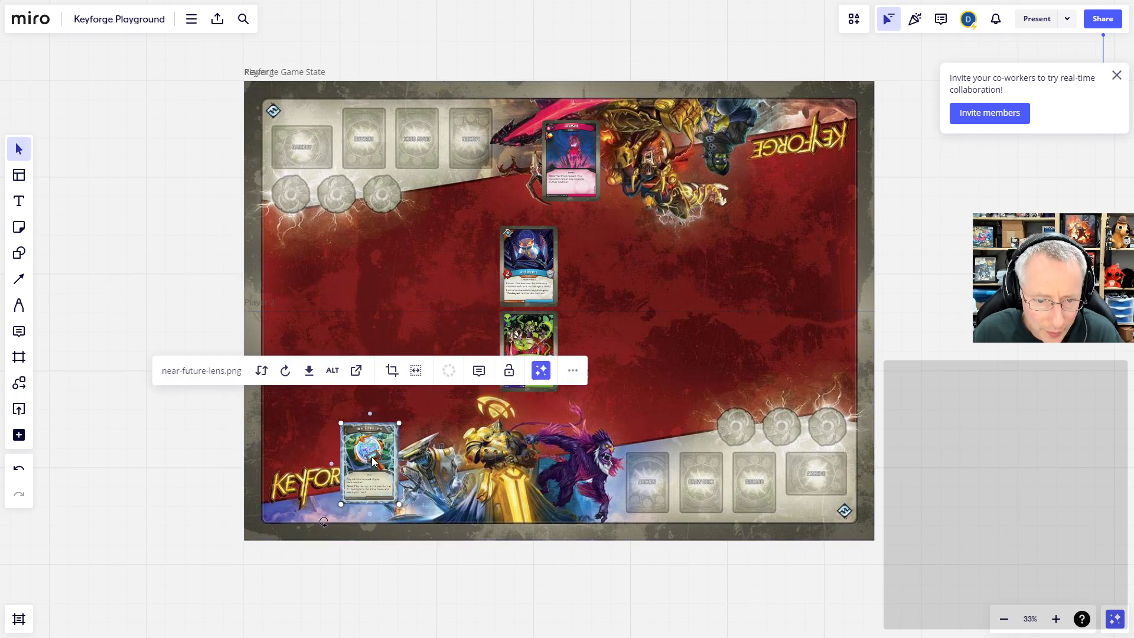
pyautogui.click(541, 346)
pyautogui.moveTo(541, 345); pyautogui.dragTo(415, 349)
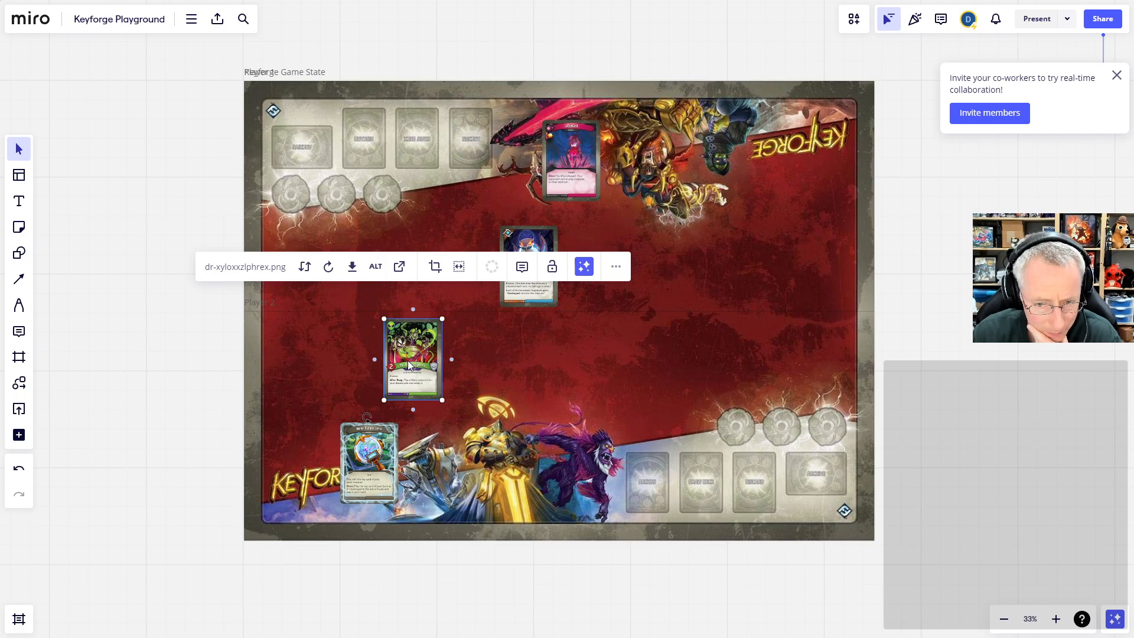
pyautogui.moveTo(408, 364); pyautogui.dragTo(462, 366)
pyautogui.scroll(3, 583, 390)
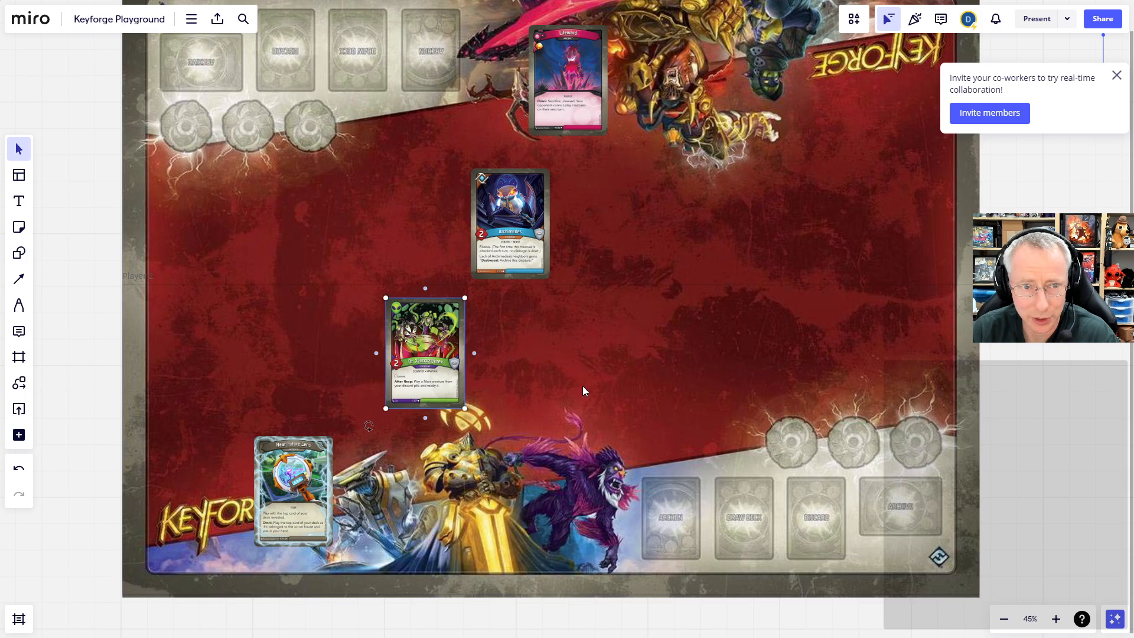
pyautogui.moveTo(1019, 362); pyautogui.dragTo(1026, 394)
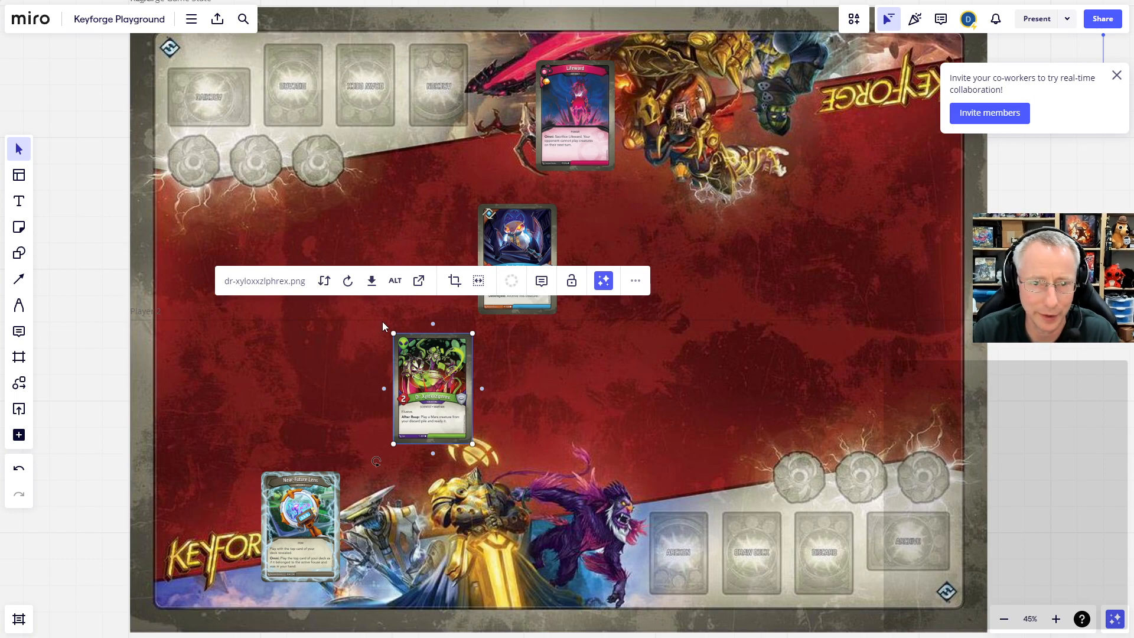
# Move the Archimedes card further left in the upper half and the green card to the far right of the lower half.
pyautogui.click(515, 236)
pyautogui.moveTo(518, 255); pyautogui.dragTo(433, 251)
pyautogui.moveTo(431, 418); pyautogui.dragTo(775, 416)
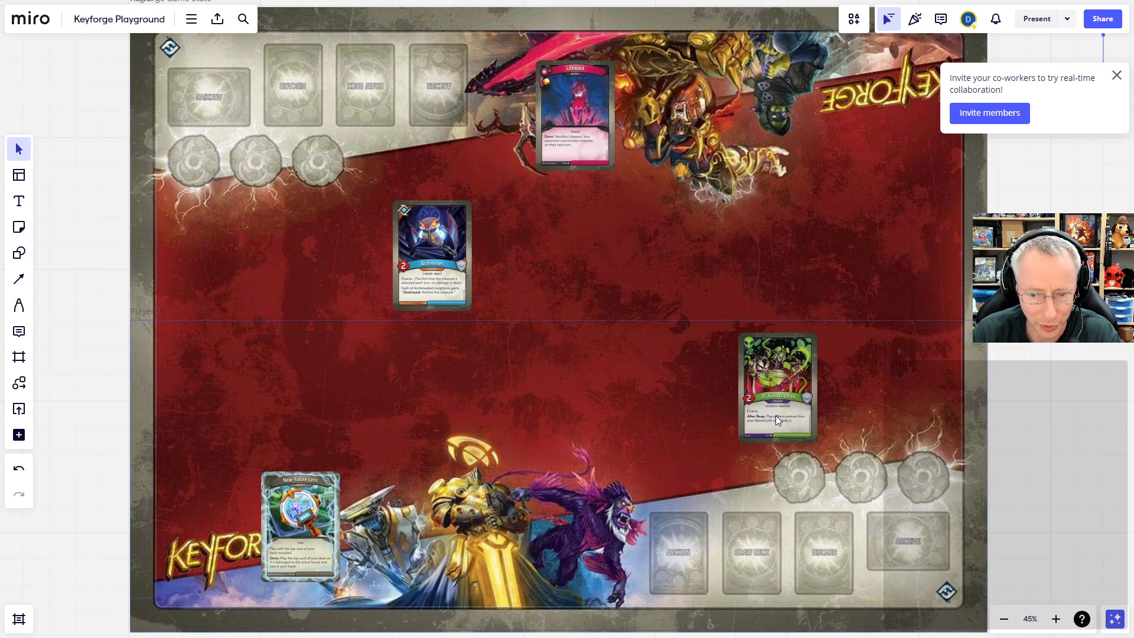
pyautogui.moveTo(775, 416); pyautogui.dragTo(775, 416)
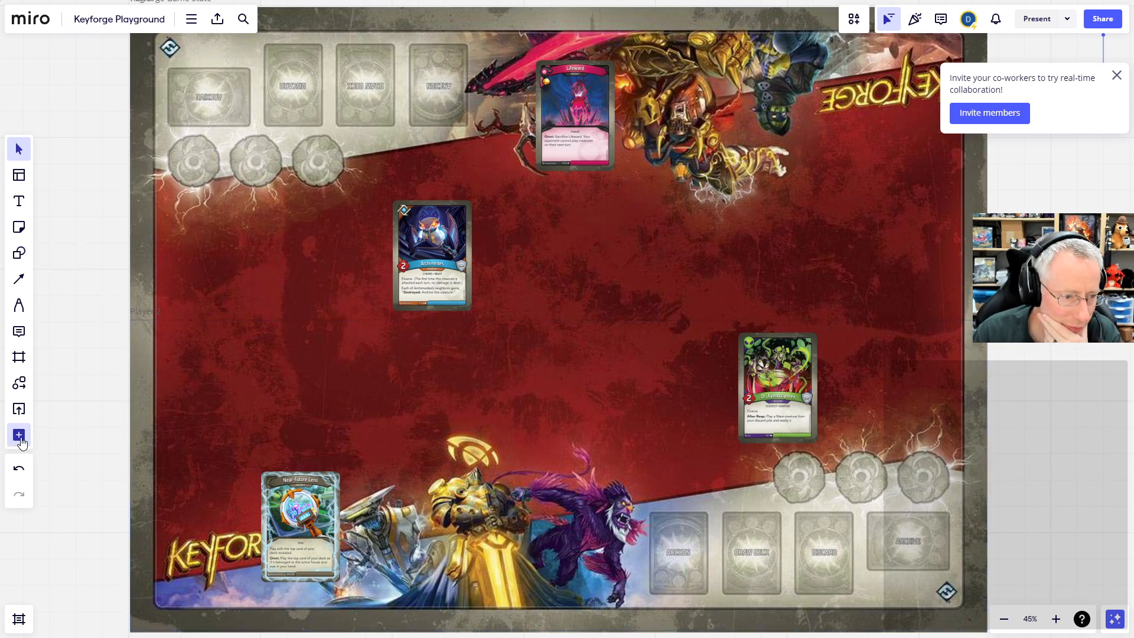
# Add a custom frame over the playmat's upper half and shrink it to a full-width strip directly above the midline.
pyautogui.click(20, 358)
pyautogui.click(69, 376)
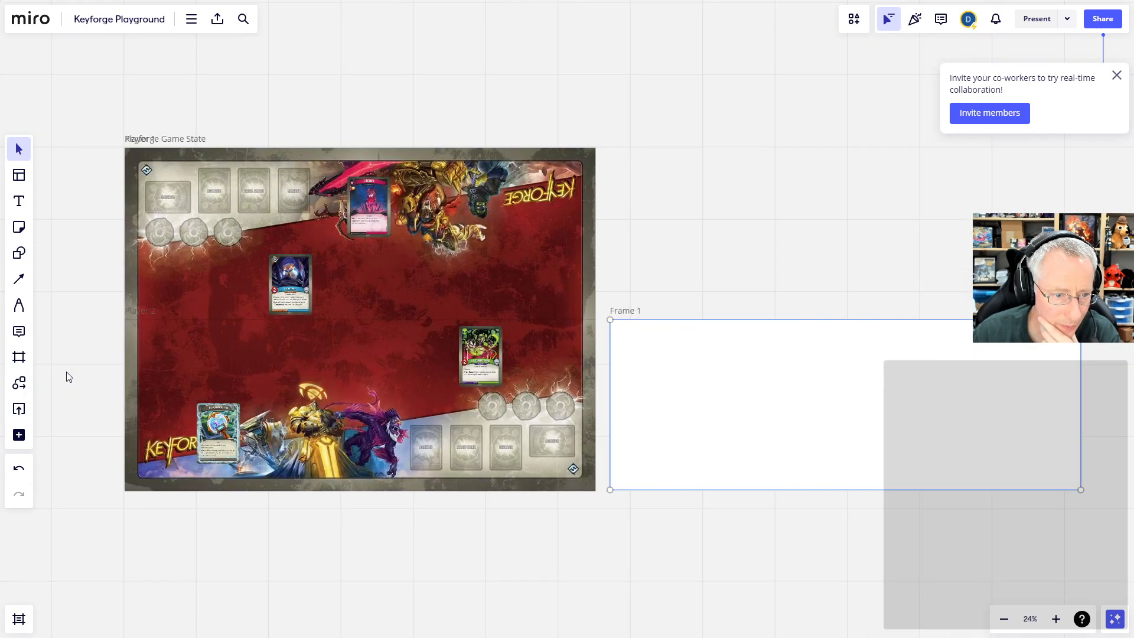
pyautogui.moveTo(666, 370); pyautogui.dragTo(182, 197)
pyautogui.moveTo(595, 149); pyautogui.dragTo(596, 251)
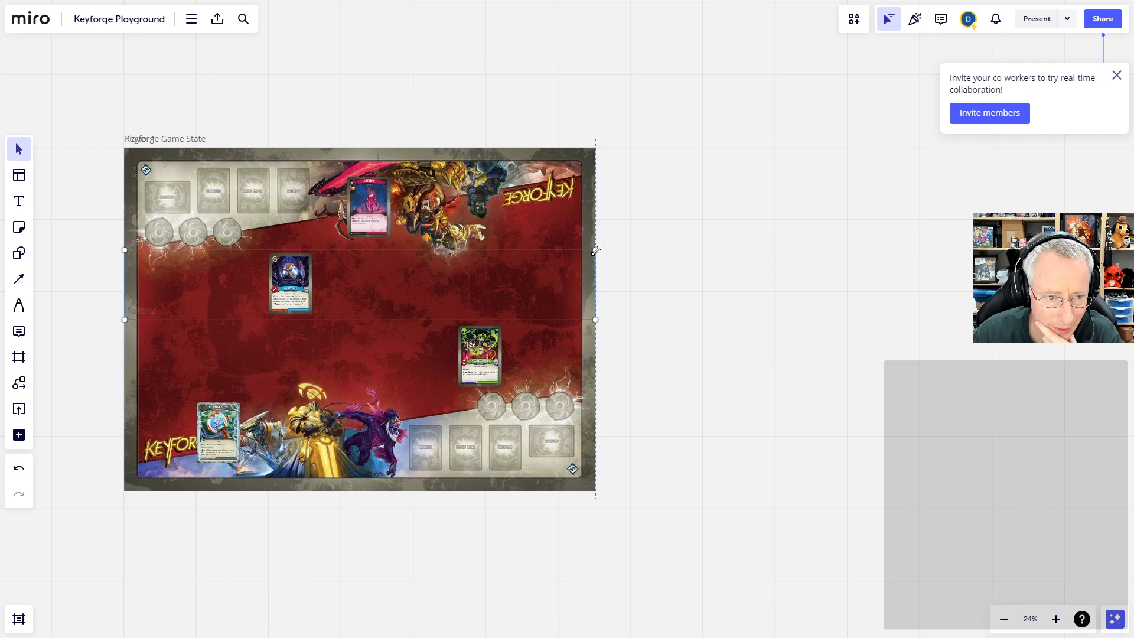
pyautogui.moveTo(596, 251); pyautogui.dragTo(596, 250)
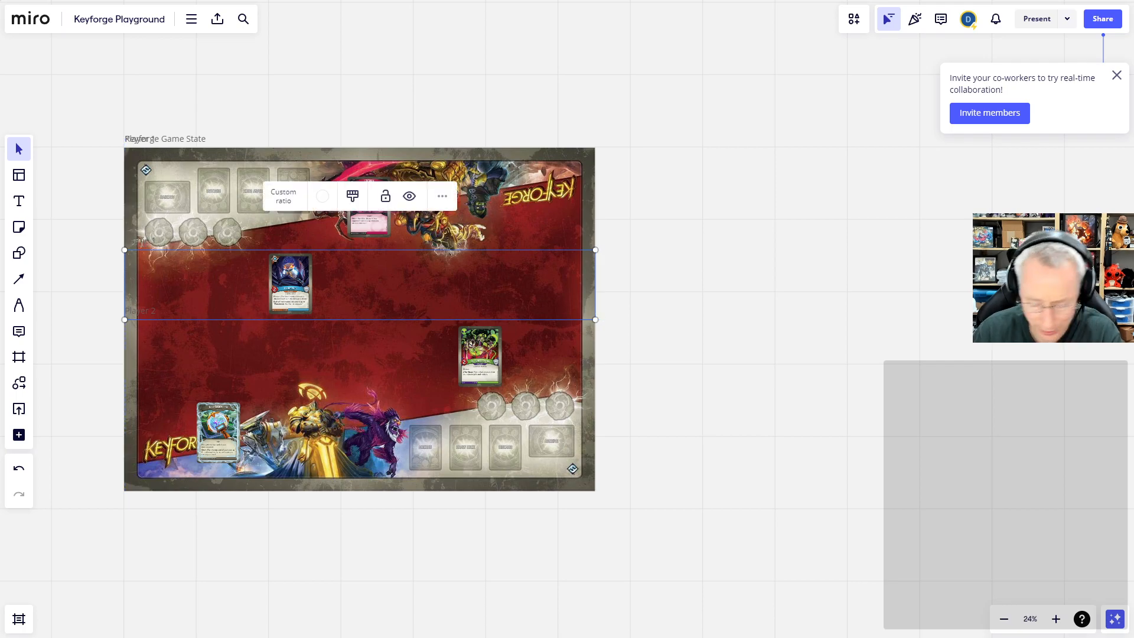
# Rename the strip above the midline "Creature Area for Player 1" and shift the Archimedes card slightly right within it.
pyautogui.doubleClick(140, 242)
pyautogui.write('Creature')
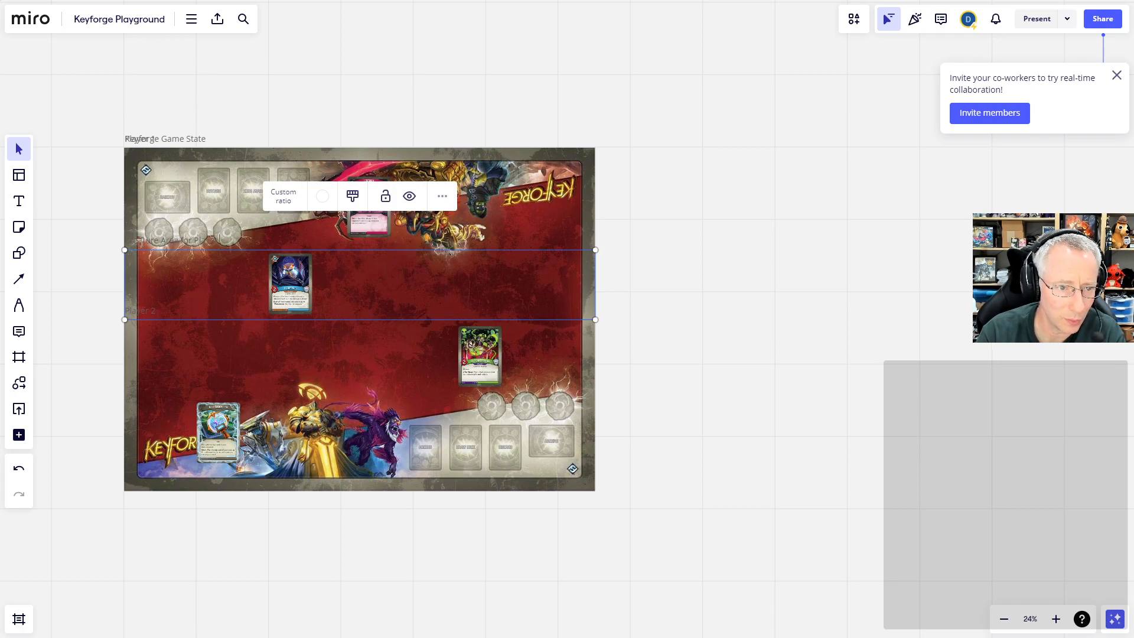
pyautogui.click(287, 288)
pyautogui.moveTo(287, 288)
pyautogui.mouseDown()
pyautogui.moveTo(253, 293)
pyautogui.moveTo(302, 291)
pyautogui.mouseUp()
pyautogui.click(381, 293)
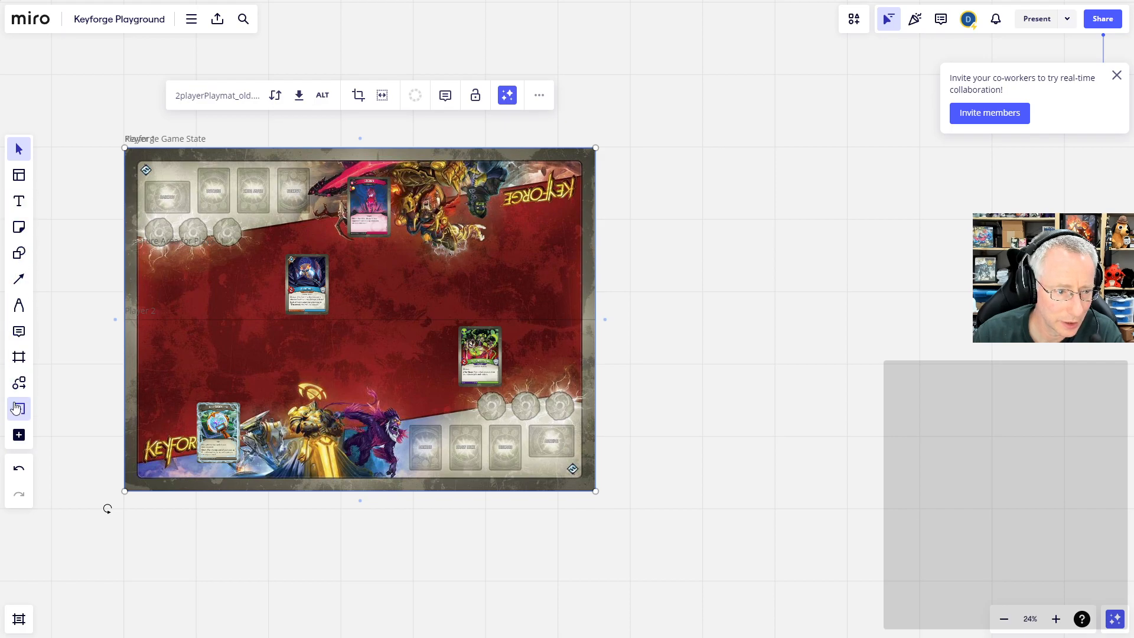
# Add another custom frame below the midline, matching the playmat's width and the height of the creature strip above.
pyautogui.click(20, 362)
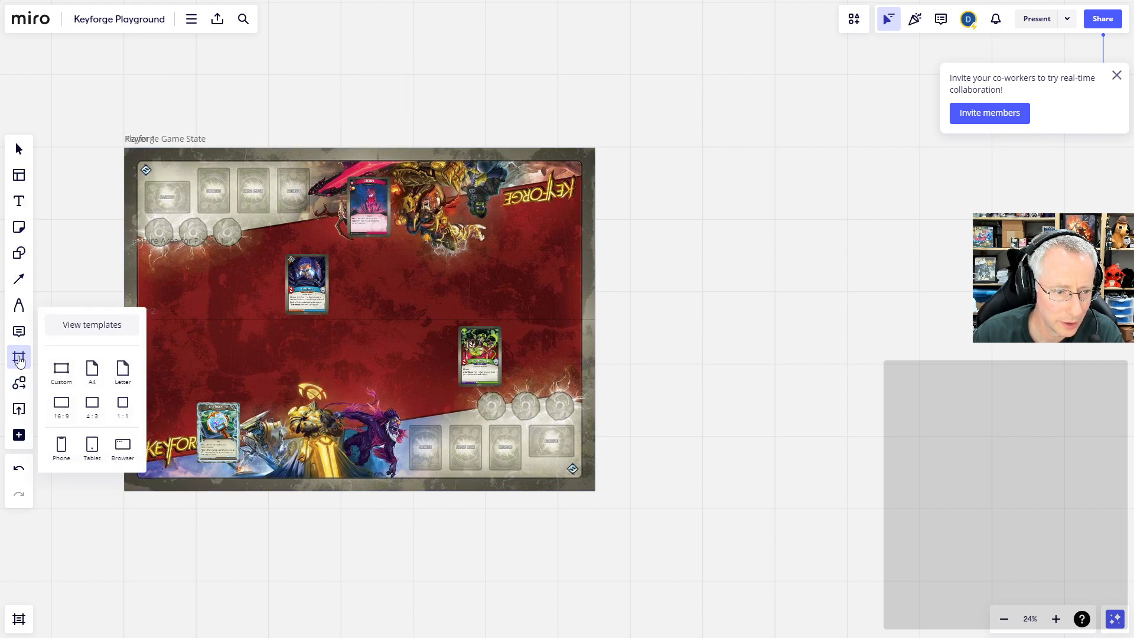
pyautogui.click(67, 381)
pyautogui.moveTo(693, 392); pyautogui.dragTo(325, 396)
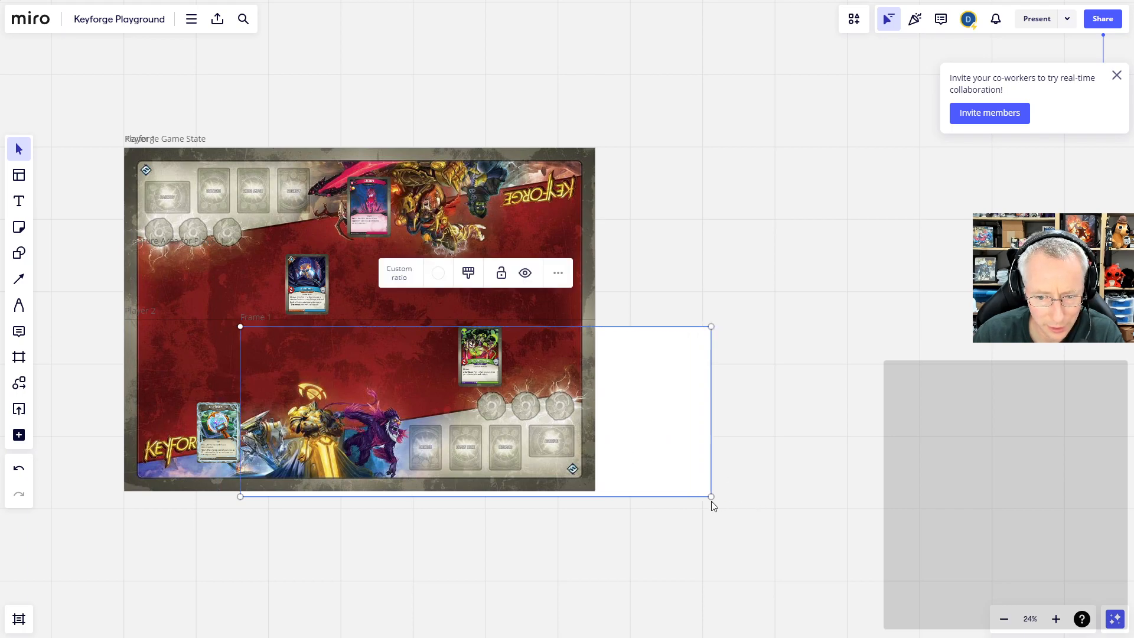
pyautogui.moveTo(709, 498); pyautogui.dragTo(693, 372)
pyautogui.moveTo(618, 355); pyautogui.dragTo(502, 347)
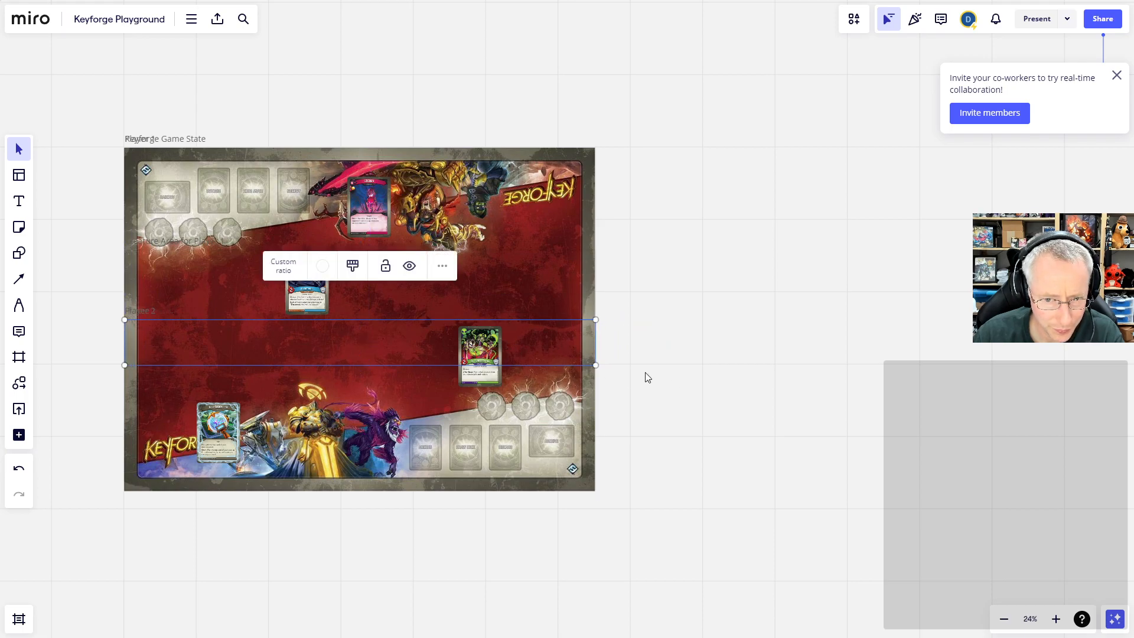
pyautogui.moveTo(598, 367); pyautogui.dragTo(595, 393)
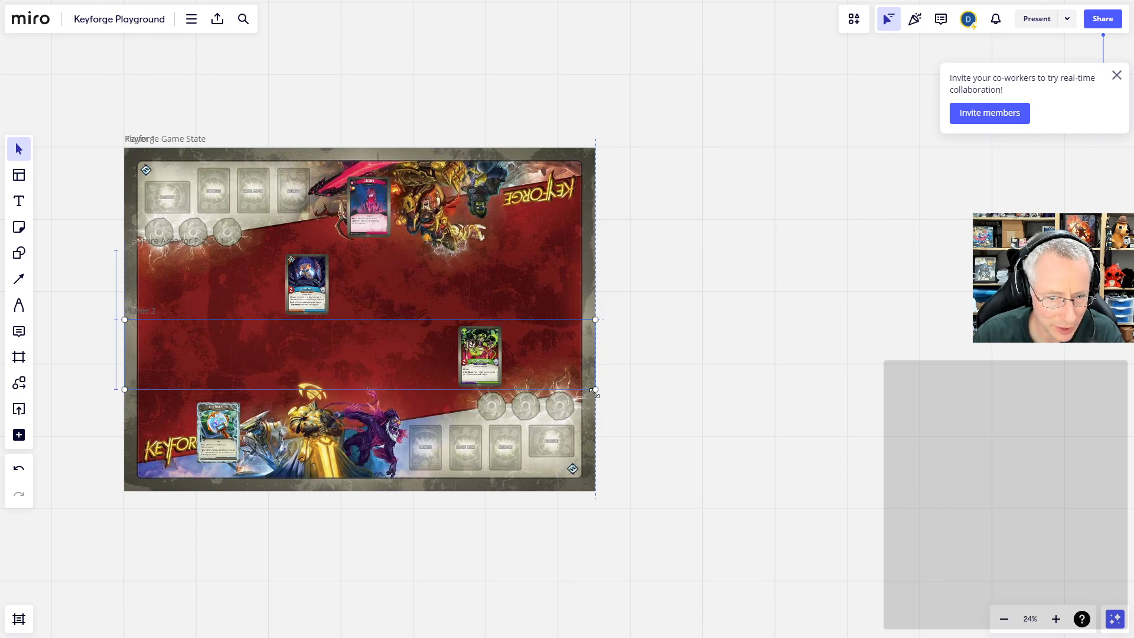
pyautogui.moveTo(594, 393); pyautogui.dragTo(594, 393)
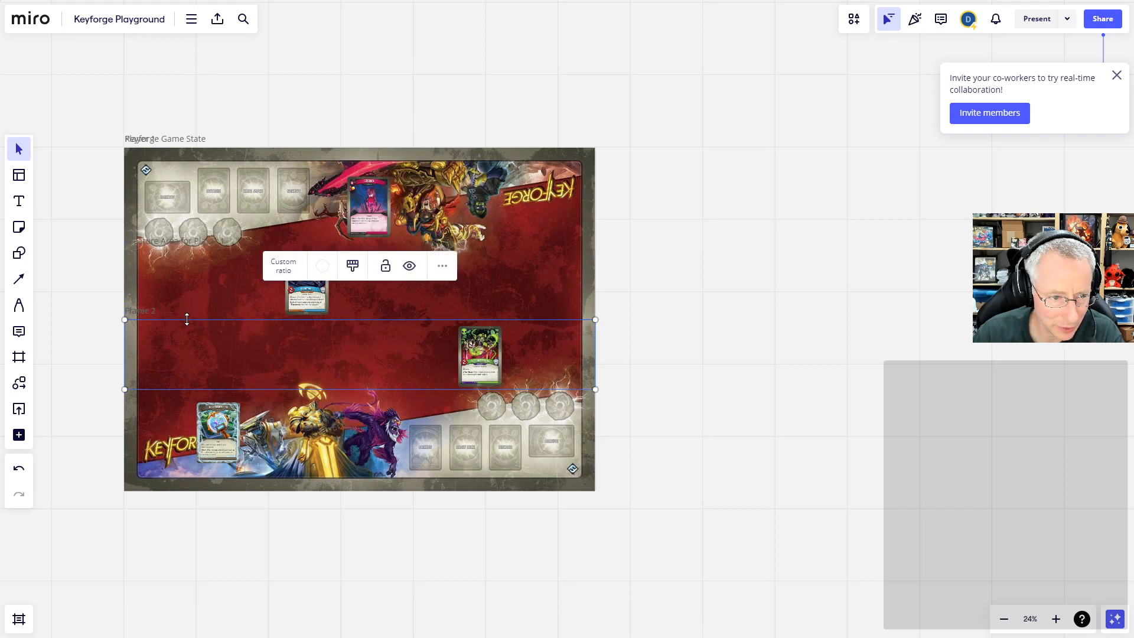
# Rename the strip below the midline "Creature Area for Player 2".
pyautogui.moveTo(207, 323); pyautogui.dragTo(208, 323)
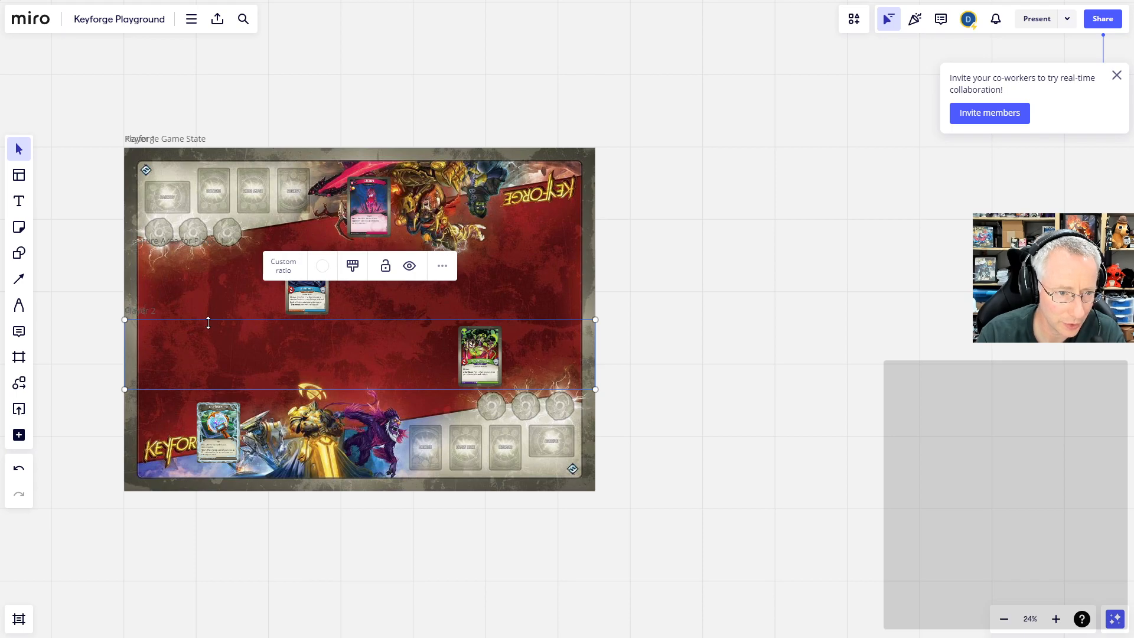
pyautogui.write('Area for Player 2')
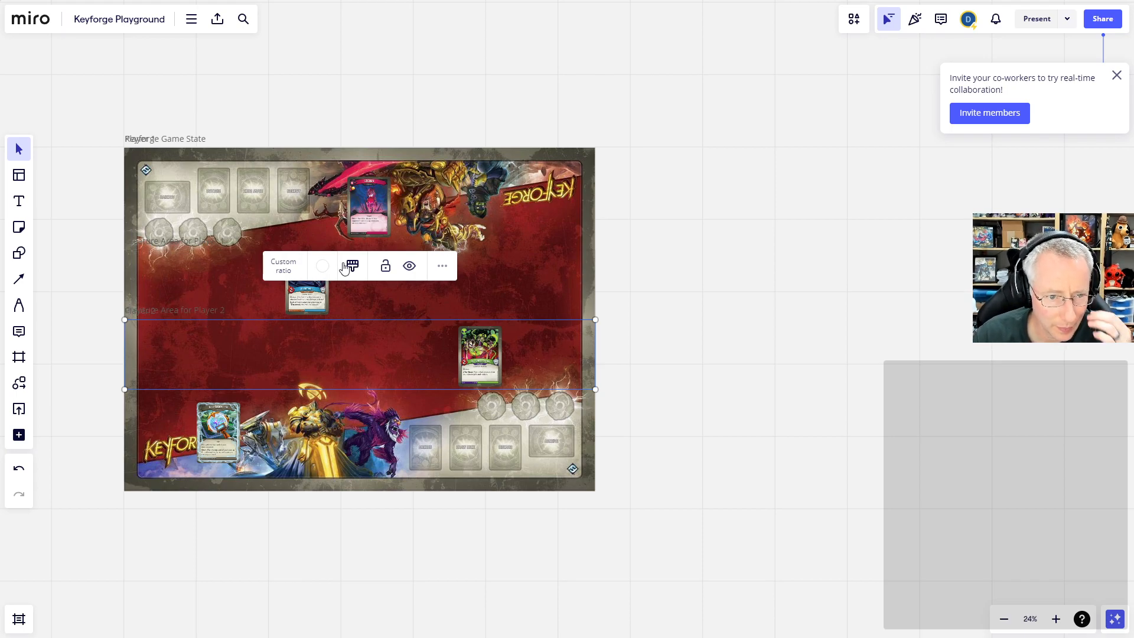
pyautogui.click(443, 269)
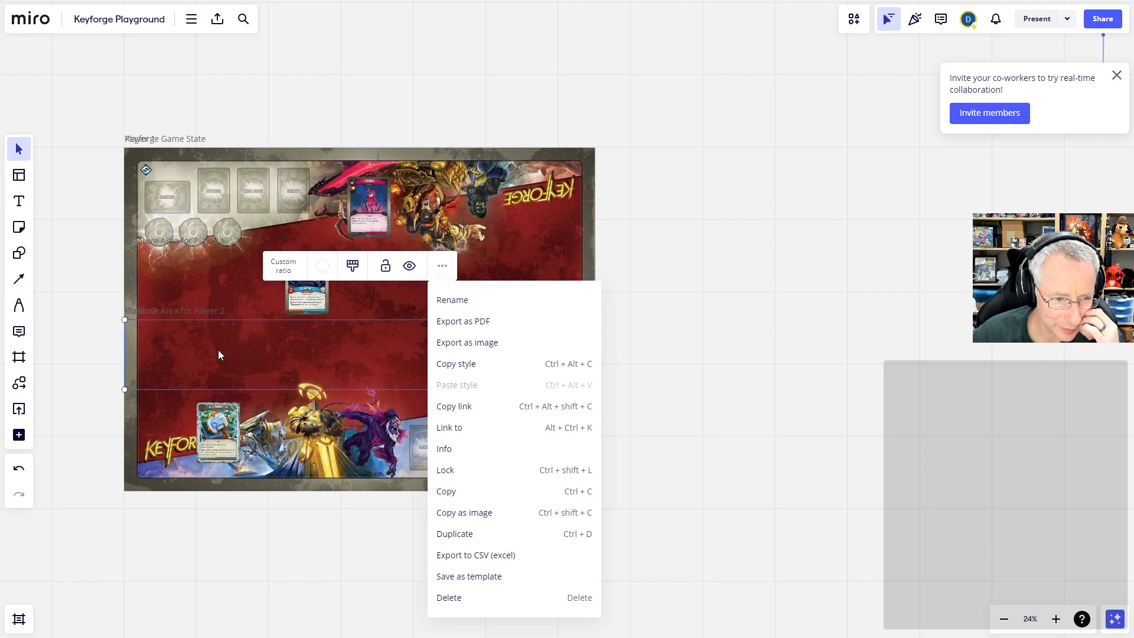
pyautogui.click(670, 368)
# Move the green card to the middle of the Player 2 creature area.
pyautogui.click(474, 365)
pyautogui.moveTo(474, 365); pyautogui.dragTo(352, 358)
pyautogui.click(694, 367)
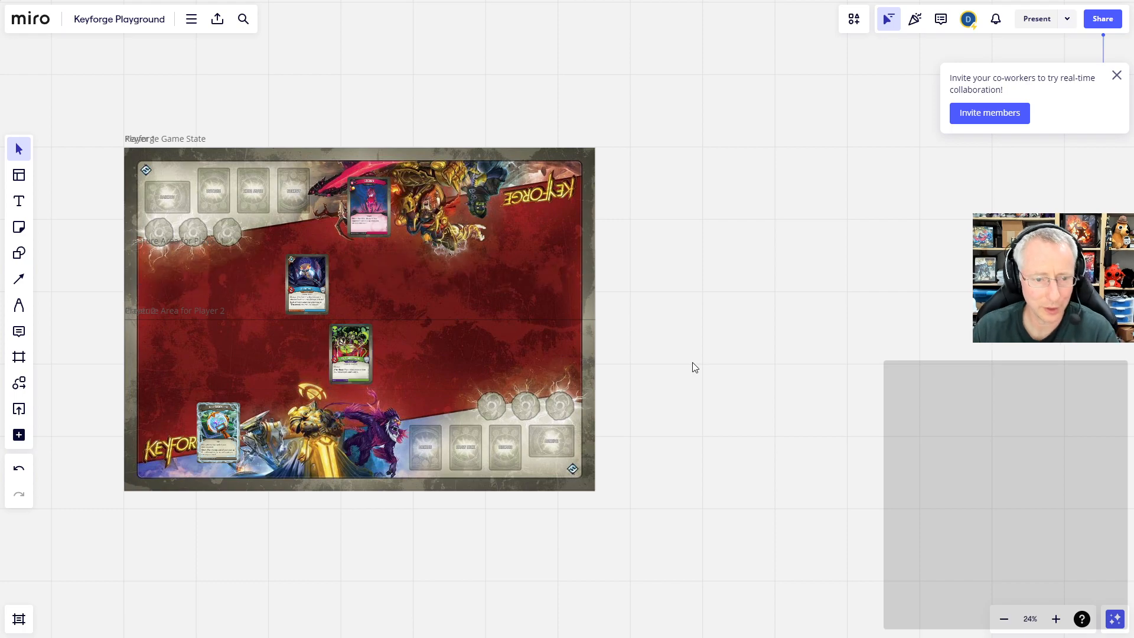
pyautogui.scroll(-2, 478, 362)
pyautogui.scroll(2, 477, 361)
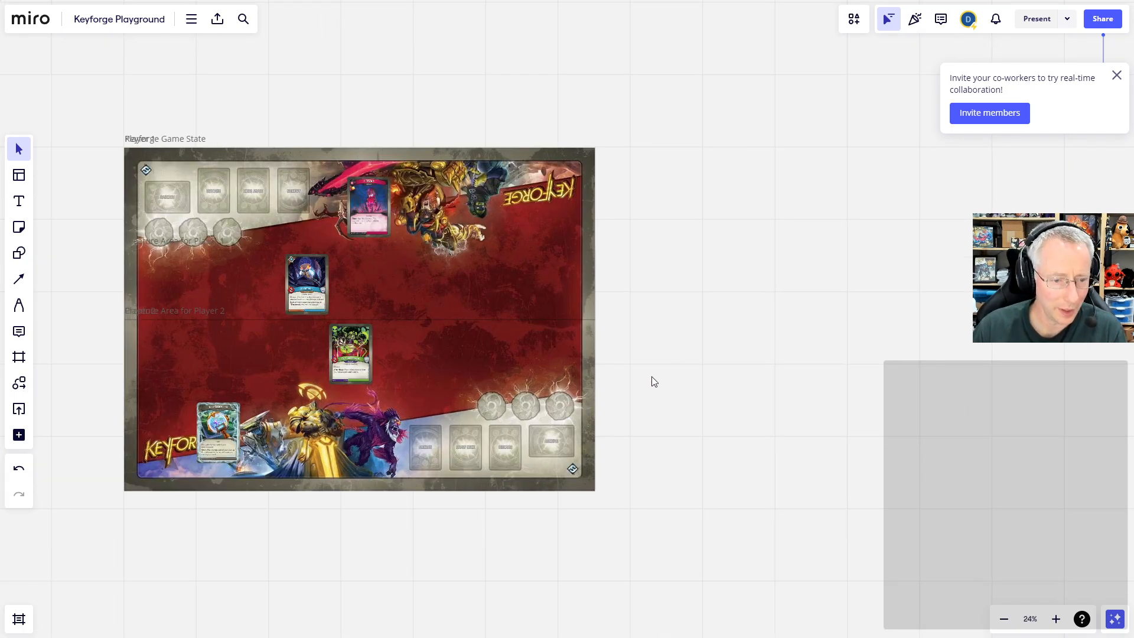
pyautogui.scroll(2, 626, 385)
pyautogui.moveTo(745, 308); pyautogui.dragTo(850, 320)
pyautogui.scroll(2, 519, 396)
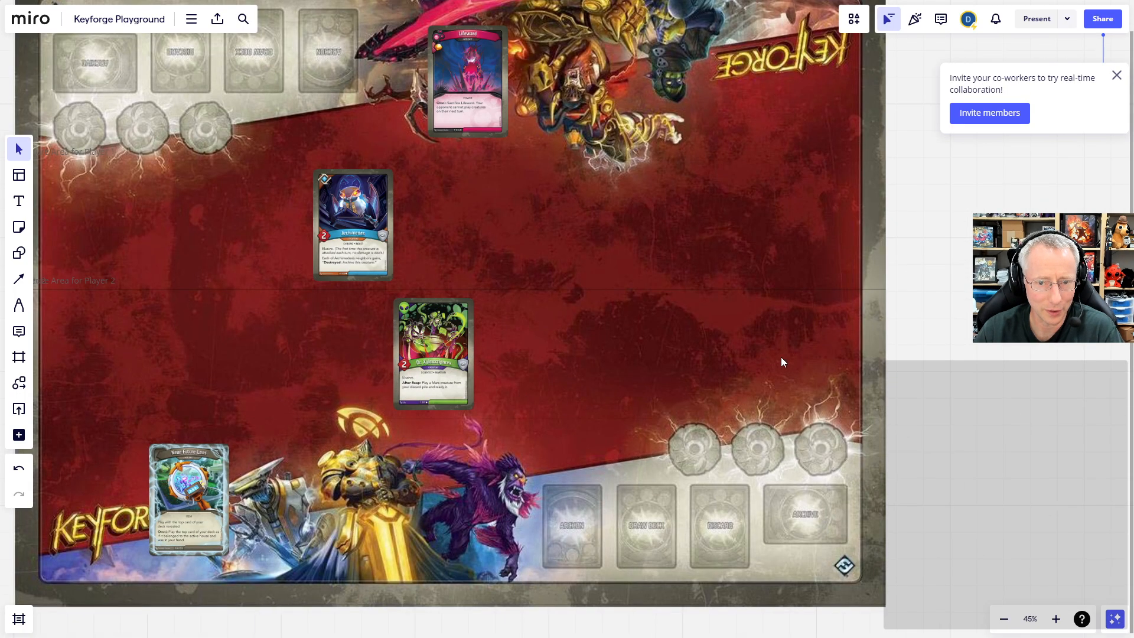
pyautogui.moveTo(937, 344); pyautogui.dragTo(1004, 372)
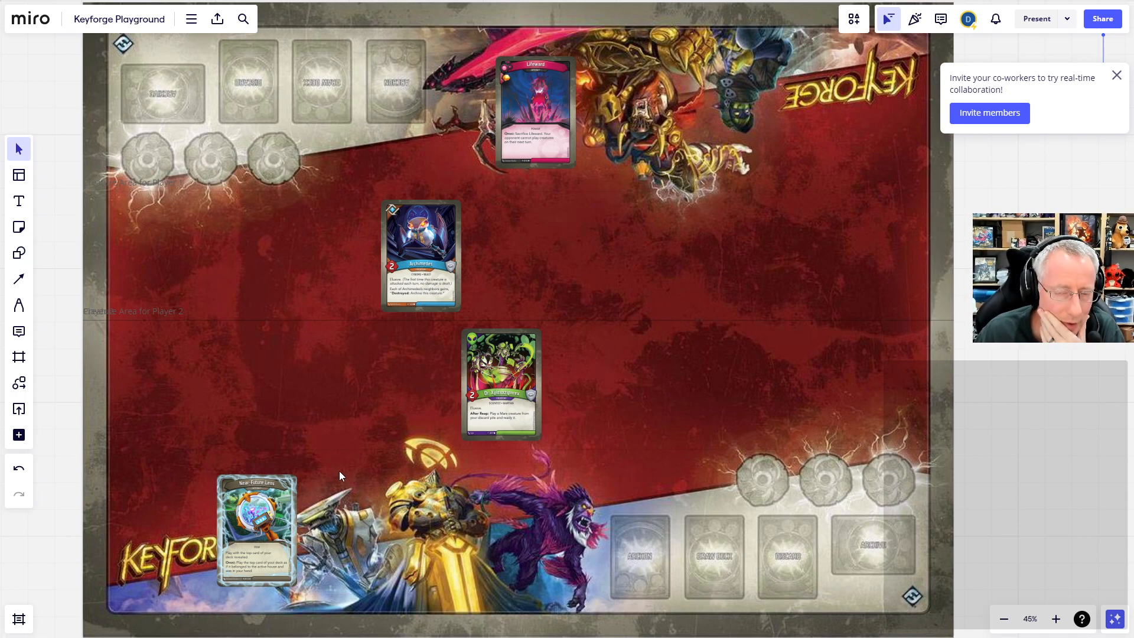
# Add a custom frame directly below the Player 2 creature area, reduced to strip height and narrowed to end before the card slots.
pyautogui.click(19, 356)
pyautogui.click(61, 373)
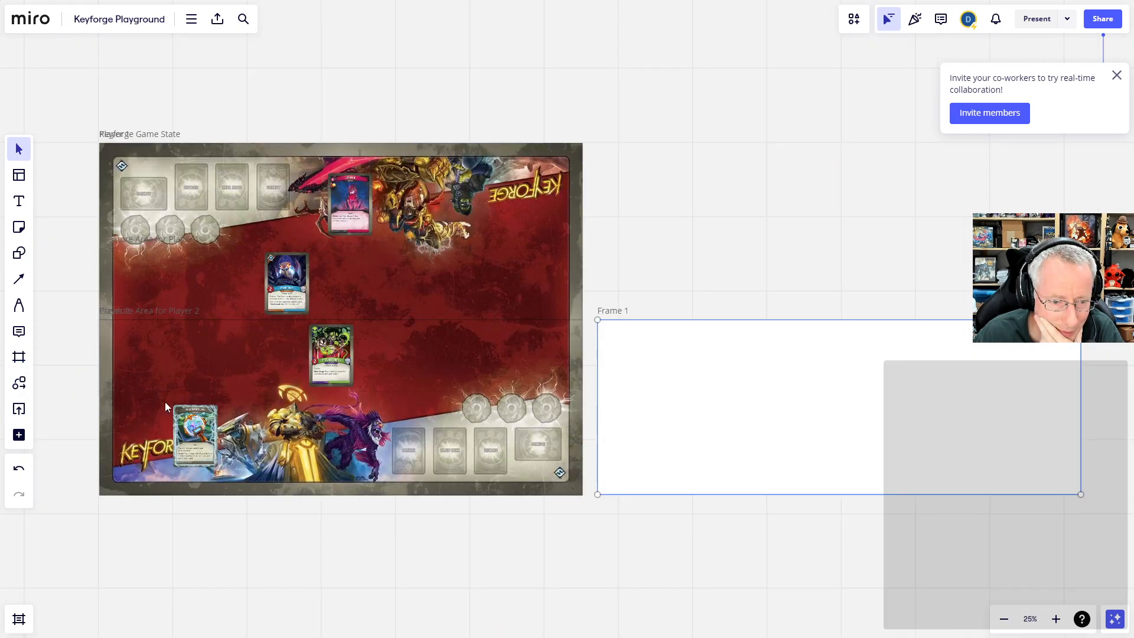
pyautogui.moveTo(718, 390); pyautogui.dragTo(612, 389)
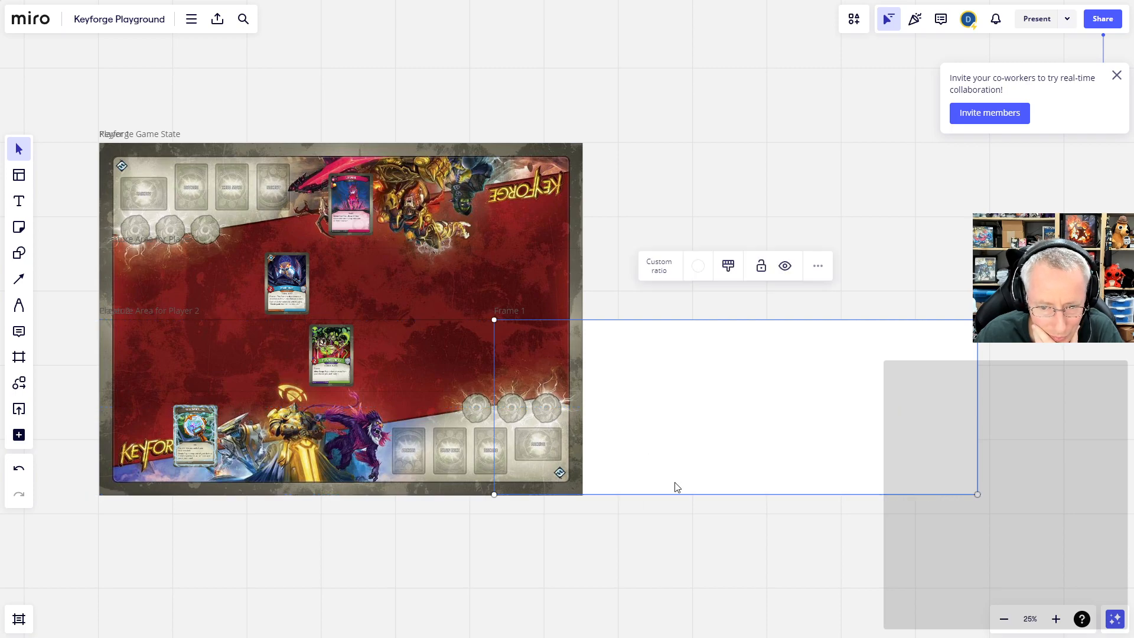
pyautogui.moveTo(677, 494); pyautogui.dragTo(676, 388)
pyautogui.moveTo(726, 362); pyautogui.dragTo(334, 431)
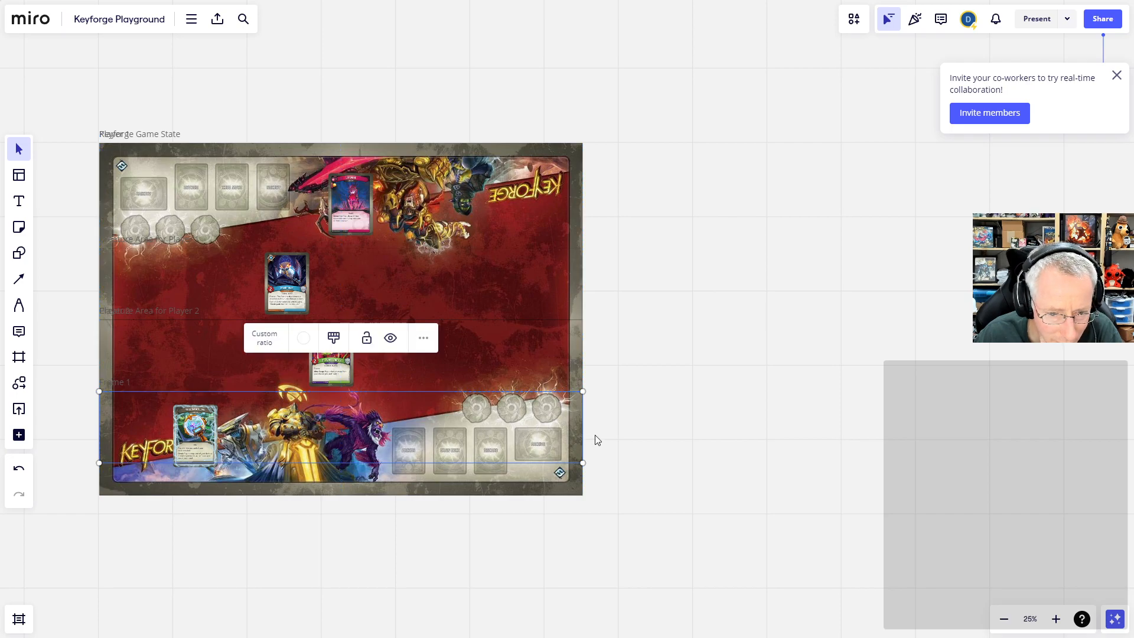
pyautogui.moveTo(583, 431); pyautogui.dragTo(382, 431)
# Move the Near Future Lens card to the left end of the new lower strip frame.
pyautogui.click(189, 446)
pyautogui.moveTo(189, 447); pyautogui.dragTo(151, 438)
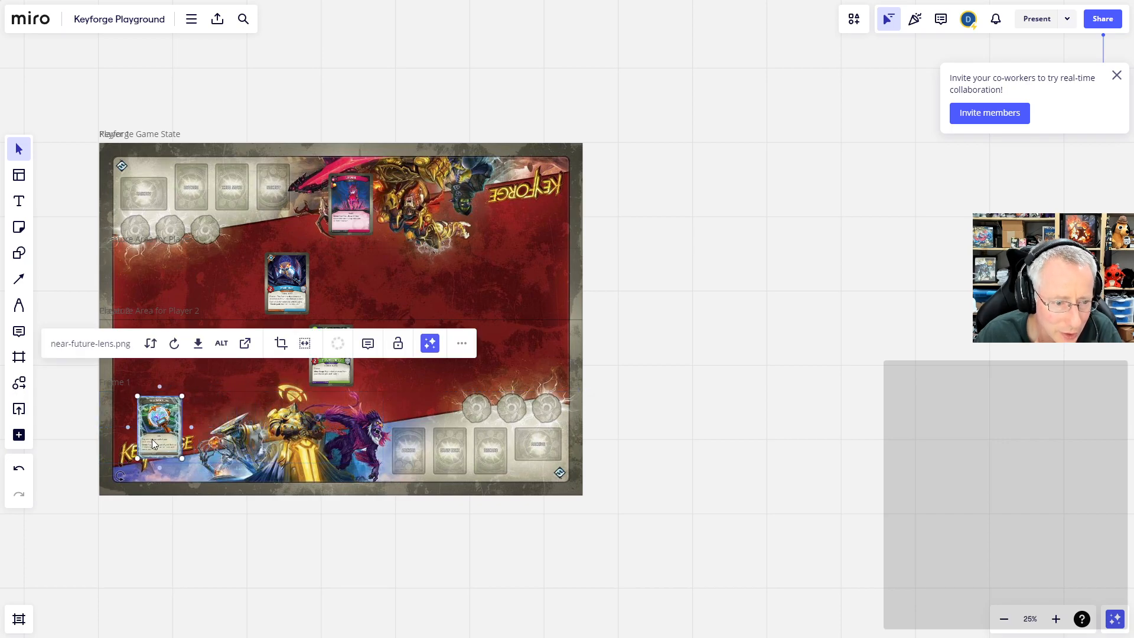
pyautogui.click(198, 453)
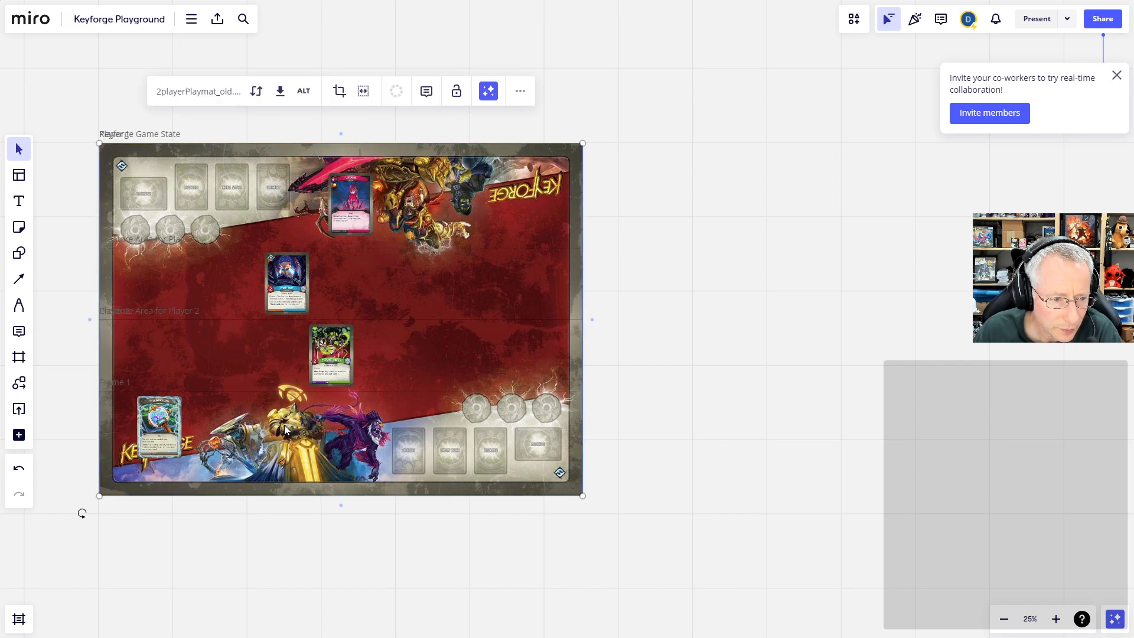
# Rename the lower strip frame "Artifacts for Player 2".
pyautogui.click(112, 384)
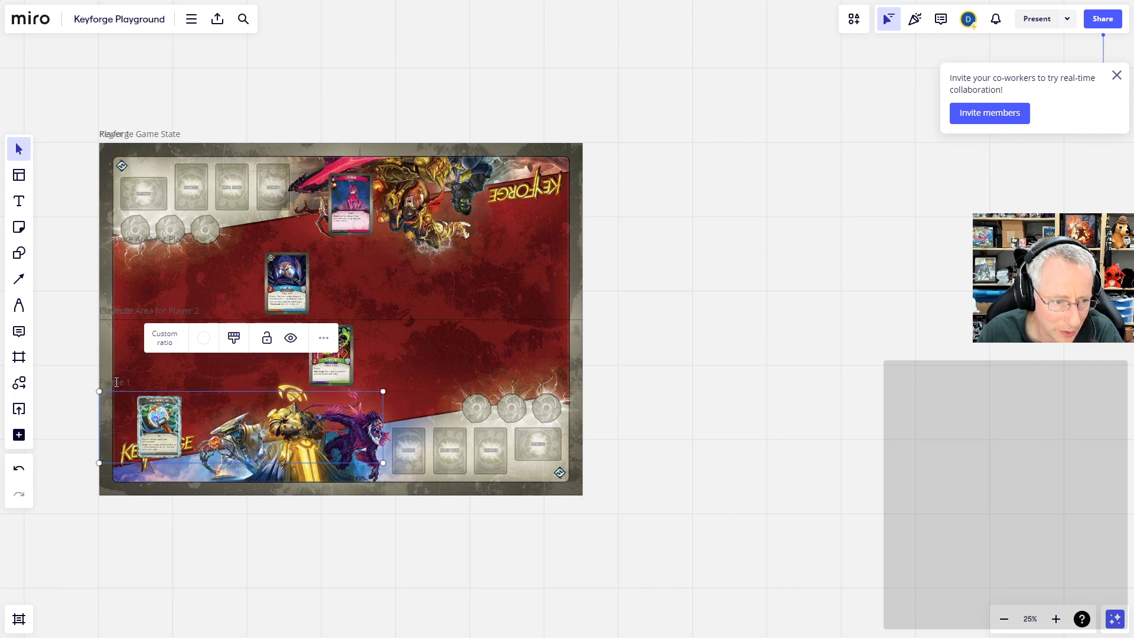
pyautogui.doubleClick(116, 382)
pyautogui.write('Artifacts for ')
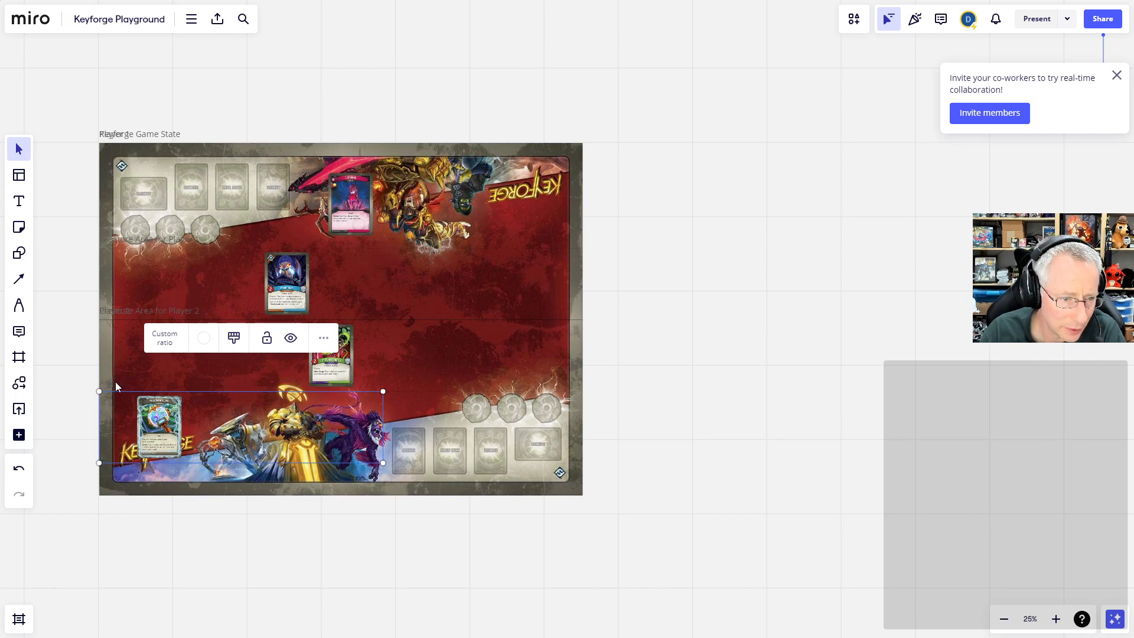
pyautogui.write('Player 2')
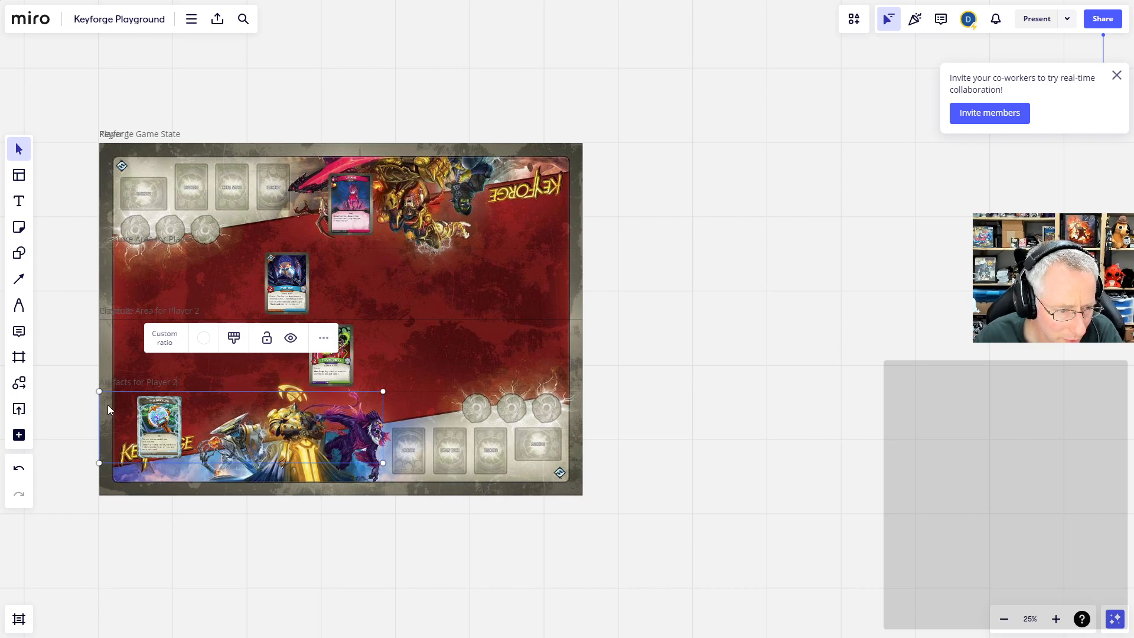
pyautogui.click(108, 405)
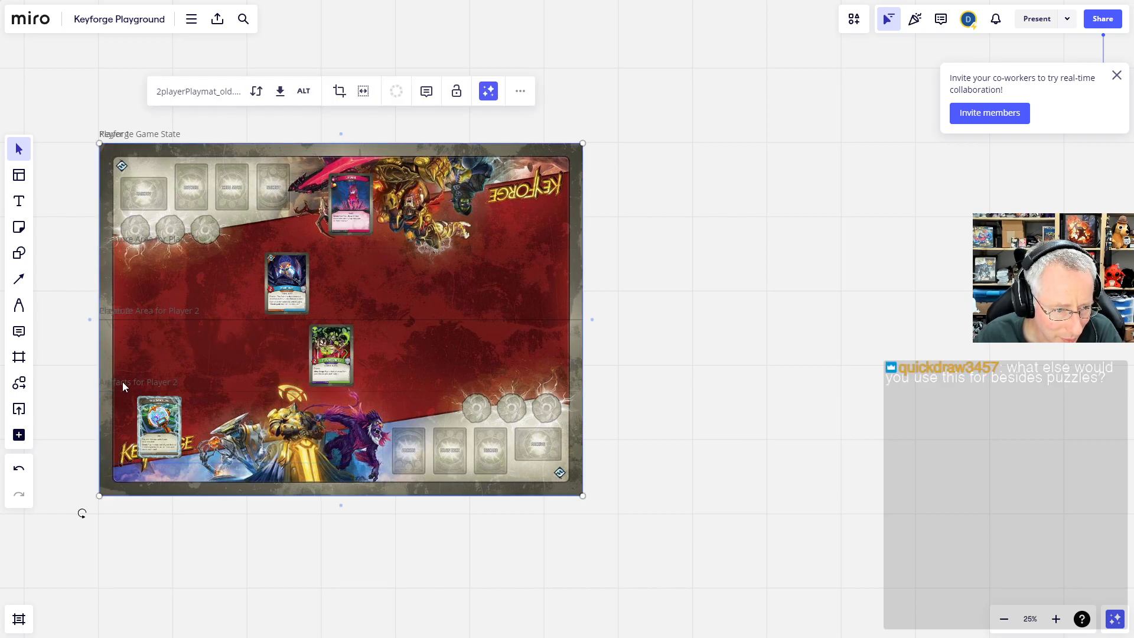
# Duplicate the Artifacts for Player 2 frame together with its Near Future Lens card by copying and pasting it.
pyautogui.click(123, 382)
pyautogui.hotkey('ctrl', 'c')
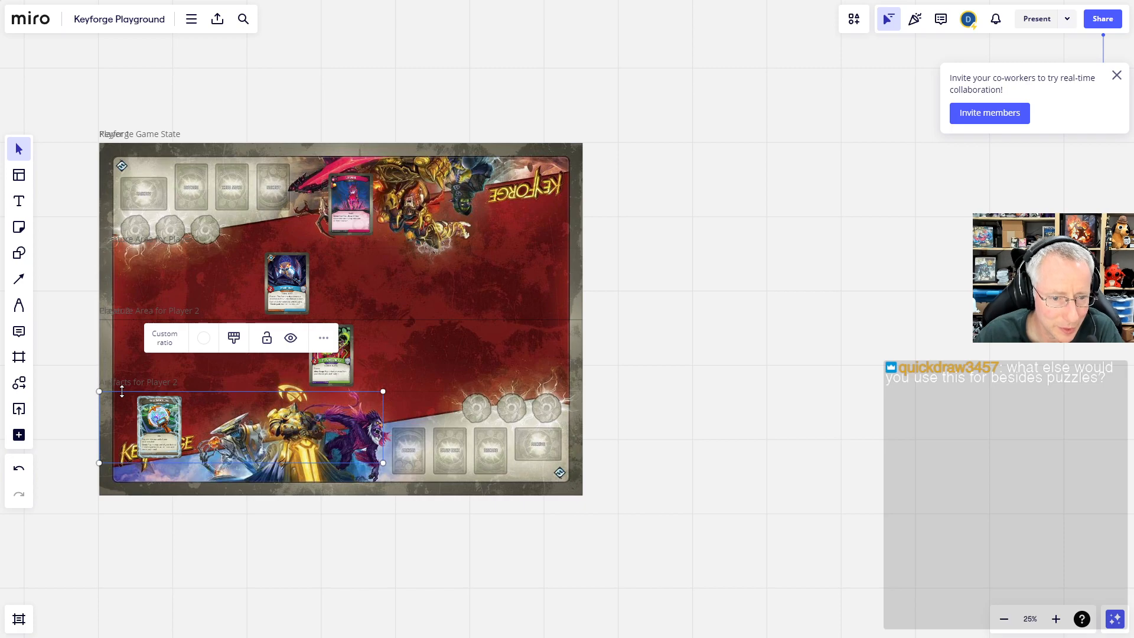
pyautogui.hotkey('ctrl', 'v')
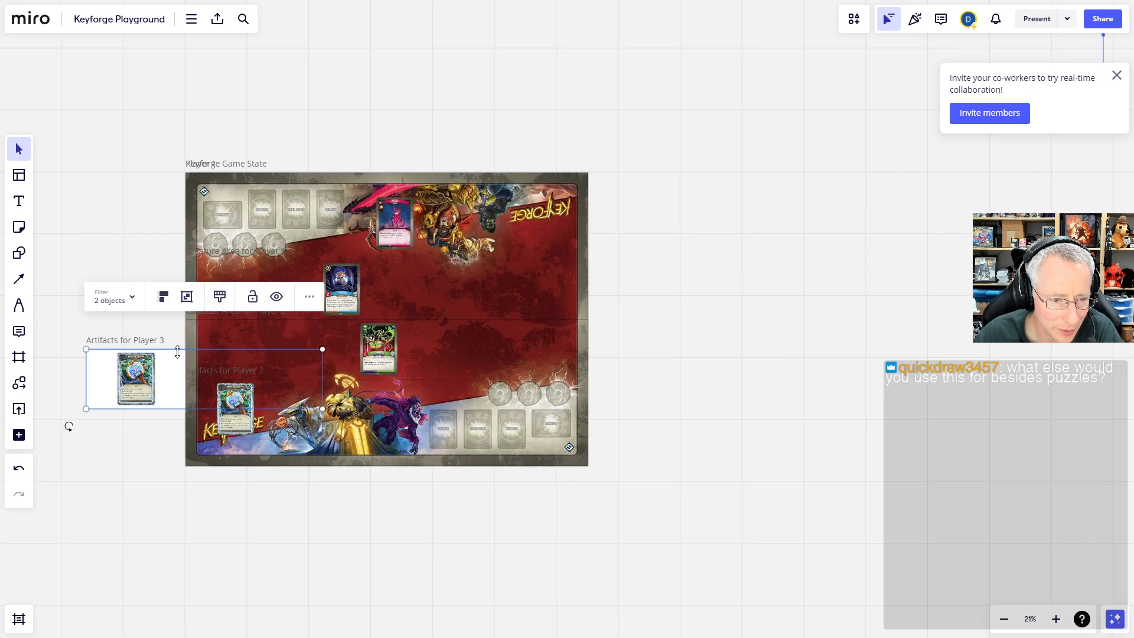
# Move the duplicated artifacts frame with its card to the playmat's upper area, flush with the right edge, and open its title for editing.
pyautogui.moveTo(172, 368); pyautogui.dragTo(434, 214)
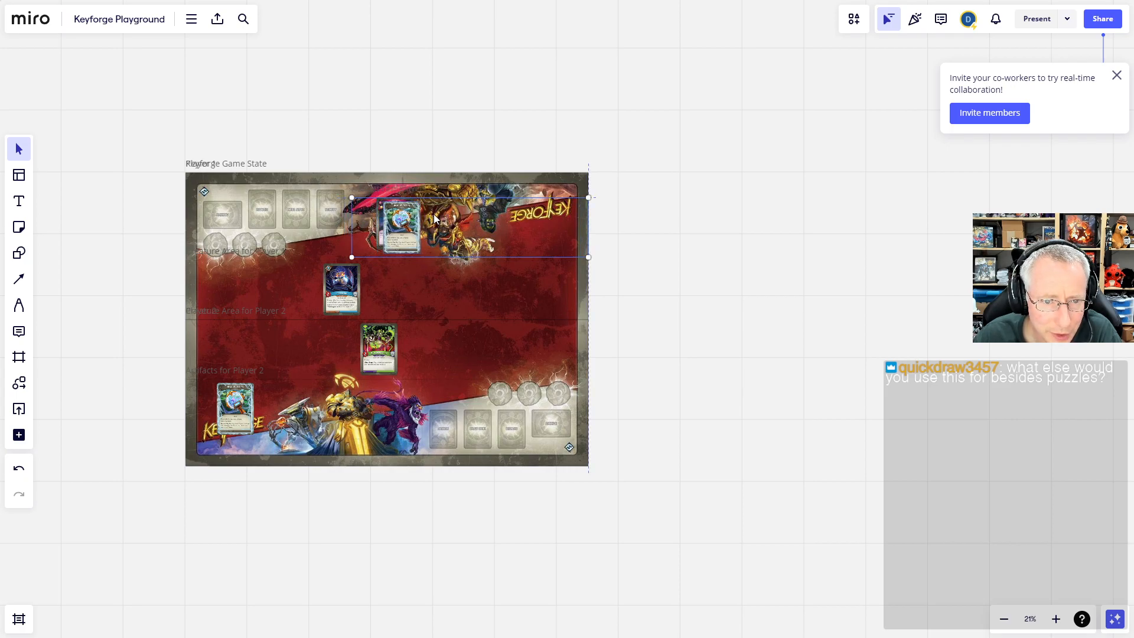
pyautogui.moveTo(434, 213); pyautogui.dragTo(433, 213)
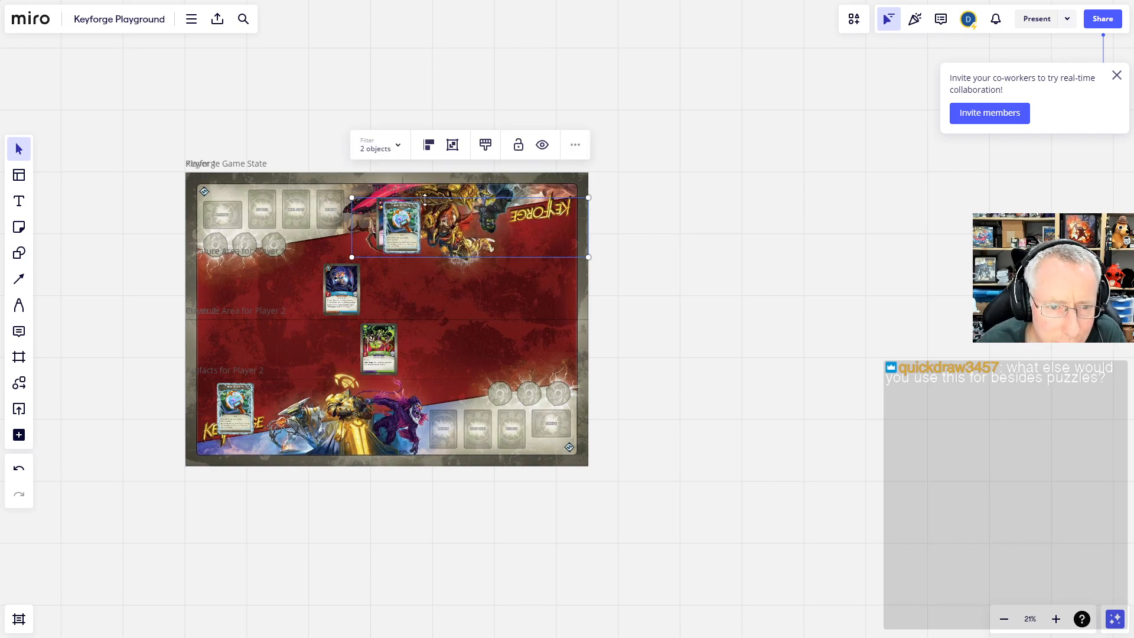
pyautogui.scroll(5, 416, 195)
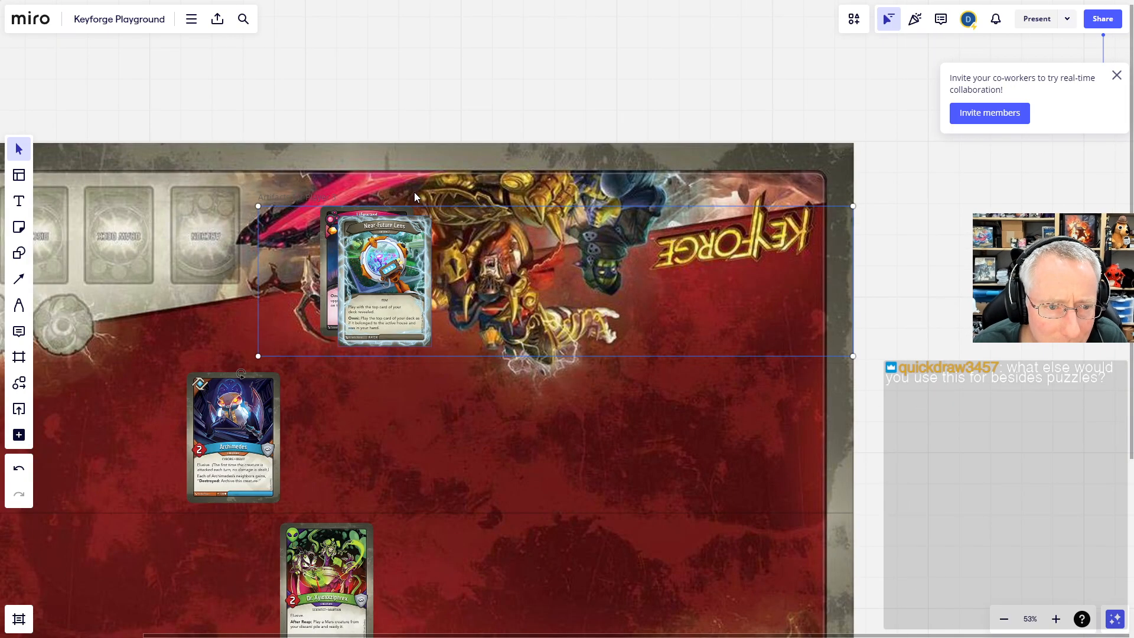
pyautogui.scroll(3, 413, 192)
pyautogui.doubleClick(247, 201)
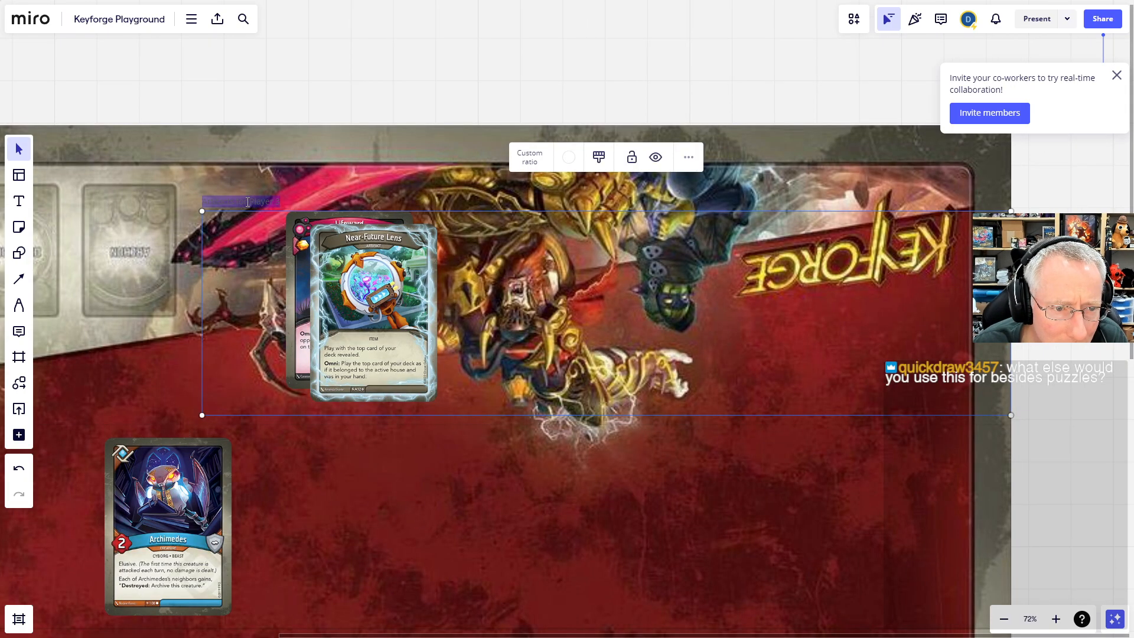
pyautogui.click(247, 201)
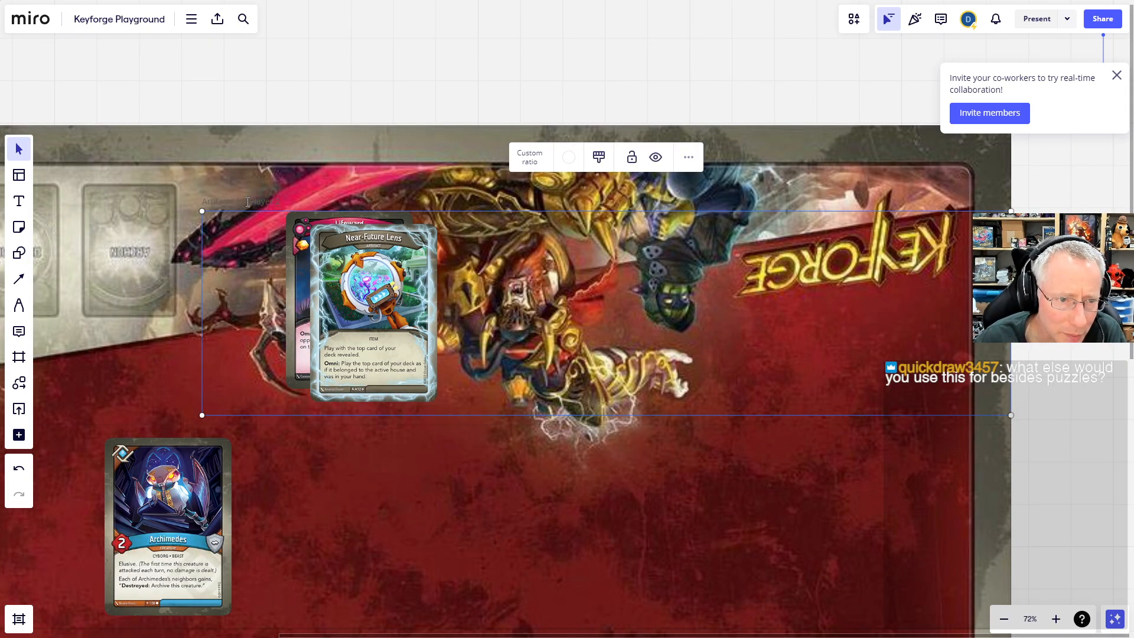
# Delete the duplicate Near Future Lens card and move the Lifeward card closer to the left end of the upper artifacts frame.
pyautogui.click(392, 326)
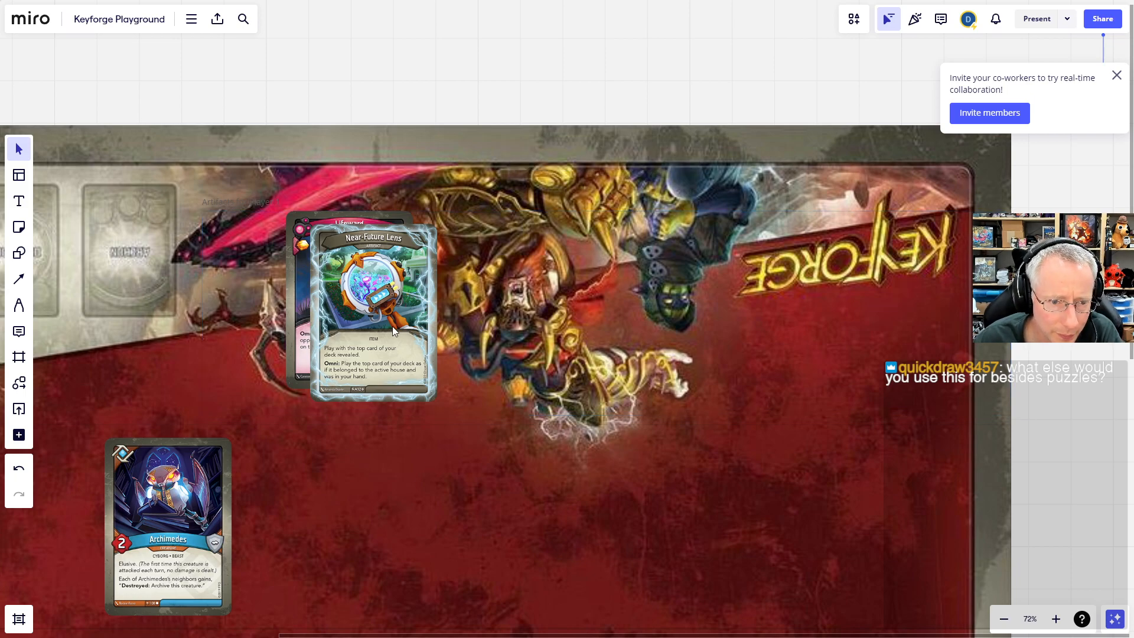
pyautogui.press('Delete')
pyautogui.click(340, 308)
pyautogui.moveTo(340, 308); pyautogui.dragTo(305, 321)
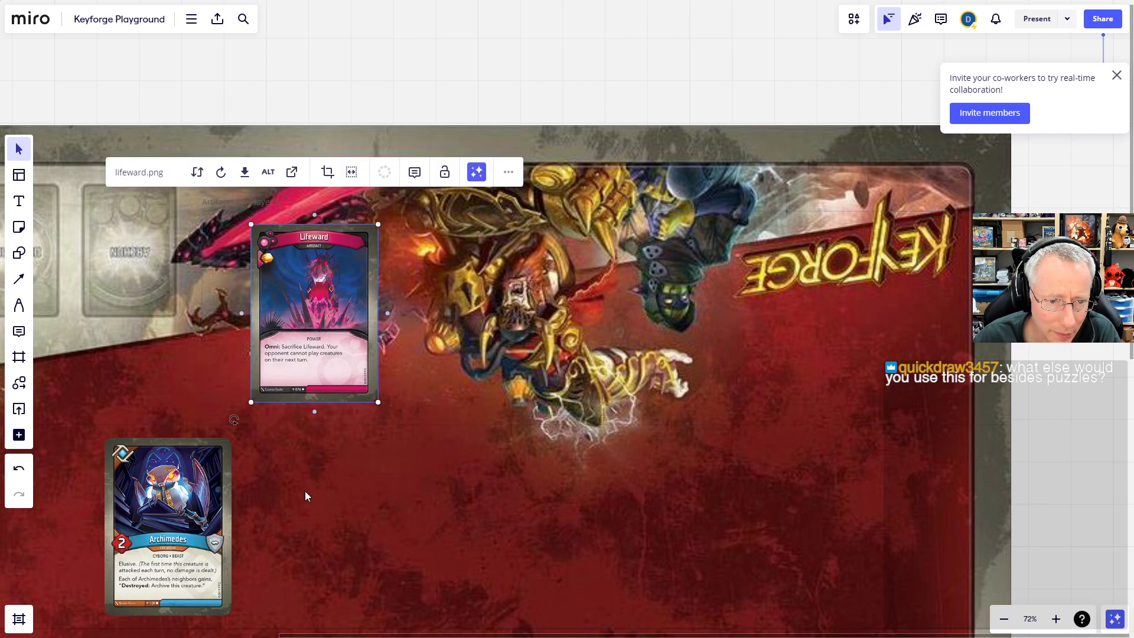
pyautogui.scroll(-3, 303, 491)
pyautogui.scroll(-3, 304, 495)
pyautogui.moveTo(773, 468); pyautogui.dragTo(957, 233)
pyautogui.scroll(2, 604, 328)
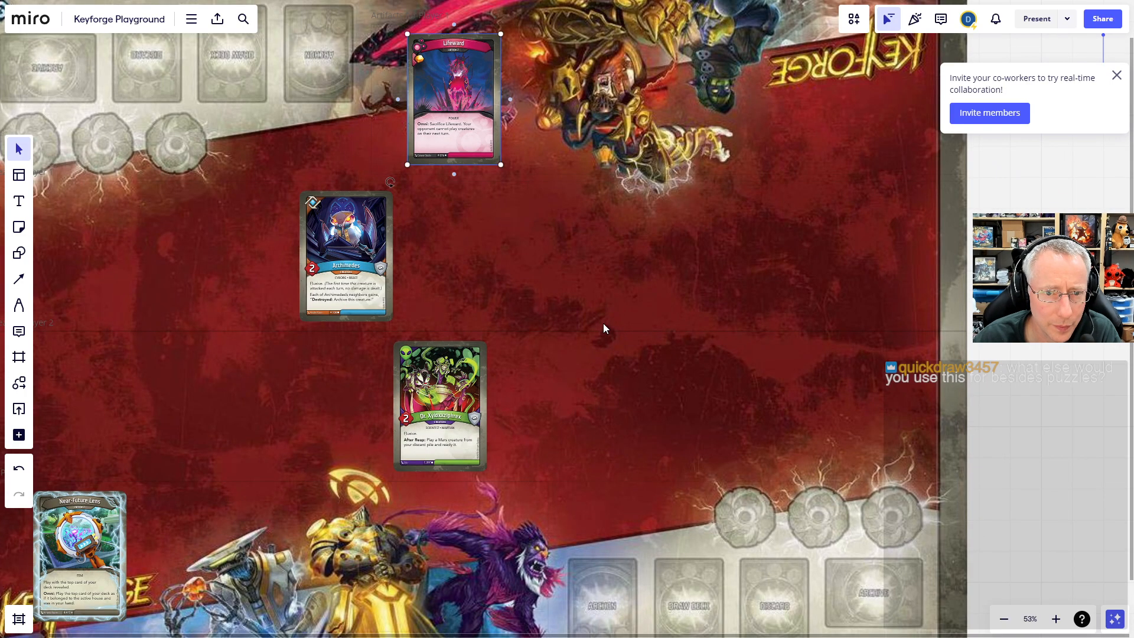
pyautogui.scroll(-2, 603, 328)
pyautogui.moveTo(941, 333); pyautogui.dragTo(976, 344)
pyautogui.click(983, 345)
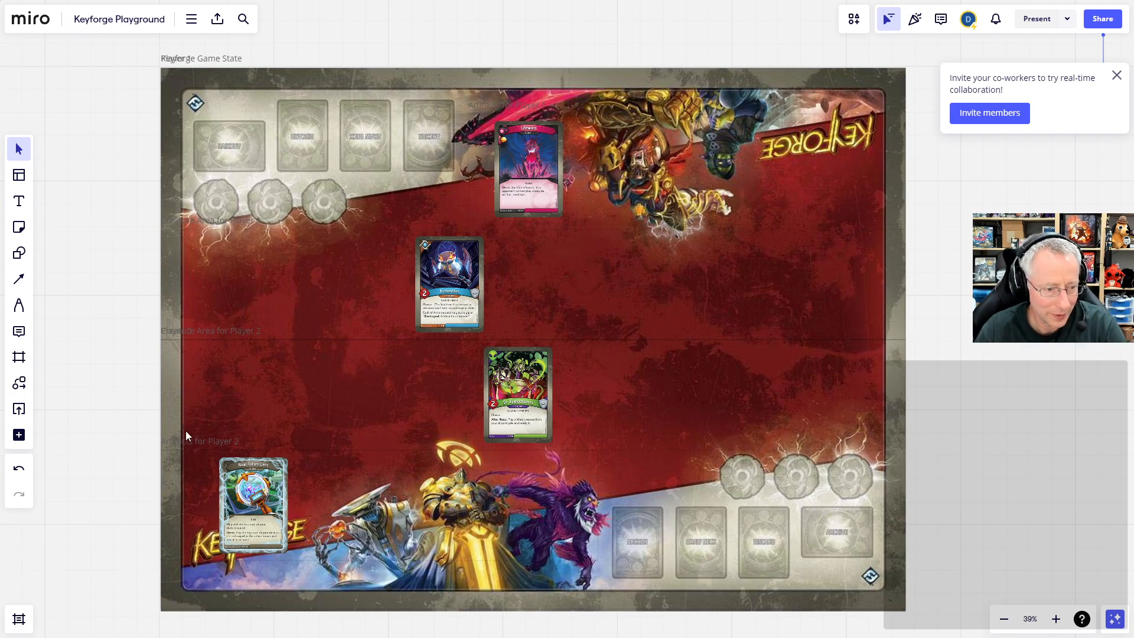
# Try out a code block placed beside the playmat and delete it again.
pyautogui.click(22, 438)
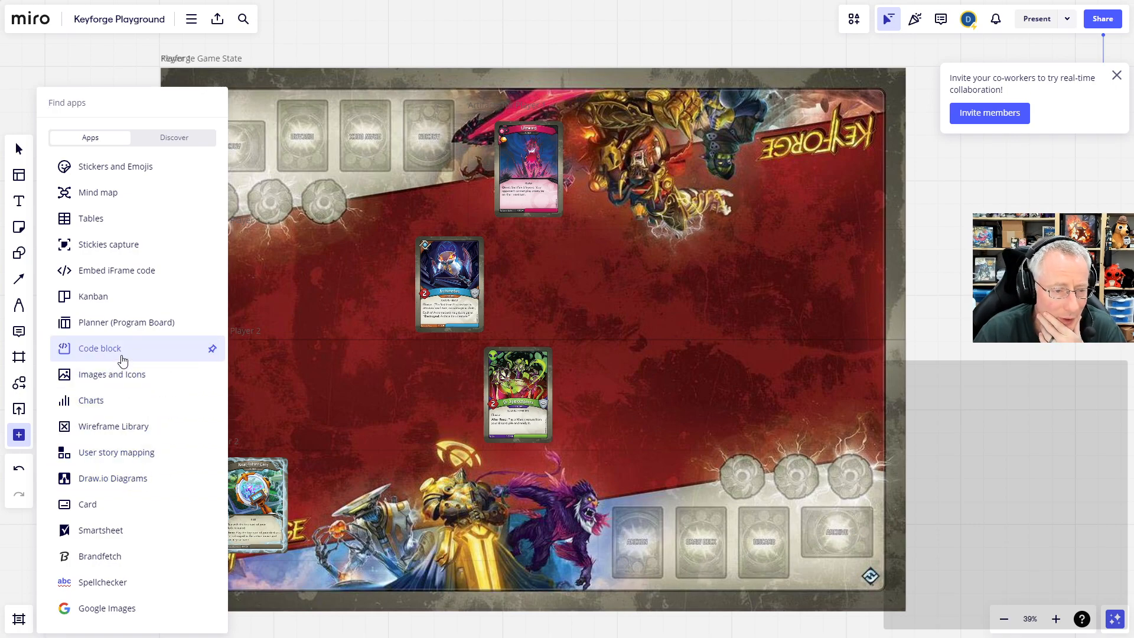
pyautogui.click(120, 350)
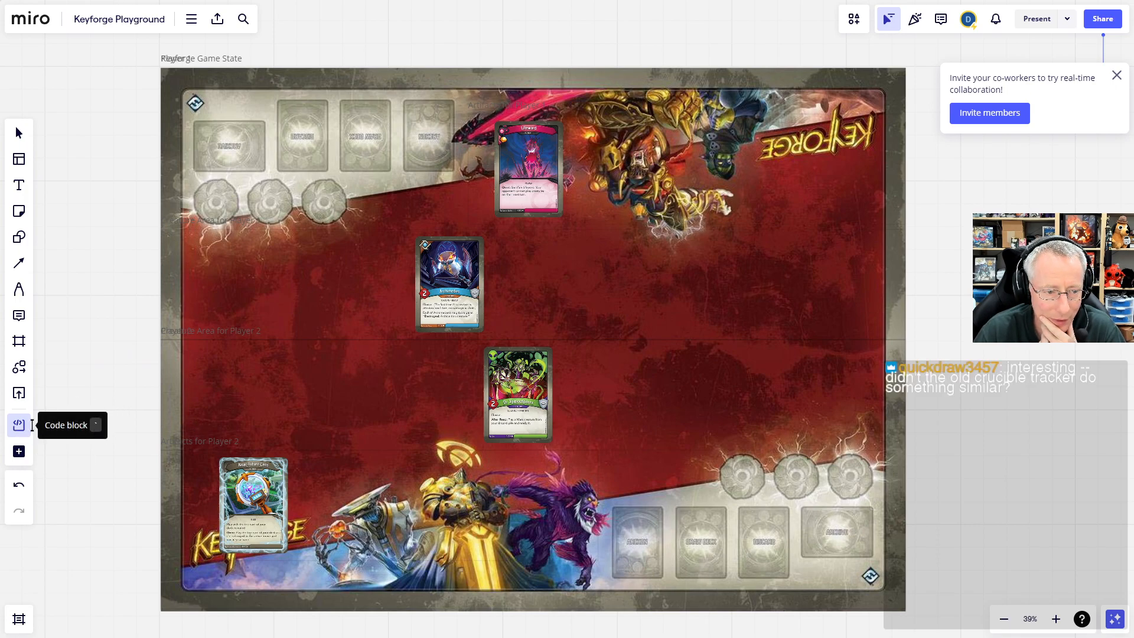
pyautogui.click(64, 361)
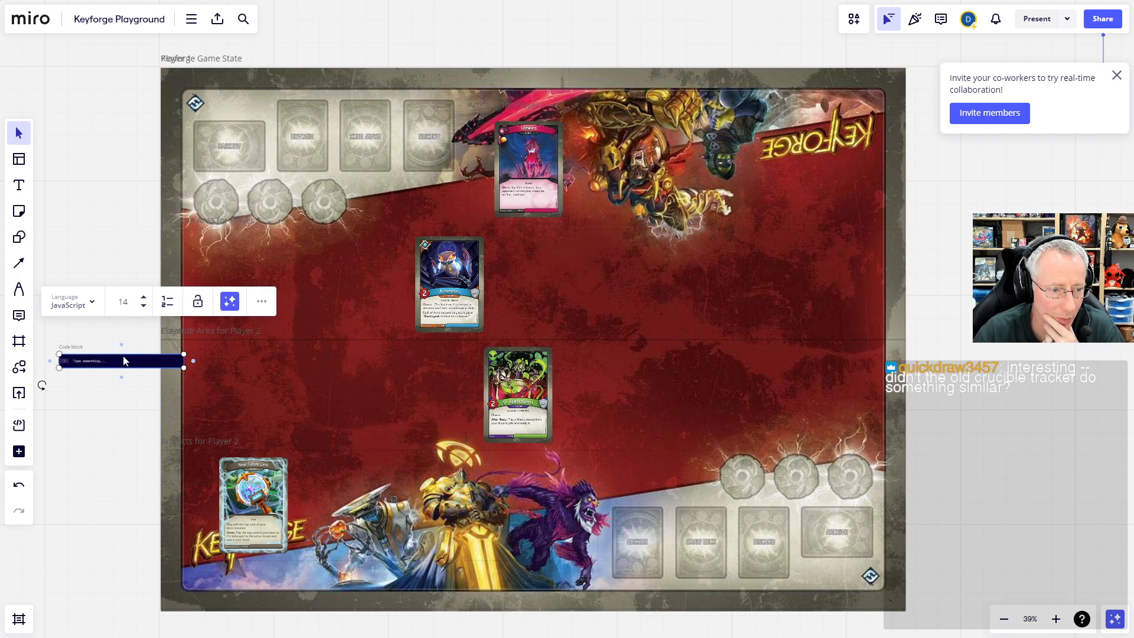
pyautogui.click(265, 304)
pyautogui.click(300, 618)
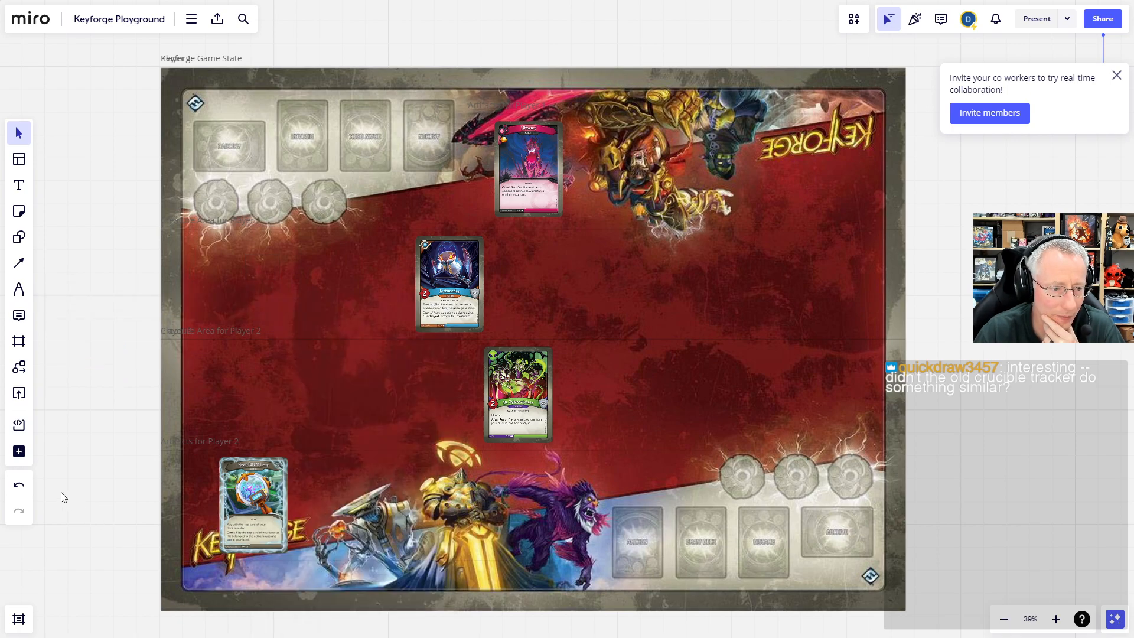
# Browse the catalogue of additional board apps and dismiss the notice about inviting co-workers.
pyautogui.click(19, 452)
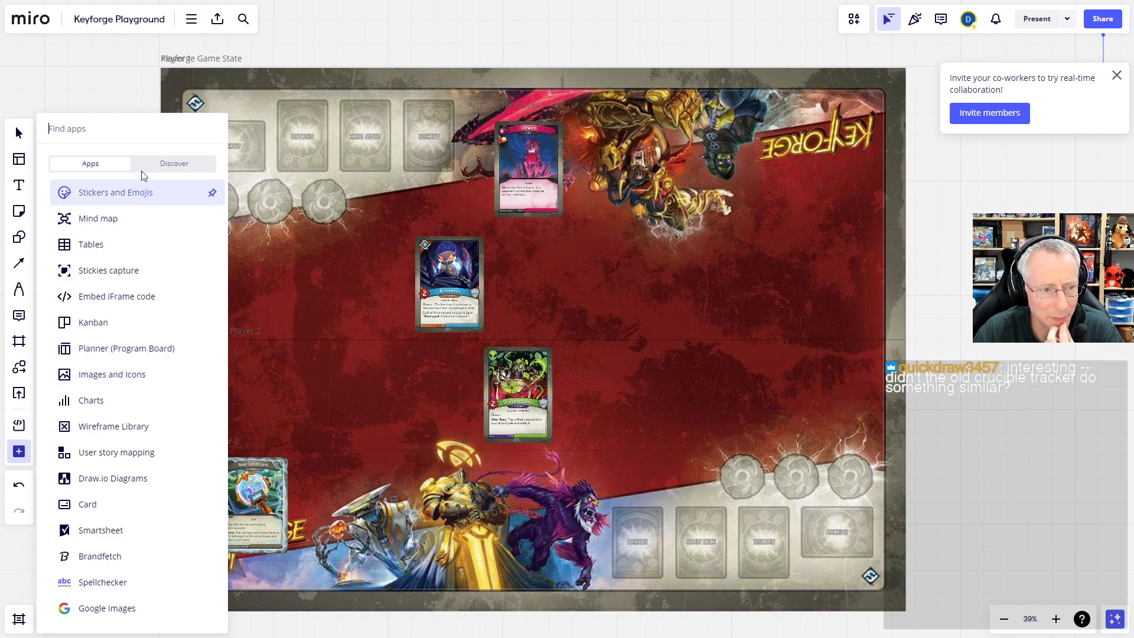
pyautogui.click(158, 170)
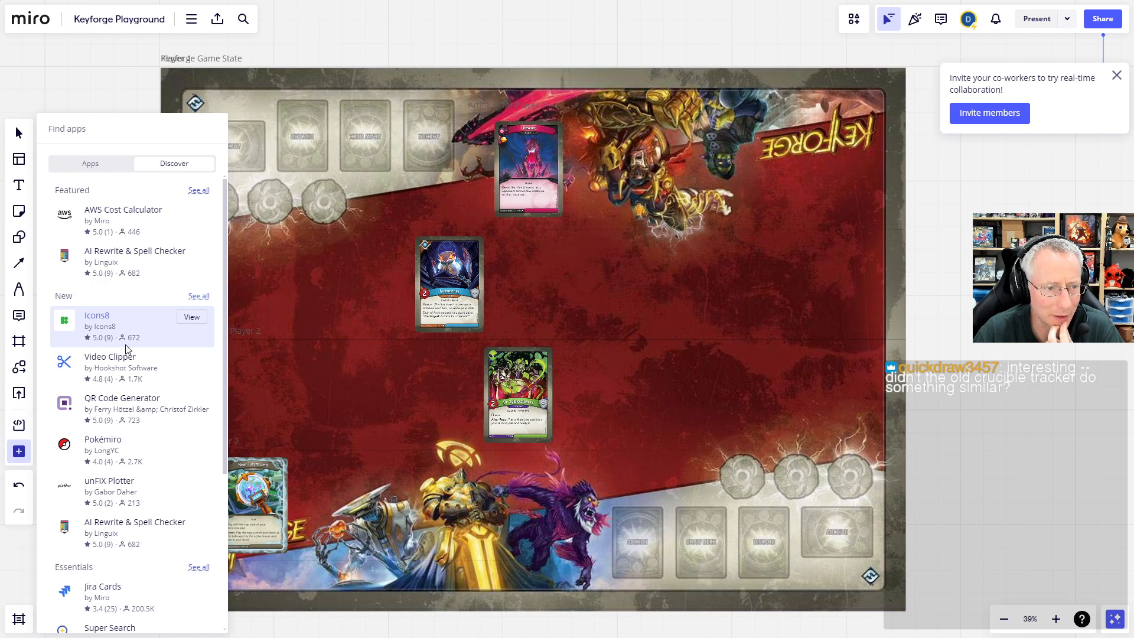
pyautogui.scroll(-5, 126, 349)
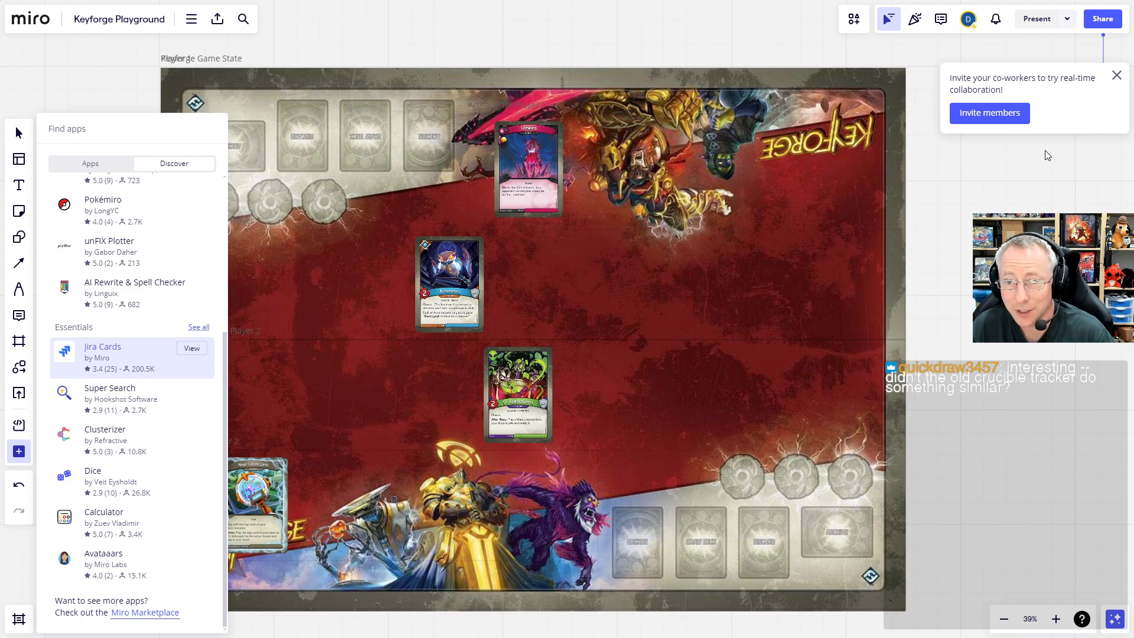
pyautogui.click(1117, 75)
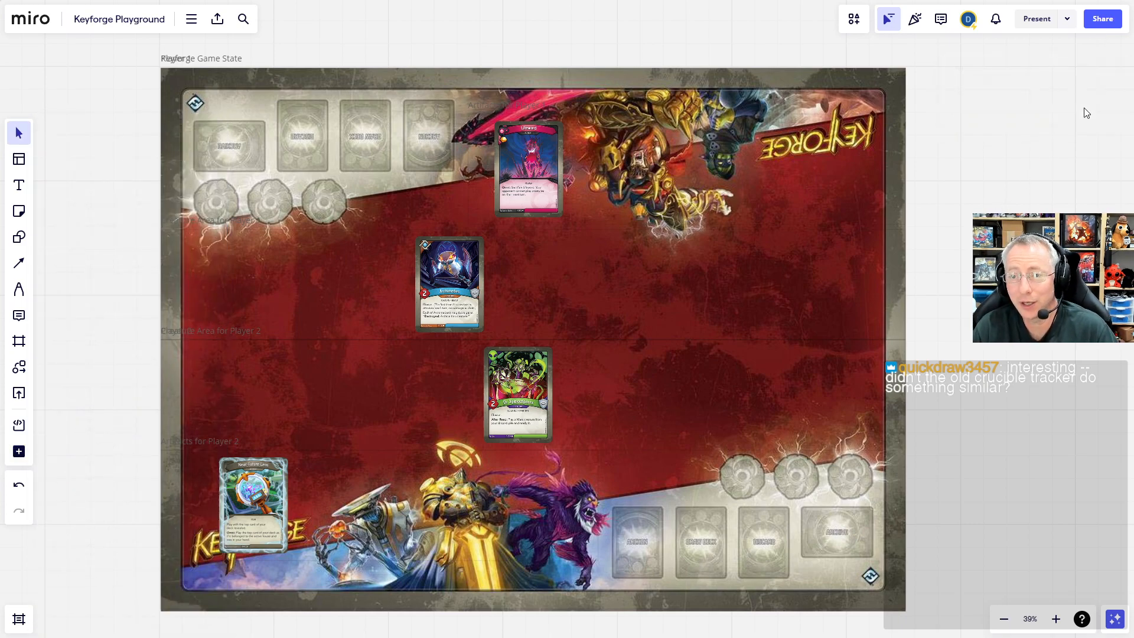
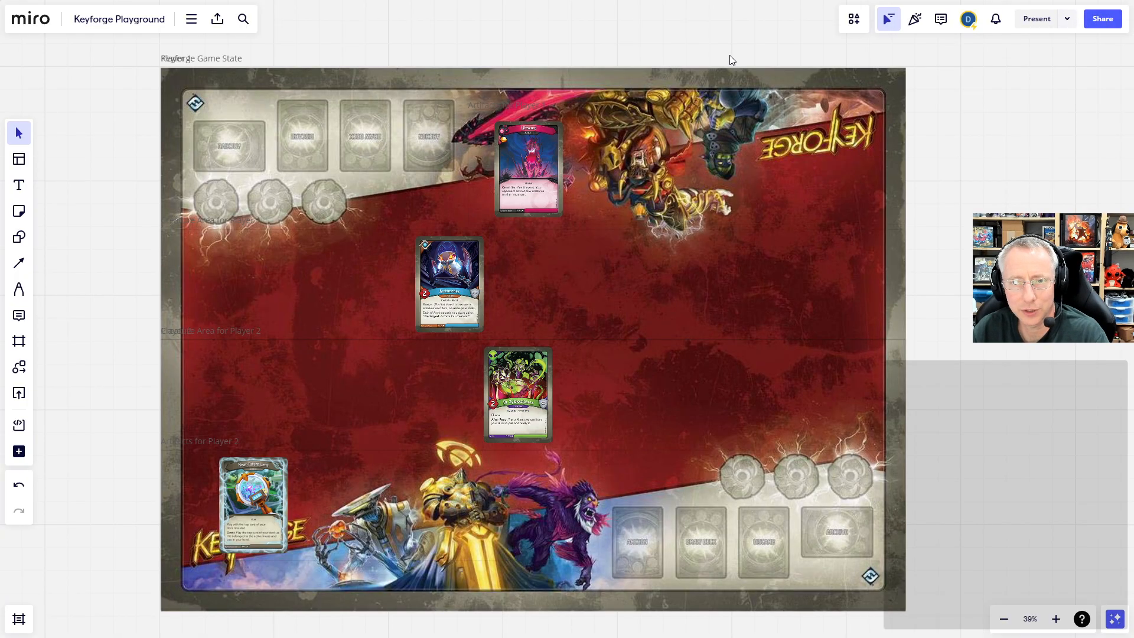
# Search Google for "keyforge key" in a new browser tab and show the image results.
pyautogui.hotkey('ctrl', 't')
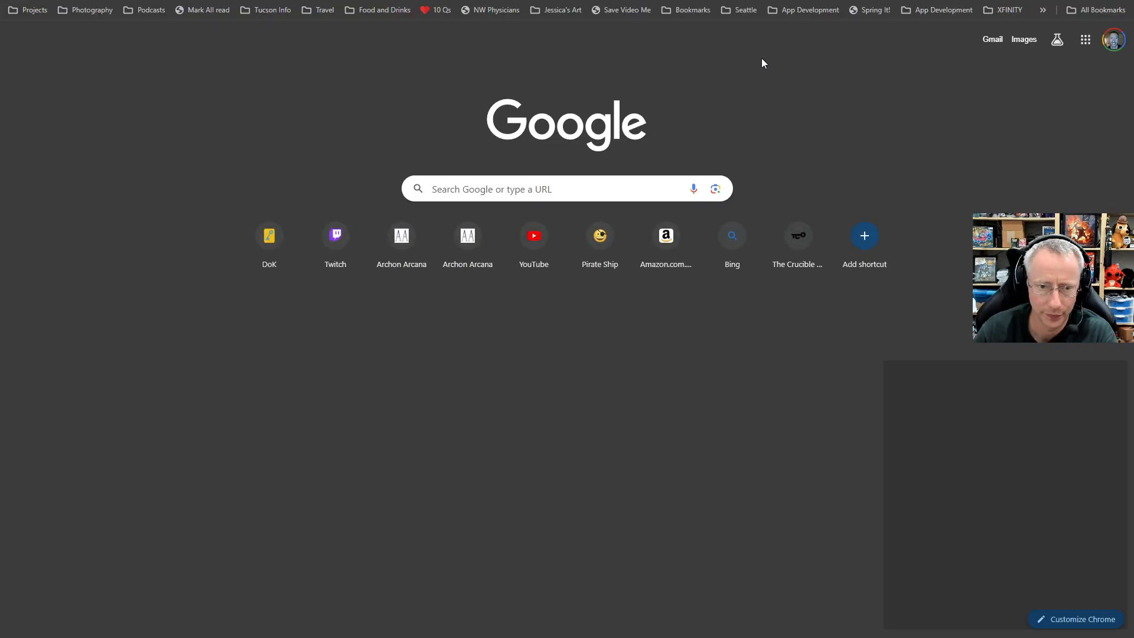
pyautogui.click(580, 189)
pyautogui.write('keyfo')
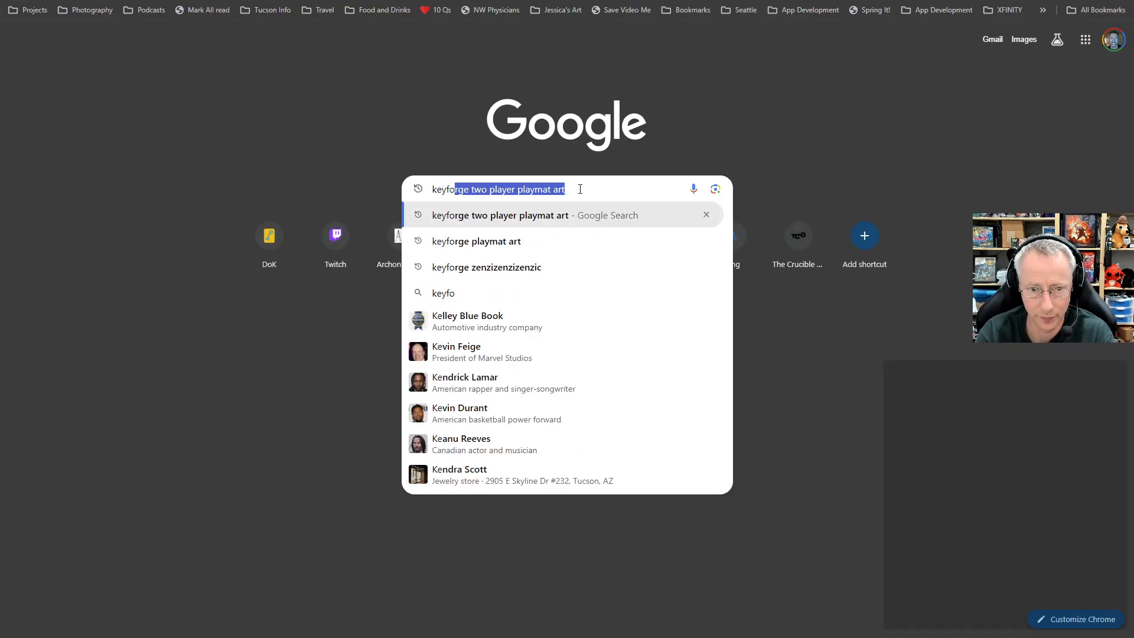
pyautogui.write('rge key')
pyautogui.press('Return')
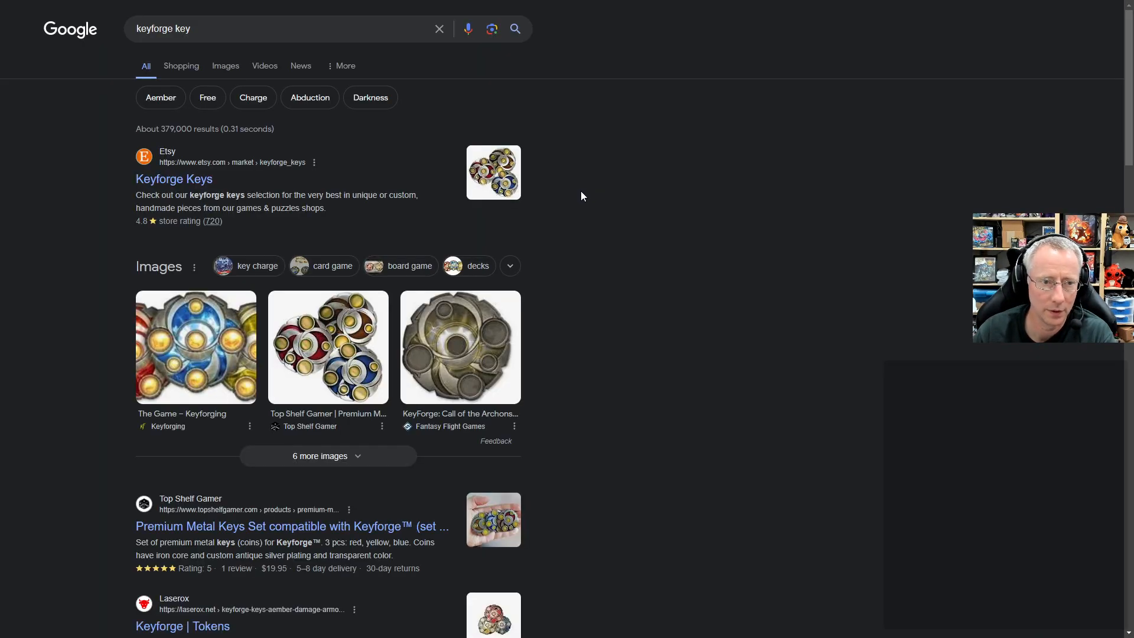
pyautogui.click(232, 67)
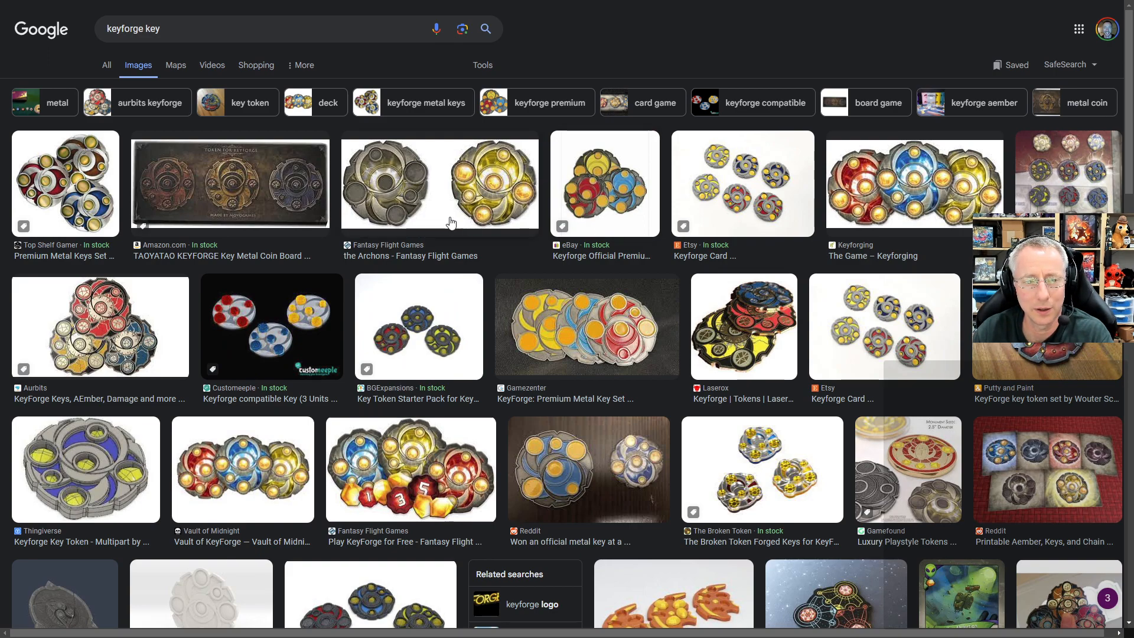
# Open the Fantasy Flight Games source page of the two-key image and save its privacy preferences with only necessary tracking allowed.
pyautogui.click(497, 191)
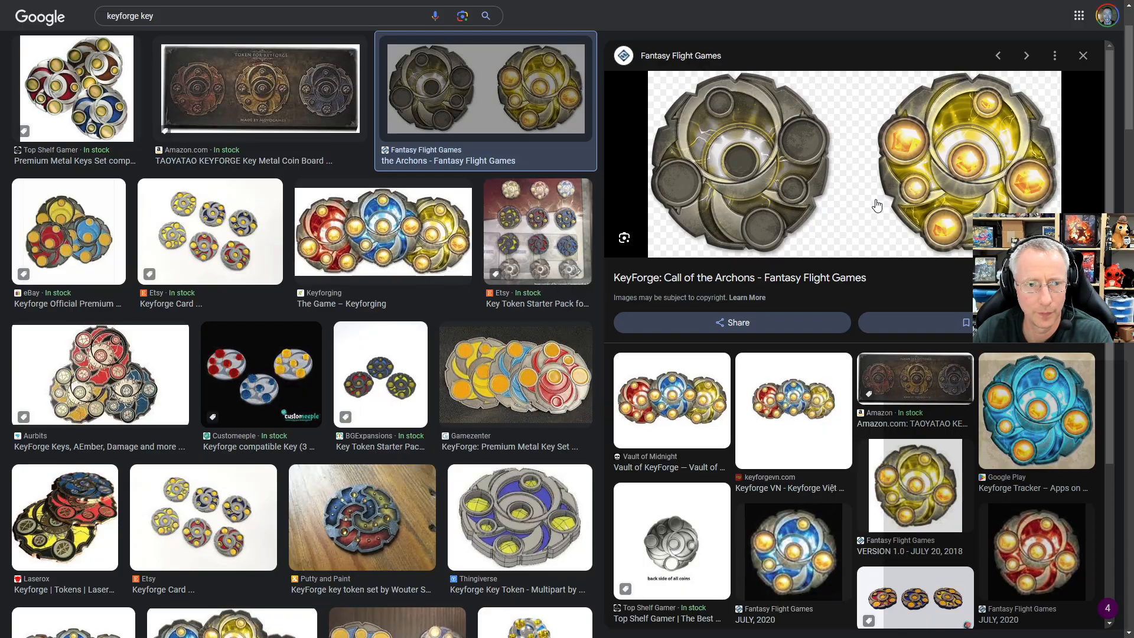
pyautogui.click(868, 201)
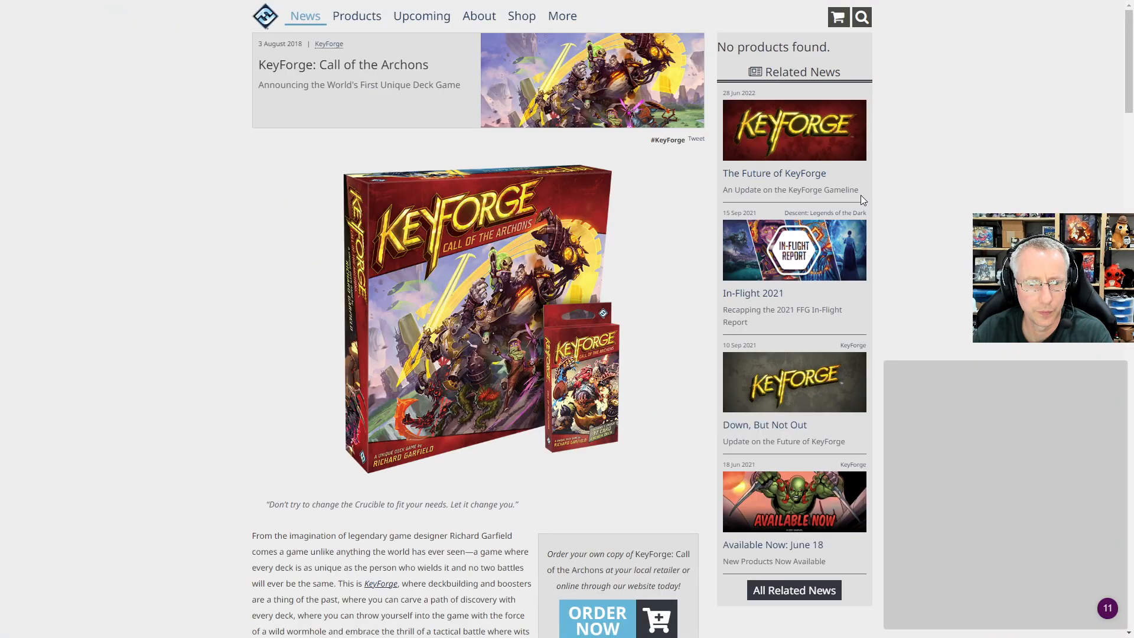
pyautogui.scroll(-3, 471, 244)
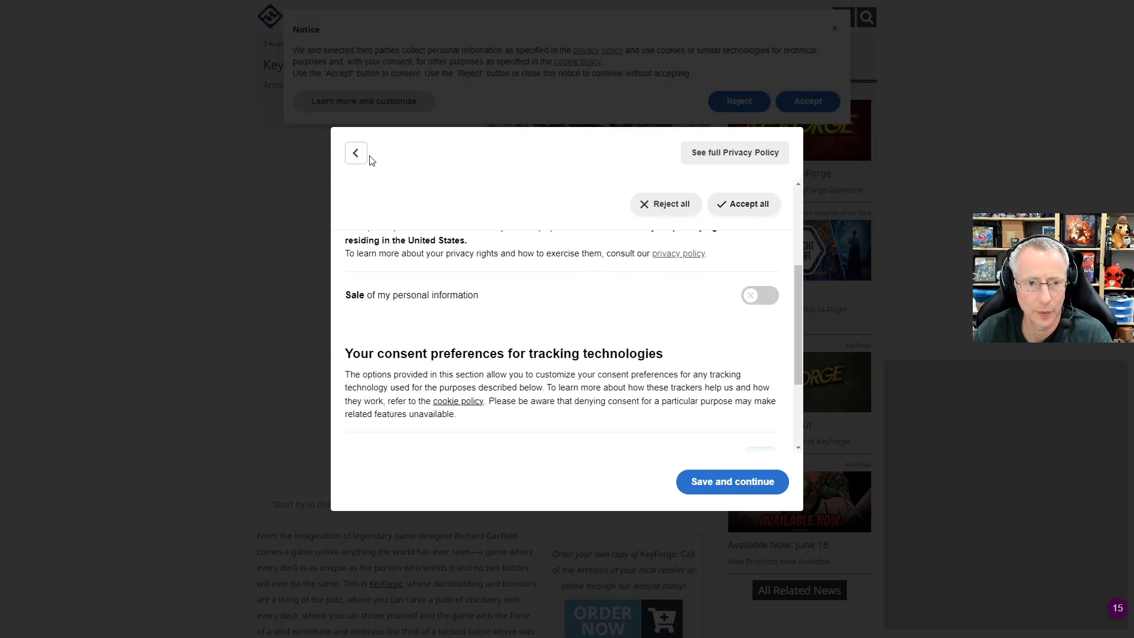
pyautogui.scroll(-2, 733, 342)
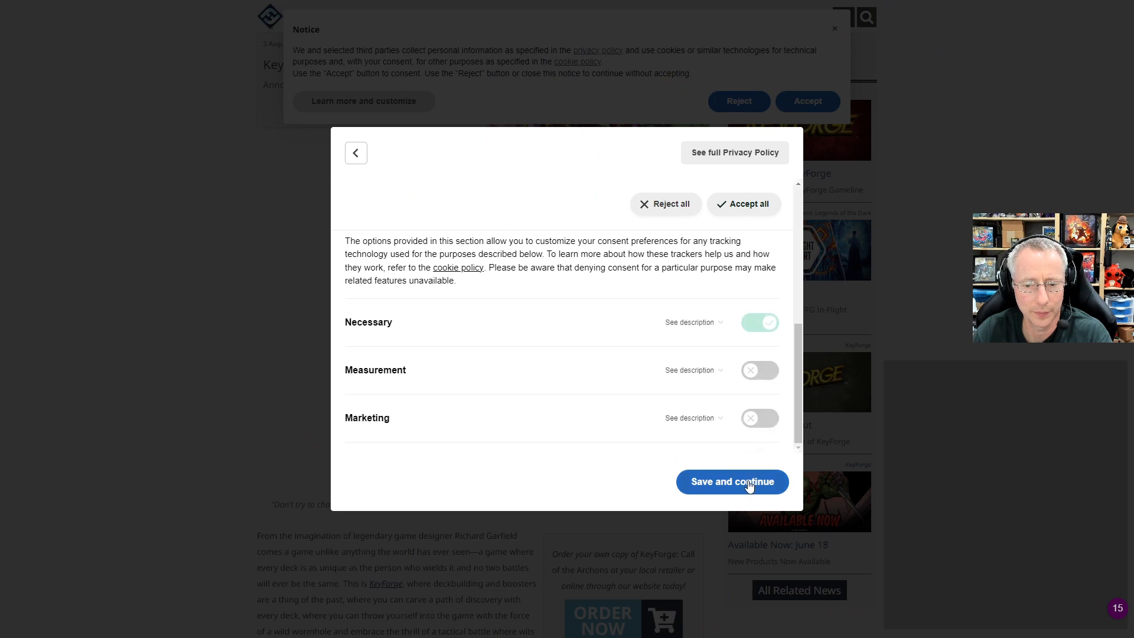
pyautogui.click(745, 483)
# Find the unforged and forged key illustration in the Call of the Archons article and open the image on its own.
pyautogui.scroll(-8, 596, 381)
pyautogui.scroll(-20, 594, 376)
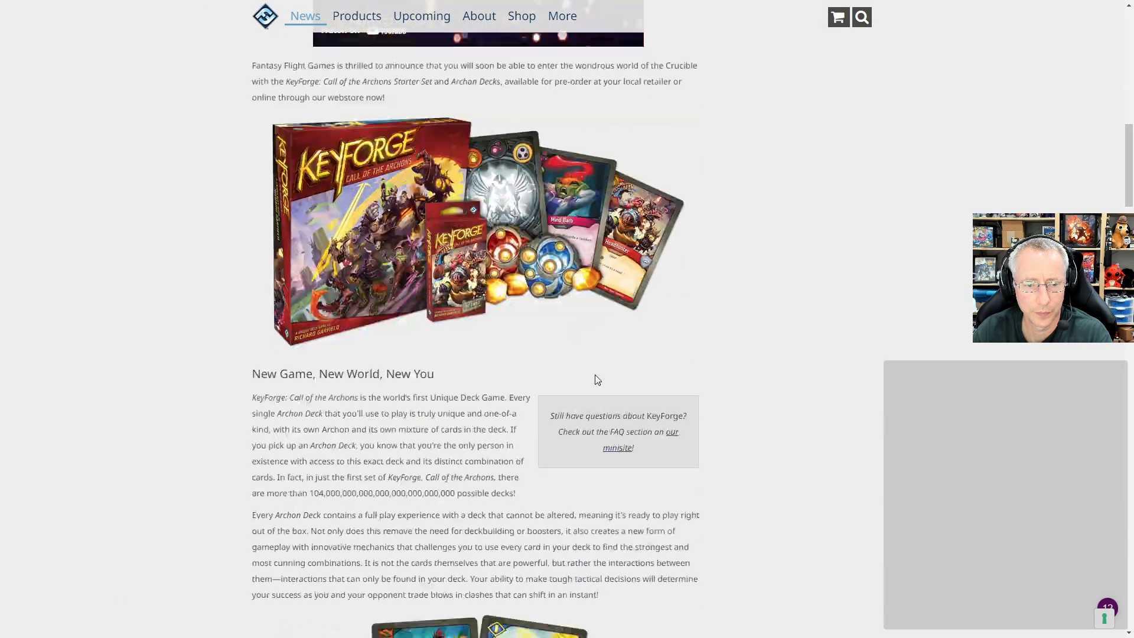
pyautogui.scroll(-8, 595, 374)
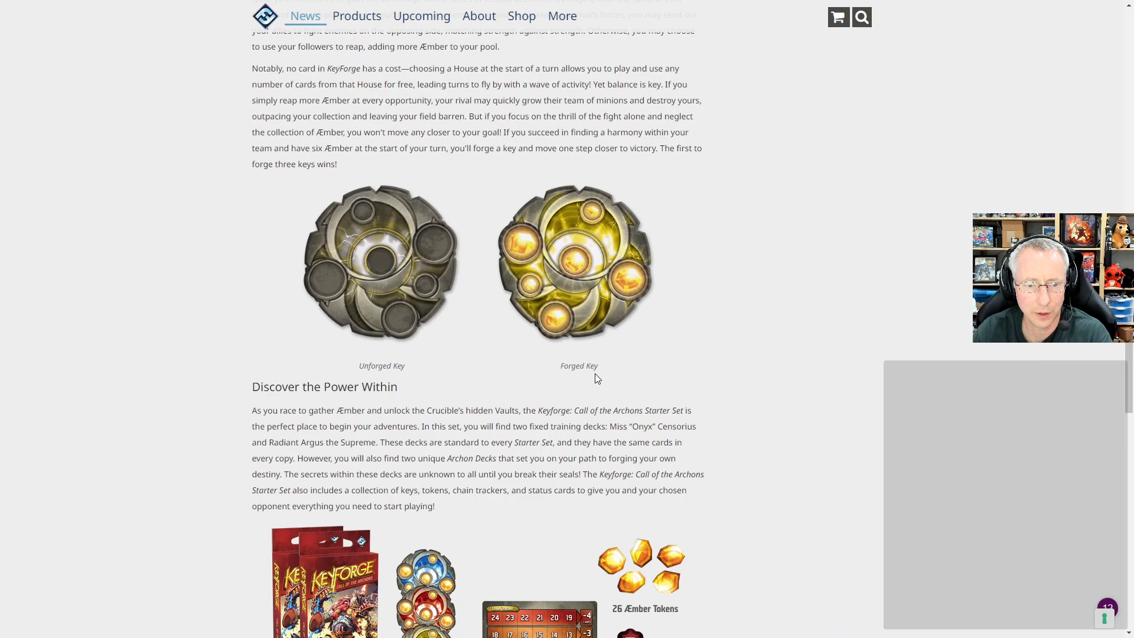
pyautogui.click(609, 286)
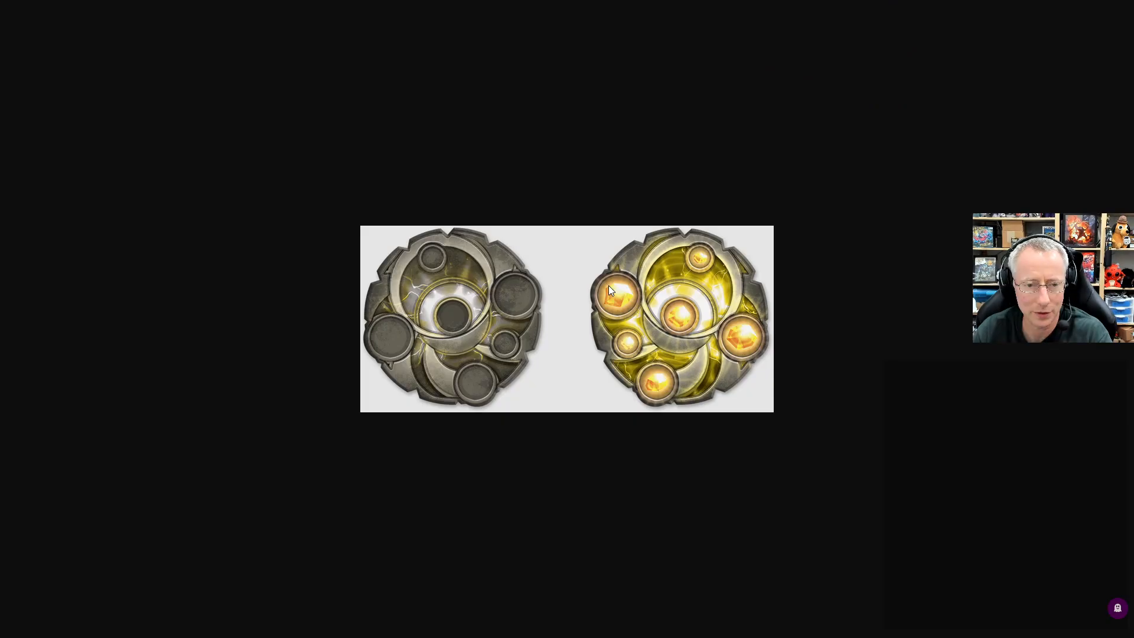
pyautogui.hotkey('alt', 'Left')
pyautogui.click(608, 285)
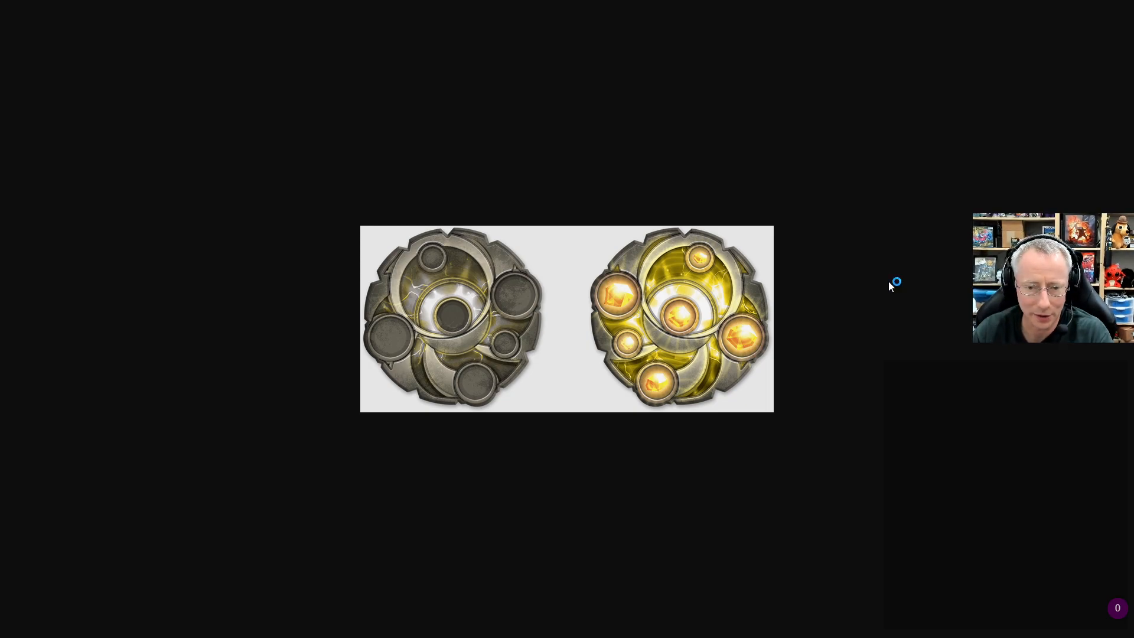
pyautogui.click(889, 281)
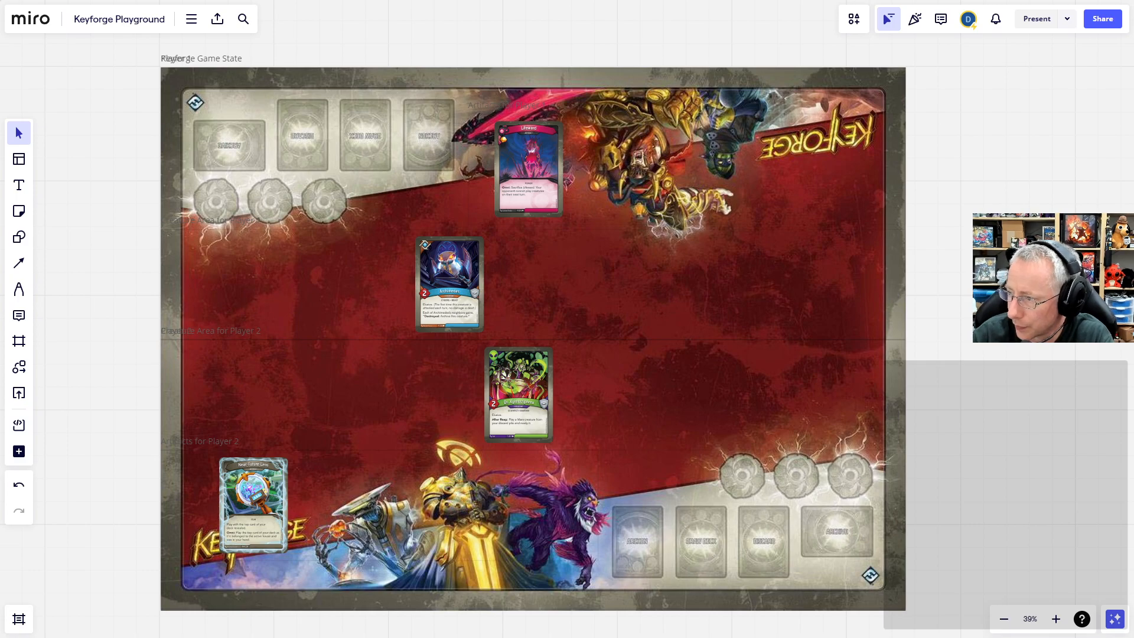
# Switch to Photoshop and start a new document for the key artwork.
pyautogui.hotkey('alt', 'Tab')
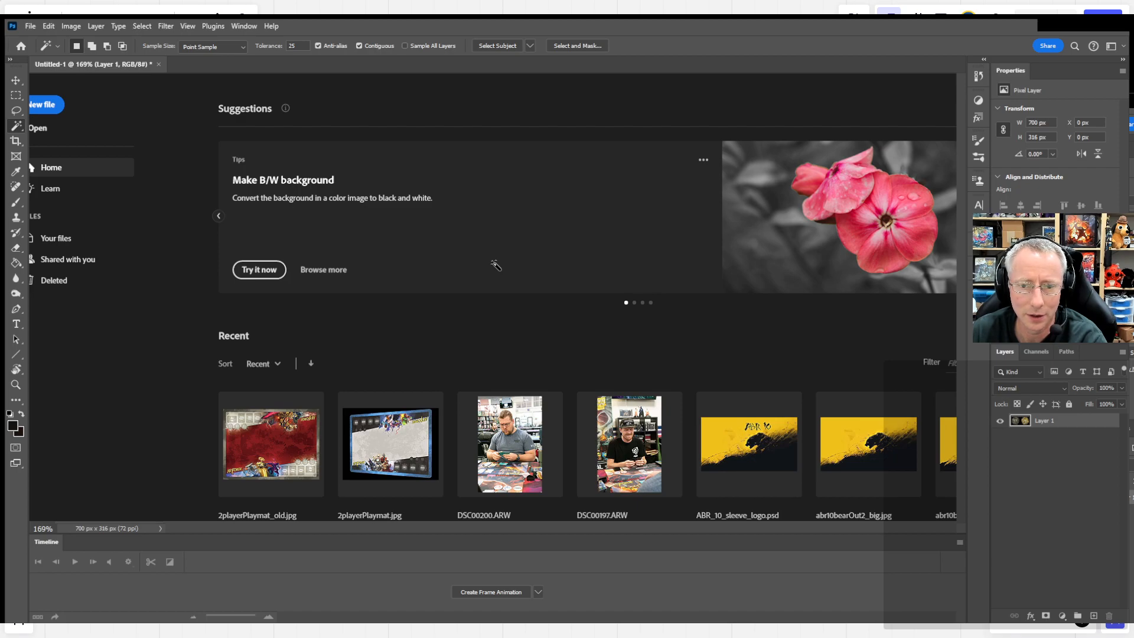
pyautogui.scroll(-1, 284, 217)
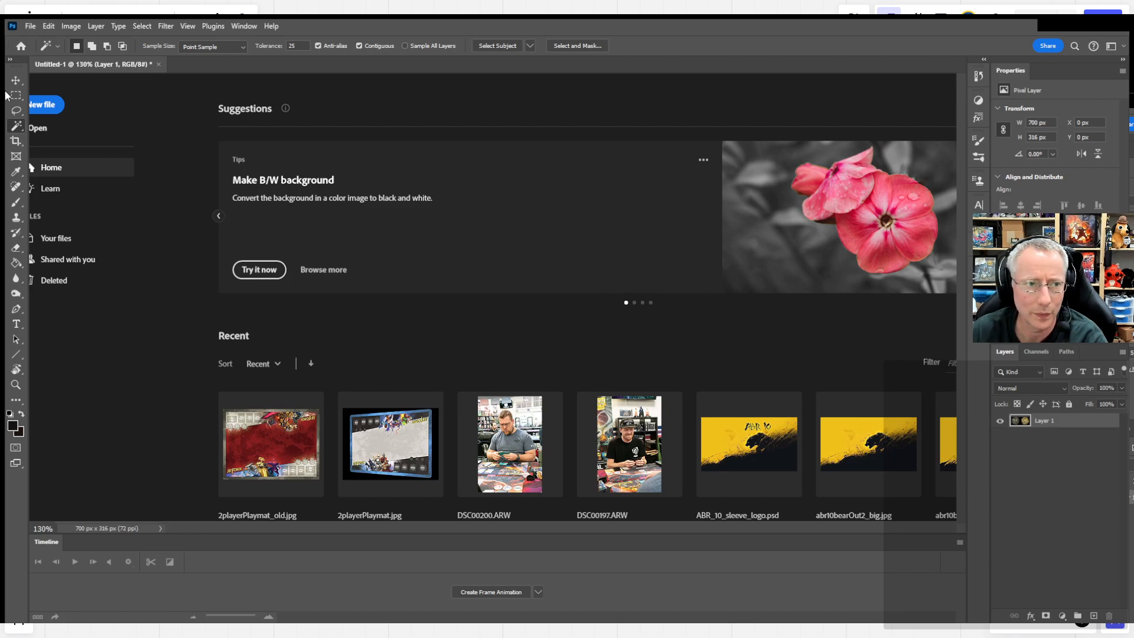
pyautogui.click(30, 27)
pyautogui.click(33, 43)
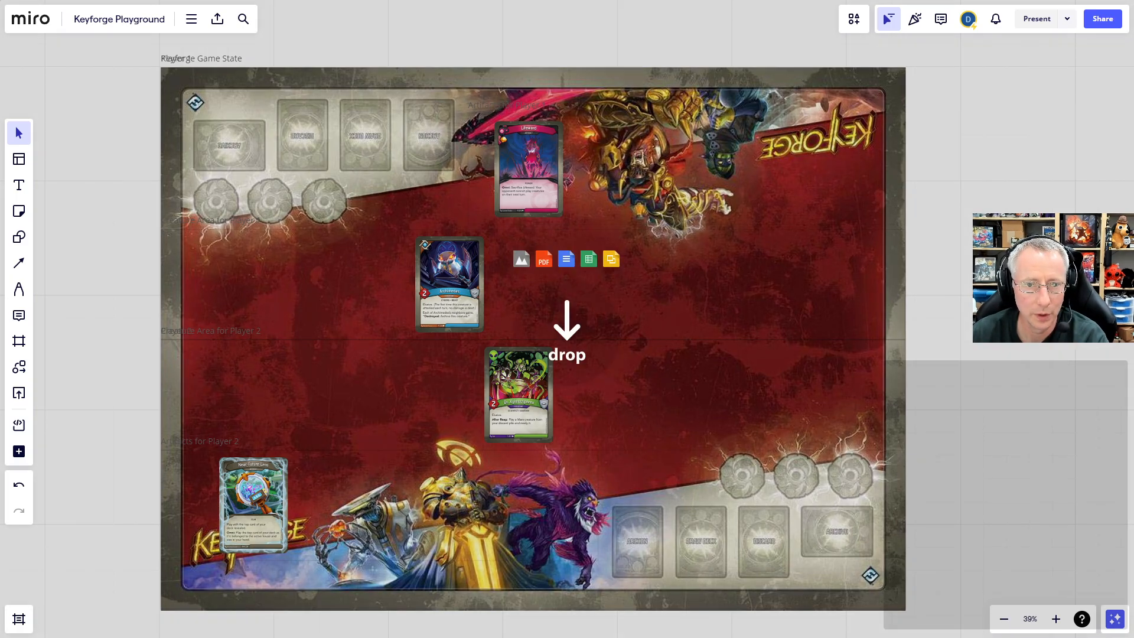
# Drop the yellowkey.png file onto the first of Player 2's three key slots on the Miro playmat.
pyautogui.moveTo(541, 2); pyautogui.dragTo(747, 474)
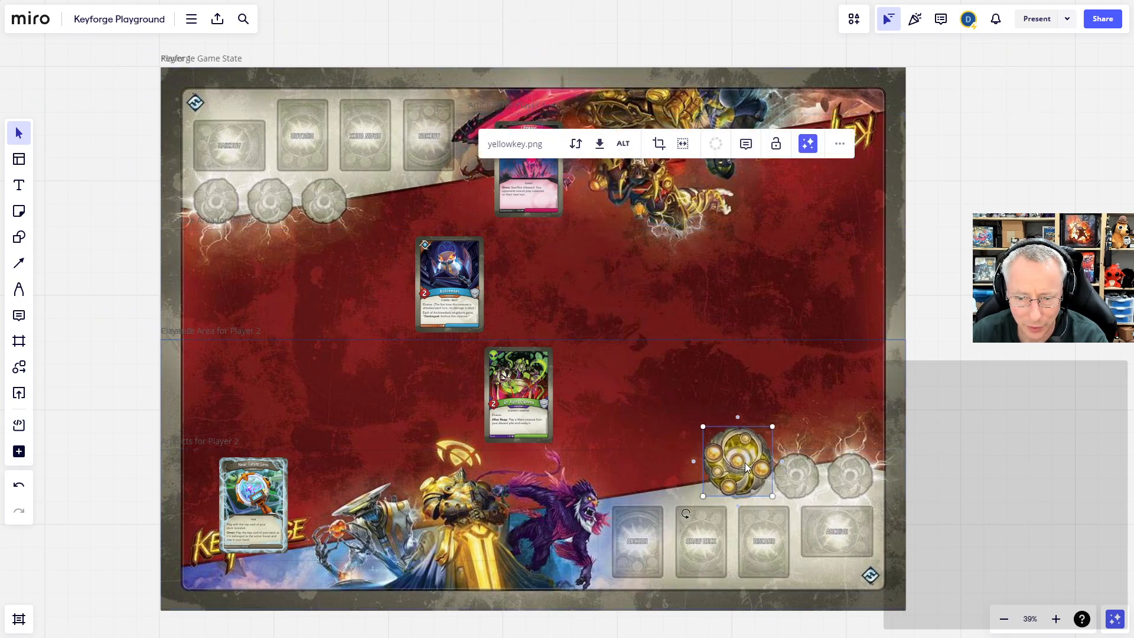
# Shrink and fit the yellow forged key into Player 2's first key slot, and place yellowkeyback.png on Player 1's first key slot.
pyautogui.moveTo(773, 435); pyautogui.dragTo(736, 472)
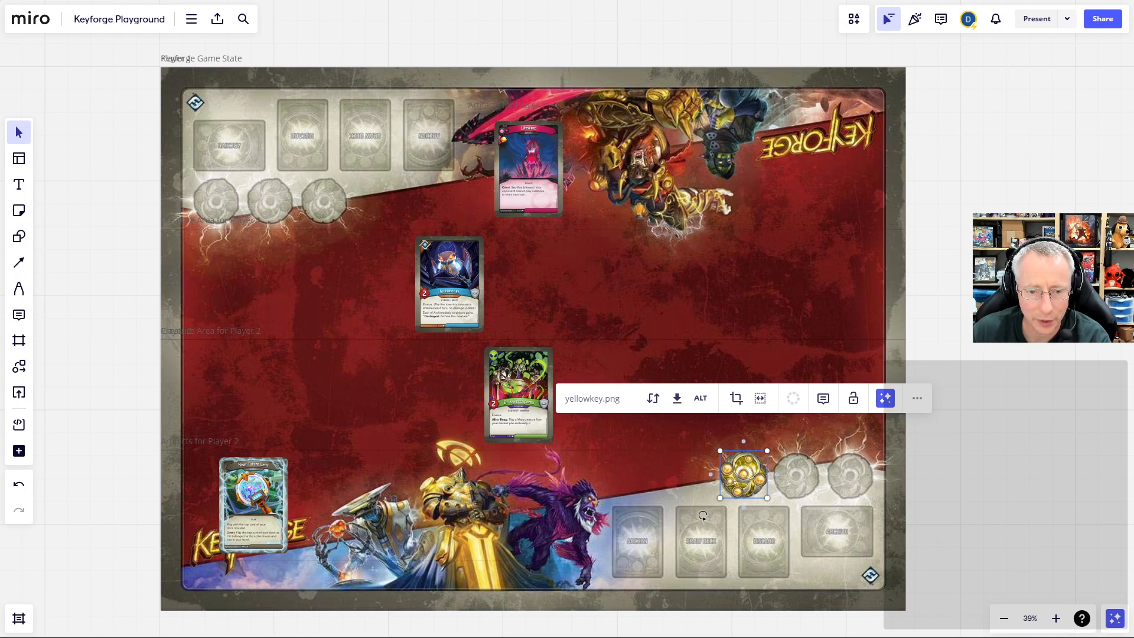
pyautogui.moveTo(882, 490); pyautogui.dragTo(229, 205)
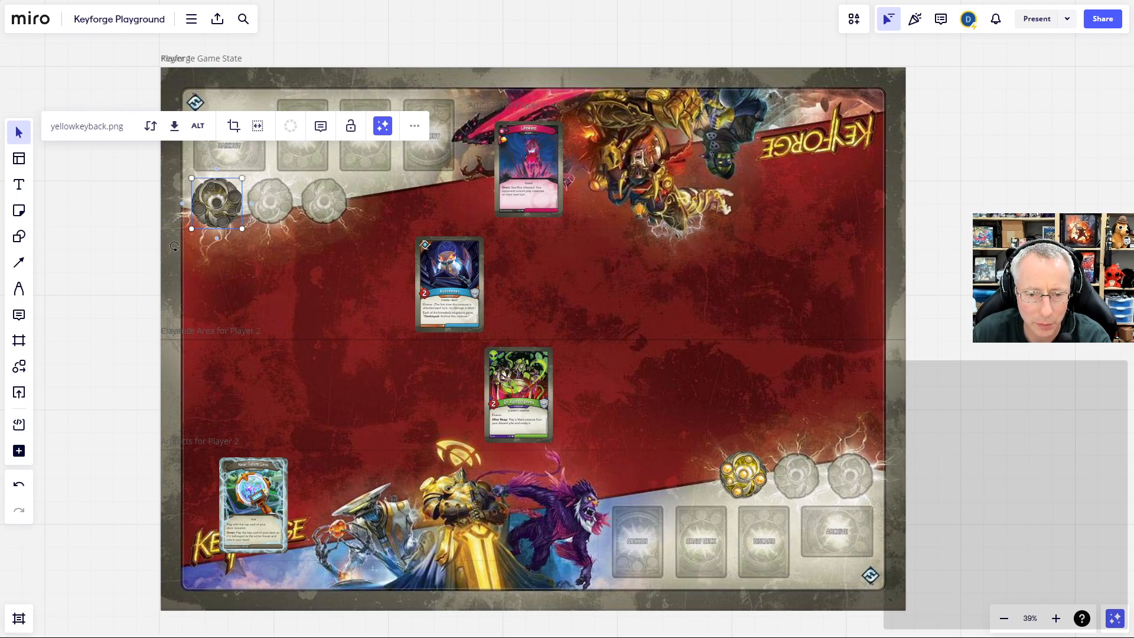
# Drop the red and blue unforged key images onto the playmat near Player 2's key slots and duplicate the pair.
pyautogui.moveTo(175, 246); pyautogui.dragTo(523, 548)
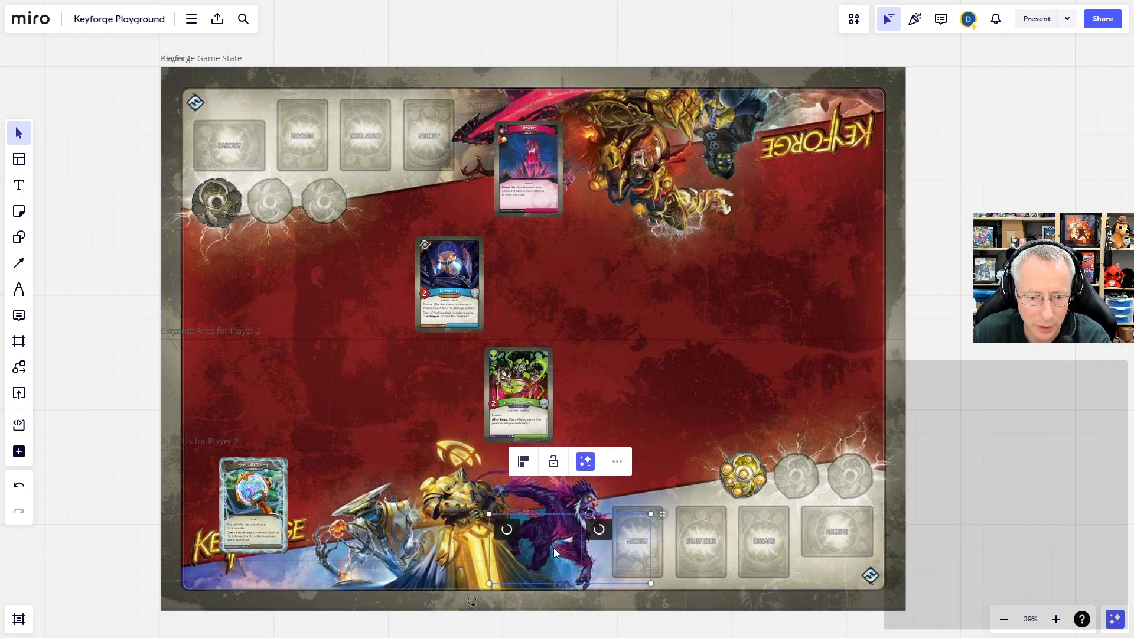
pyautogui.moveTo(625, 557); pyautogui.dragTo(829, 447)
pyautogui.hotkey('ctrl', 'c')
pyautogui.hotkey('ctrl', 'v')
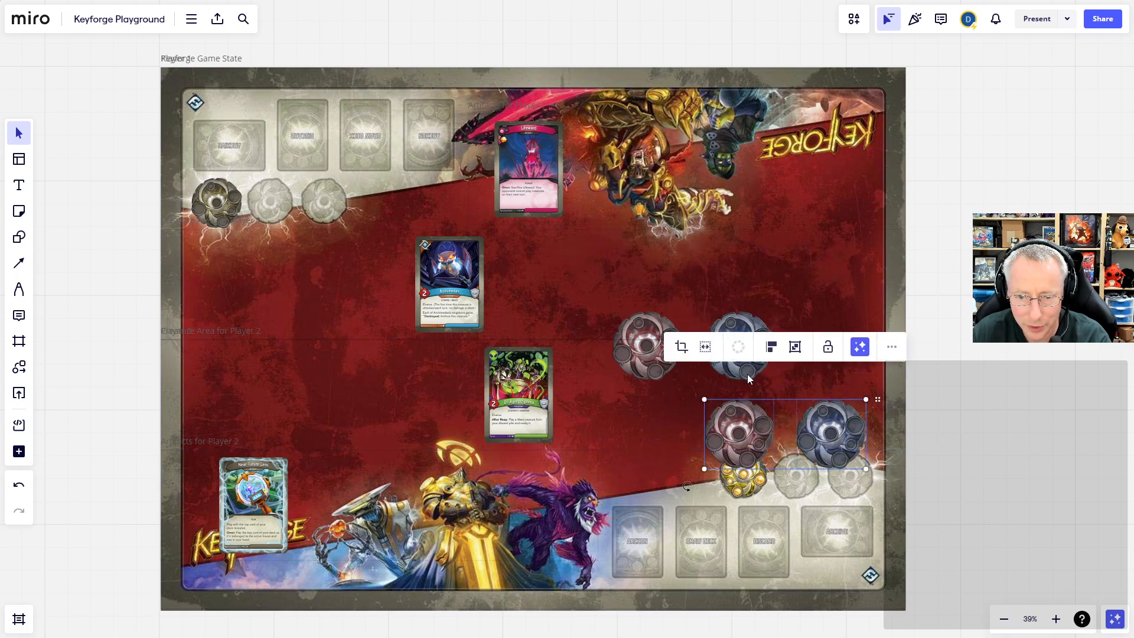
# Shrink one red and one blue unforged key and fit them into Player 2's second and third key slots.
pyautogui.click(804, 375)
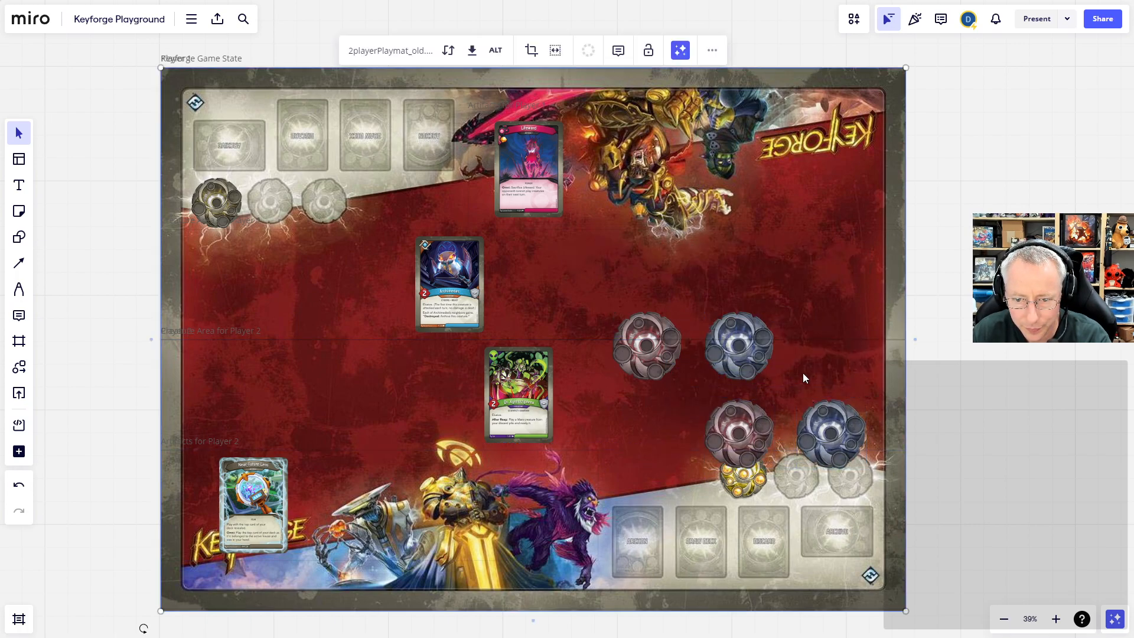
pyautogui.moveTo(751, 441); pyautogui.dragTo(813, 470)
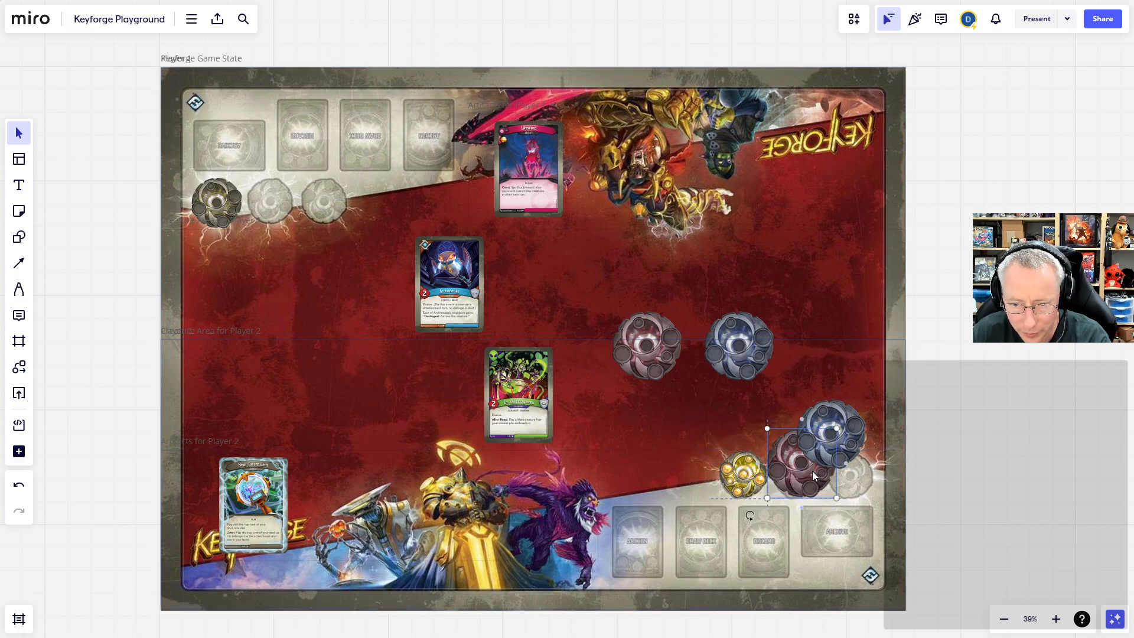
pyautogui.moveTo(833, 428); pyautogui.dragTo(796, 483)
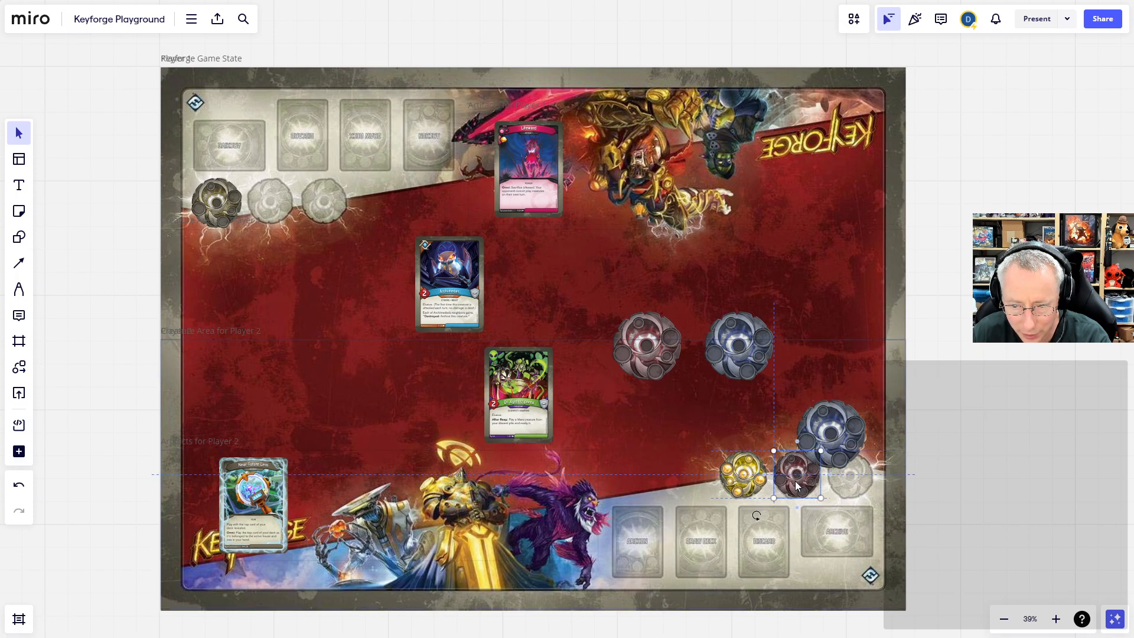
pyautogui.click(833, 444)
pyautogui.moveTo(839, 440); pyautogui.dragTo(867, 469)
pyautogui.moveTo(894, 428); pyautogui.dragTo(844, 481)
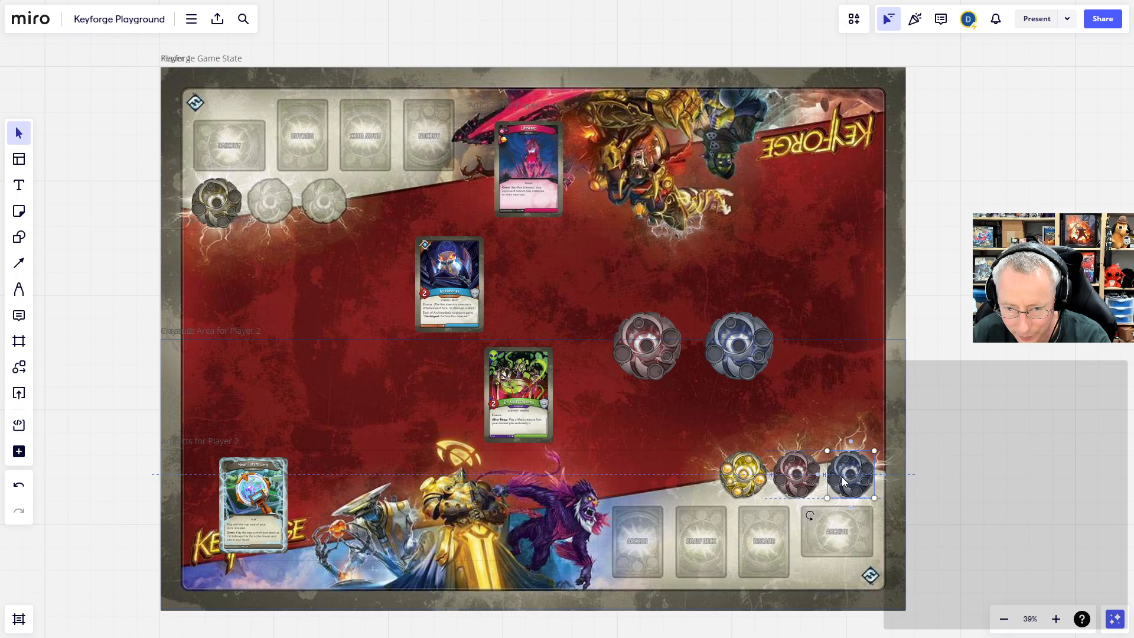
pyautogui.moveTo(843, 481); pyautogui.dragTo(844, 481)
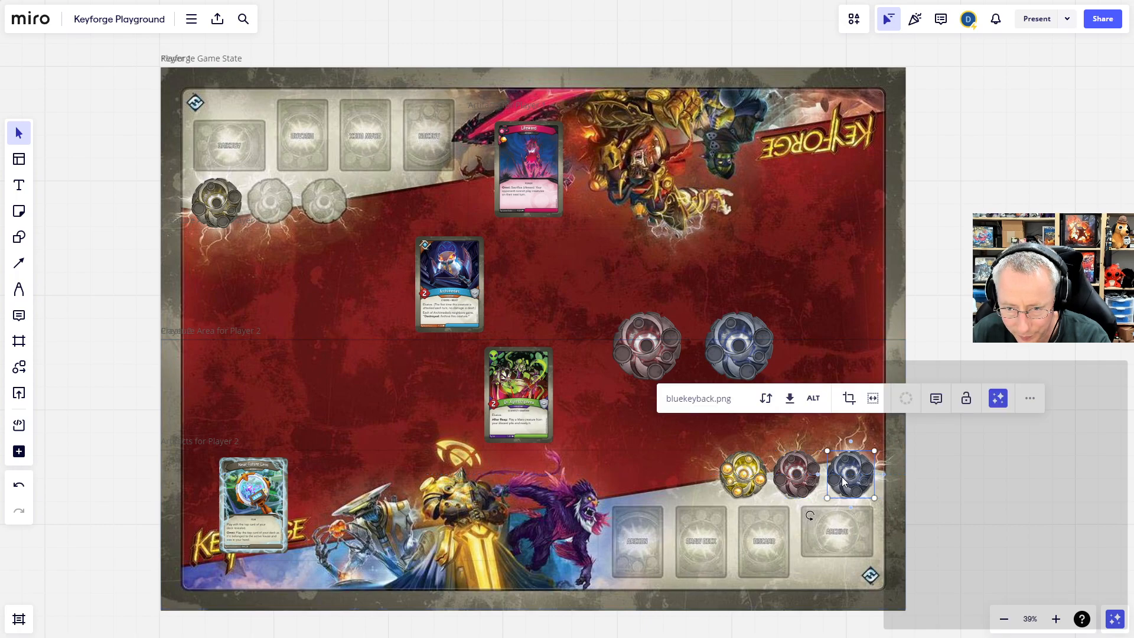
# Fine-tune the positions of Player 2's yellow, red and blue keys so each sits centred on its slot.
pyautogui.scroll(5, 810, 491)
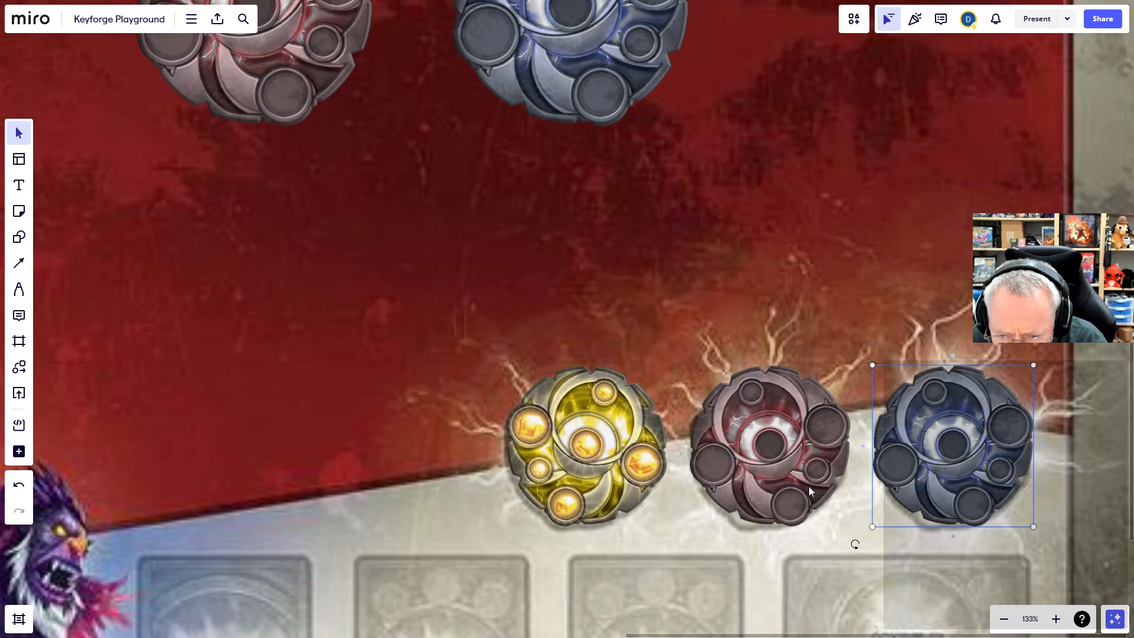
pyautogui.click(629, 444)
pyautogui.moveTo(594, 438)
pyautogui.mouseDown()
pyautogui.moveTo(504, 437)
pyautogui.moveTo(581, 440)
pyautogui.mouseUp()
pyautogui.click(705, 443)
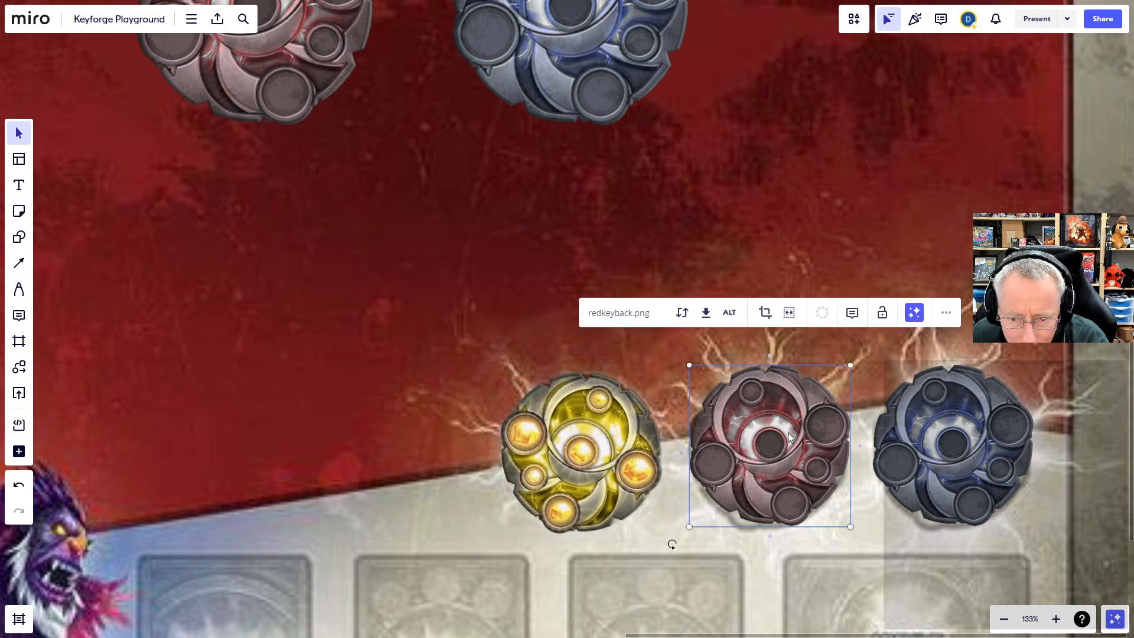
pyautogui.moveTo(791, 440); pyautogui.dragTo(797, 442)
pyautogui.click(937, 446)
pyautogui.moveTo(957, 442); pyautogui.dragTo(957, 444)
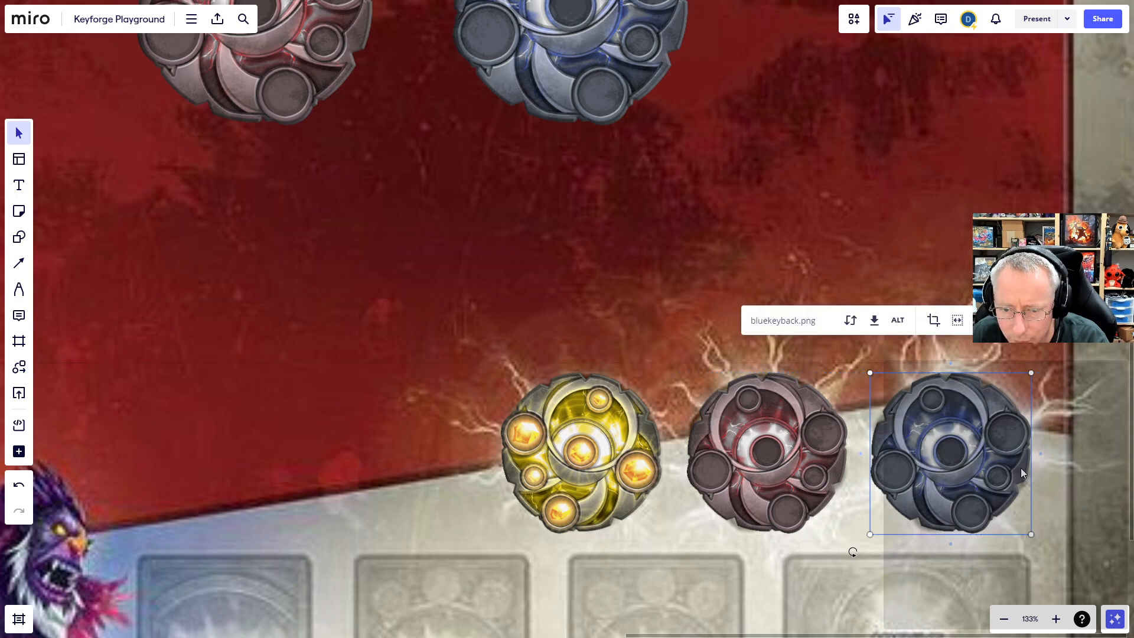
# Copy Player 2's slot-sized red and blue unforged keys onto Player 1's second and third key slots.
pyautogui.keyDown('shift'); pyautogui.click(795, 444); pyautogui.keyUp('shift')
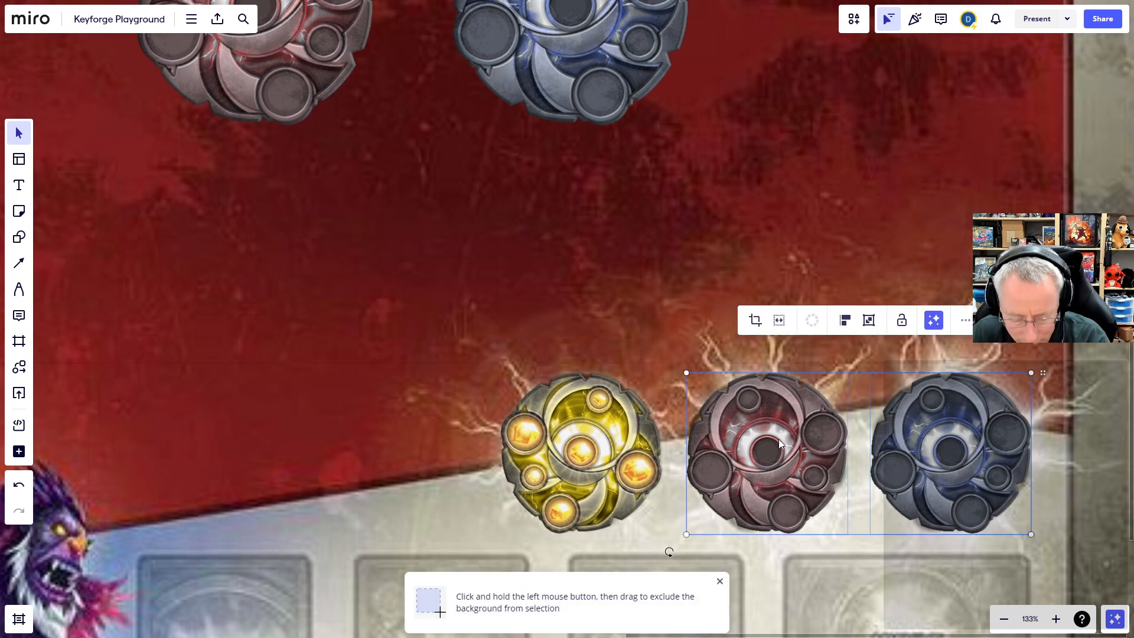
pyautogui.scroll(-5, 536, 395)
pyautogui.moveTo(323, 187); pyautogui.dragTo(881, 507)
pyautogui.click(490, 349)
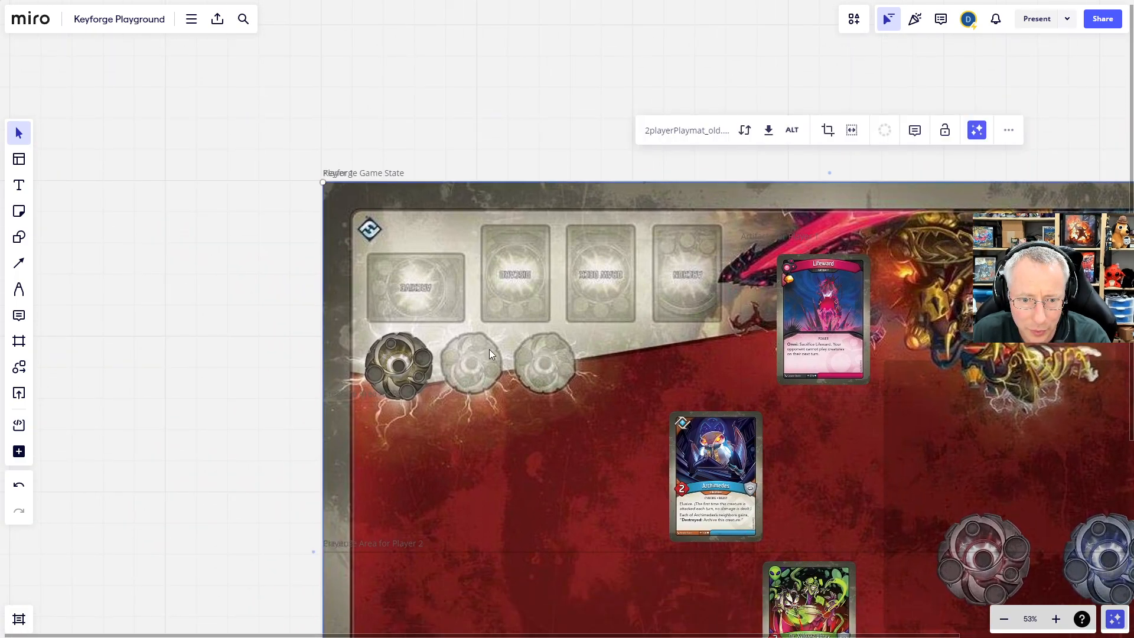
pyautogui.hotkey('ctrl', 'v')
pyautogui.moveTo(458, 339); pyautogui.dragTo(477, 359)
pyautogui.scroll(5, 459, 354)
pyautogui.keyDown('shift'); pyautogui.click(471, 369); pyautogui.keyUp('shift')
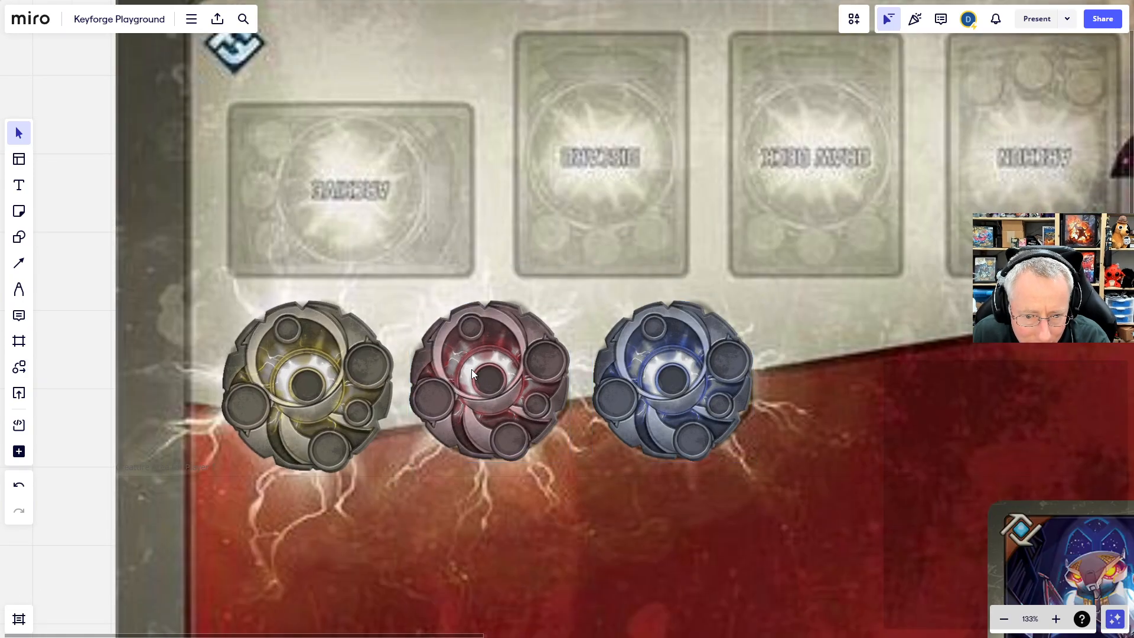
# Shrink Player 1's yellow unforged key to match the red and blue ones and centre it on its slot.
pyautogui.click(328, 409)
pyautogui.moveTo(328, 408); pyautogui.dragTo(329, 408)
pyautogui.moveTo(395, 473); pyautogui.dragTo(383, 463)
pyautogui.moveTo(321, 413); pyautogui.dragTo(323, 411)
# Delete the oversized spare red and blue unforged keys from the middle of the playmat.
pyautogui.scroll(-5, 684, 554)
pyautogui.moveTo(719, 559); pyautogui.dragTo(400, 326)
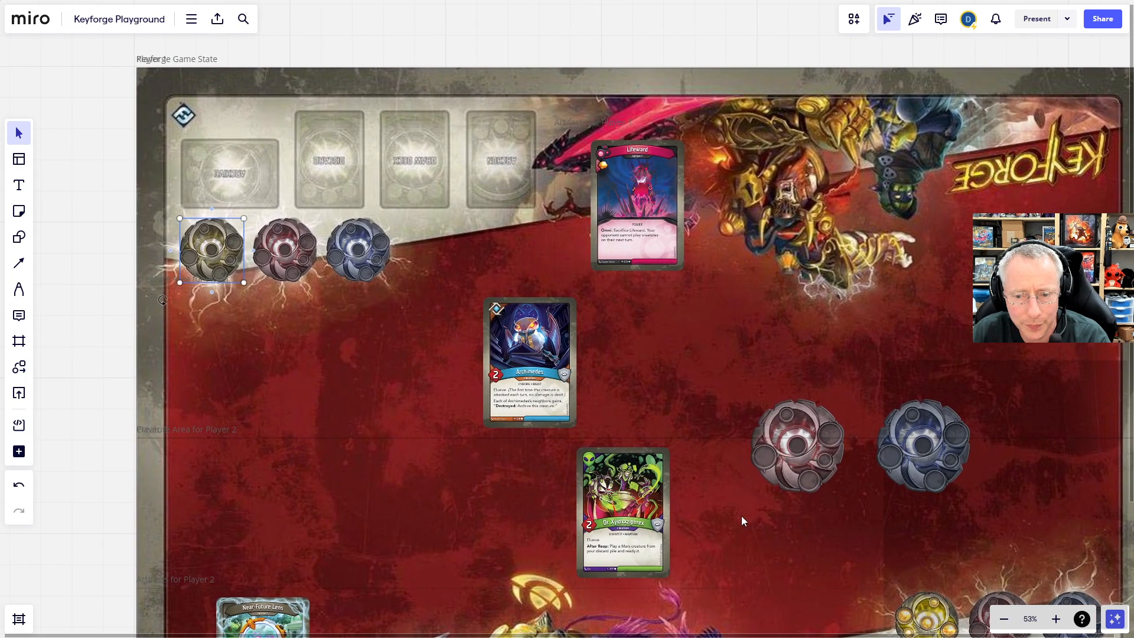
pyautogui.moveTo(828, 546); pyautogui.dragTo(706, 436)
pyautogui.click(679, 337)
pyautogui.keyDown('shift'); pyautogui.click(825, 354); pyautogui.keyUp('shift')
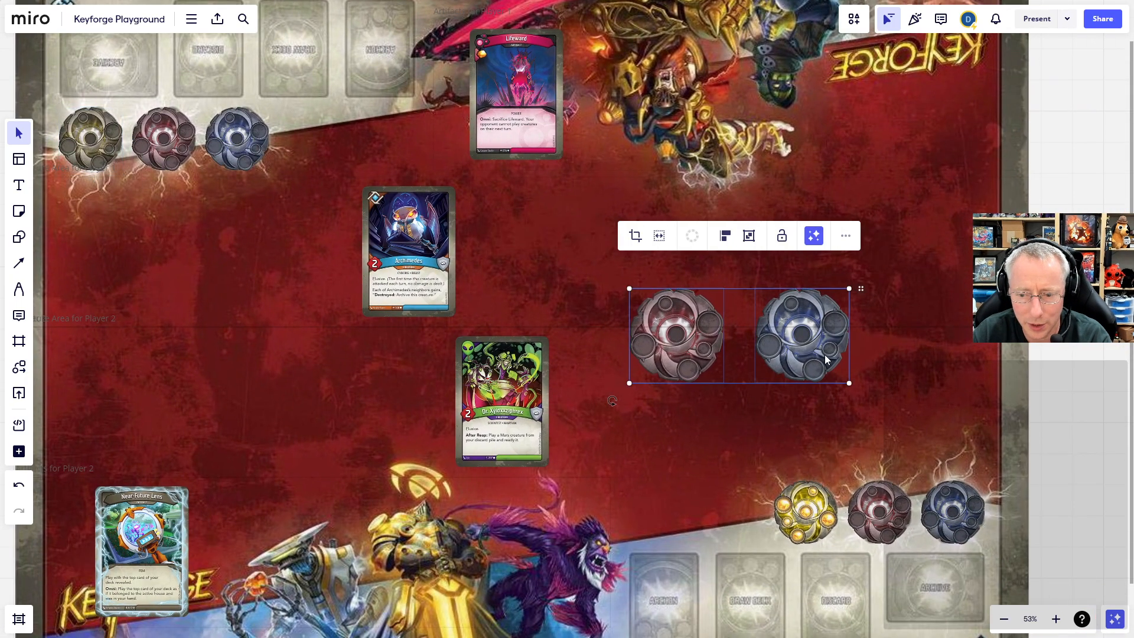
pyautogui.press('Delete')
pyautogui.scroll(-2, 733, 345)
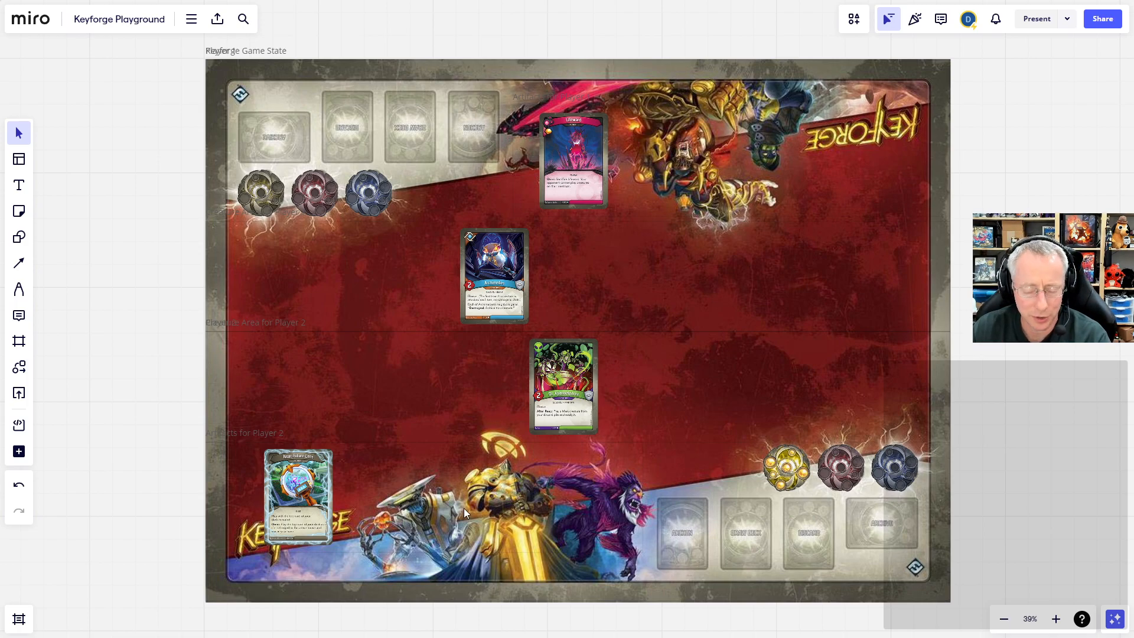
# Return to the Call of the Archons article and examine its pictures, including the starter set contents, for usable Æmber token artwork.
pyautogui.hotkey('ctrl', 'Tab')
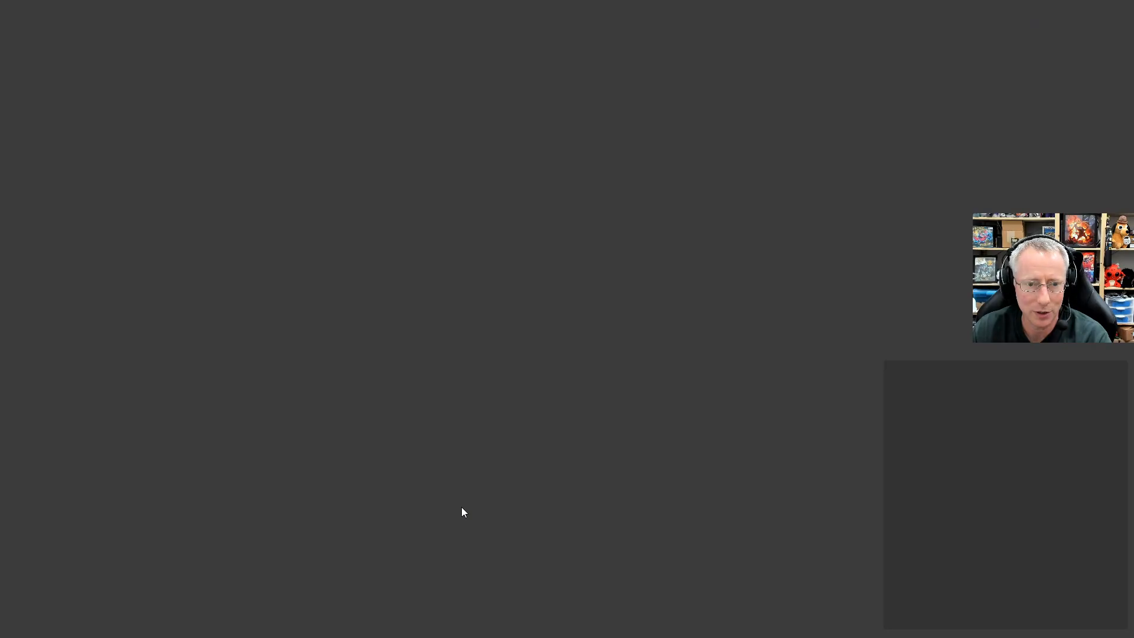
pyautogui.hotkey('ctrl', 'Tab')
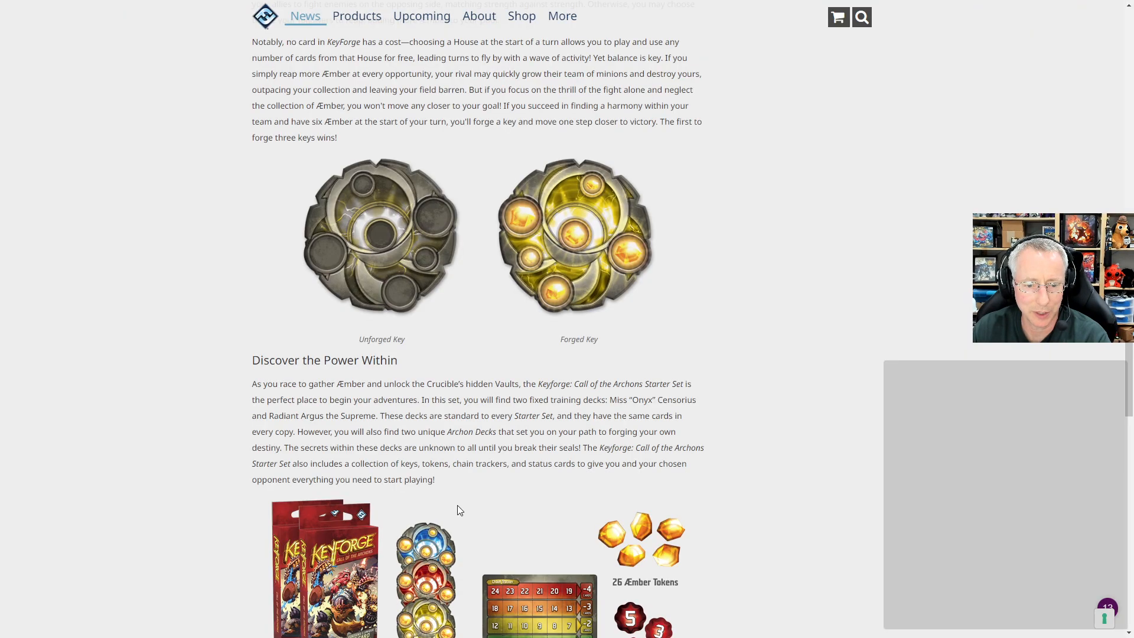
pyautogui.scroll(-6, 651, 381)
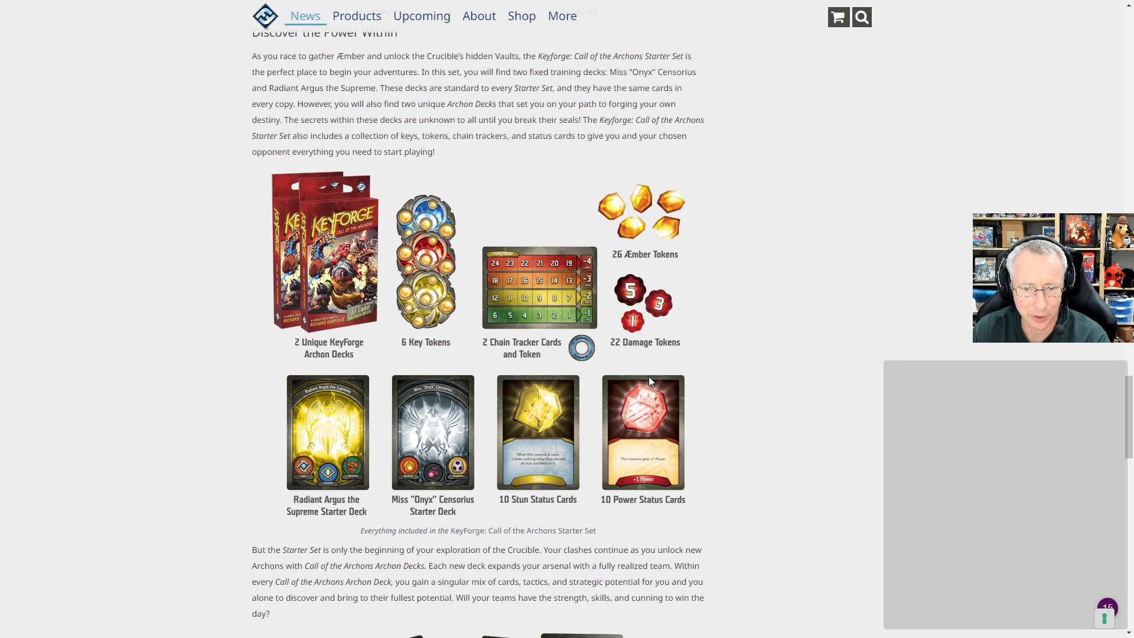
pyautogui.scroll(20, 651, 454)
pyautogui.scroll(-15, 650, 454)
pyautogui.scroll(-7, 659, 462)
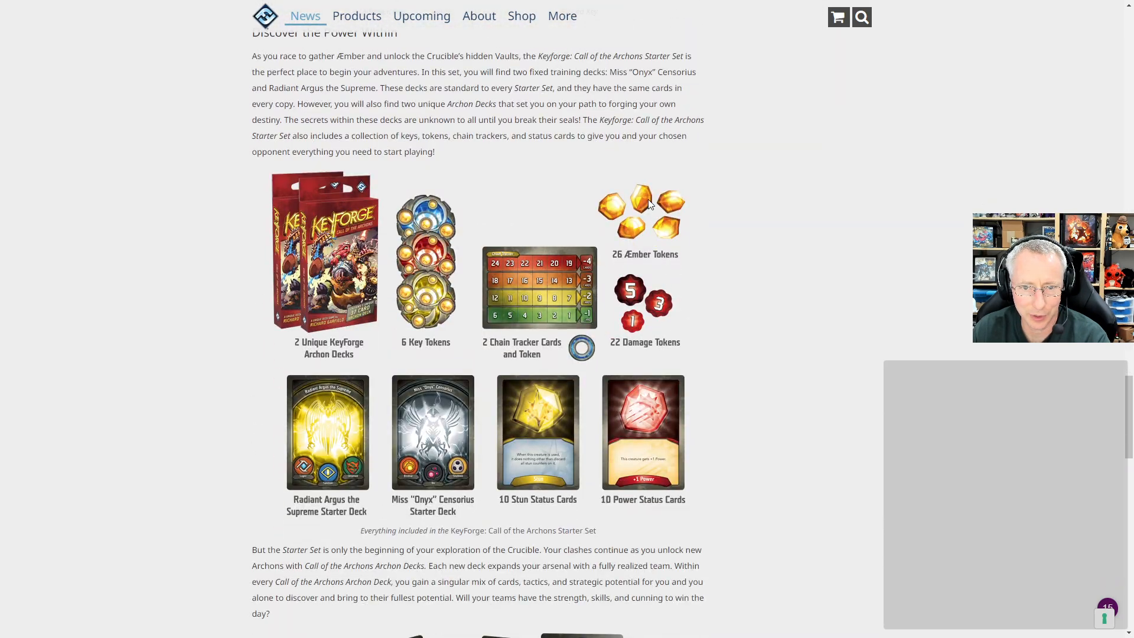
pyautogui.click(684, 217)
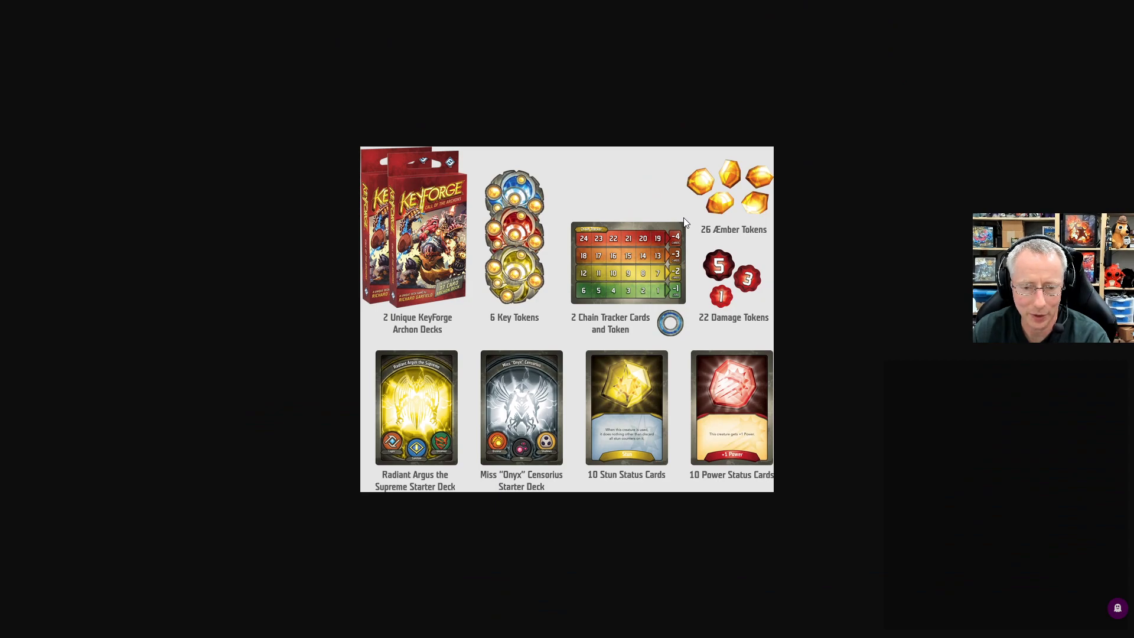
pyautogui.click(682, 219)
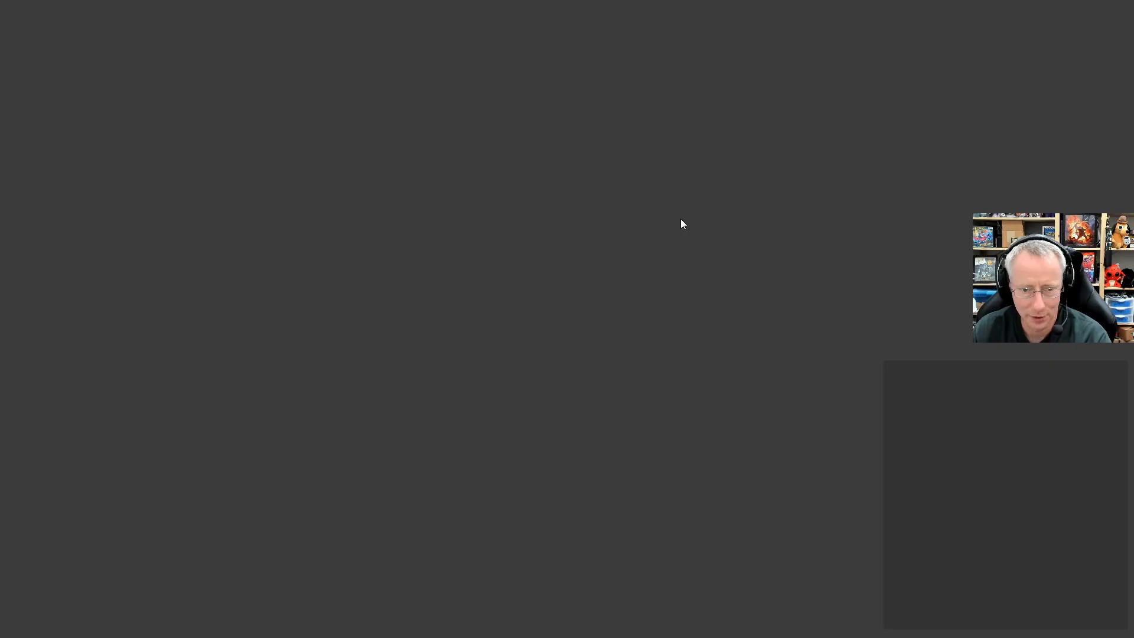
pyautogui.scroll(-5, 626, 424)
pyautogui.scroll(-5, 625, 434)
pyautogui.scroll(12, 625, 434)
pyautogui.scroll(-10, 628, 435)
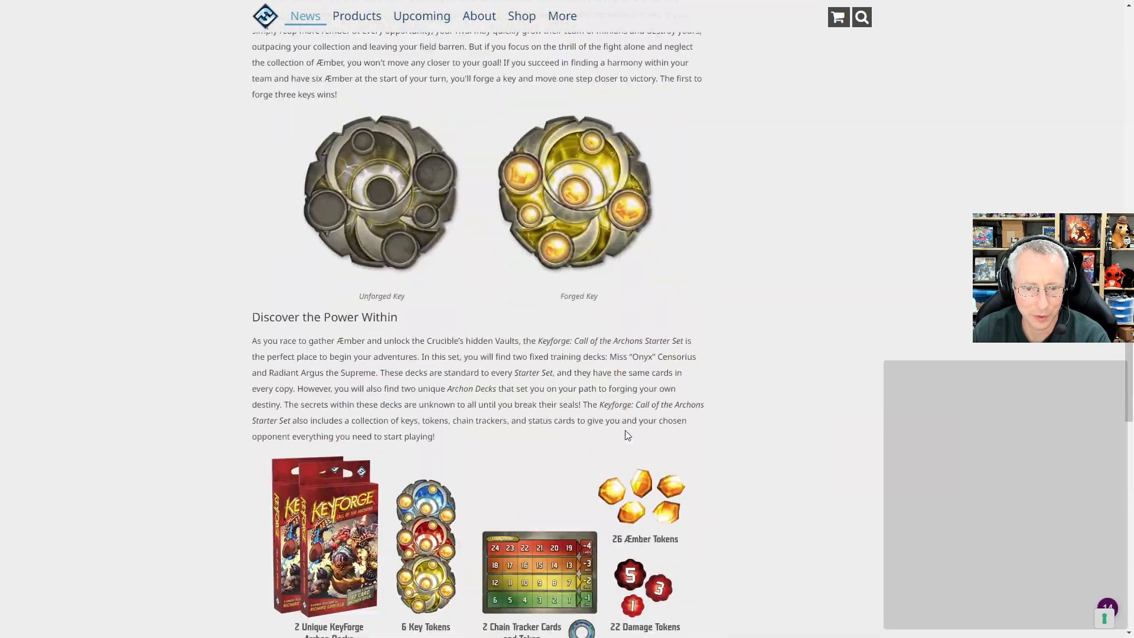
pyautogui.scroll(20, 627, 435)
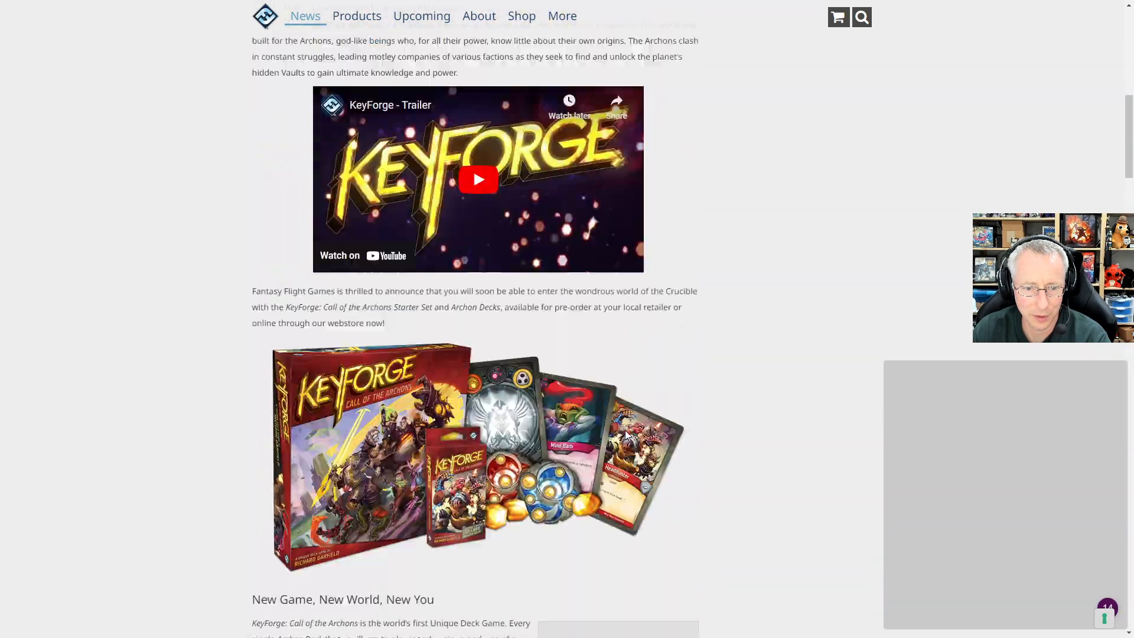
pyautogui.scroll(15, 714, 409)
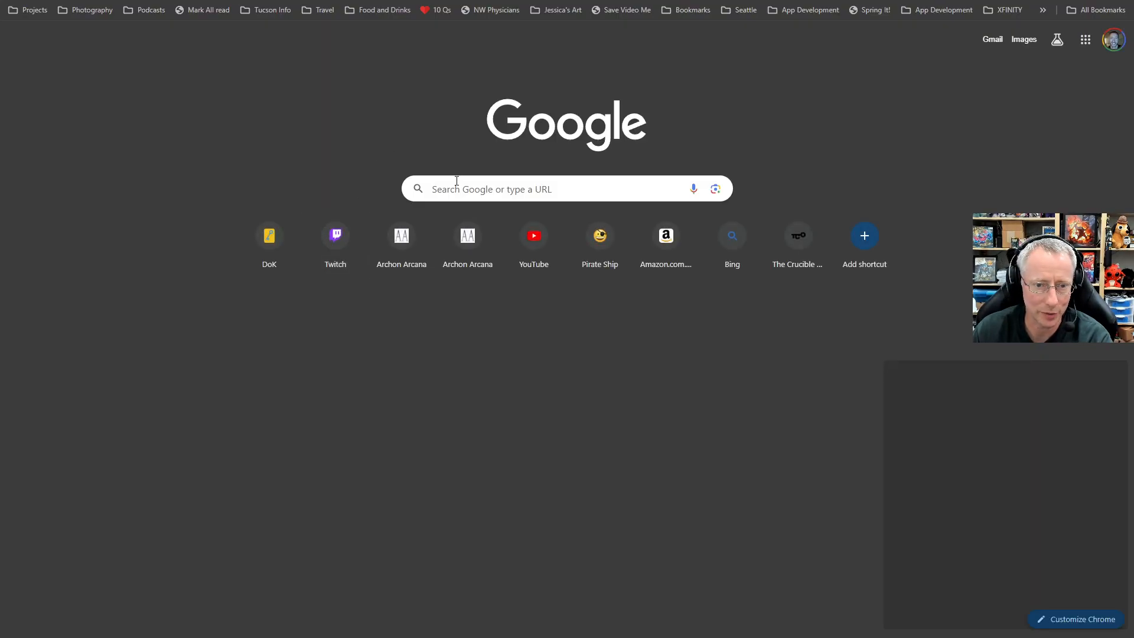
# Search Google Images for "keyforge aember".
pyautogui.click(457, 181)
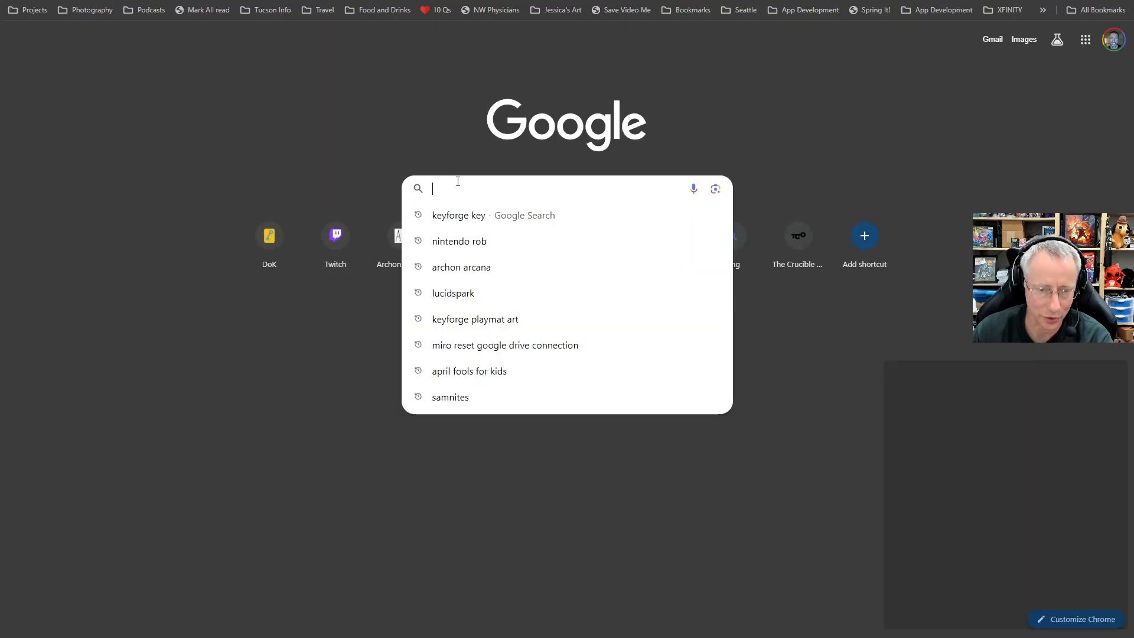
pyautogui.write('keyforge ae')
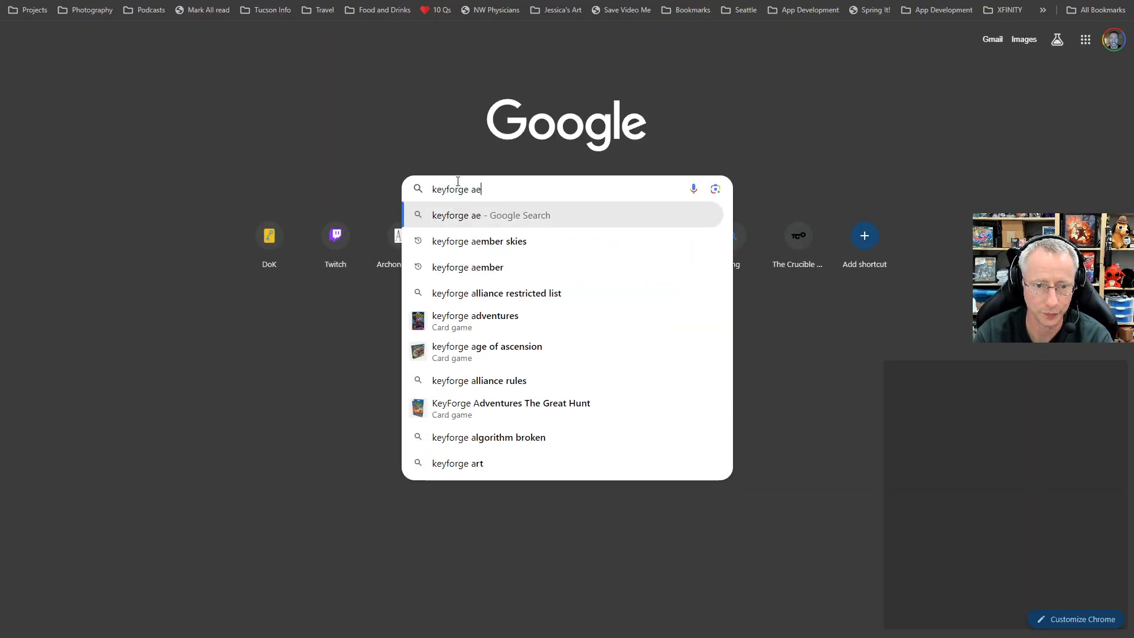
pyautogui.write('mber')
pyautogui.press('Return')
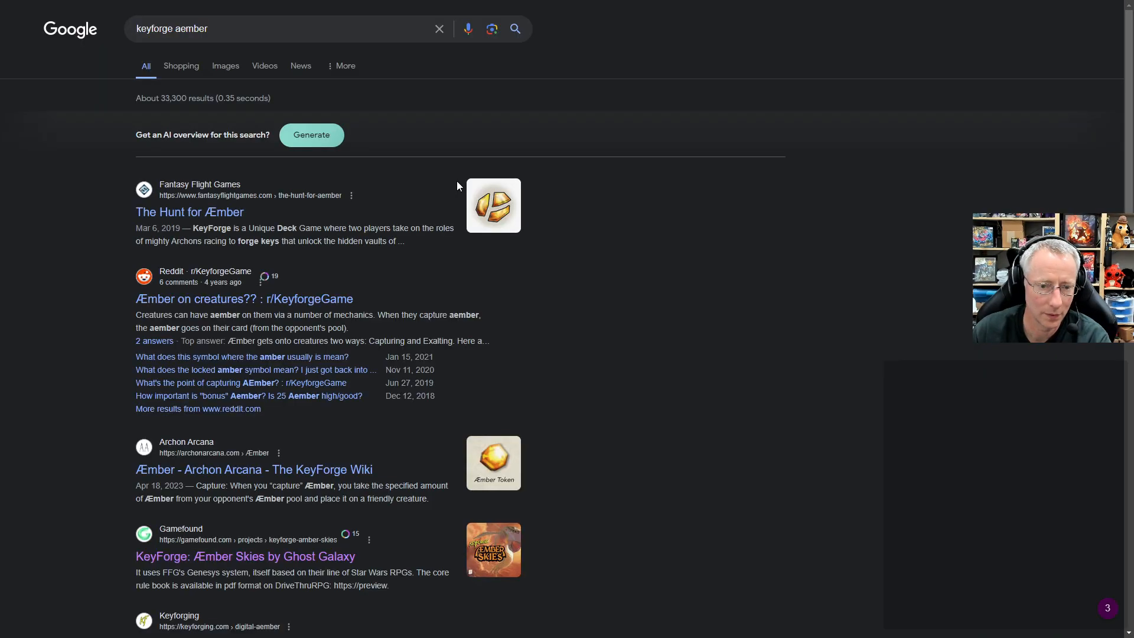
pyautogui.click(226, 67)
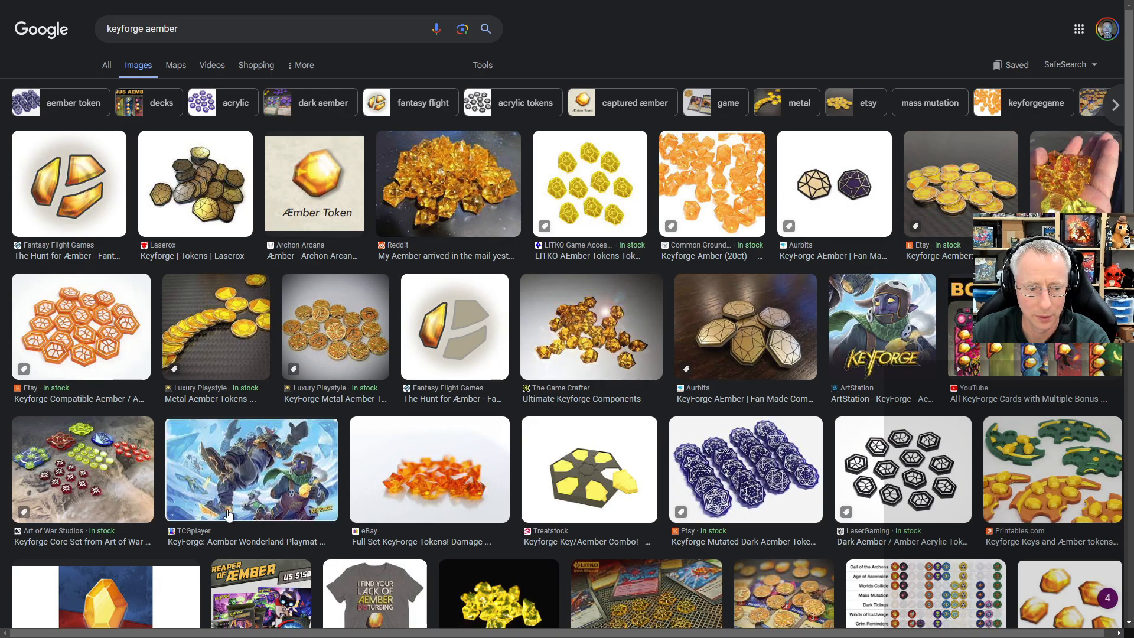
# Look through the image results and open the Archon Arcana wiki page behind the Æmber Token picture.
pyautogui.scroll(-3, 231, 470)
pyautogui.scroll(3, 233, 467)
pyautogui.click(315, 194)
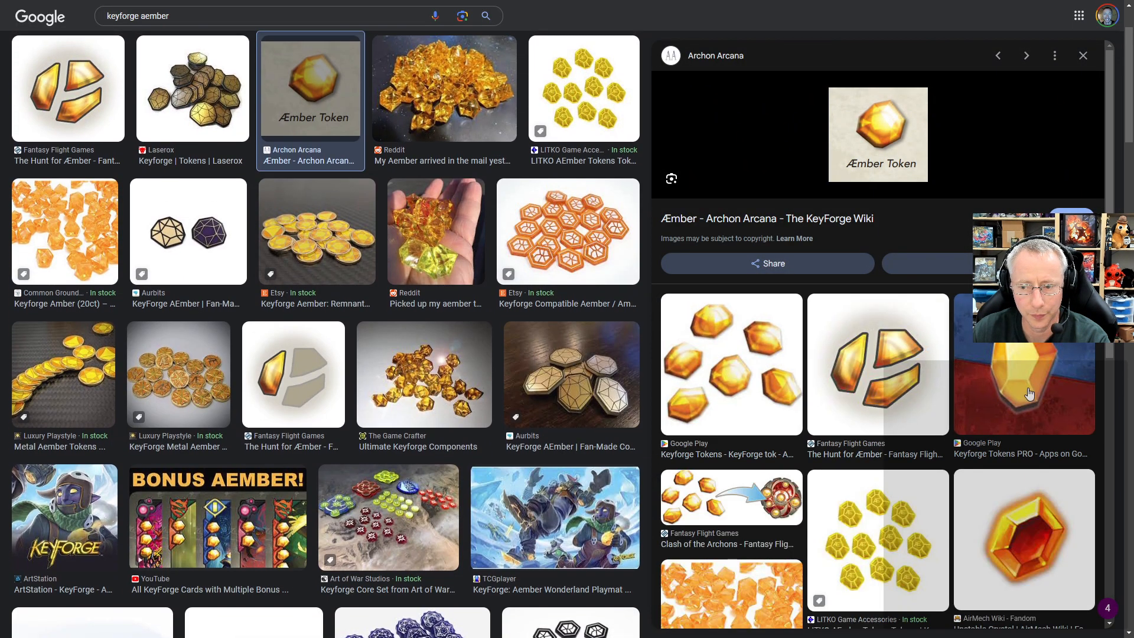
pyautogui.hotkey('ctrl', 't')
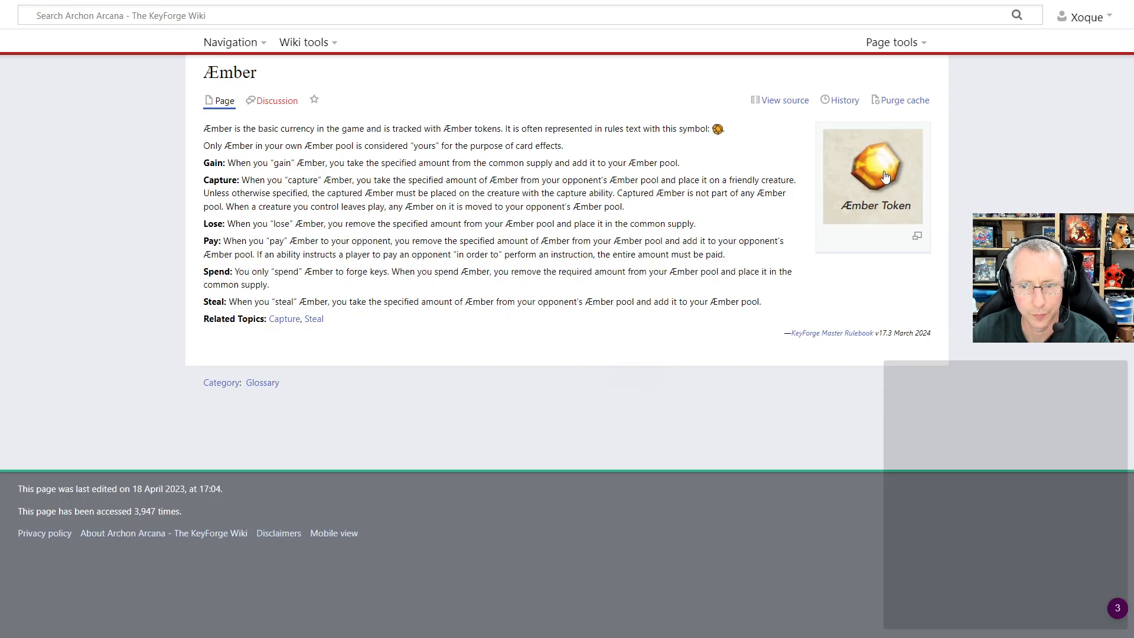
# Open the Æmber Token picture from the Archon Arcana wiki page at full size.
pyautogui.click(885, 175)
pyautogui.click(592, 289)
pyautogui.hotkey('ctrl', 'Tab')
pyautogui.hotkey('ctrl', 'shift', 'Tab')
pyautogui.hotkey('ctrl', 'shift', 'Tab')
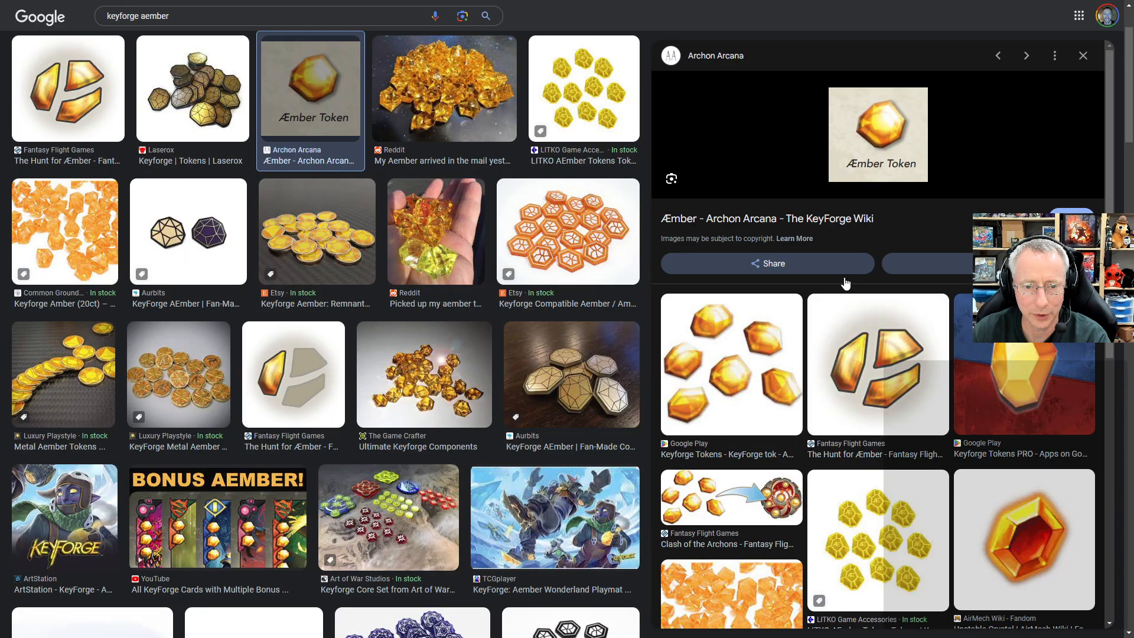
# Compare the standalone Æmber Token picture with the picture of the KeyForge starter set components.
pyautogui.hotkey('ctrl', 'Tab')
pyautogui.hotkey('ctrl', 'Tab')
pyautogui.hotkey('ctrl', 'shift', 'Tab')
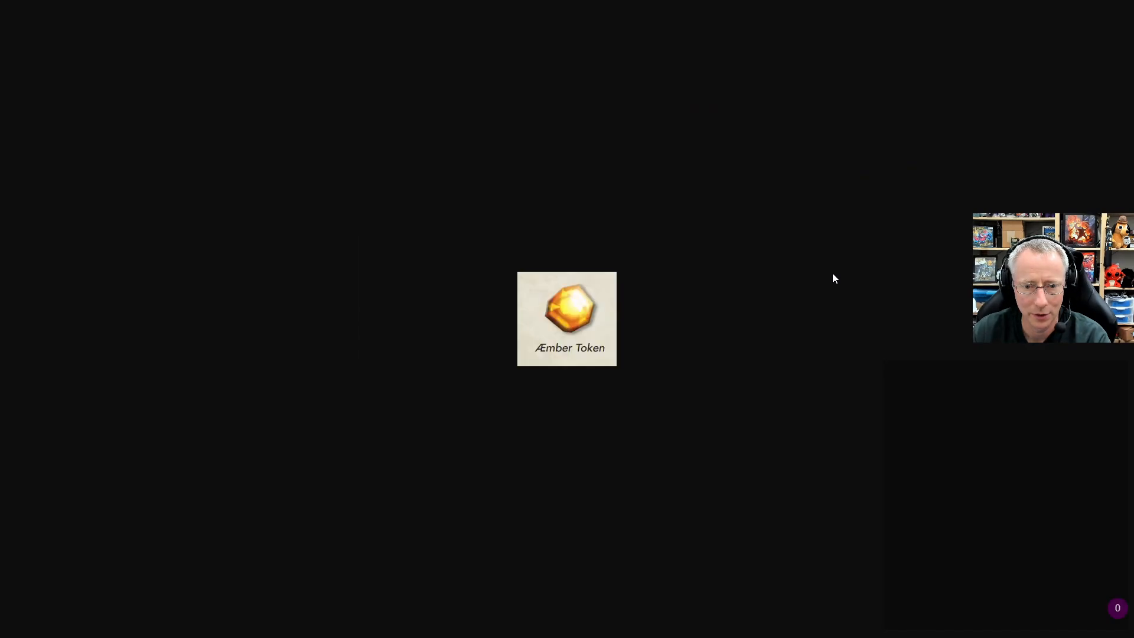
pyautogui.hotkey('ctrl', 'Tab')
pyautogui.hotkey('ctrl', 'shift', 'Tab')
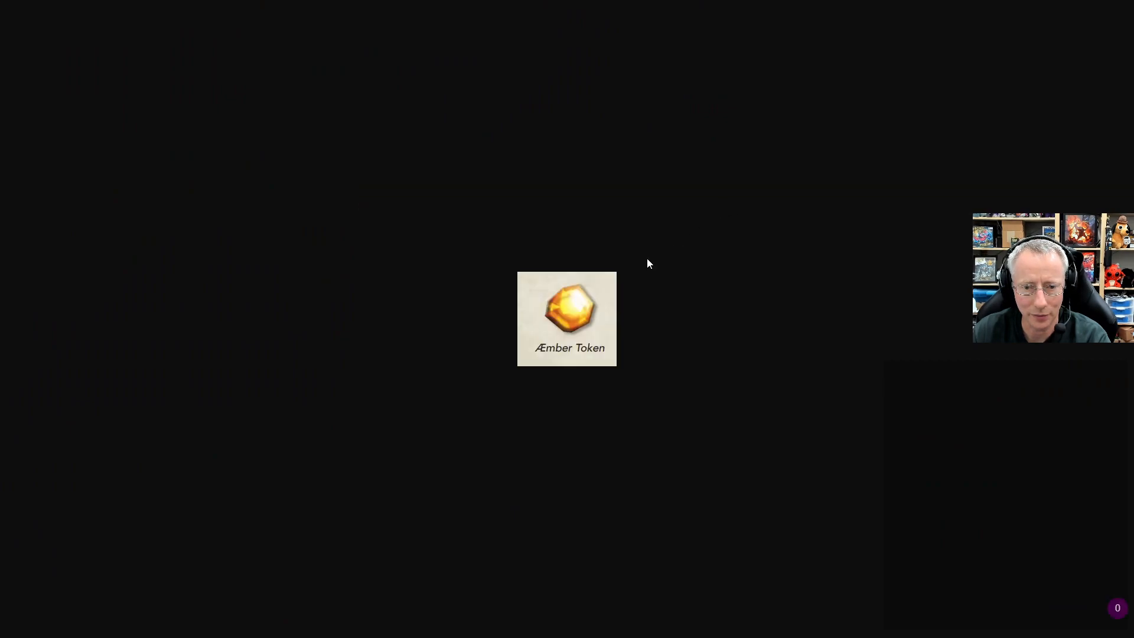
pyautogui.hotkey('ctrl', 'Tab')
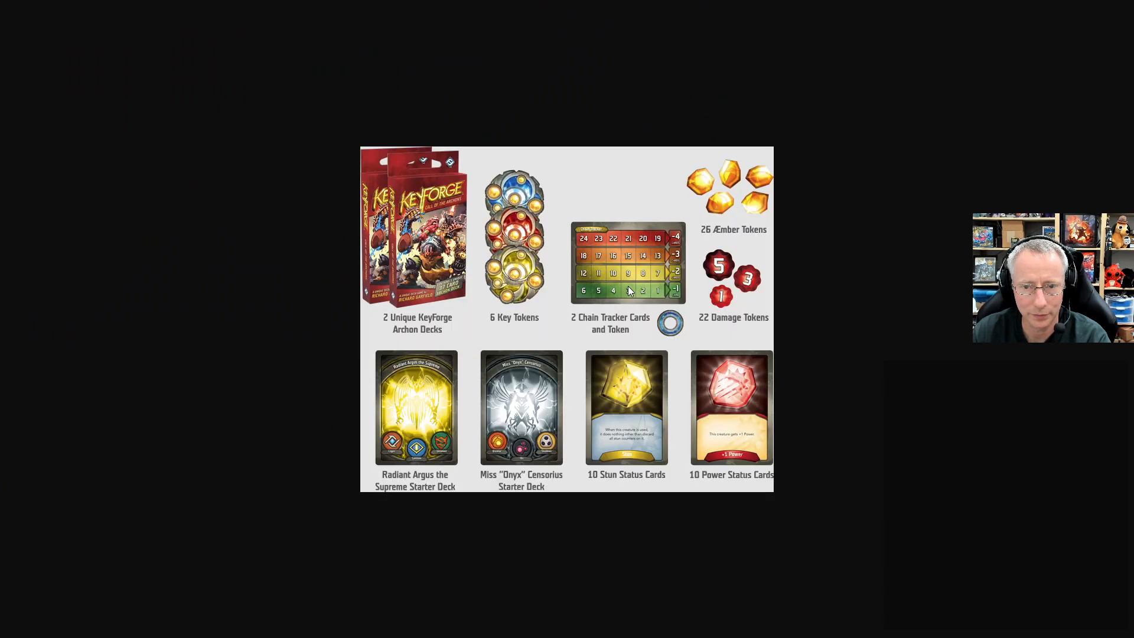
pyautogui.hotkey('ctrl', 'shift', 'Tab')
pyautogui.hotkey('ctrl', 'Tab')
pyautogui.hotkey('ctrl', 'shift', 'Tab')
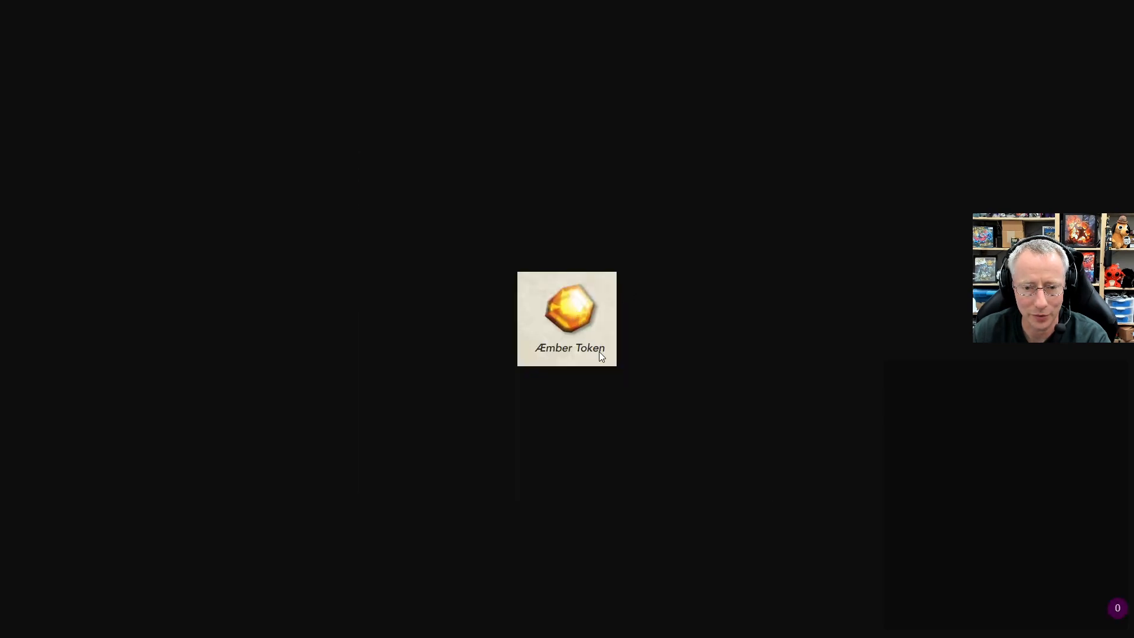
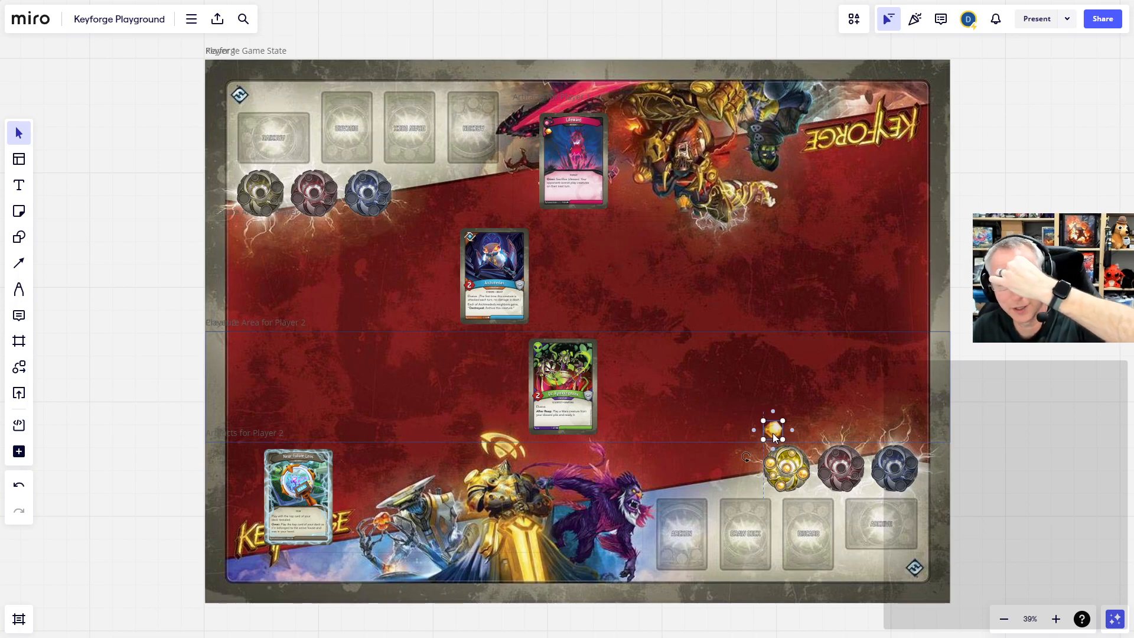
# On the Keyforge Playground board in Miro, position the Æmber token above Player 2's yellow key and paste a second one beside it.
pyautogui.moveTo(774, 437)
pyautogui.mouseDown()
pyautogui.moveTo(908, 434)
pyautogui.moveTo(779, 434)
pyautogui.moveTo(847, 441)
pyautogui.moveTo(773, 413)
pyautogui.moveTo(875, 408)
pyautogui.moveTo(784, 437)
pyautogui.mouseUp()
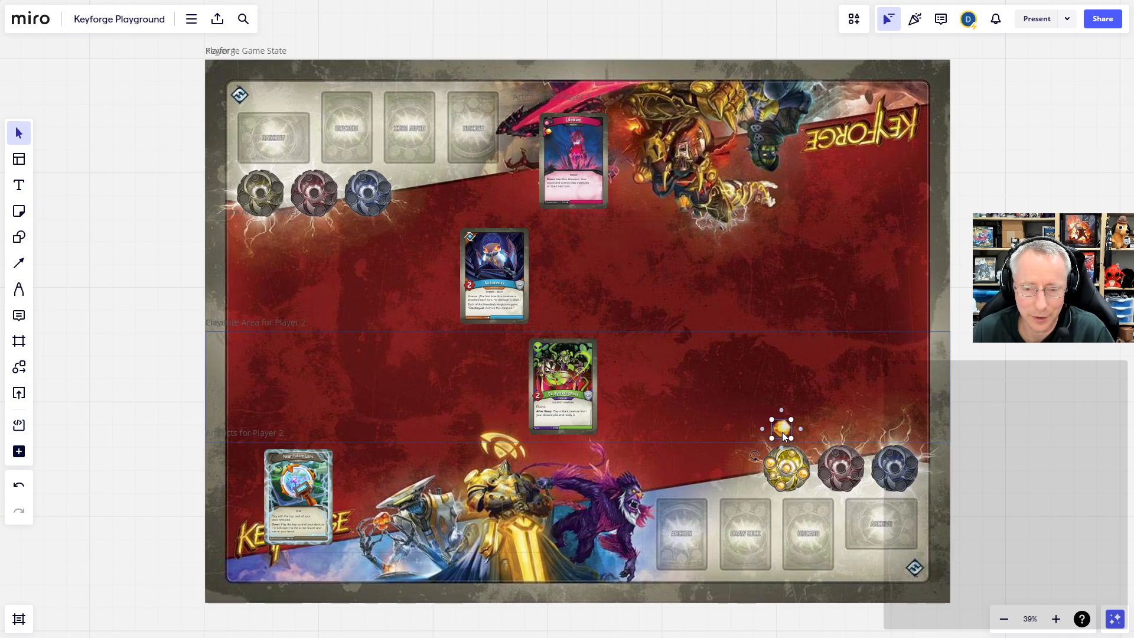
pyautogui.moveTo(768, 436); pyautogui.dragTo(778, 435)
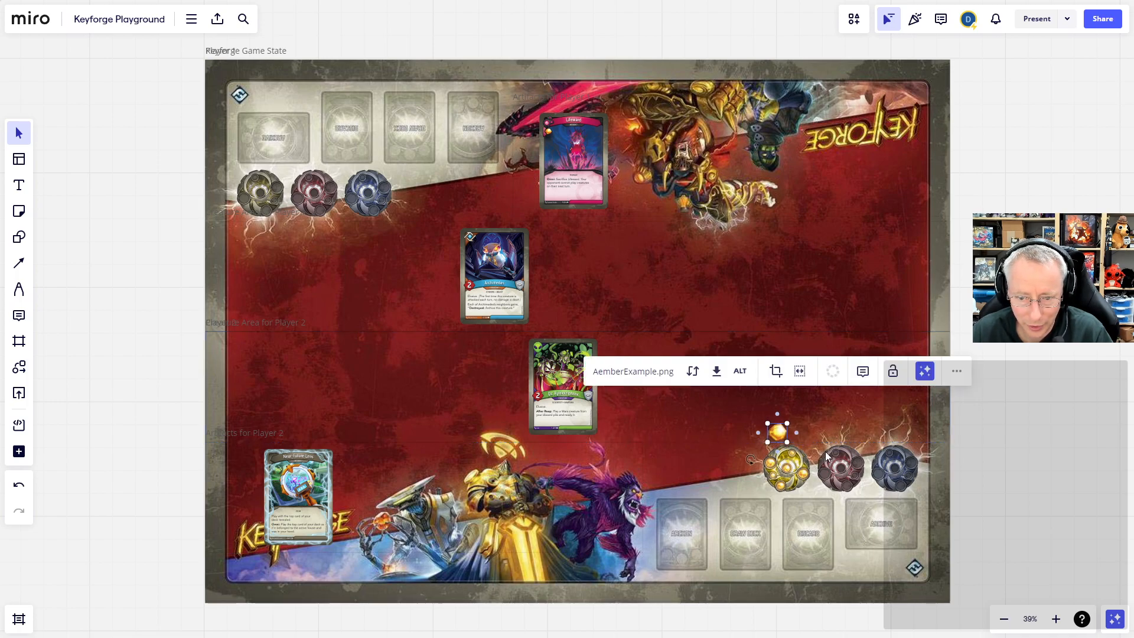
pyautogui.moveTo(779, 436)
pyautogui.mouseDown()
pyautogui.moveTo(688, 514)
pyautogui.moveTo(773, 436)
pyautogui.mouseUp()
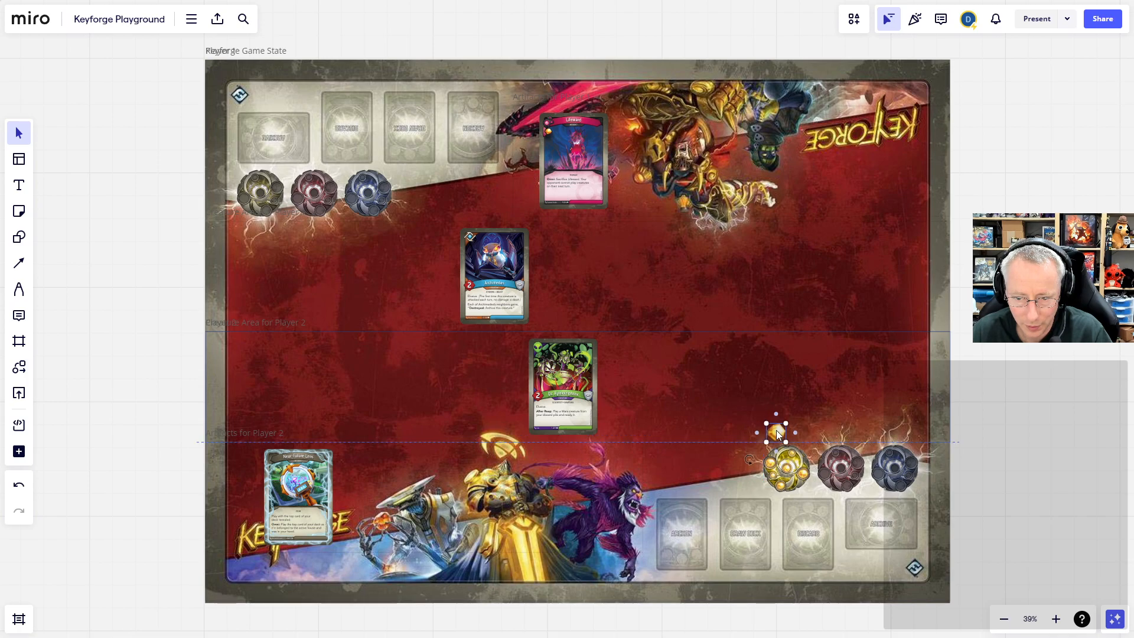
pyautogui.moveTo(775, 431)
pyautogui.mouseDown()
pyautogui.moveTo(806, 435)
pyautogui.moveTo(795, 435)
pyautogui.mouseUp()
pyautogui.hotkey('ctrl', 'v')
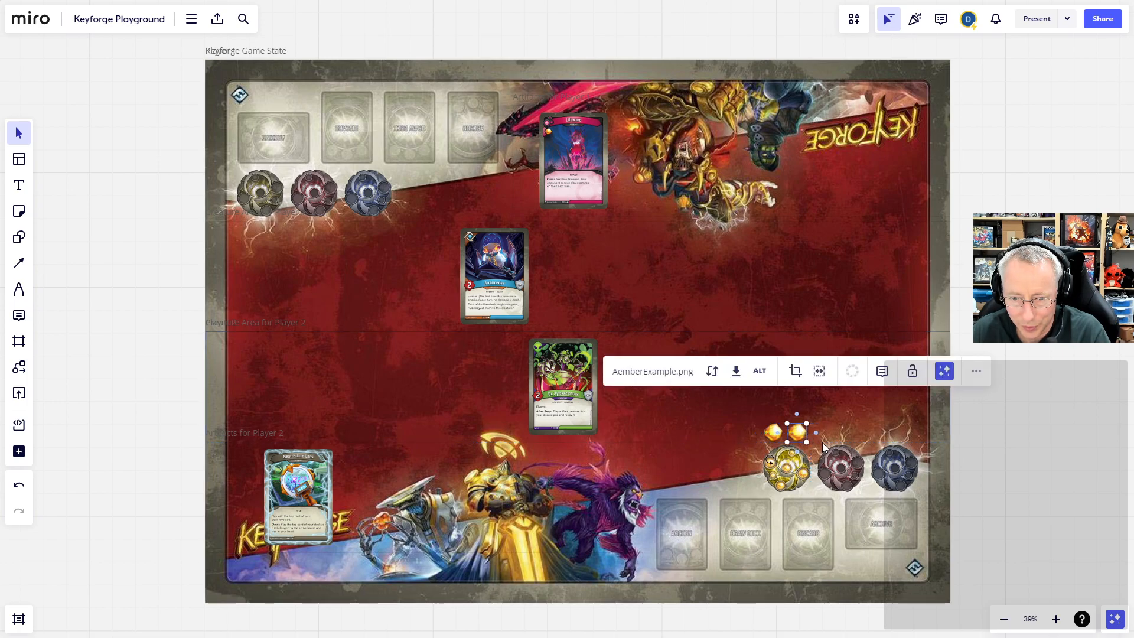
# Paste more Æmber tokens to form an evenly aligned row of five below the opposing player's three keys.
pyautogui.hotkey('ctrl', 'v')
pyautogui.moveTo(564, 297); pyautogui.dragTo(249, 239)
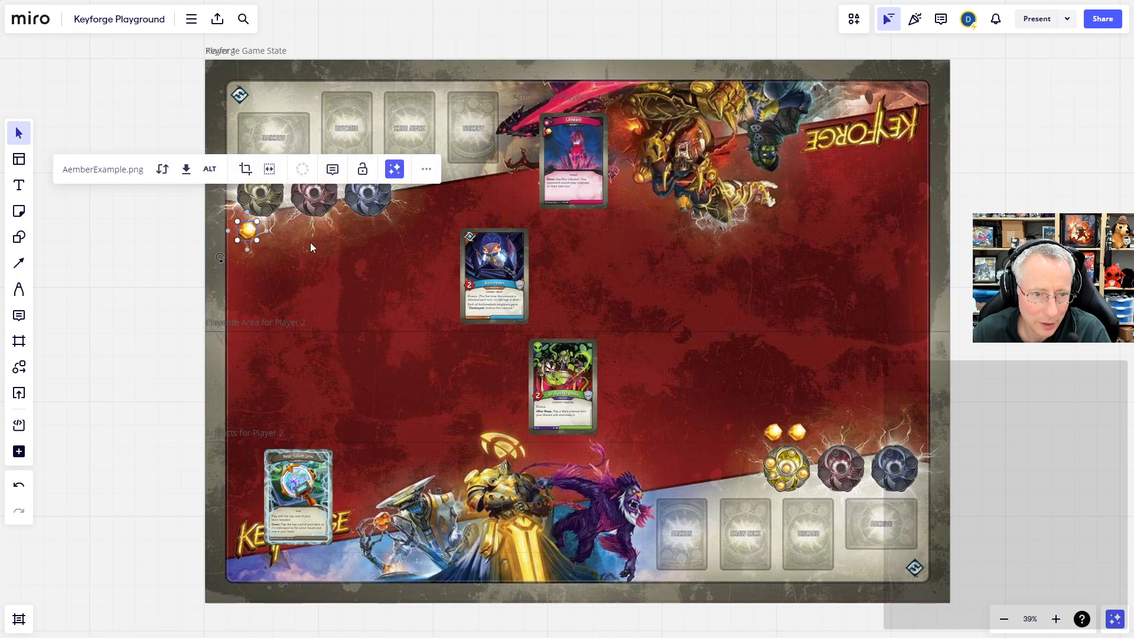
pyautogui.hotkey('ctrl', 'v')
pyautogui.moveTo(280, 235); pyautogui.dragTo(275, 234)
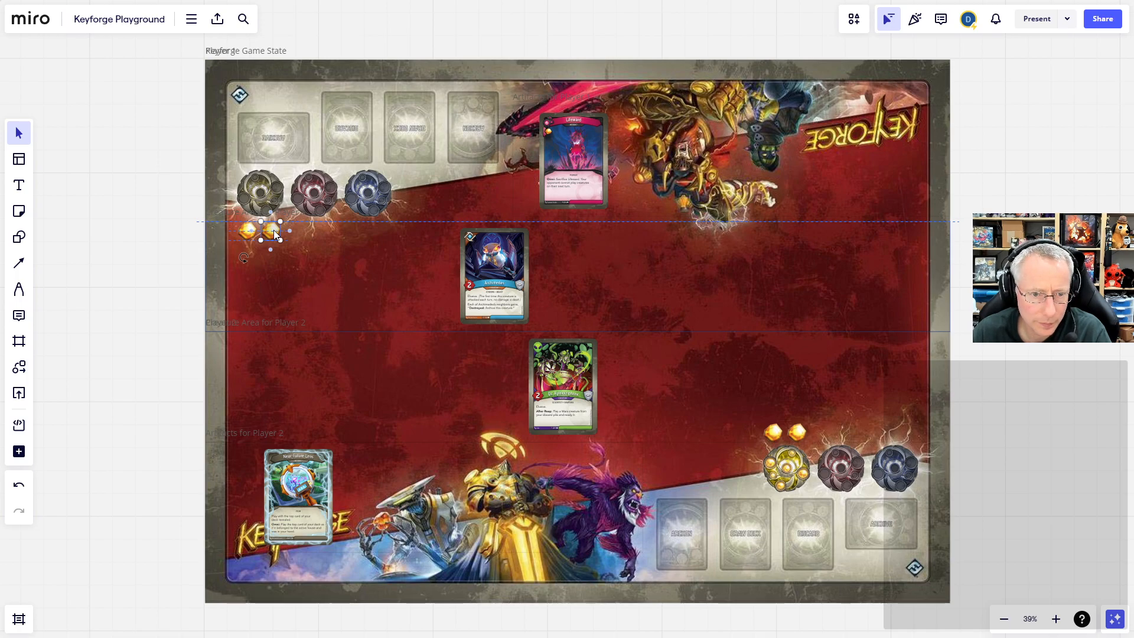
pyautogui.hotkey('ctrl', 'v')
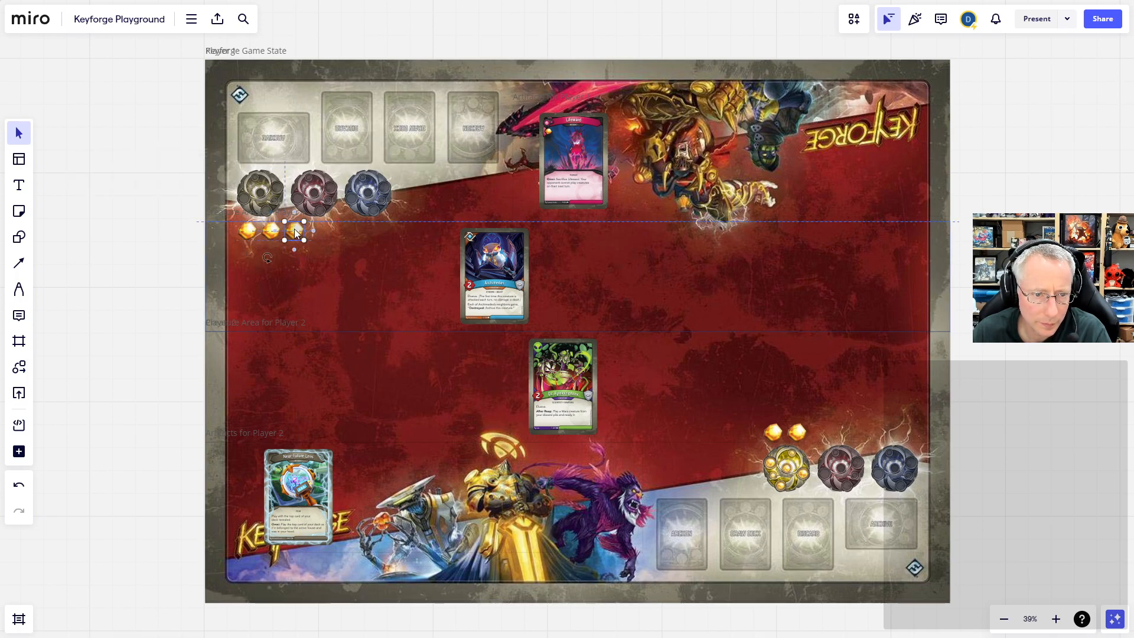
pyautogui.hotkey('ctrl', 'v')
pyautogui.moveTo(341, 237); pyautogui.dragTo(326, 235)
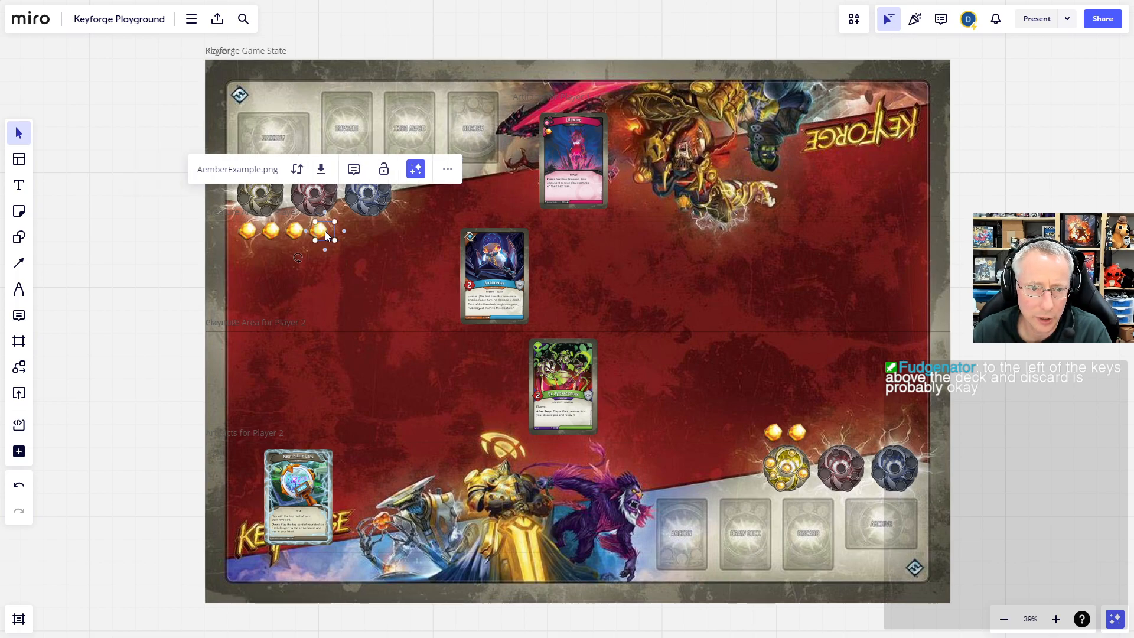
pyautogui.moveTo(326, 235); pyautogui.dragTo(344, 235)
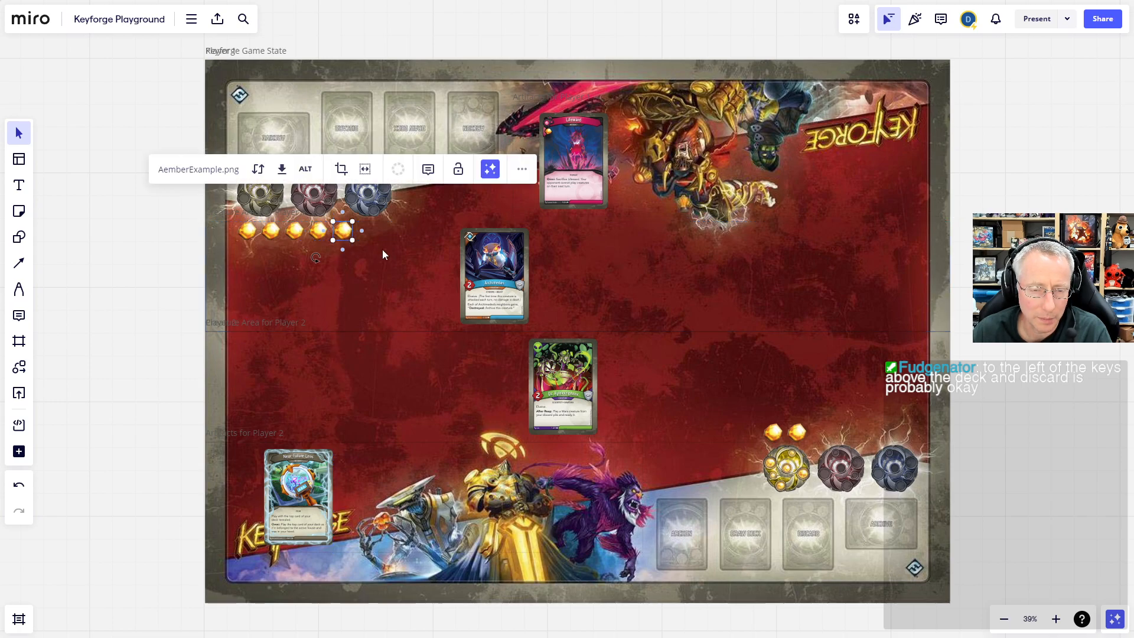
pyautogui.click(427, 266)
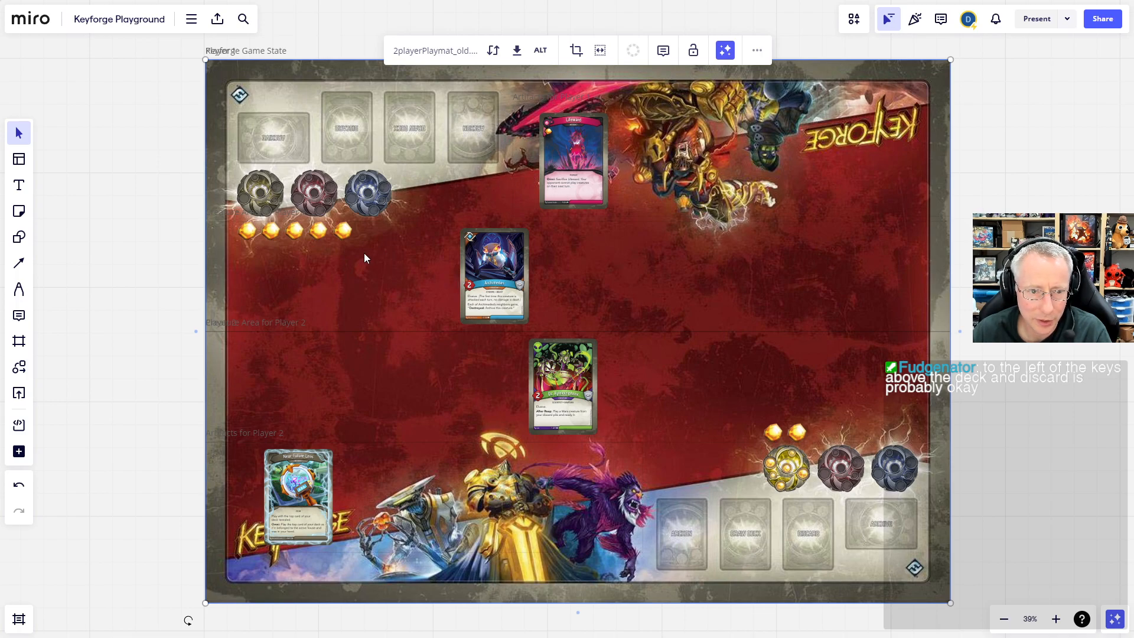
pyautogui.moveTo(373, 242); pyautogui.dragTo(333, 240)
pyautogui.hotkey('ctrl', 'z')
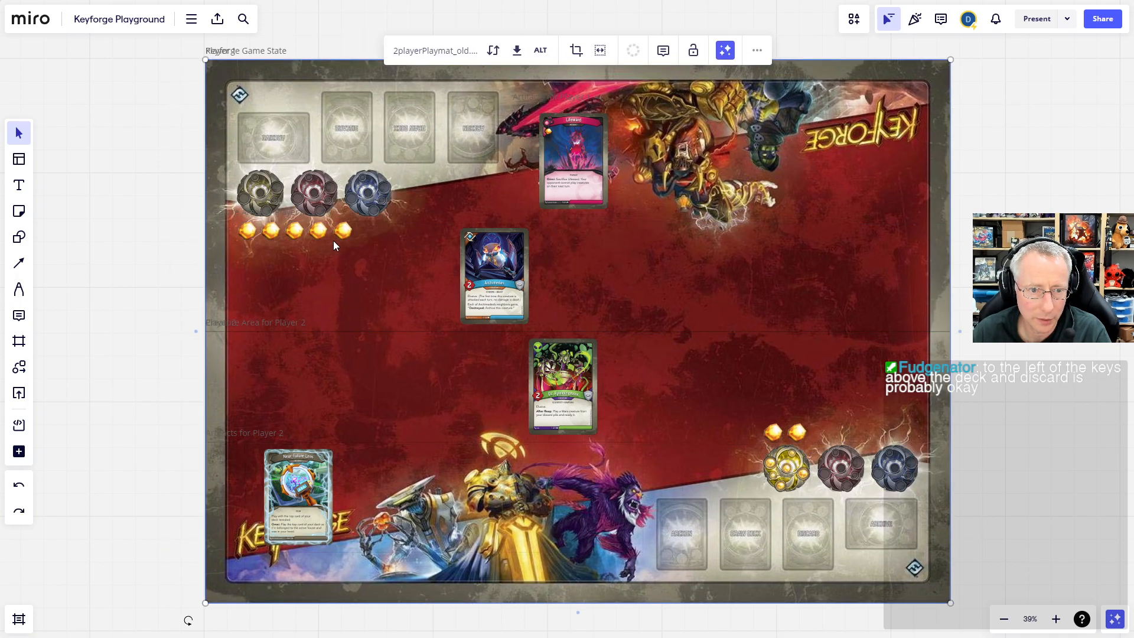
# Move the row of five Æmber tokens beside the opposing player's blue key, below the deck and archon slots.
pyautogui.moveTo(162, 229); pyautogui.dragTo(504, 183)
pyautogui.hotkey('ctrl', 'z')
pyautogui.click(342, 239)
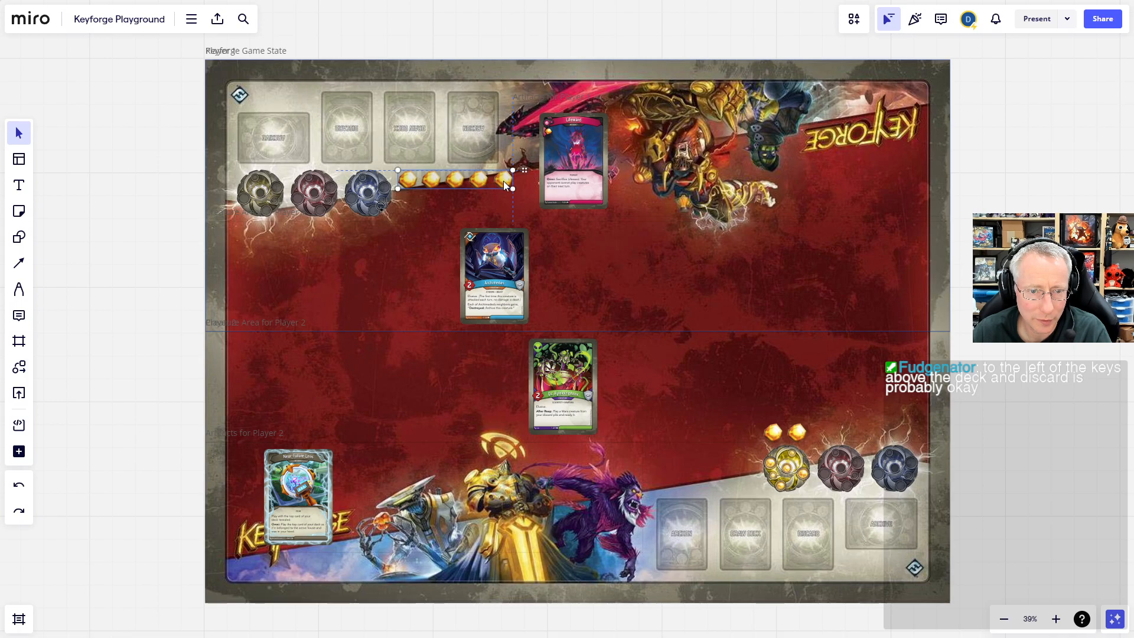
pyautogui.moveTo(504, 180); pyautogui.dragTo(502, 179)
# Close the gaps between the five Æmber tokens in the opposing player's row by moving them individually.
pyautogui.scroll(5, 502, 180)
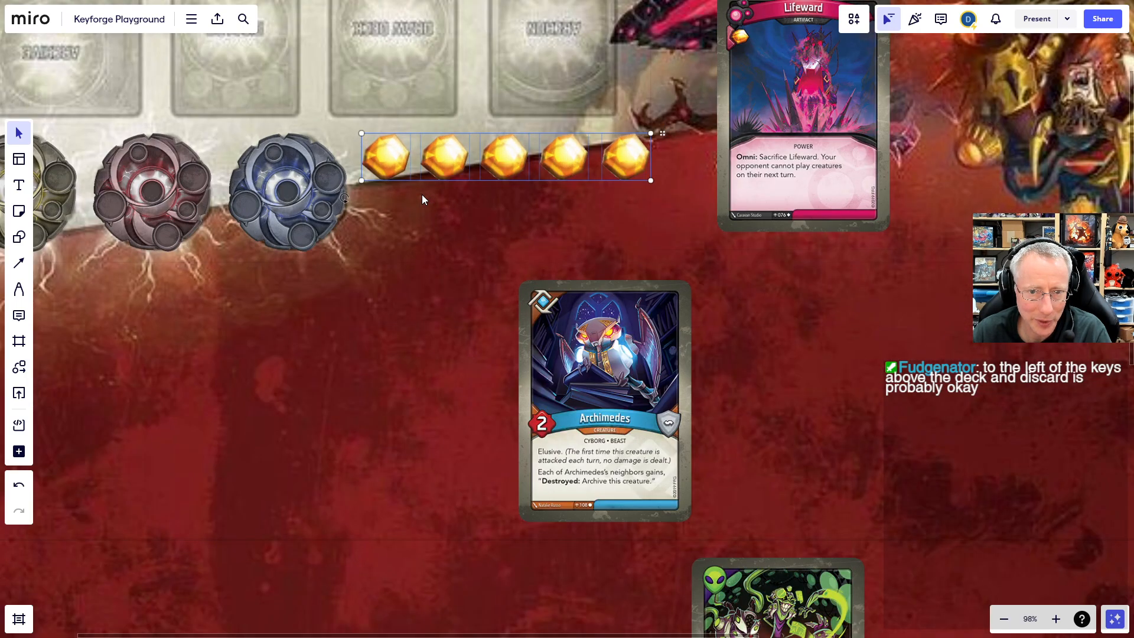
pyautogui.click(745, 94)
pyautogui.click(699, 119)
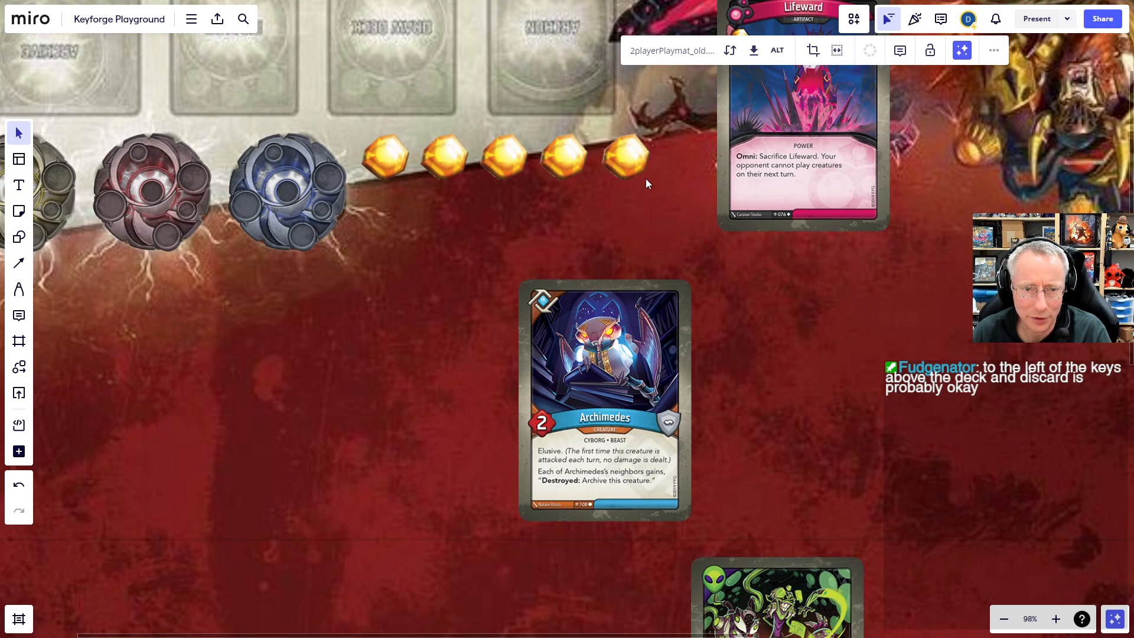
pyautogui.click(628, 154)
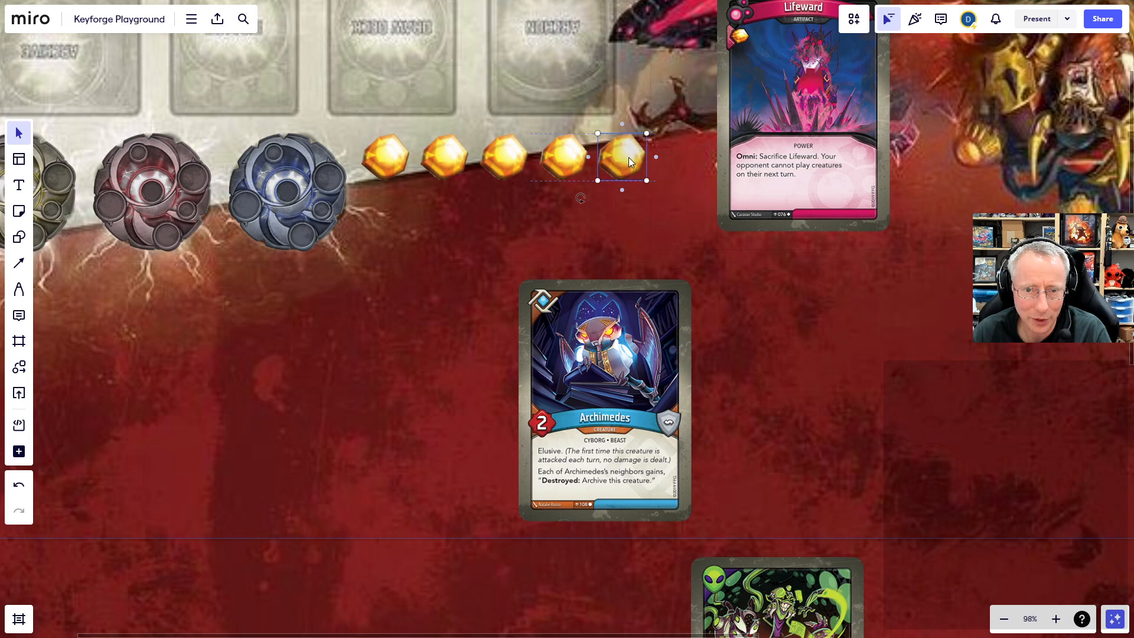
pyautogui.moveTo(630, 156); pyautogui.dragTo(530, 162)
pyautogui.moveTo(452, 157); pyautogui.dragTo(470, 158)
pyautogui.moveTo(400, 161); pyautogui.dragTo(434, 167)
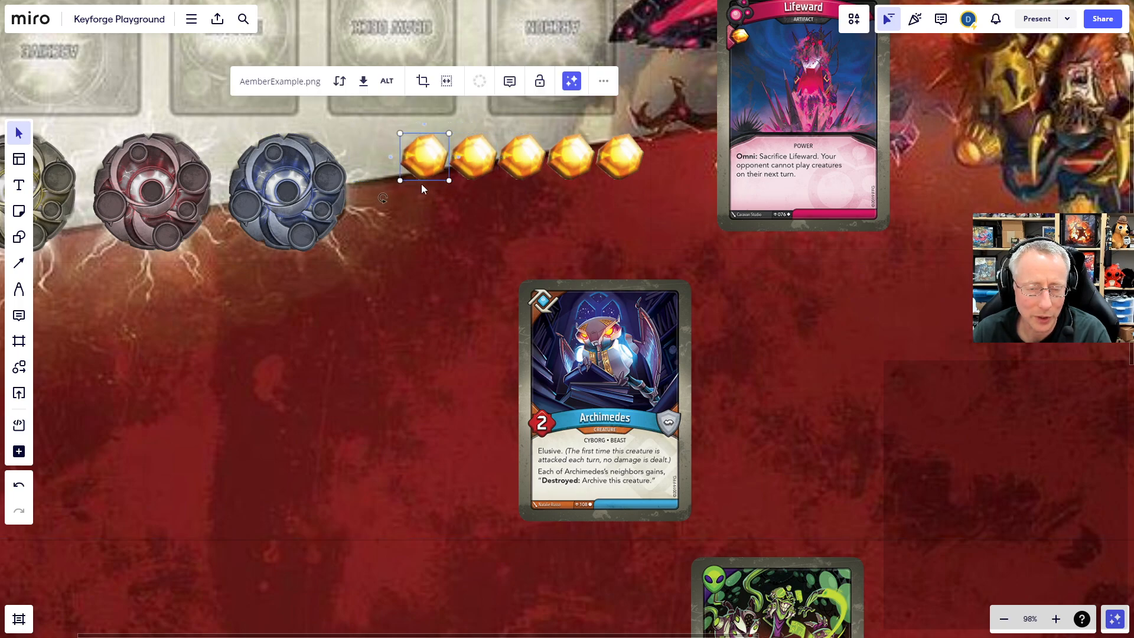
# Paste an Æmber token directly beside the blue key and delete the token at the far end of that row.
pyautogui.hotkey('ctrl', 'v')
pyautogui.moveTo(423, 181); pyautogui.dragTo(377, 167)
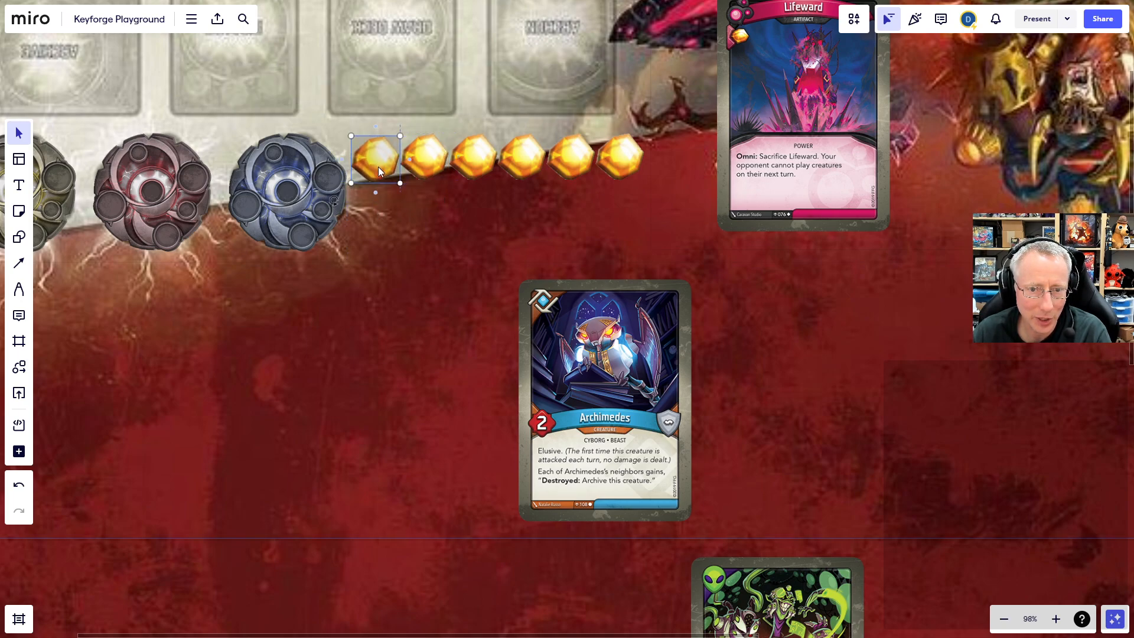
pyautogui.moveTo(379, 167); pyautogui.dragTo(379, 167)
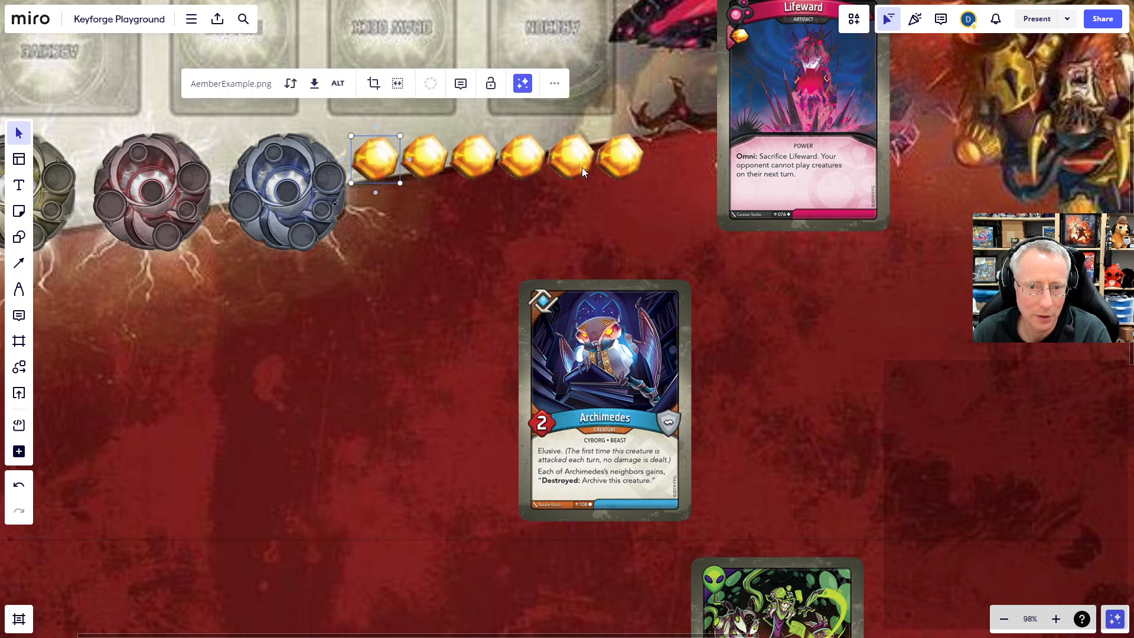
pyautogui.click(623, 158)
pyautogui.press('Delete')
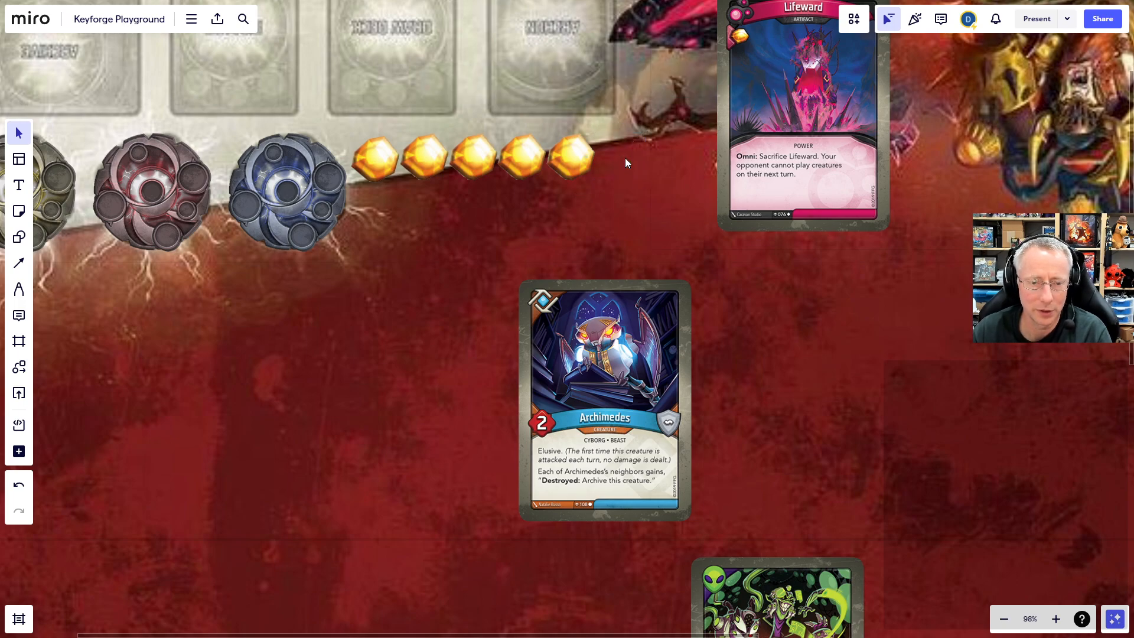
# Move the second Æmber token above Player 2's yellow key closer to the first one.
pyautogui.scroll(-3, 623, 197)
pyautogui.moveTo(977, 416); pyautogui.dragTo(573, 189)
pyautogui.click(586, 293)
pyautogui.click(618, 293)
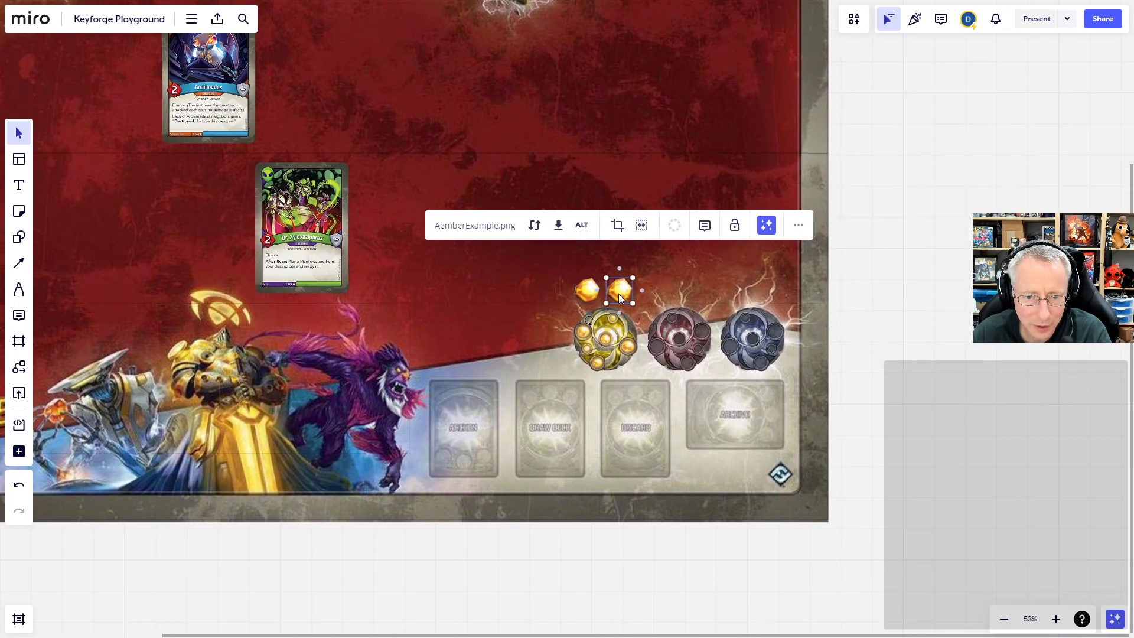
pyautogui.moveTo(619, 293); pyautogui.dragTo(614, 293)
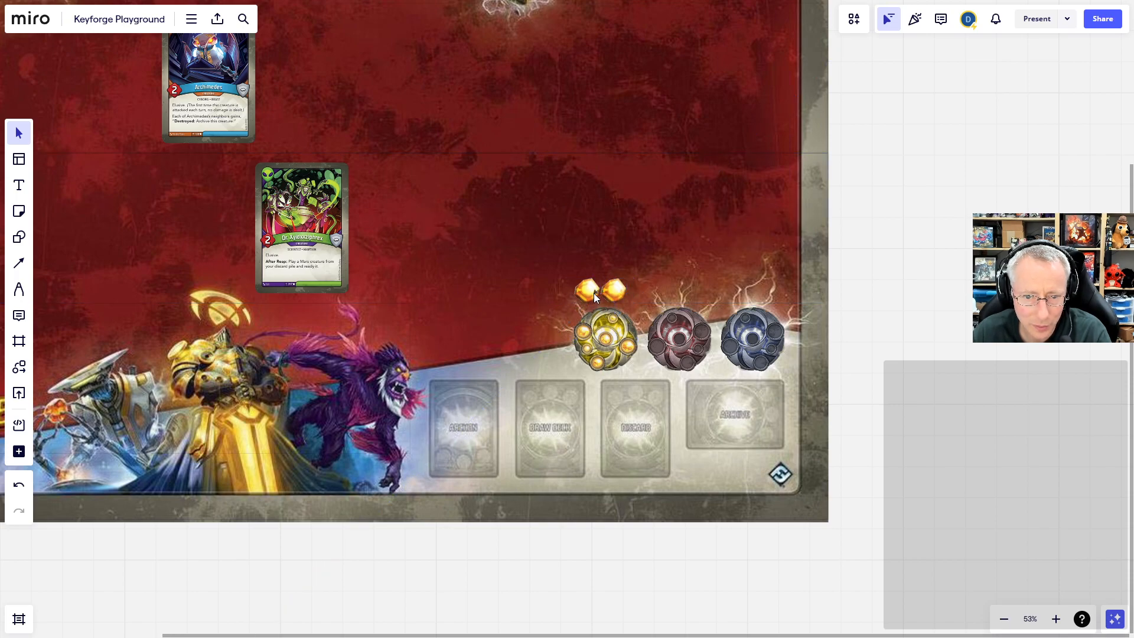
pyautogui.click(592, 292)
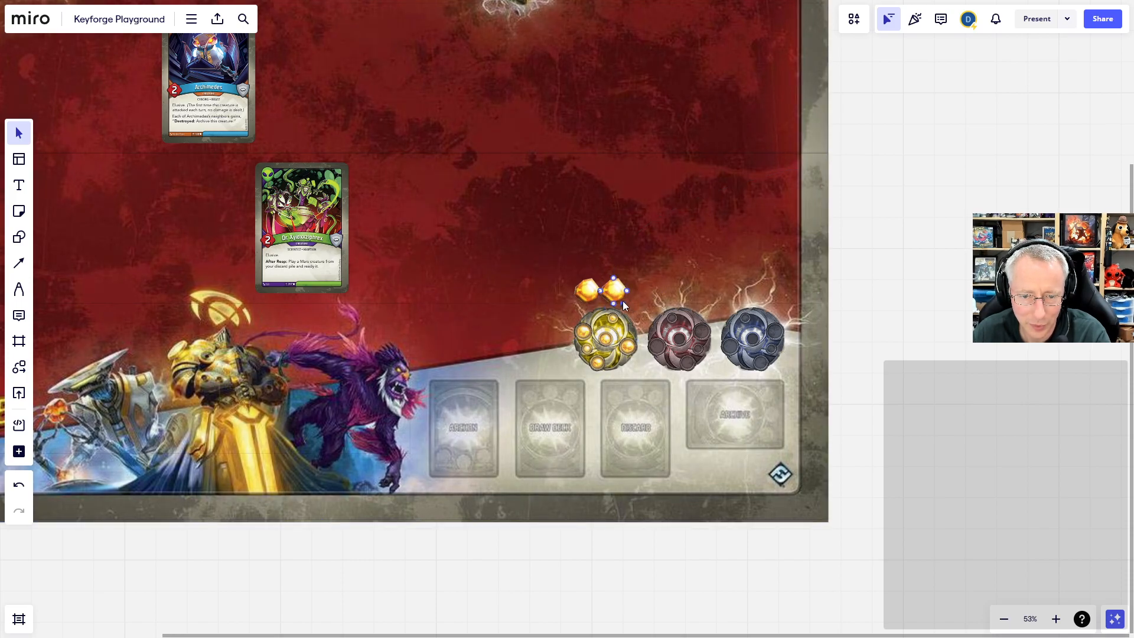
pyautogui.click(629, 308)
pyautogui.press('Delete')
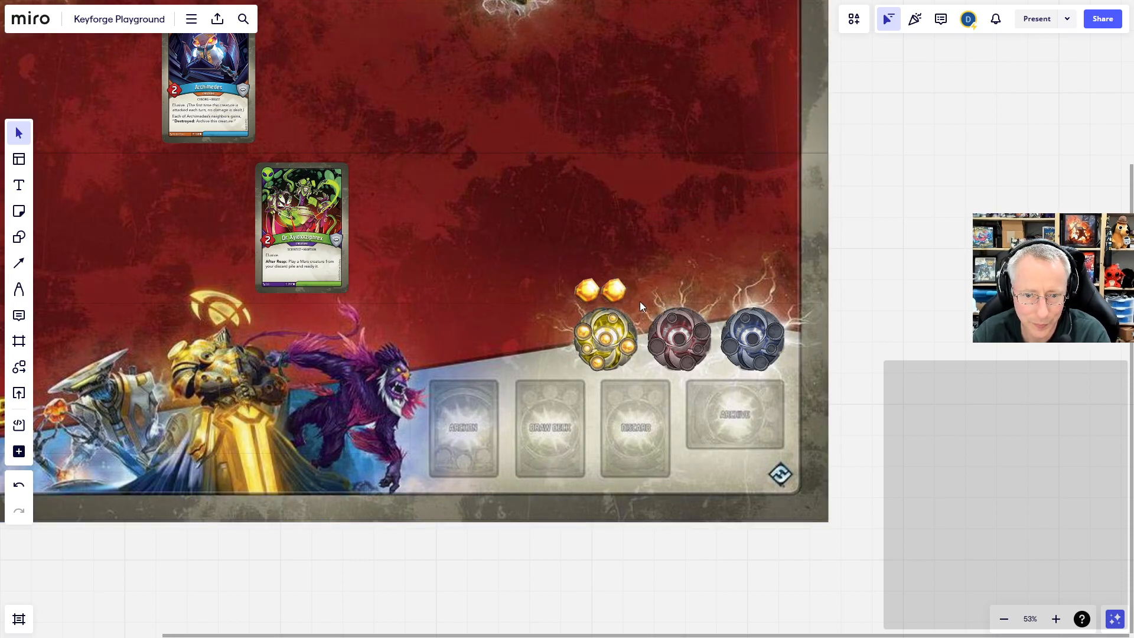
# Move Player 2's two Æmber tokens together to beside the yellow key, above the archon and draw deck slots.
pyautogui.click(611, 293)
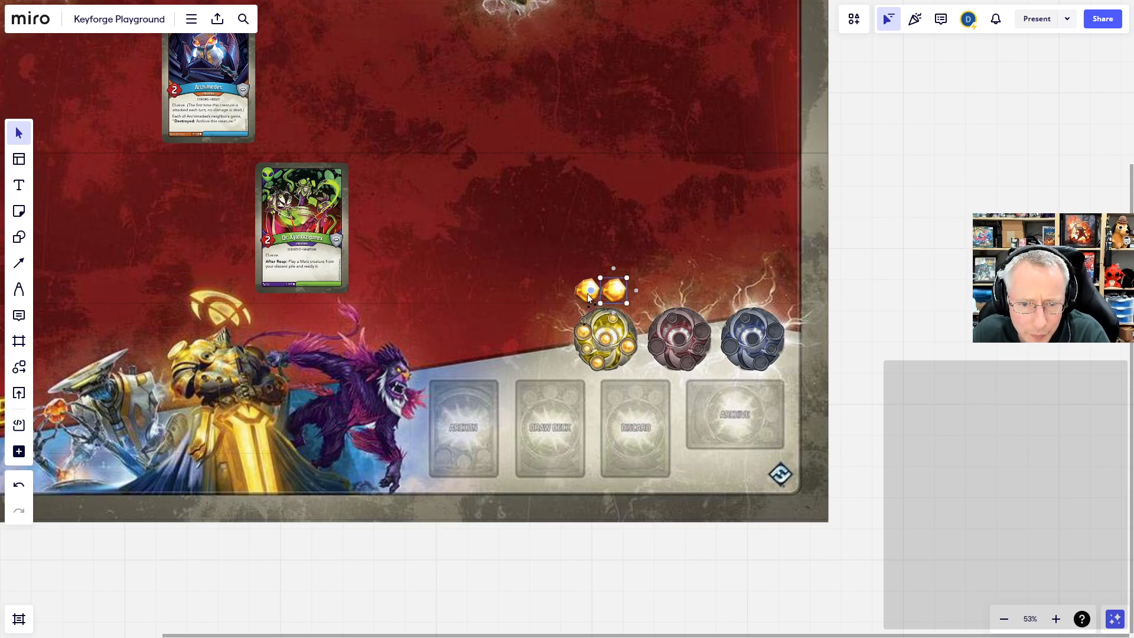
pyautogui.keyDown('shift'); pyautogui.click(583, 293); pyautogui.keyUp('shift')
pyautogui.moveTo(614, 294); pyautogui.dragTo(558, 360)
pyautogui.scroll(-4, 655, 354)
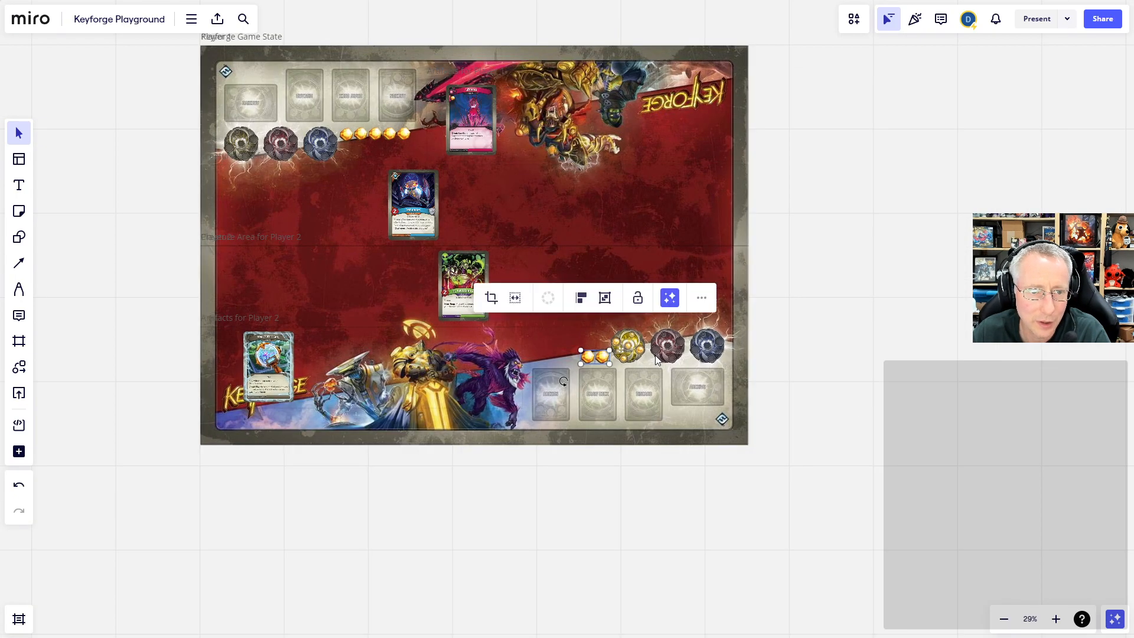
pyautogui.scroll(2, 655, 356)
pyautogui.moveTo(523, 228); pyautogui.dragTo(640, 329)
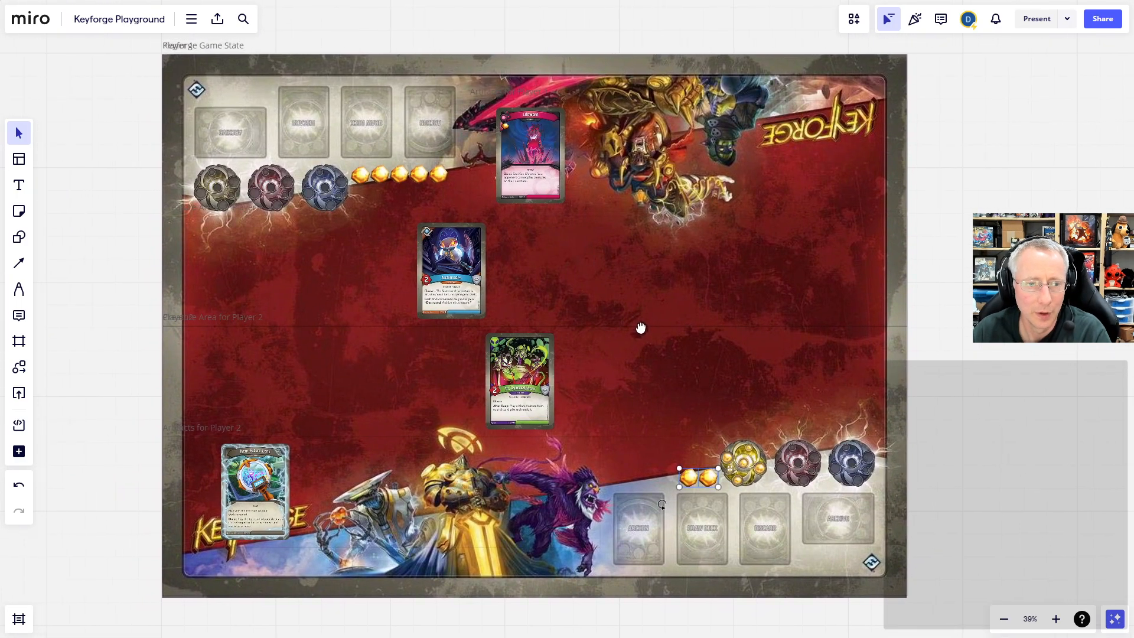
pyautogui.scroll(2, 603, 303)
pyautogui.scroll(-2, 603, 303)
pyautogui.moveTo(602, 287); pyautogui.dragTo(614, 294)
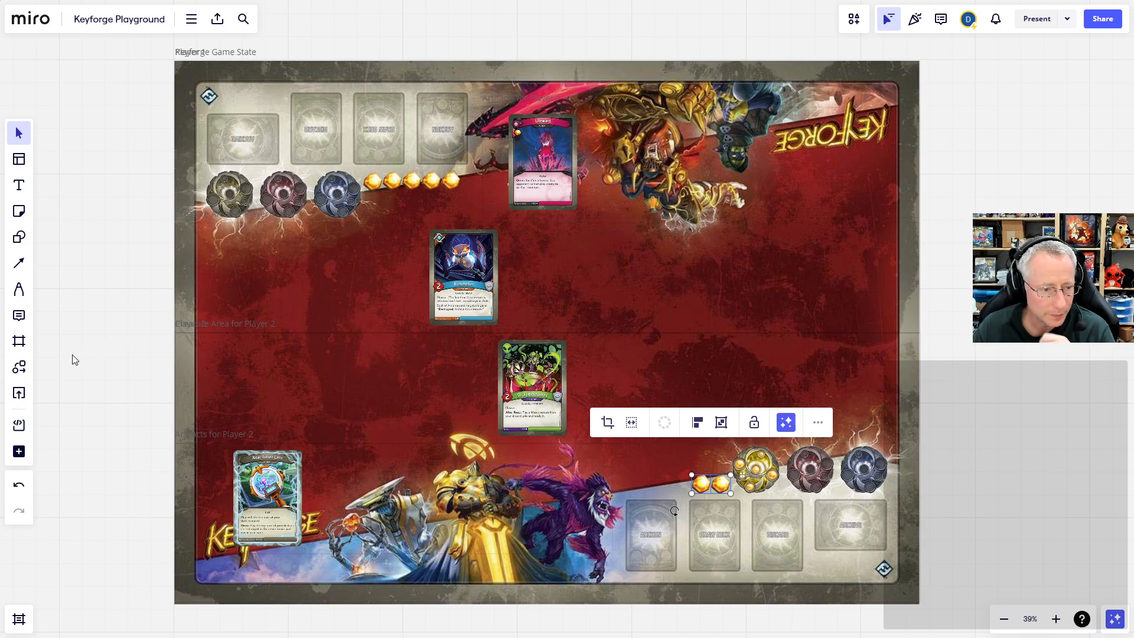
# Insert the xyp-the-implanter card image from Google Drive's X folder and place it beside Player 2's creature card.
pyautogui.click(28, 393)
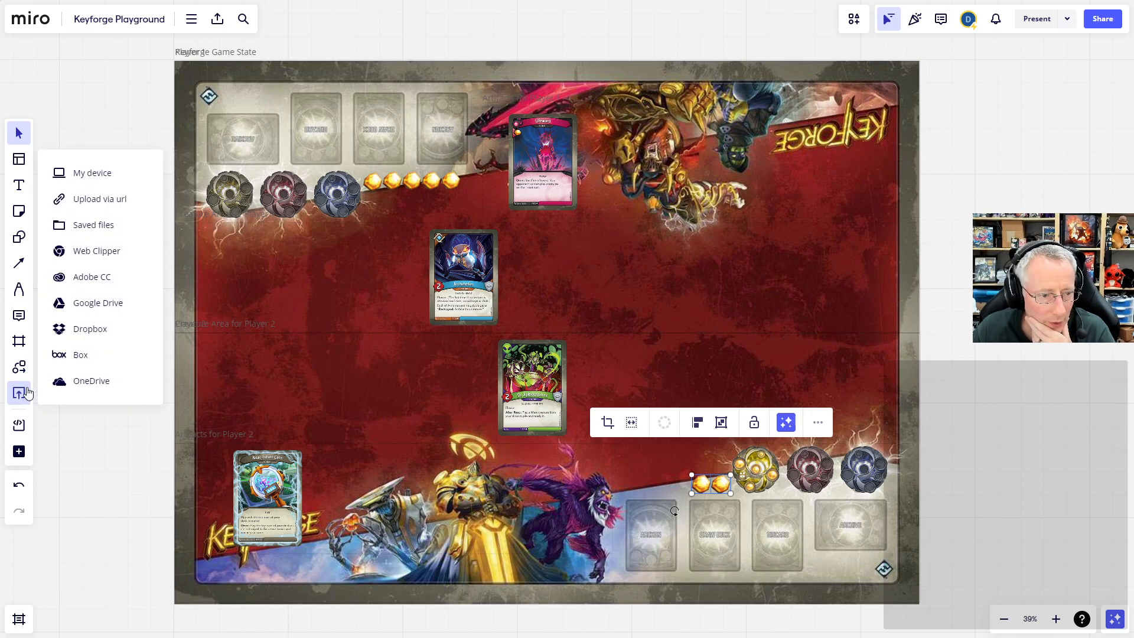
pyautogui.click(98, 309)
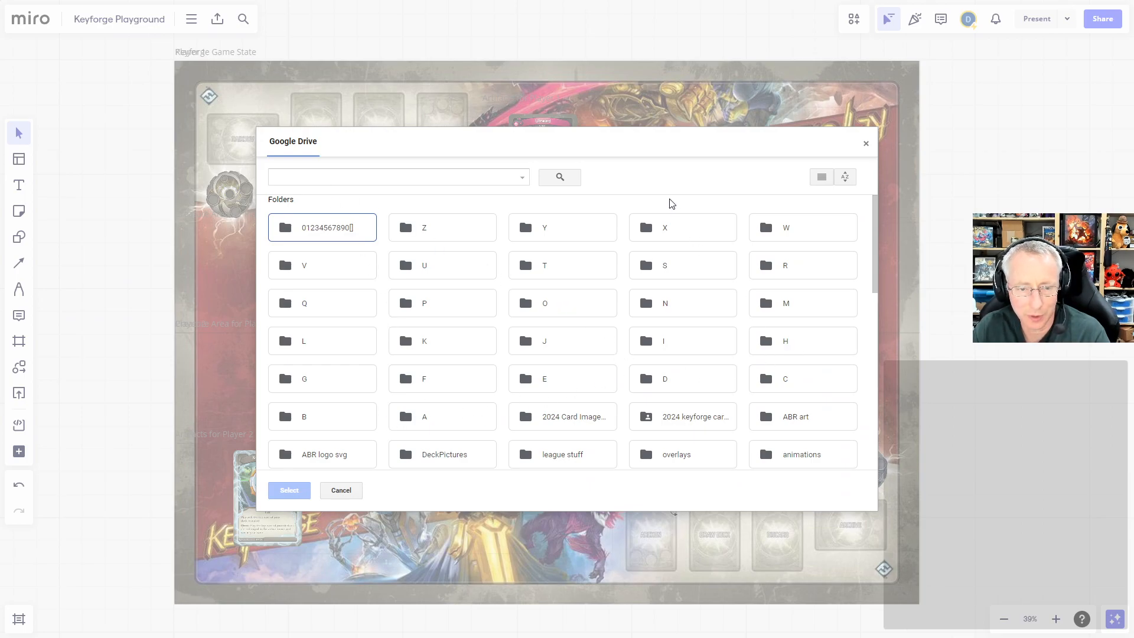
pyautogui.doubleClick(664, 233)
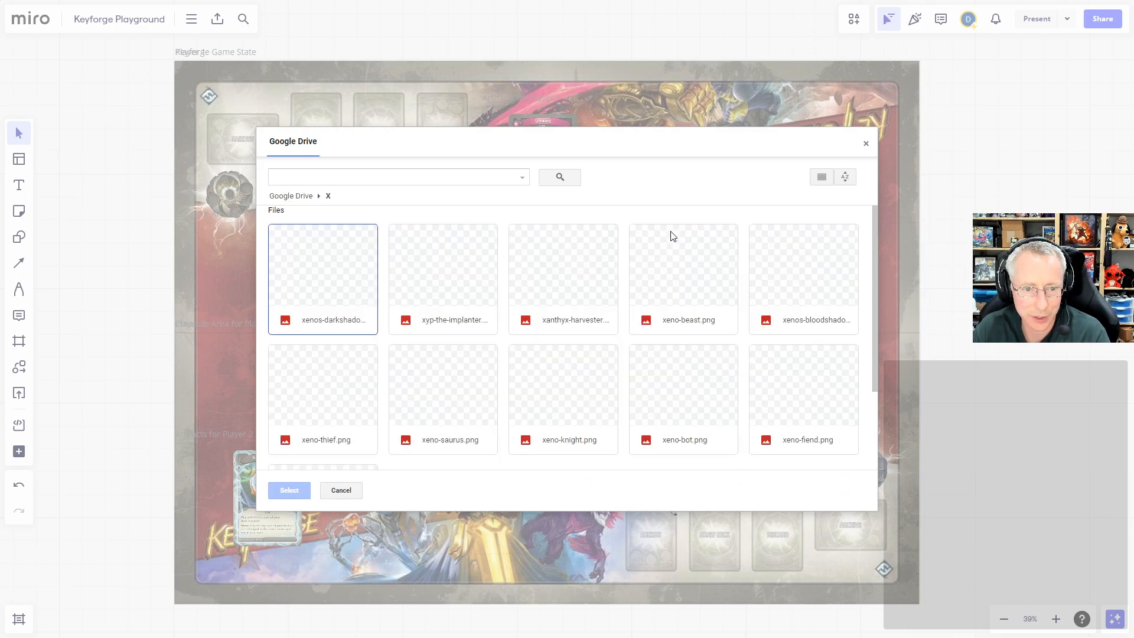
pyautogui.doubleClick(457, 275)
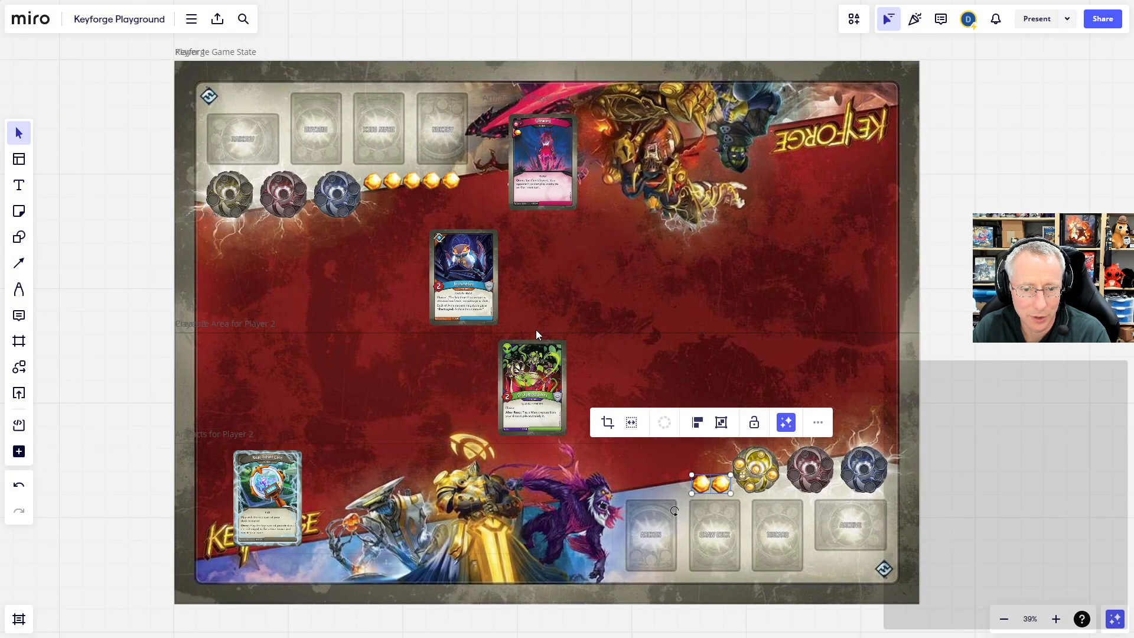
pyautogui.moveTo(555, 307); pyautogui.dragTo(598, 368)
pyautogui.click(719, 368)
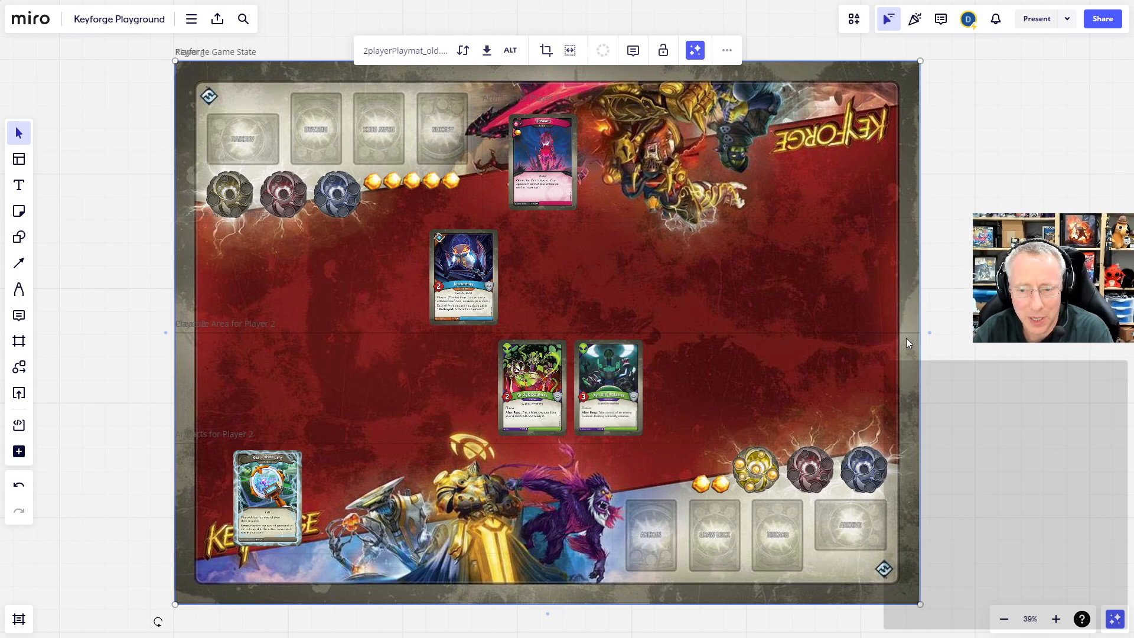
# Add a new frame beside the playmat and reshape it into a narrow column matching the playmat's full height.
pyautogui.moveTo(980, 332); pyautogui.dragTo(899, 330)
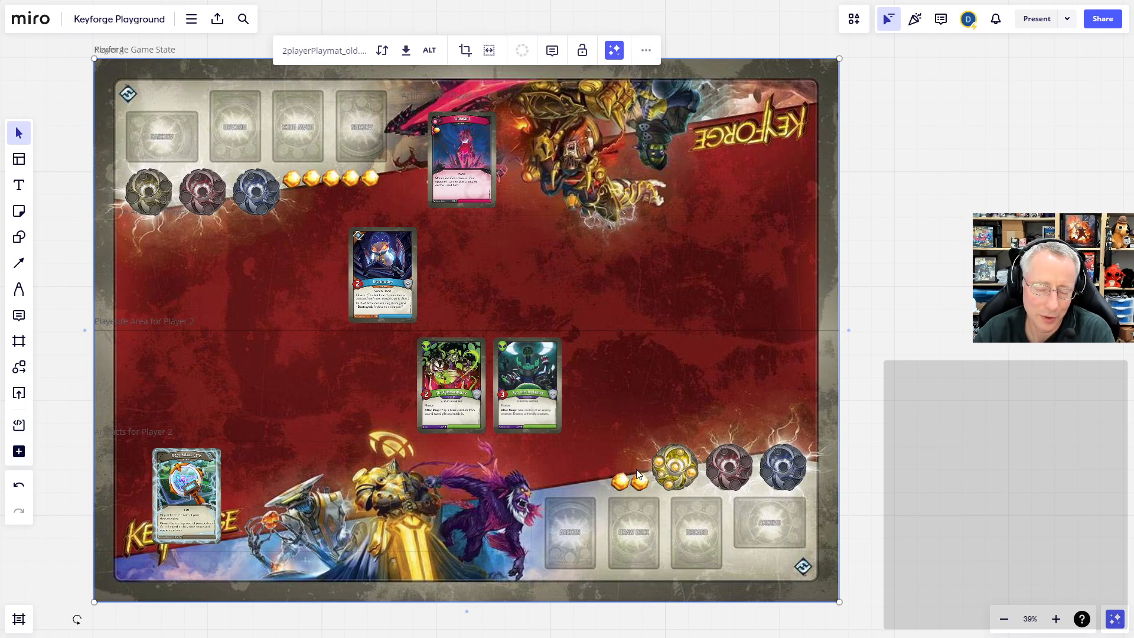
pyautogui.click(19, 341)
pyautogui.click(62, 355)
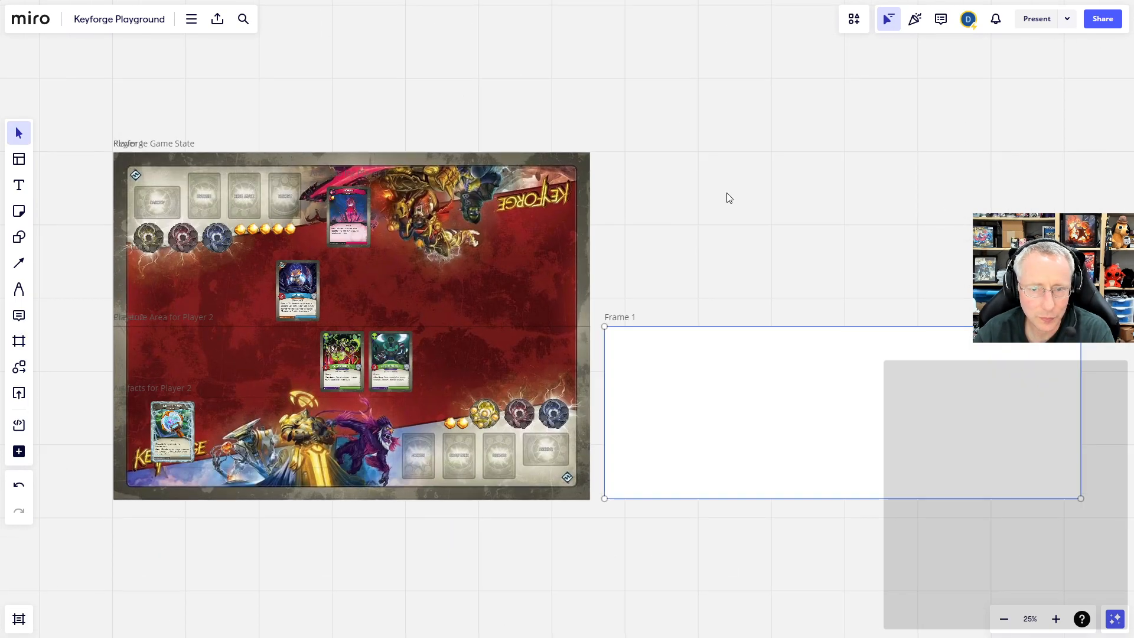
pyautogui.moveTo(652, 327); pyautogui.dragTo(655, 177)
pyautogui.moveTo(1087, 324); pyautogui.dragTo(721, 501)
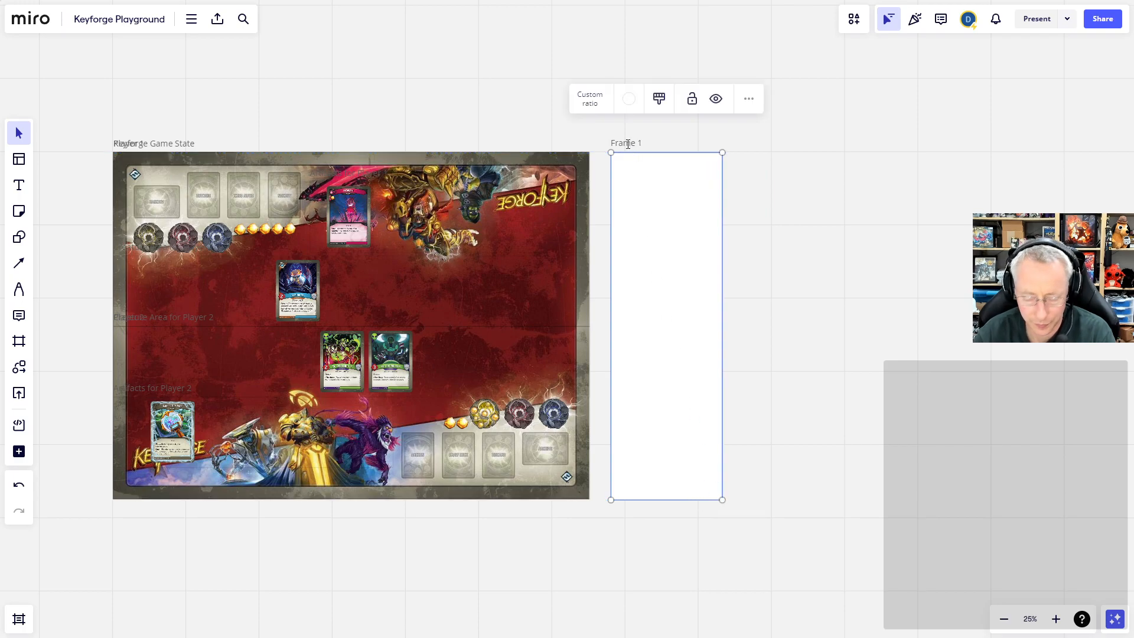
# Rename the new frame as Tokens.
pyautogui.hotkey('ctrl', 'a')
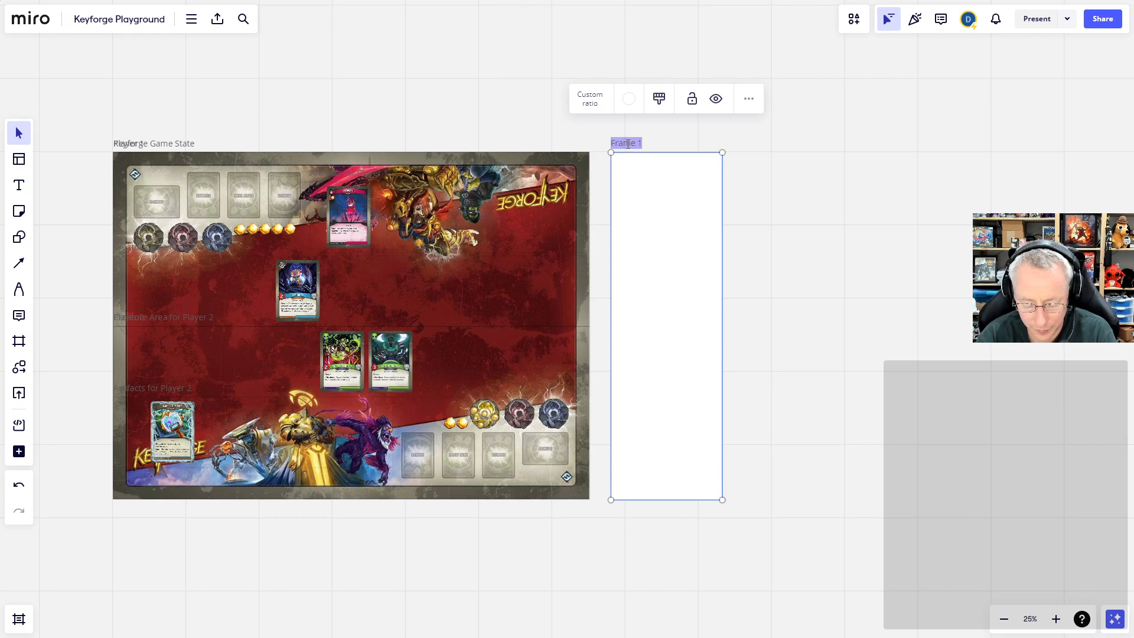
pyautogui.write('Tokens')
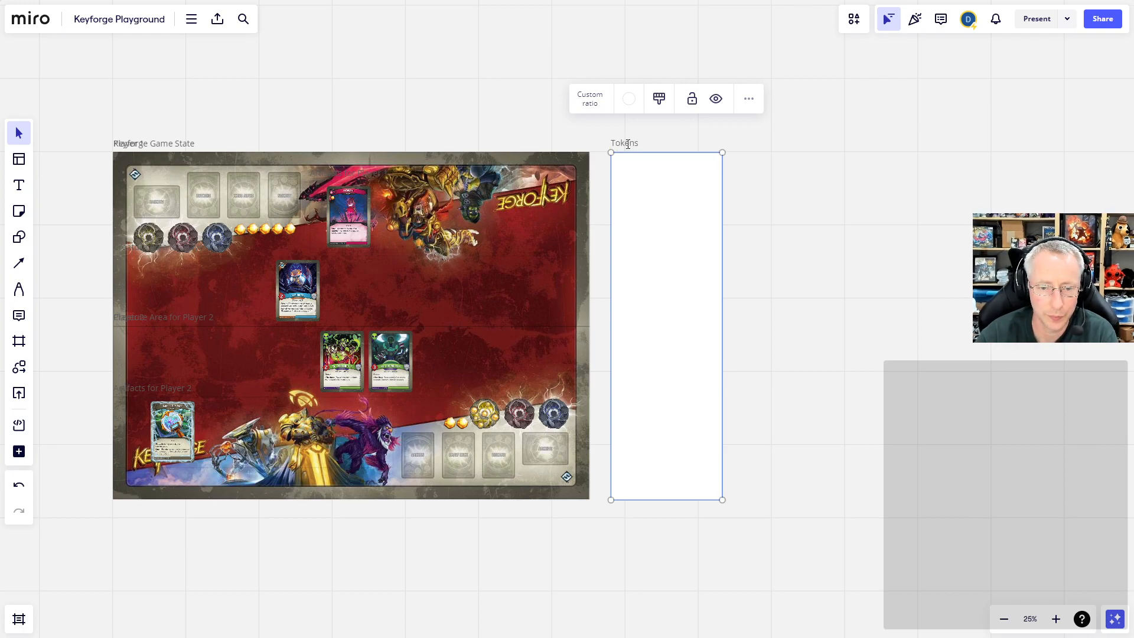
pyautogui.click(681, 294)
# Copy an Æmber token into the top of the Tokens frame and paste copies to form a row of six.
pyautogui.click(450, 423)
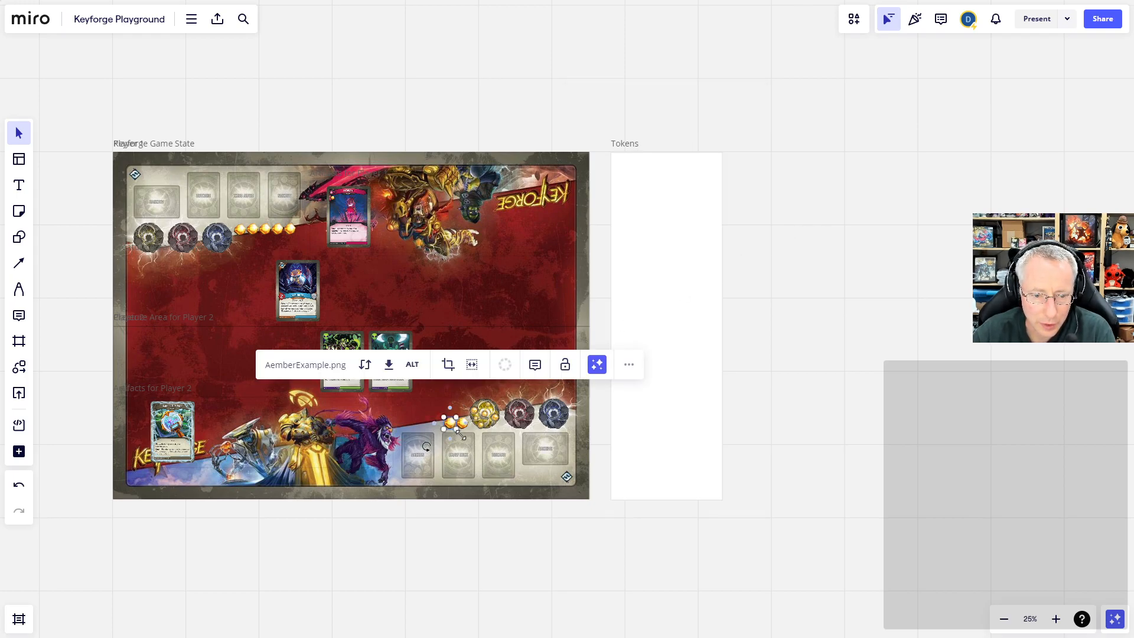
pyautogui.moveTo(455, 428); pyautogui.dragTo(684, 171)
pyautogui.hotkey('ctrl', 'v')
pyautogui.hotkey('ctrl', 'v')
pyautogui.hotkey('ctrl', 'v')
pyautogui.hotkey('ctrl', 'v')
pyautogui.hotkey('ctrl', 'v')
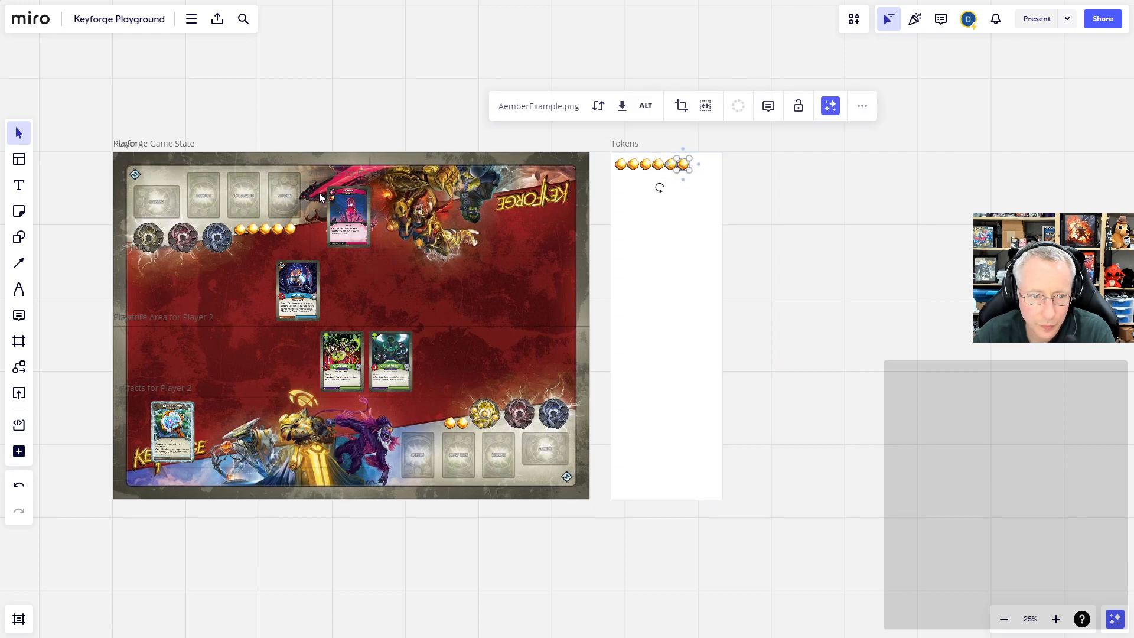
# Paste a copy of Player 1's three keys together with the playmat and its frames, and move it beyond the Tokens frame.
pyautogui.click(227, 242)
pyautogui.keyDown('shift'); pyautogui.click(182, 246); pyautogui.keyUp('shift')
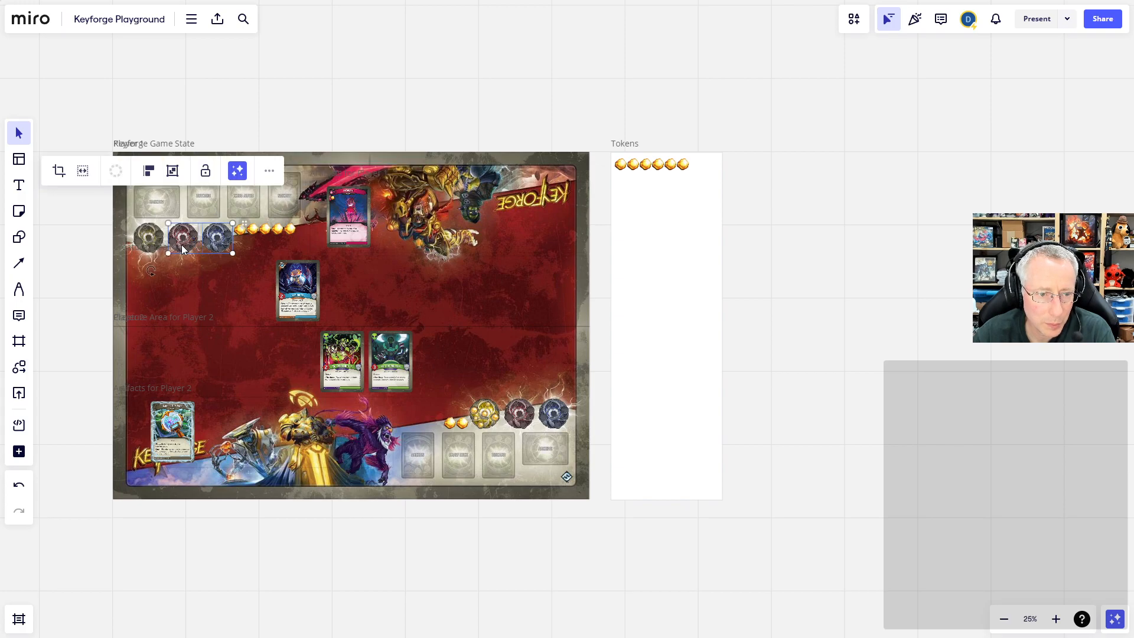
pyautogui.keyDown('shift'); pyautogui.click(151, 247); pyautogui.keyUp('shift')
pyautogui.keyDown('shift'); pyautogui.click(172, 281); pyautogui.keyUp('shift')
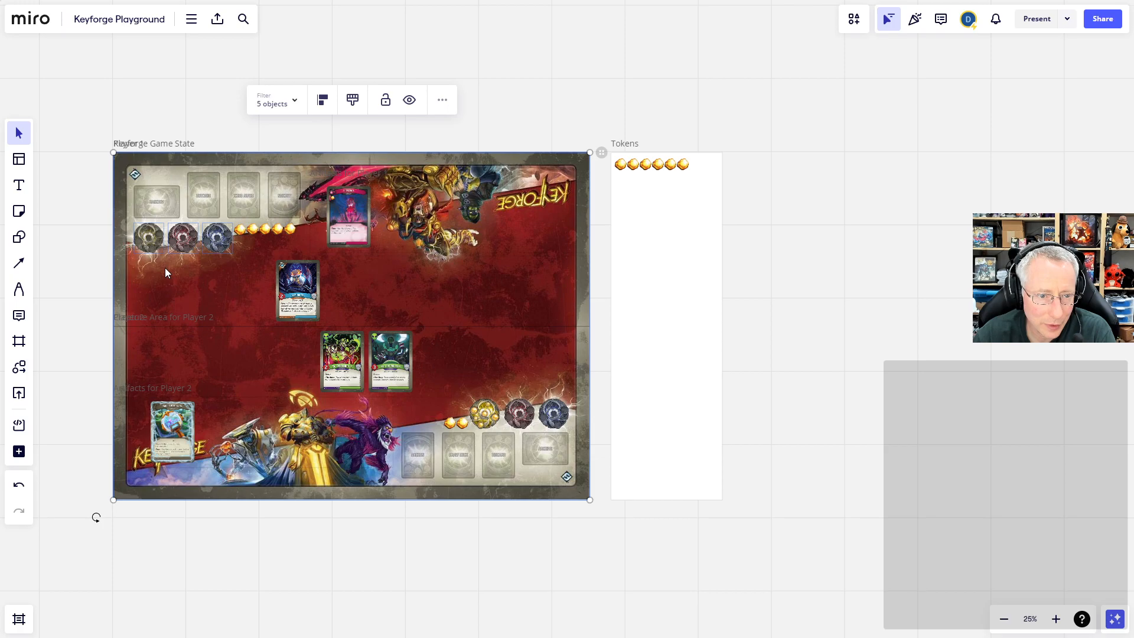
pyautogui.hotkey('ctrl', 'v')
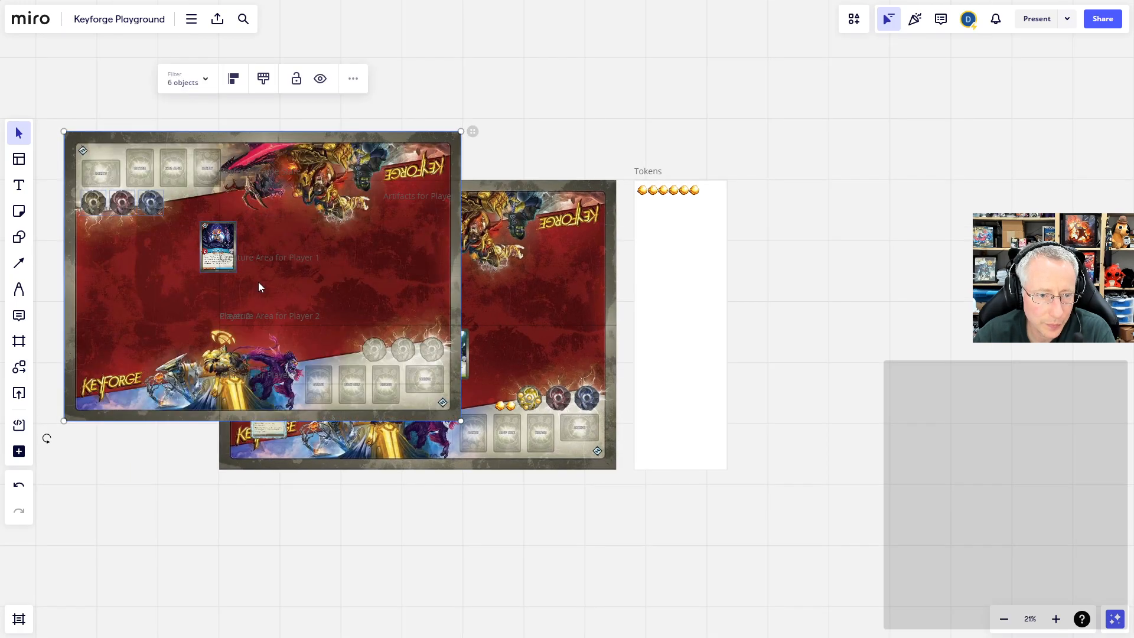
pyautogui.moveTo(233, 153); pyautogui.dragTo(922, 243)
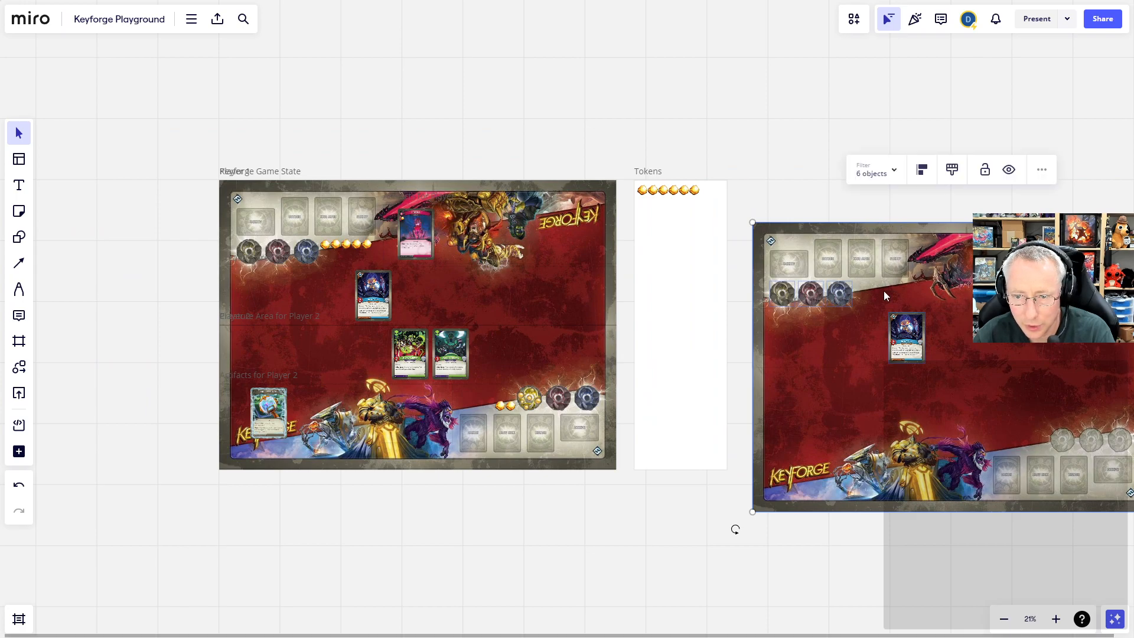
# Delete the copied playmat, creature card and frames, and move the three copied keys below the Æmber row in the Tokens frame.
pyautogui.click(834, 203)
pyautogui.click(884, 255)
pyautogui.press('Delete')
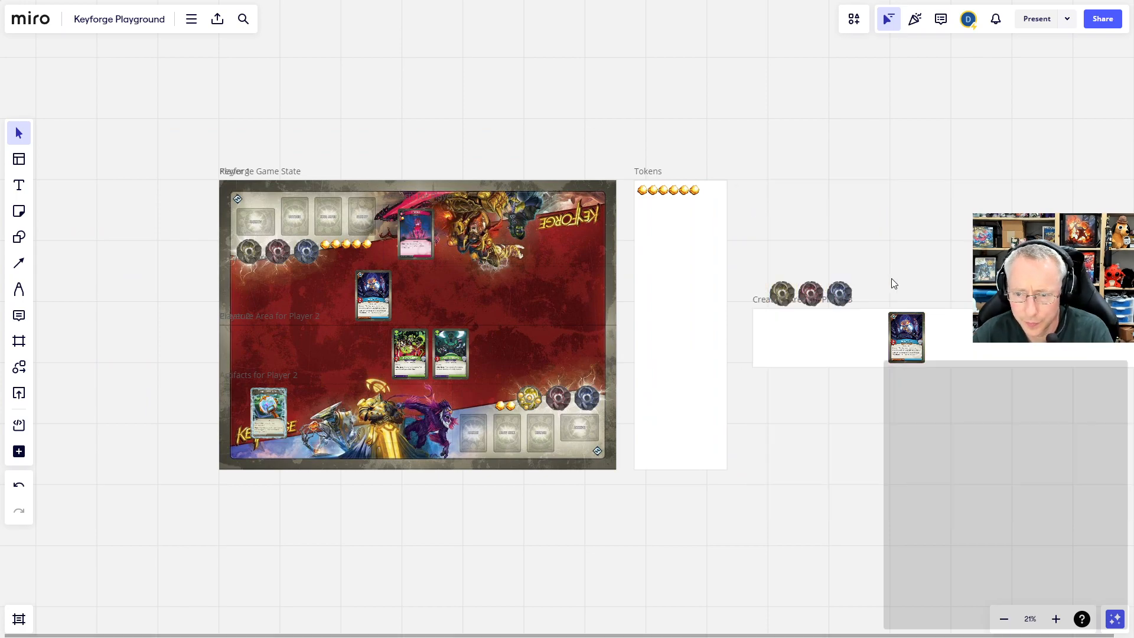
pyautogui.click(910, 343)
pyautogui.press('Delete')
pyautogui.click(913, 347)
pyautogui.press('Delete')
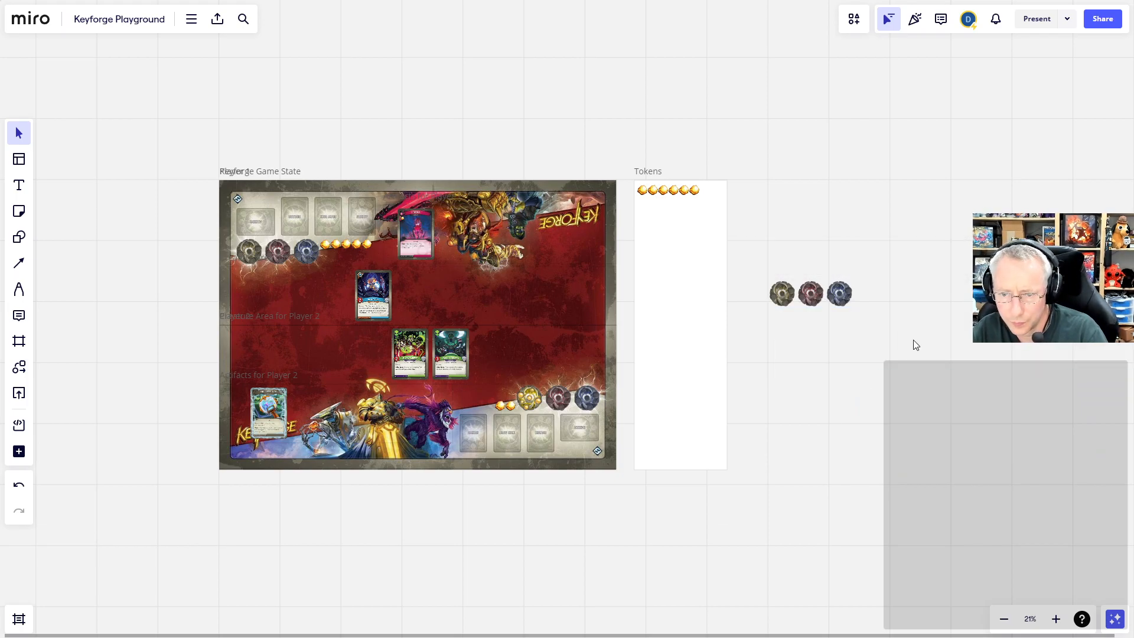
pyautogui.hscroll(3, 856, 350)
pyautogui.moveTo(786, 320); pyautogui.dragTo(570, 221)
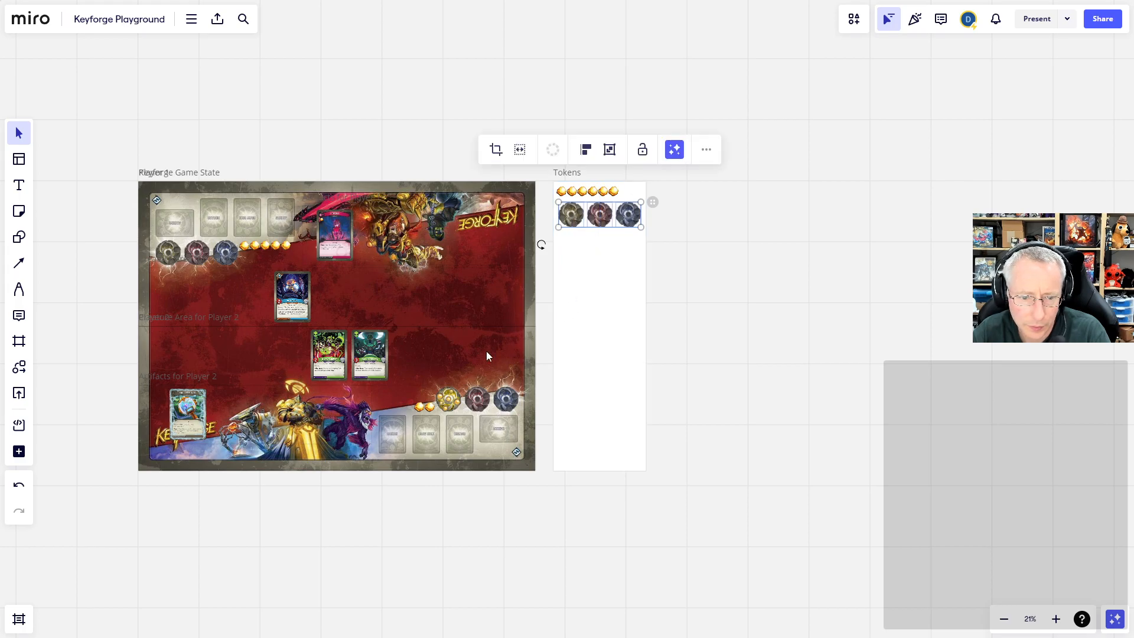
# Copy Player 2's forged yellow key into the Tokens frame, directly below the unforged yellow key.
pyautogui.click(453, 397)
pyautogui.hotkey('ctrl', 'c')
pyautogui.hotkey('ctrl', 'v')
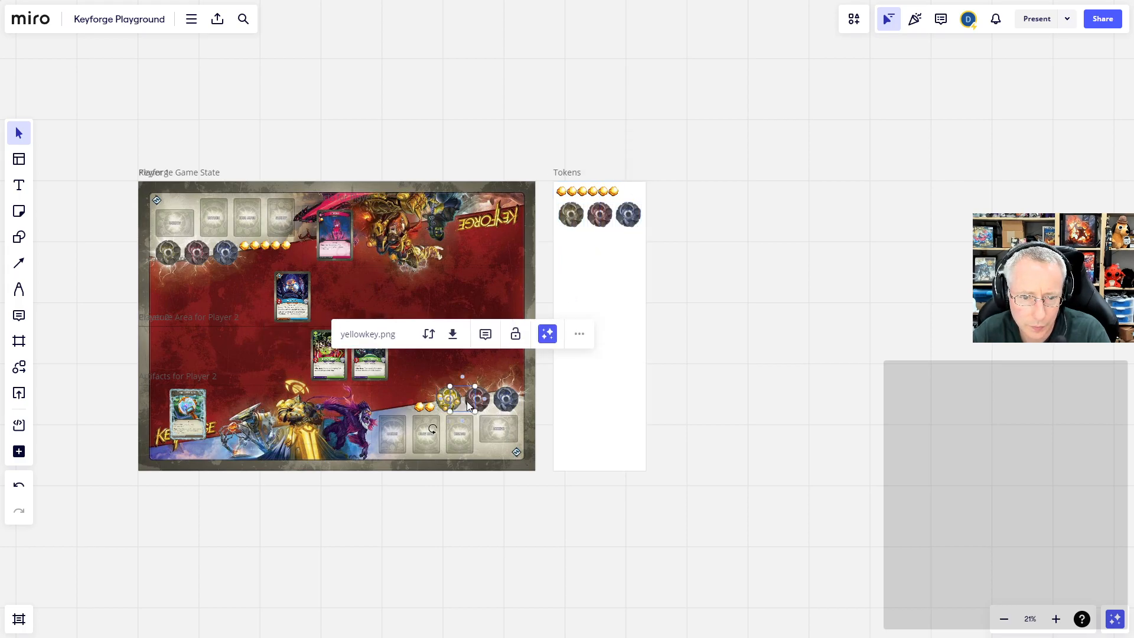
pyautogui.moveTo(463, 401); pyautogui.dragTo(570, 247)
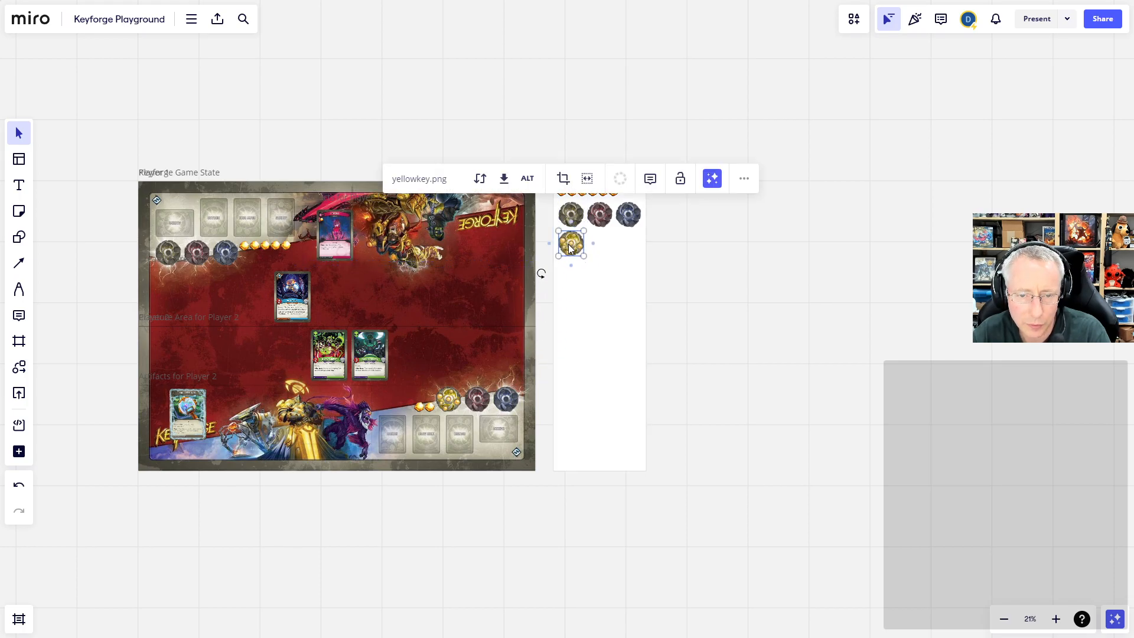
pyautogui.click(630, 254)
# Move the keys and the Æmber row down to the lower end of the Tokens frame.
pyautogui.moveTo(601, 222); pyautogui.dragTo(573, 426)
pyautogui.moveTo(628, 211); pyautogui.dragTo(564, 406)
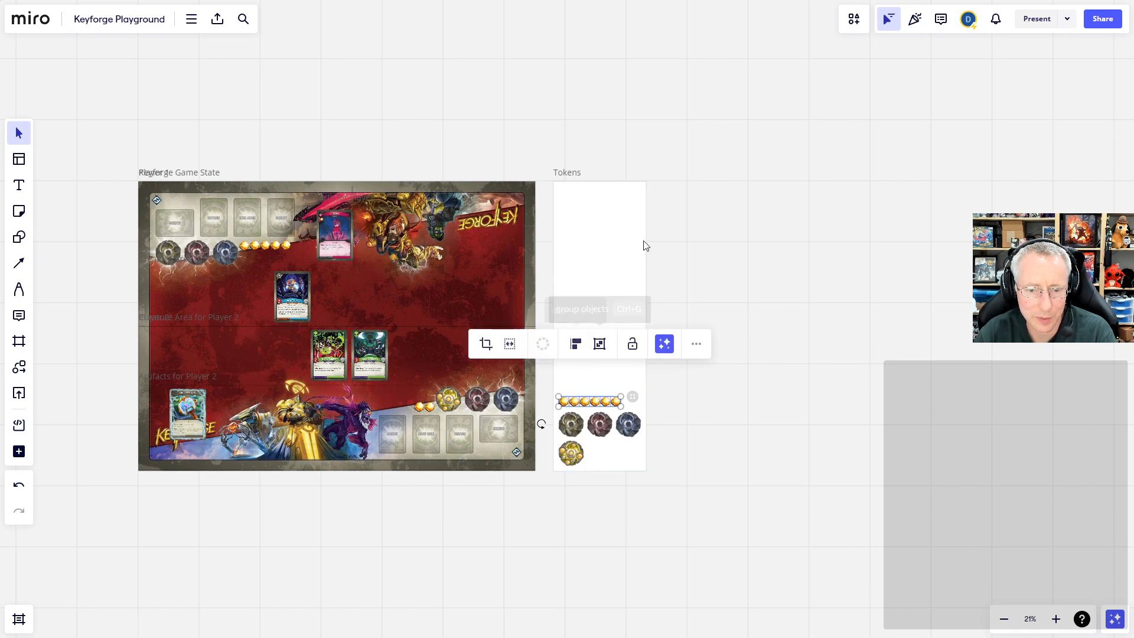
pyautogui.click(628, 244)
# Switch to the KeyForge box contents picture to check the available token types, and return to the Miro board.
pyautogui.hotkey('ctrl', 'Tab')
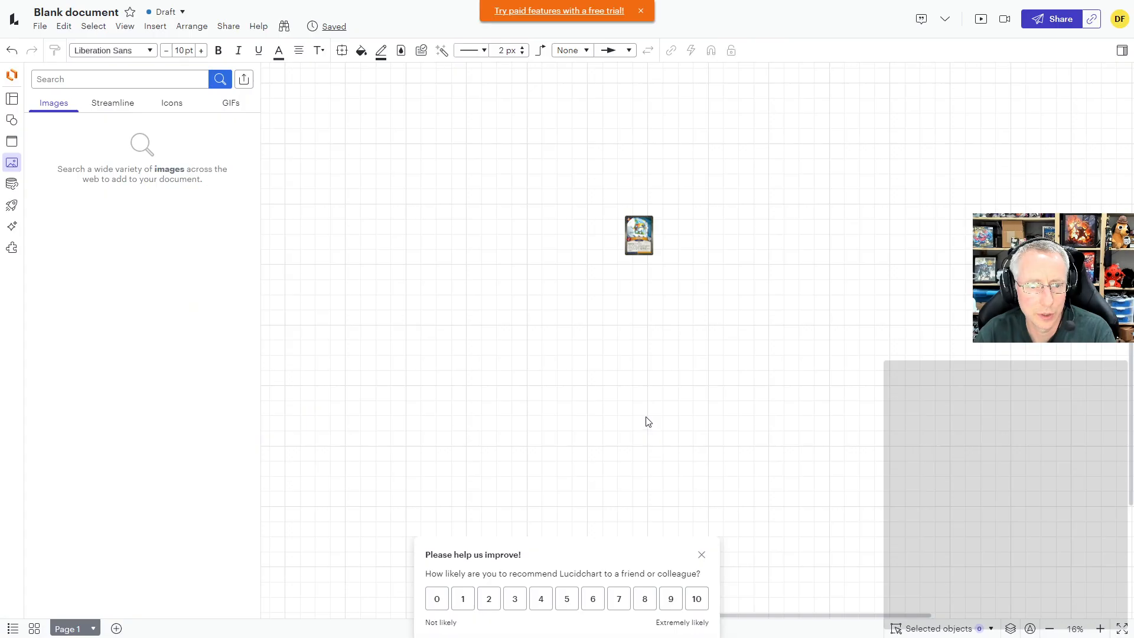
pyautogui.hotkey('ctrl', 'Tab')
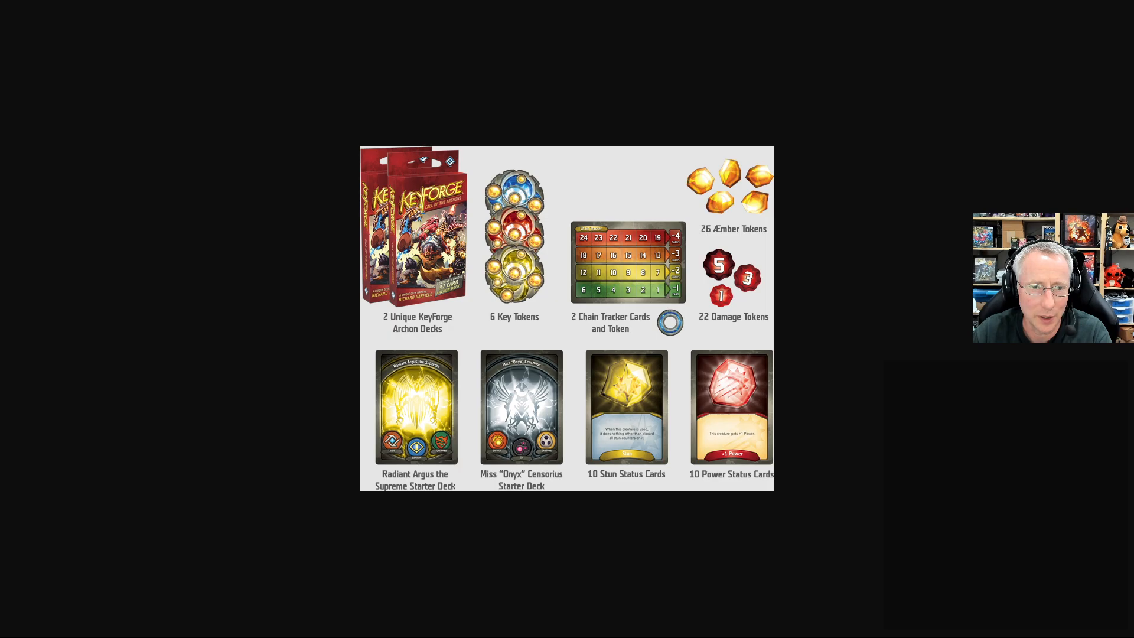
pyautogui.click(811, 267)
pyautogui.hotkey('alt', 'Tab')
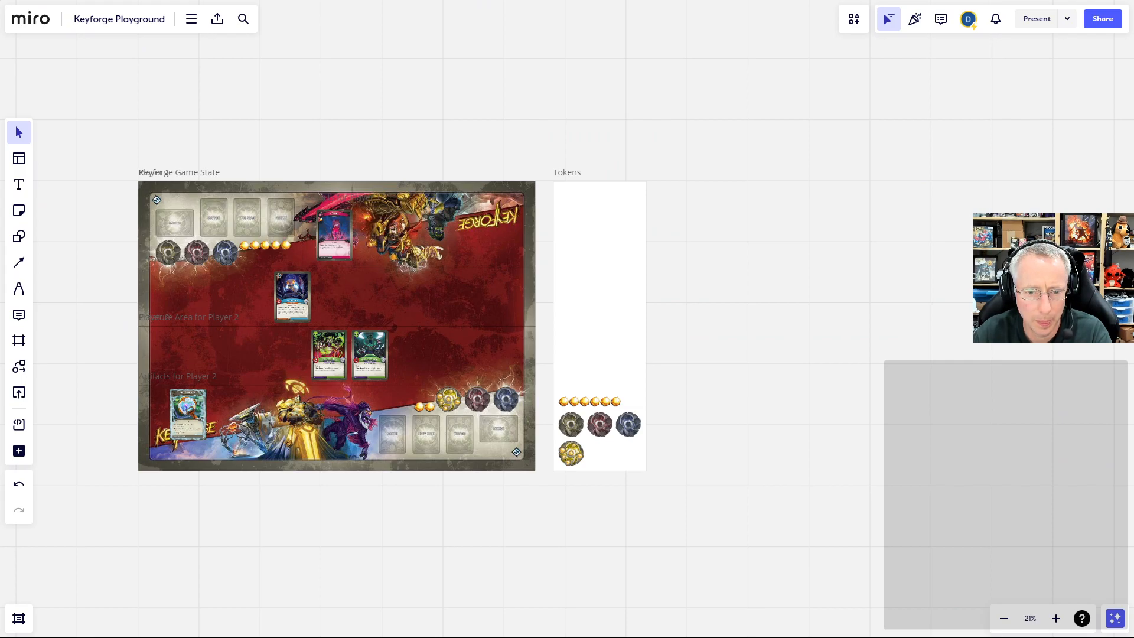
# Bring the 5, 1 and 3 damage token images into the Tokens frame and place the 1 token above the first Æmber token.
pyautogui.moveTo(497, 637); pyautogui.dragTo(603, 385)
pyautogui.scroll(6, 603, 387)
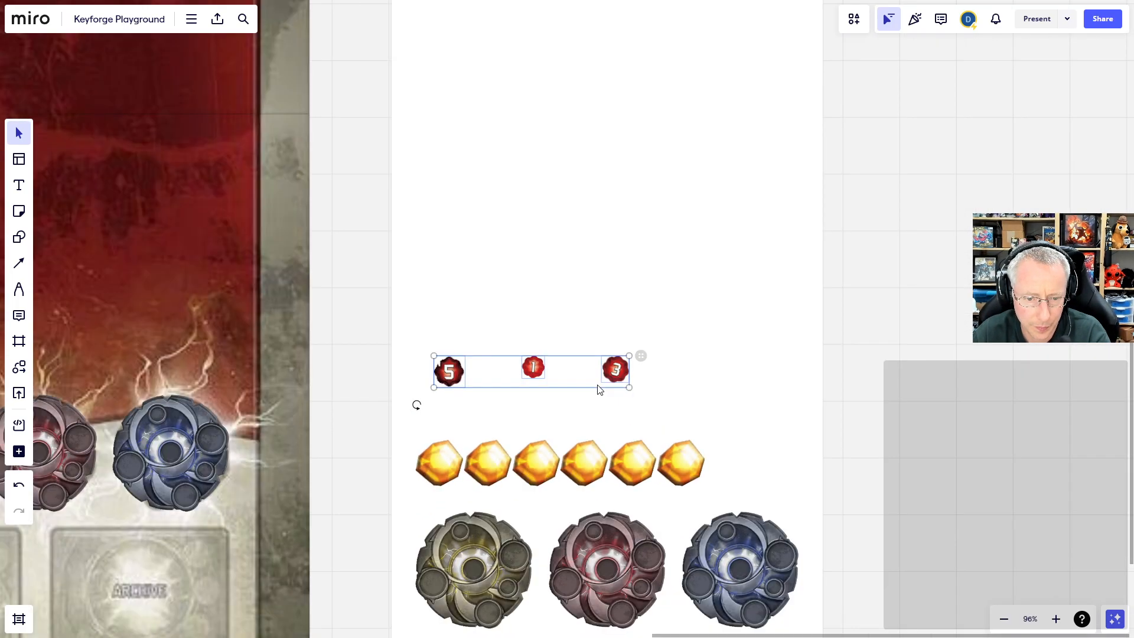
pyautogui.click(544, 405)
pyautogui.moveTo(534, 368); pyautogui.dragTo(430, 420)
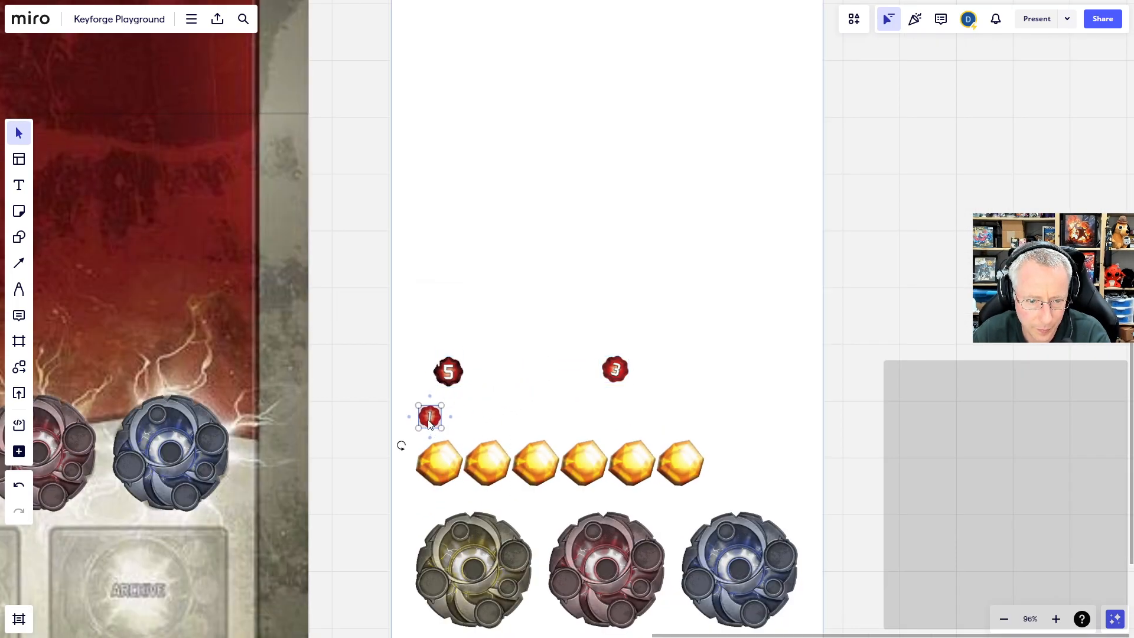
# Paste copies of the 1 damage token beside it to form a row of three.
pyautogui.hotkey('ctrl', 'c')
pyautogui.hotkey('ctrl', 'v')
pyautogui.moveTo(509, 428)
pyautogui.mouseDown()
pyautogui.moveTo(443, 419)
pyautogui.moveTo(512, 440)
pyautogui.mouseUp()
pyautogui.hotkey('ctrl', 'v')
pyautogui.press('Delete')
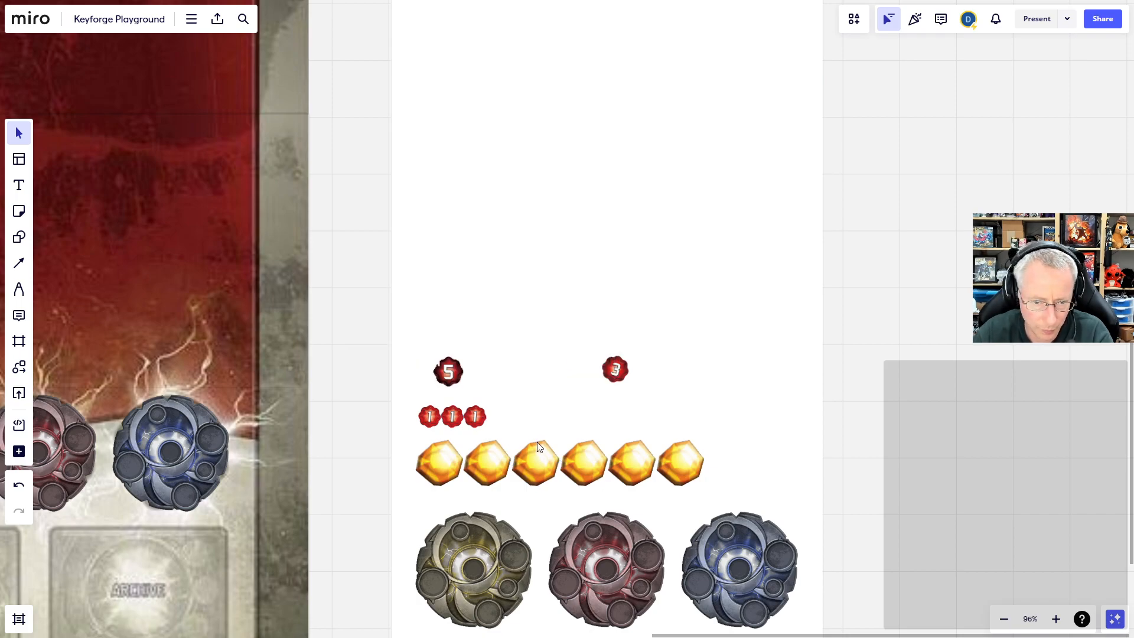
# Duplicate the group of three 1 damage tokens repeatedly to extend the row to fifteen.
pyautogui.click(474, 417)
pyautogui.keyDown('shift'); pyautogui.click(451, 423); pyautogui.keyUp('shift')
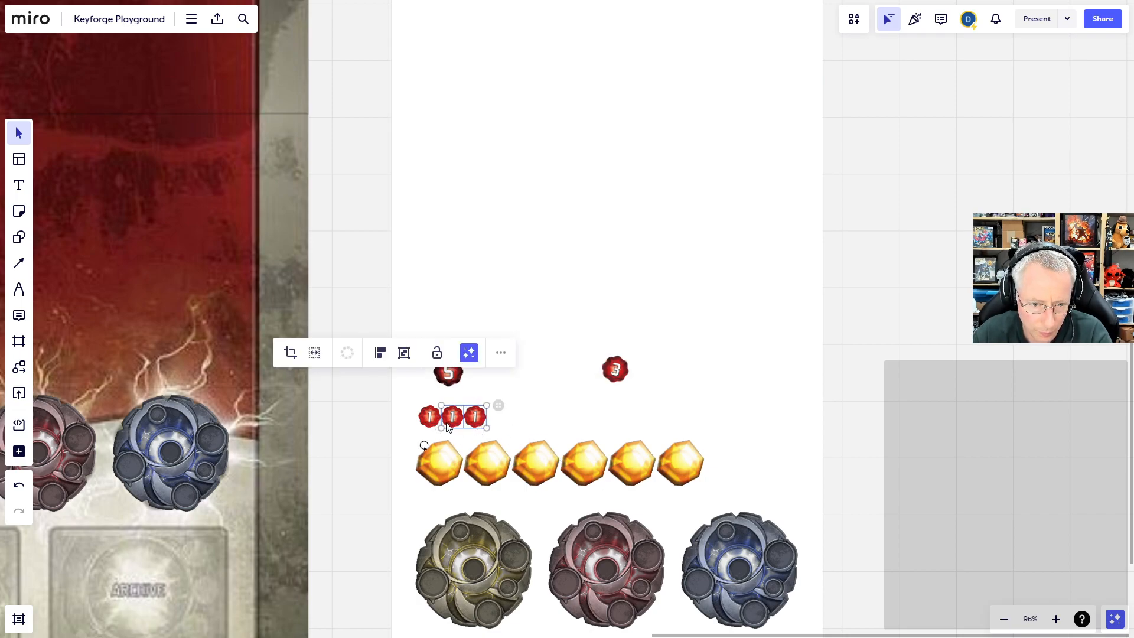
pyautogui.keyDown('shift'); pyautogui.click(428, 426); pyautogui.keyUp('shift')
pyautogui.hotkey('ctrl', 'd')
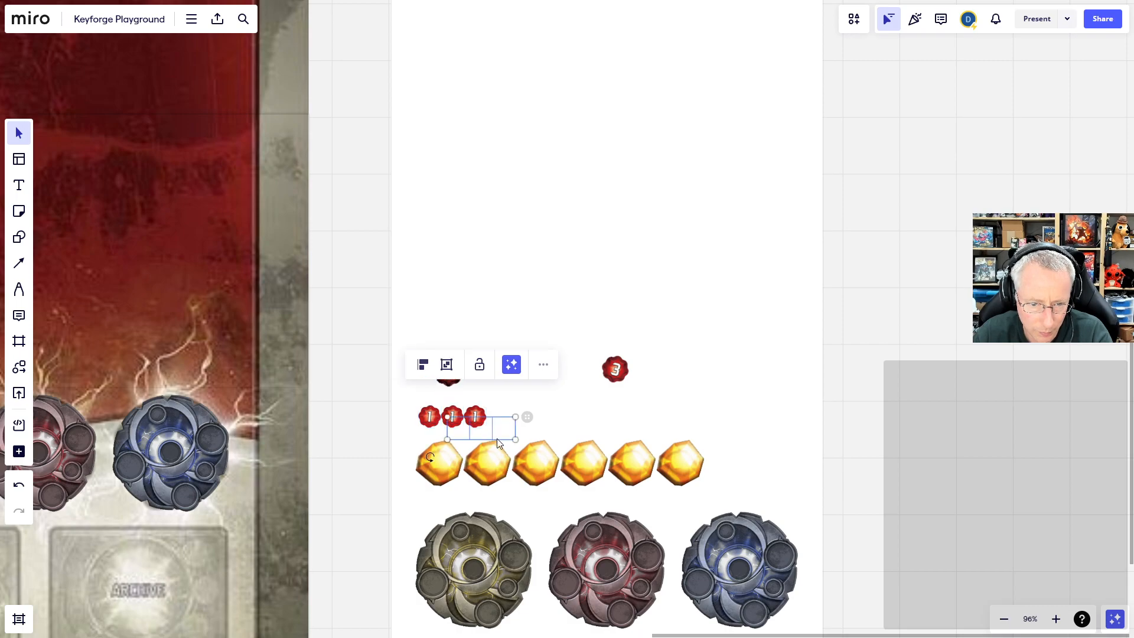
pyautogui.moveTo(505, 436); pyautogui.dragTo(554, 427)
pyautogui.hotkey('ctrl', 'd')
pyautogui.moveTo(576, 437); pyautogui.dragTo(725, 420)
pyautogui.hotkey('ctrl', 'd')
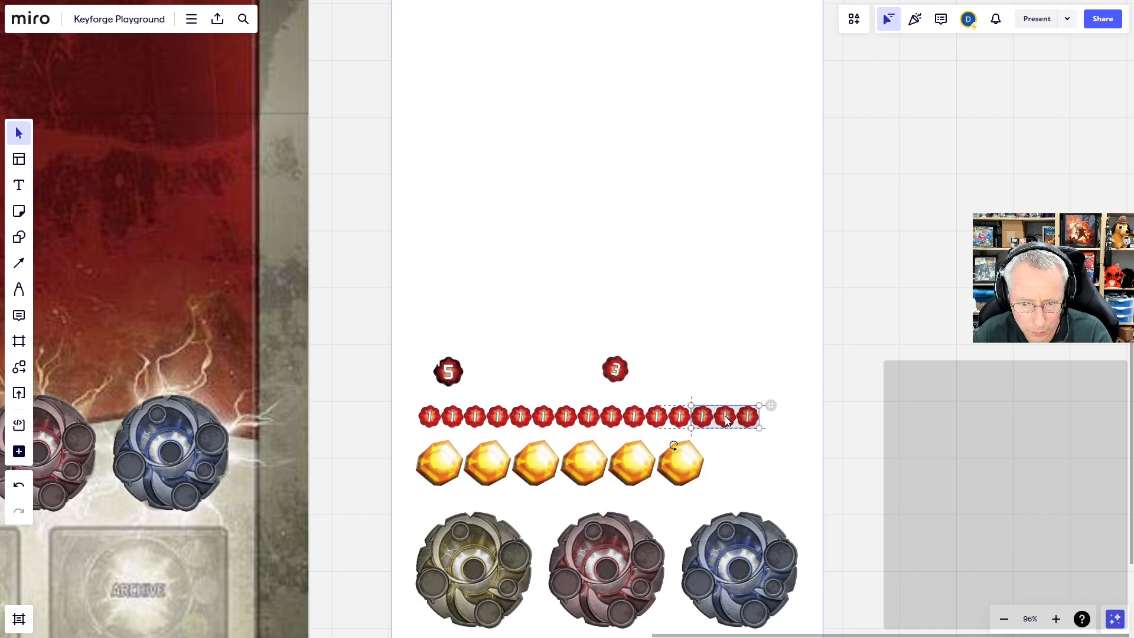
# Duplicate the first 1 damage token and place the copy in the gap between the playmat and the Tokens frame.
pyautogui.click(433, 421)
pyautogui.hotkey('ctrl', 'd')
pyautogui.moveTo(471, 426); pyautogui.dragTo(353, 318)
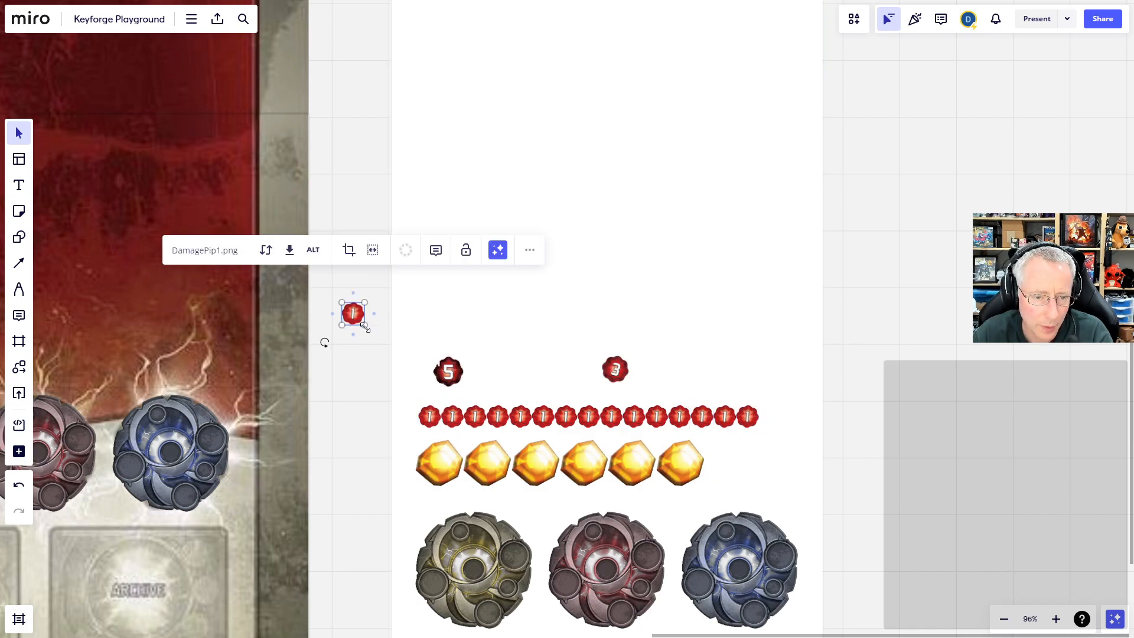
# Move the loose copy of the 1 damage token onto the artwork of the Xyp the Implanter card.
pyautogui.scroll(-6, 357, 331)
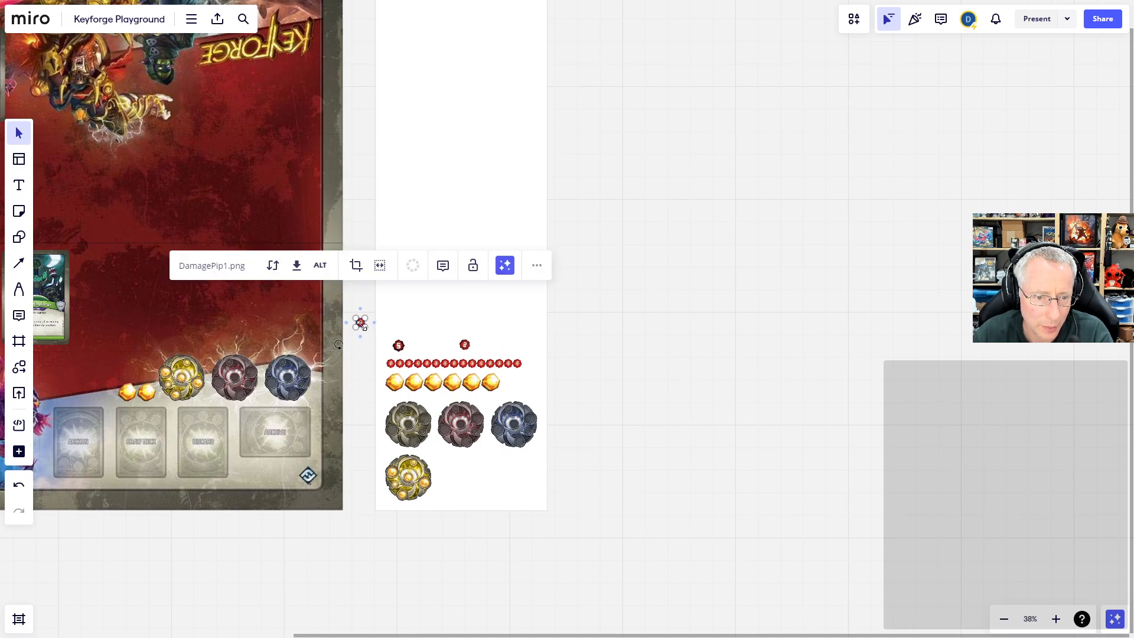
pyautogui.moveTo(238, 319); pyautogui.dragTo(395, 332)
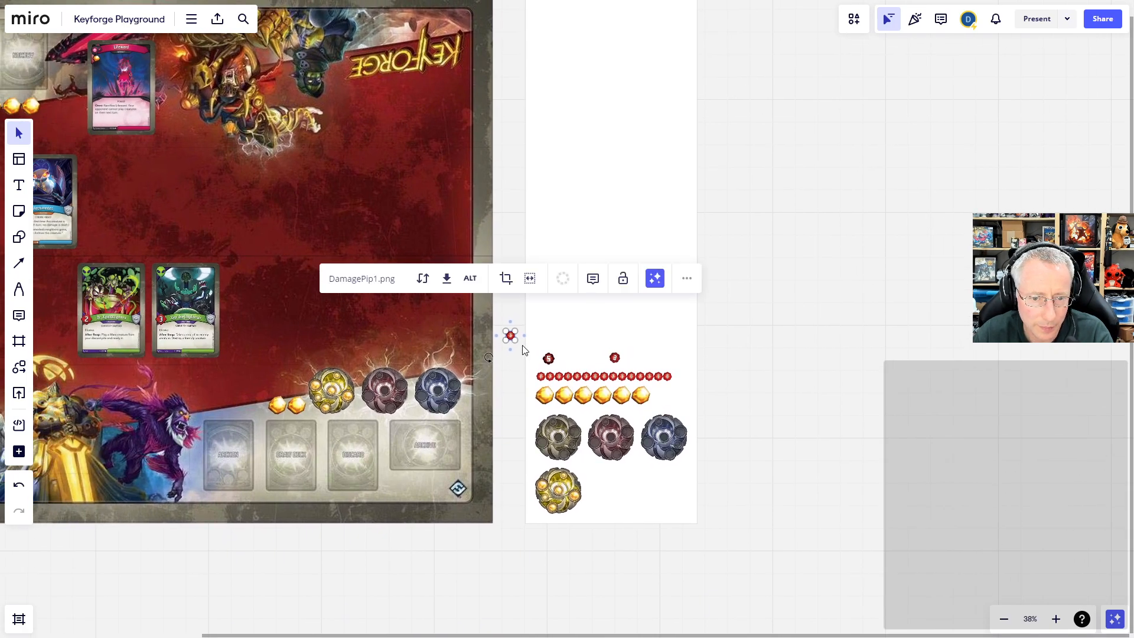
pyautogui.moveTo(511, 339); pyautogui.dragTo(173, 288)
pyautogui.click(327, 353)
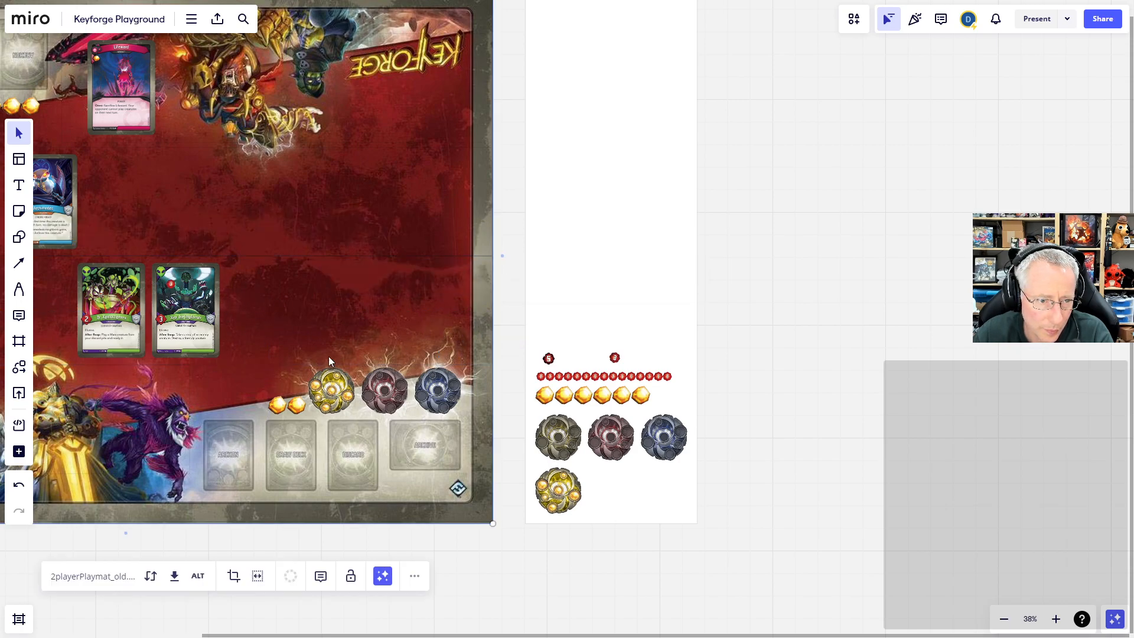
pyautogui.scroll(5, 151, 293)
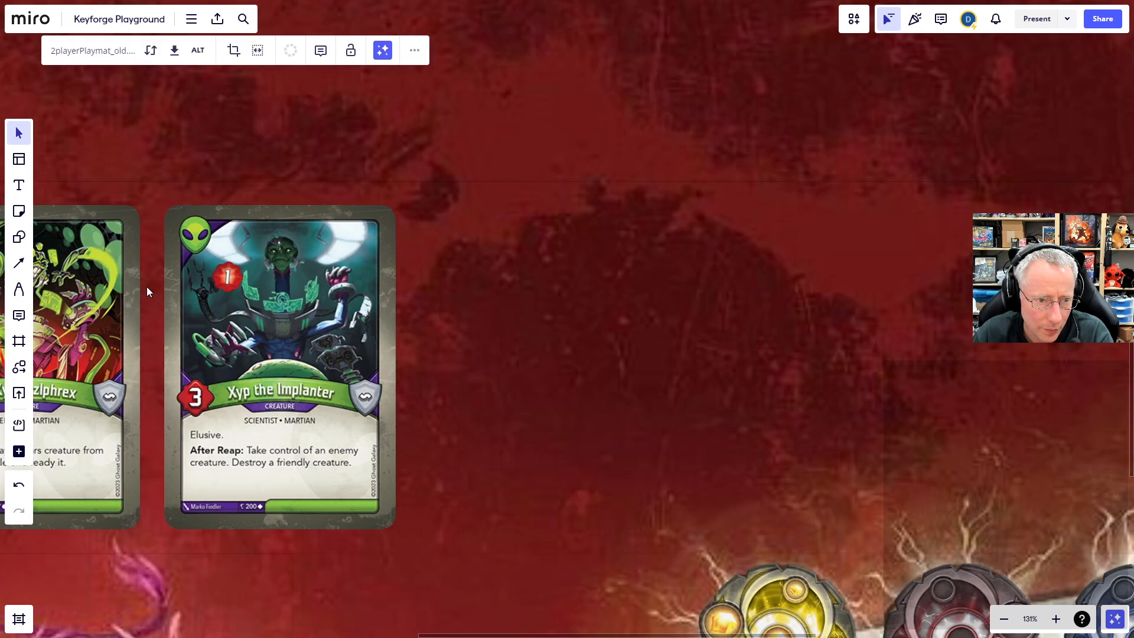
pyautogui.scroll(-4, 235, 307)
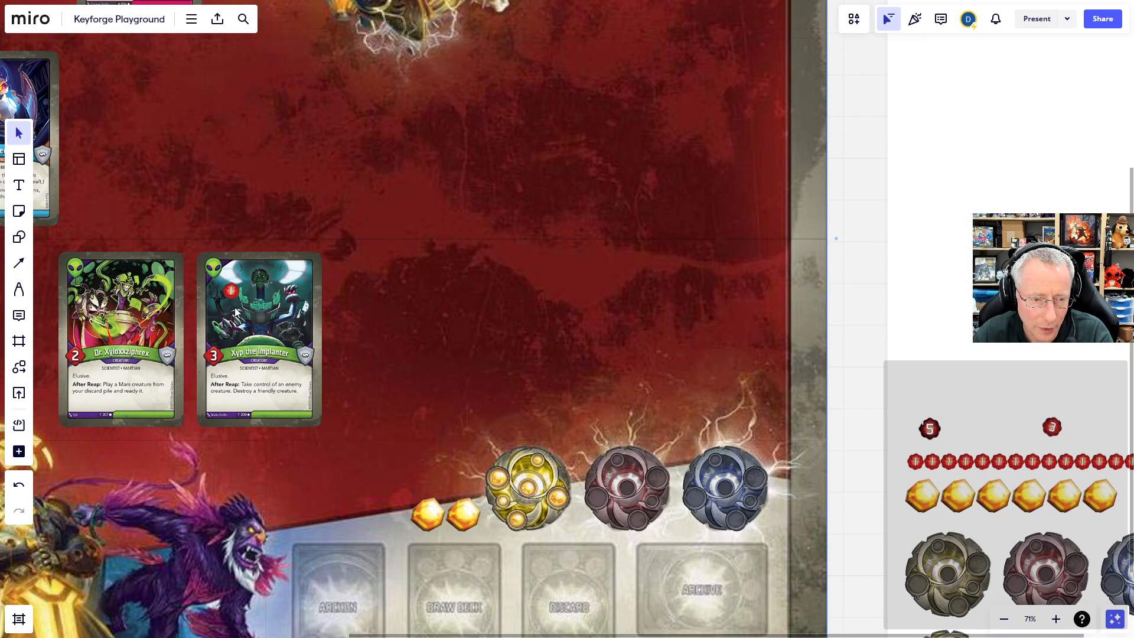
# Enlarge the 1 damage token on the Xyp the Implanter card.
pyautogui.scroll(4, 236, 308)
pyautogui.click(228, 278)
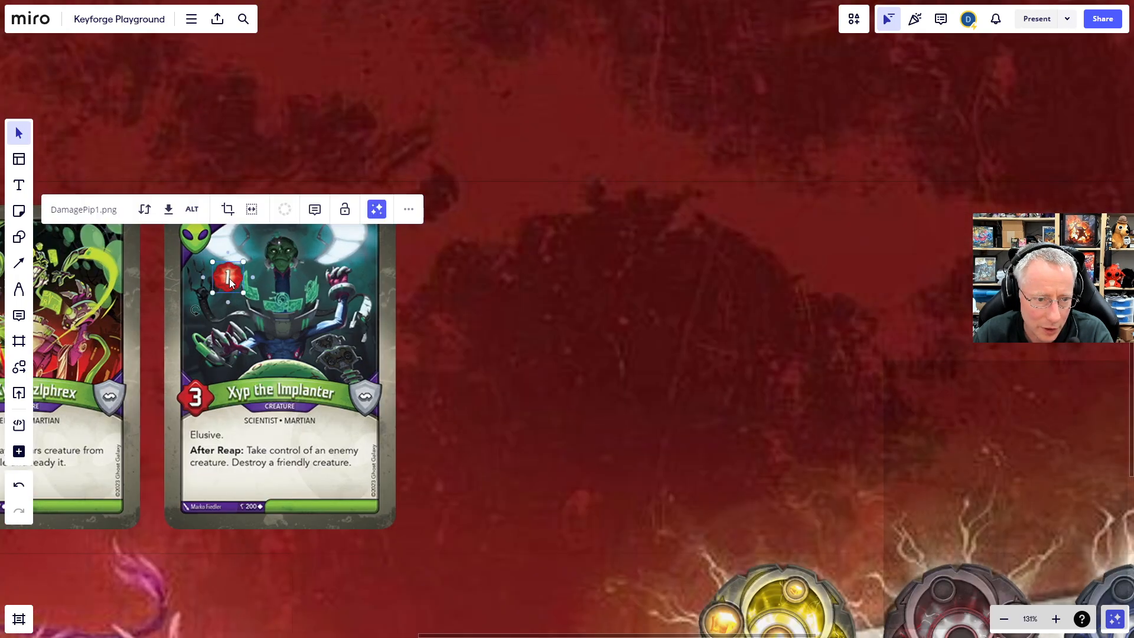
pyautogui.moveTo(247, 297)
pyautogui.mouseDown()
pyautogui.moveTo(265, 315)
pyautogui.moveTo(232, 288)
pyautogui.moveTo(242, 292)
pyautogui.mouseUp()
# Replace the row of small 1 damage tokens in the Tokens frame with three copies of the larger token from Xyp the Implanter.
pyautogui.scroll(-6, 321, 339)
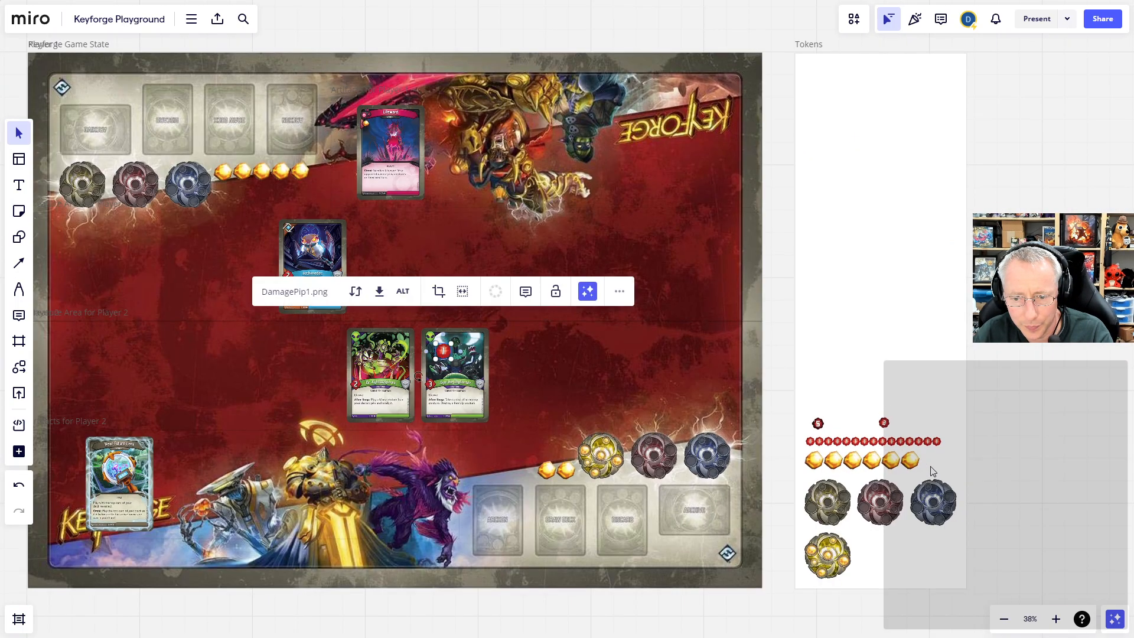
pyautogui.scroll(5, 923, 472)
pyautogui.scroll(-3, 902, 473)
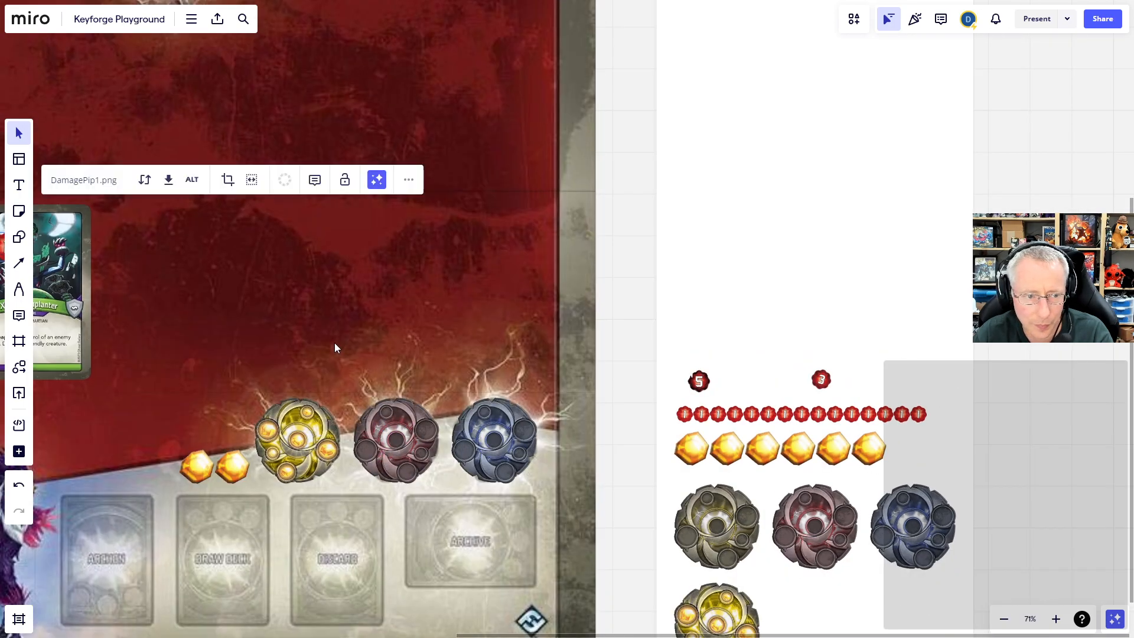
pyautogui.scroll(-2, 335, 342)
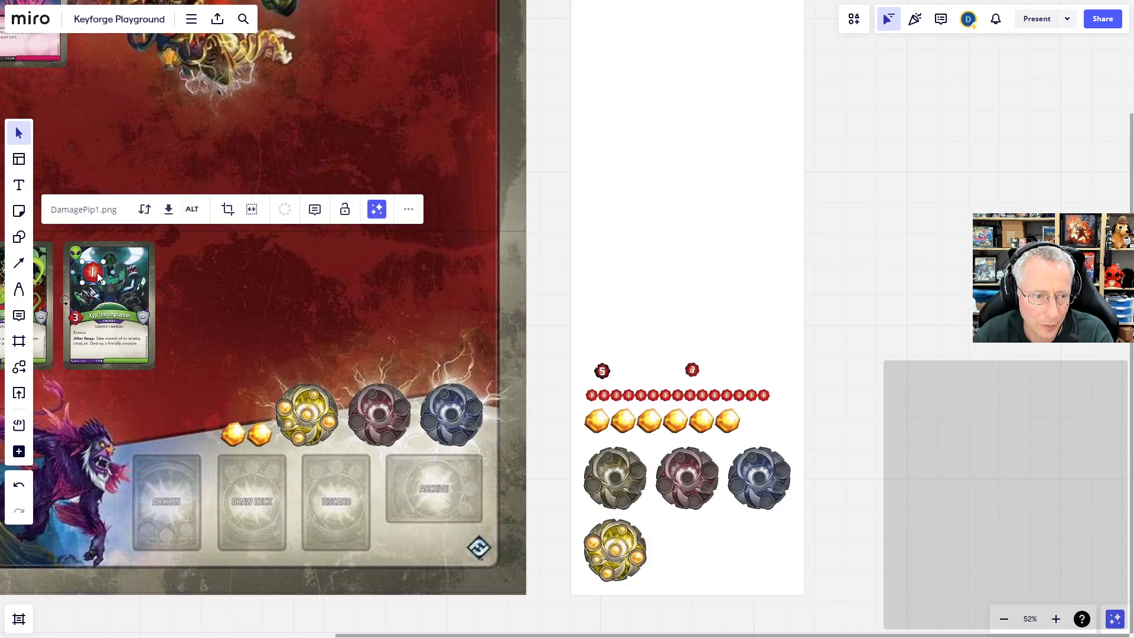
pyautogui.moveTo(101, 275); pyautogui.dragTo(625, 331)
pyautogui.moveTo(782, 393); pyautogui.dragTo(641, 394)
pyautogui.press('Delete')
pyautogui.click(605, 374)
pyautogui.hotkey('ctrl', 'v')
pyautogui.hotkey('ctrl', 'v')
# Duplicate the group of three larger 1 damage tokens twice to extend the row to nine.
pyautogui.keyDown('shift'); pyautogui.click(615, 399); pyautogui.keyUp('shift')
pyautogui.keyDown('shift'); pyautogui.click(599, 399); pyautogui.keyUp('shift')
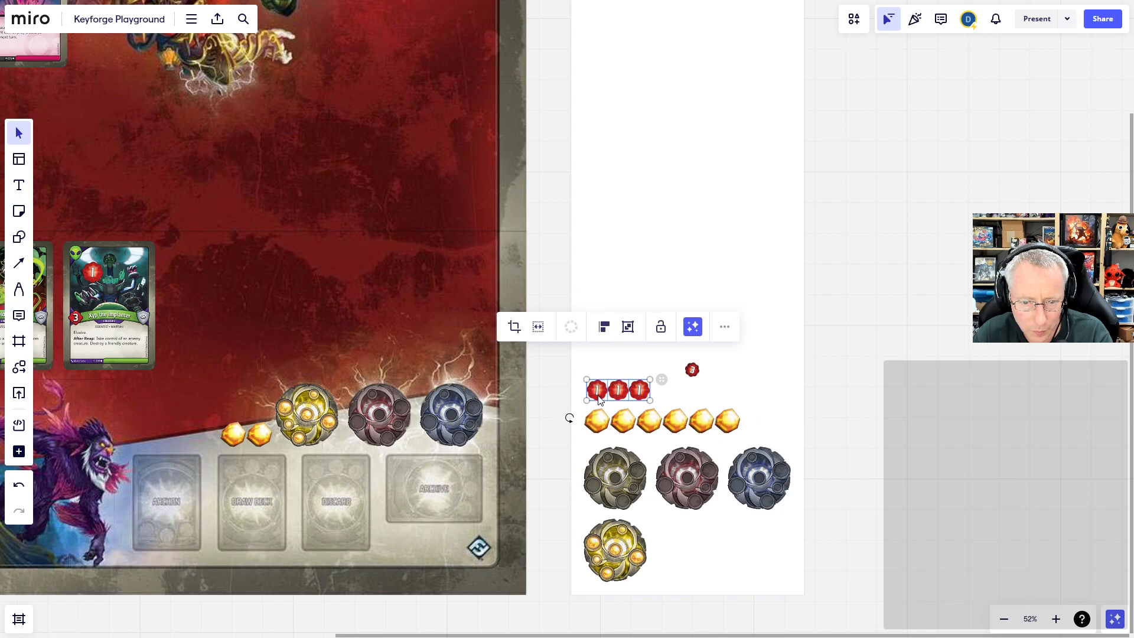
pyautogui.hotkey('ctrl', 'v')
pyautogui.moveTo(623, 403); pyautogui.dragTo(641, 367)
pyautogui.hotkey('ctrl', 'v')
# Paste two copies of the 3 damage token beside it to form a row of three above the 1 damage tokens.
pyautogui.click(688, 376)
pyautogui.hotkey('ctrl', 'c')
pyautogui.hotkey('ctrl', 'v')
pyautogui.hotkey('ctrl', 'v')
# Duplicate the group of three 3 damage tokens twice to extend the row to nine.
pyautogui.keyDown('shift'); pyautogui.click(617, 369); pyautogui.keyUp('shift')
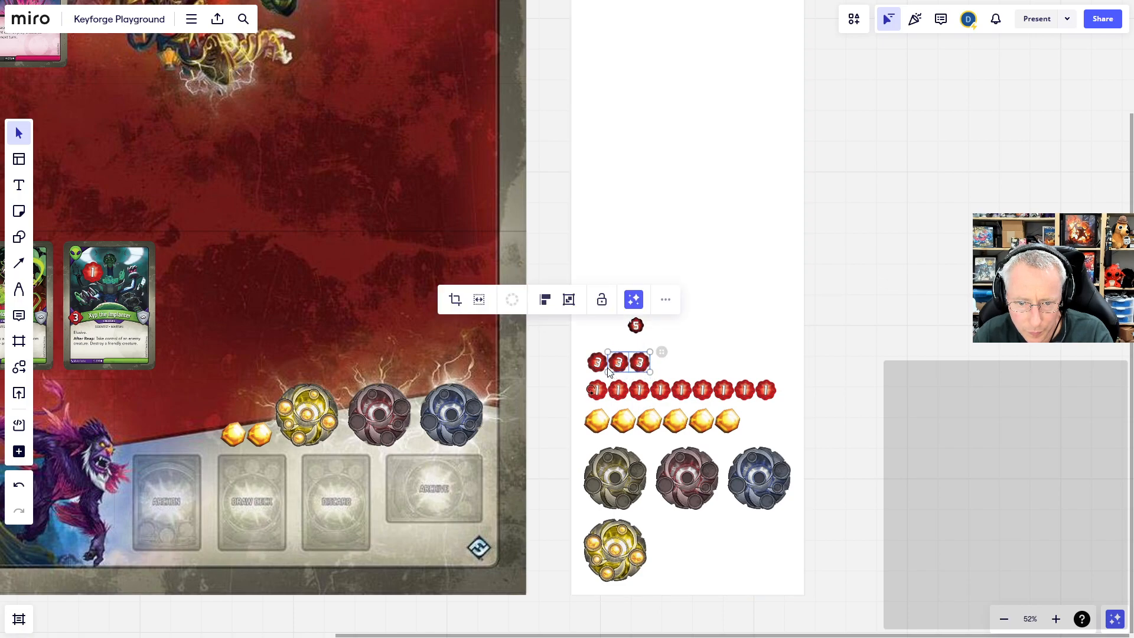
pyautogui.keyDown('shift'); pyautogui.click(597, 363); pyautogui.keyUp('shift')
pyautogui.hotkey('ctrl', 'c')
pyautogui.hotkey('ctrl', 'v')
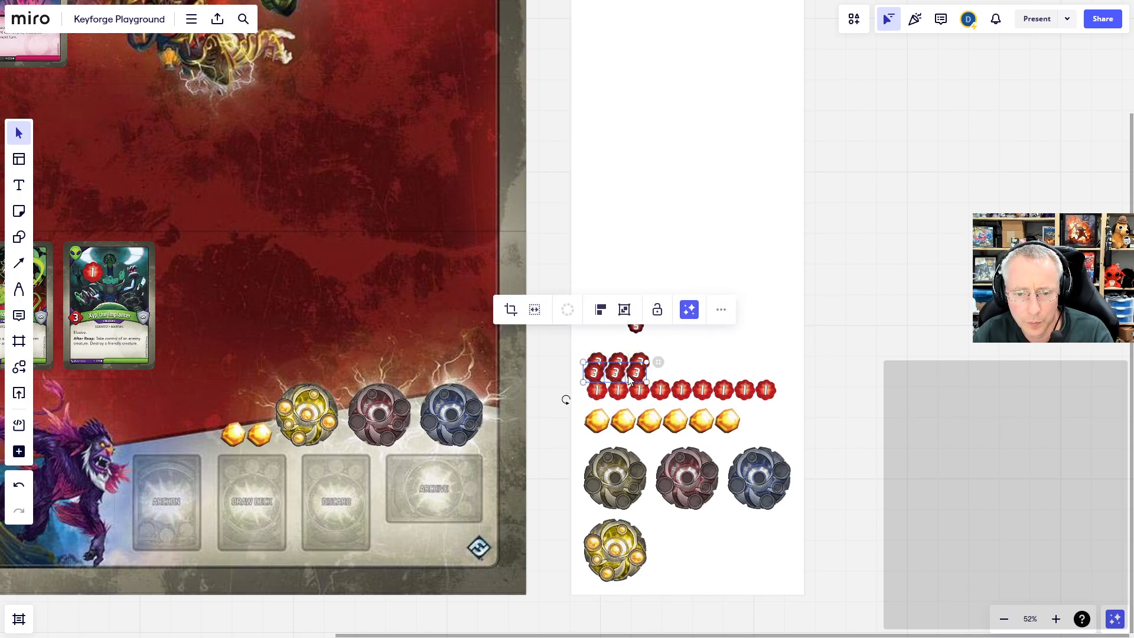
pyautogui.moveTo(618, 374); pyautogui.dragTo(704, 362)
pyautogui.hotkey('ctrl', 'v')
# Place the 5 damage token above the first 3 damage token and paste two copies beside it.
pyautogui.click(637, 331)
pyautogui.moveTo(637, 330); pyautogui.dragTo(612, 350)
pyautogui.click(646, 343)
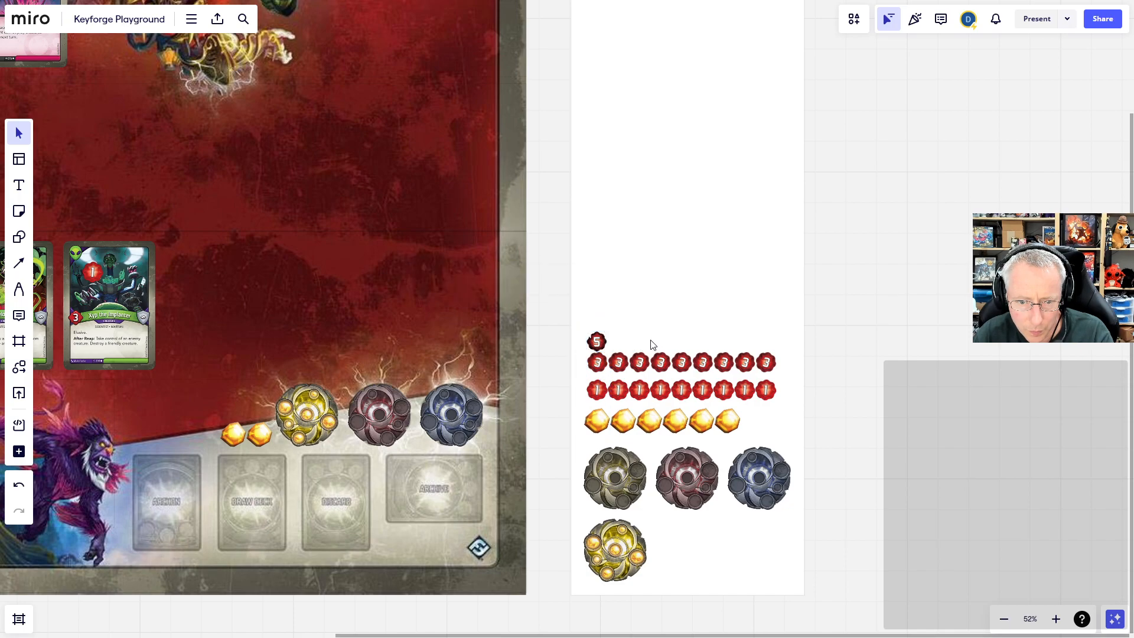
pyautogui.click(597, 343)
pyautogui.moveTo(609, 329); pyautogui.dragTo(641, 338)
pyautogui.hotkey('ctrl', 'c')
pyautogui.hotkey('ctrl', 'v')
pyautogui.hotkey('ctrl', 'v')
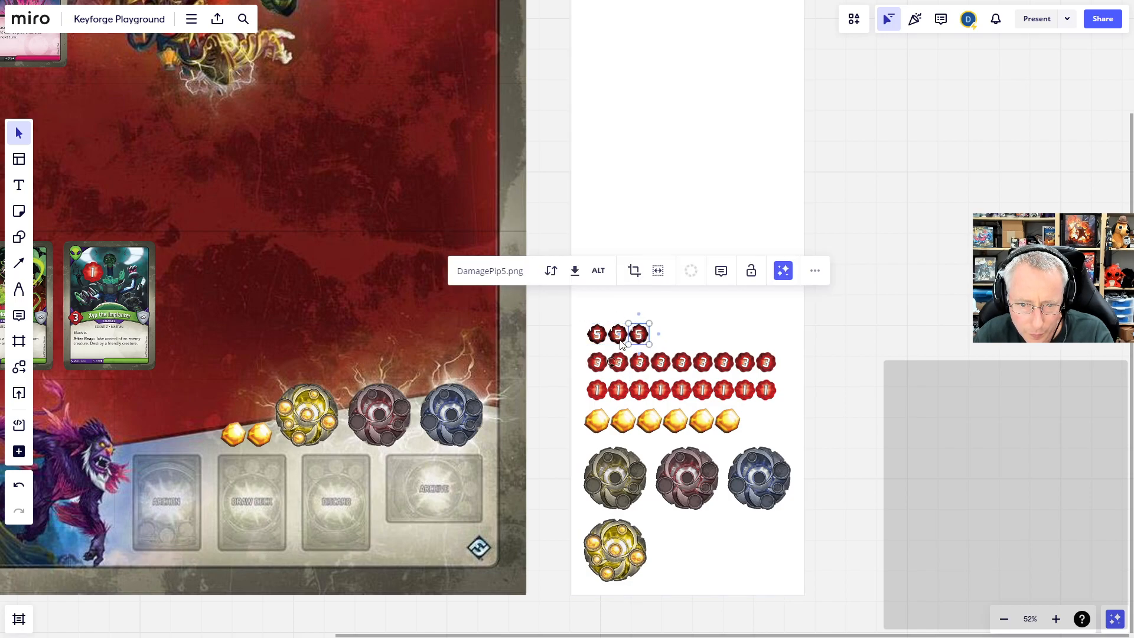
# Duplicate the group of three 5 damage tokens twice to extend the row to nine.
pyautogui.keyDown('shift'); pyautogui.click(619, 342); pyautogui.keyUp('shift')
pyautogui.keyDown('shift'); pyautogui.click(598, 342); pyautogui.keyUp('shift')
pyautogui.hotkey('ctrl', 'c')
pyautogui.hotkey('ctrl', 'v')
pyautogui.moveTo(606, 347); pyautogui.dragTo(724, 339)
pyautogui.hotkey('ctrl', 'v')
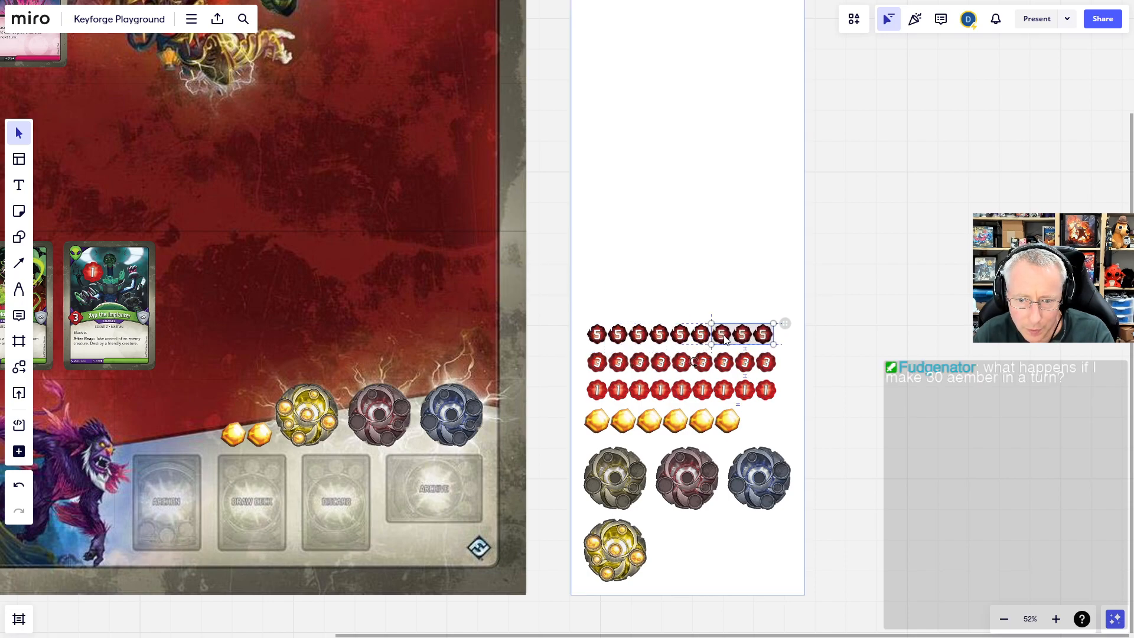
pyautogui.click(716, 205)
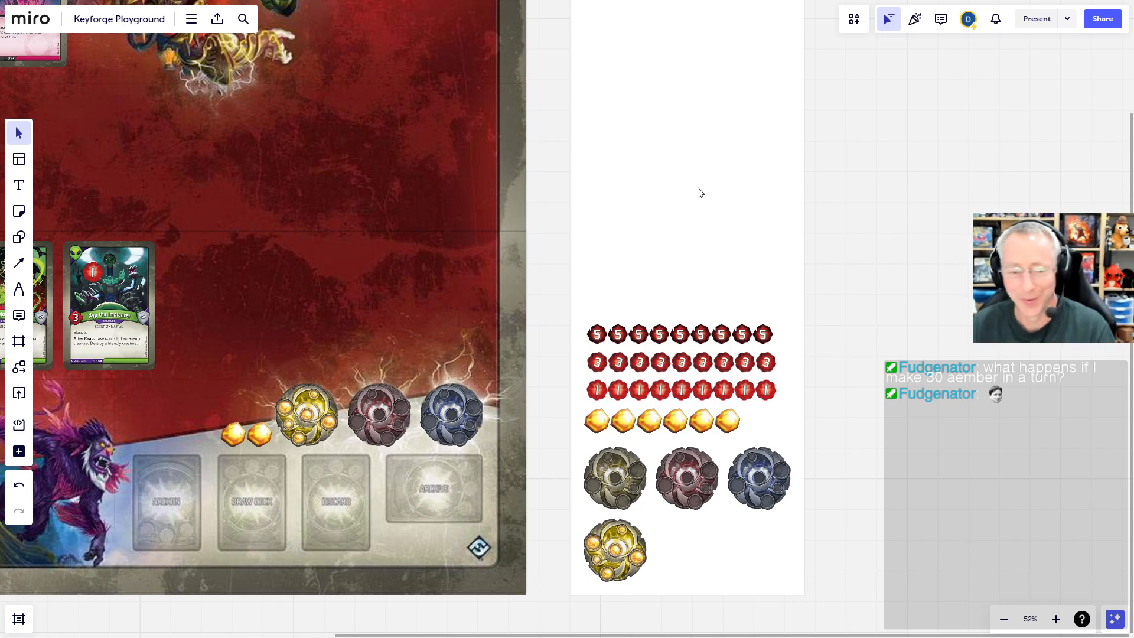
# Switch to a new Chrome tab and run a Google image search for "keyforge ward tokens".
pyautogui.scroll(-5, 342, 352)
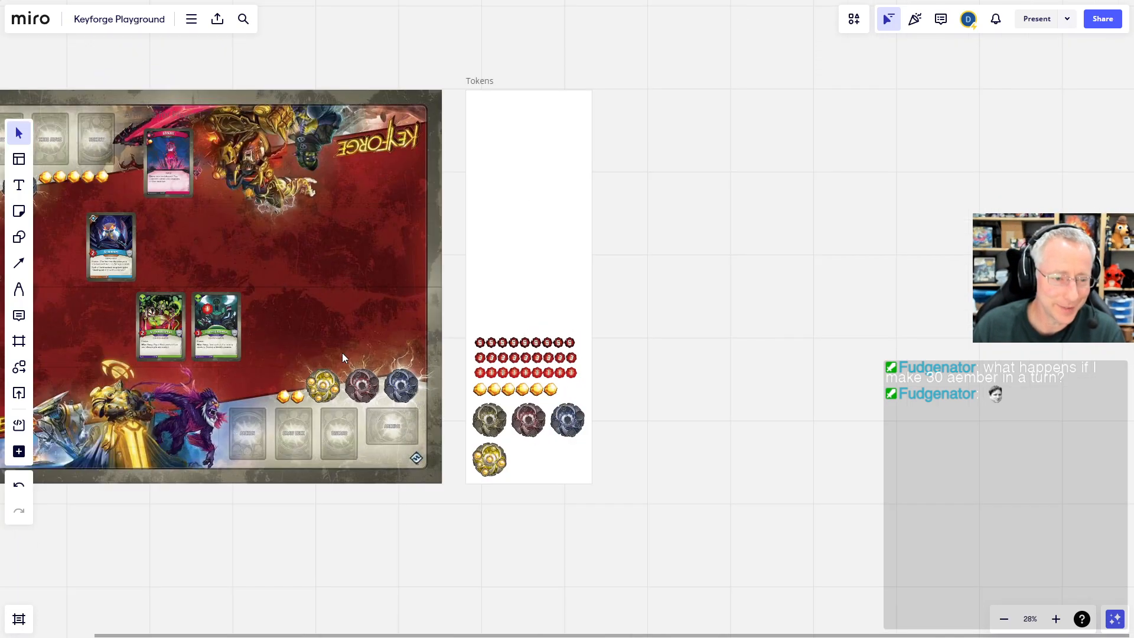
pyautogui.moveTo(292, 310); pyautogui.dragTo(502, 348)
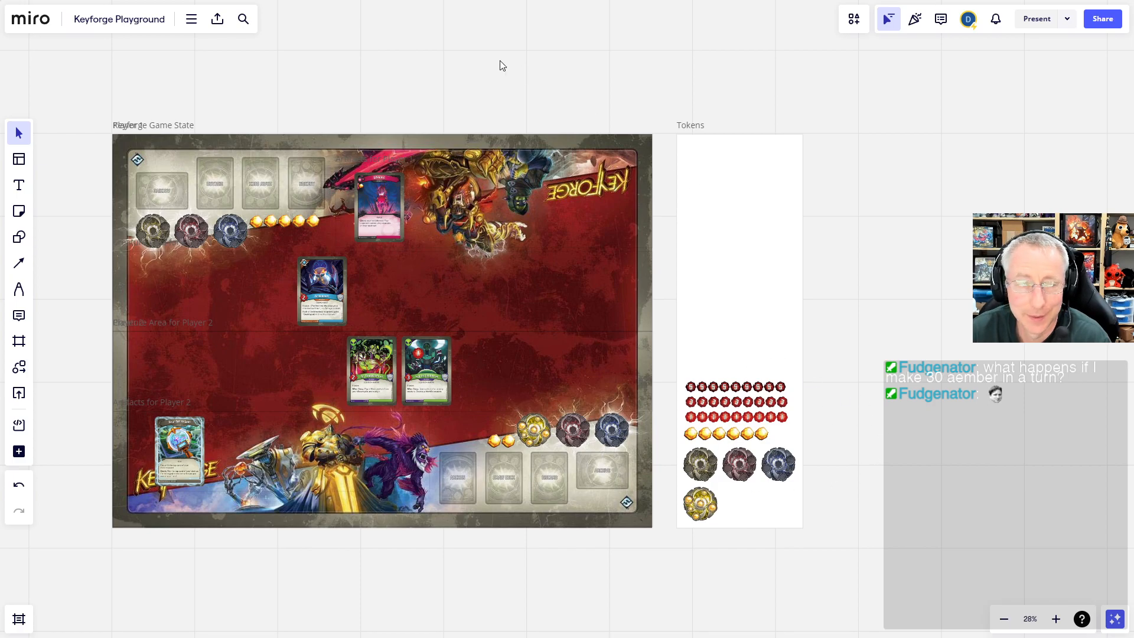
pyautogui.hotkey('ctrl', 't')
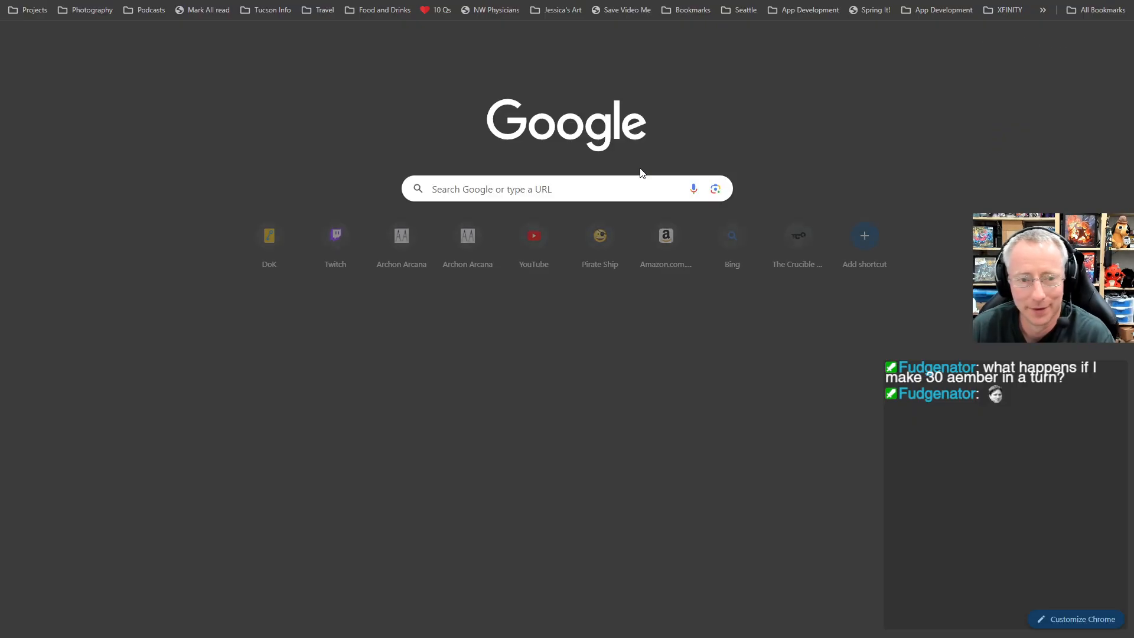
pyautogui.click(465, 196)
pyautogui.write('k')
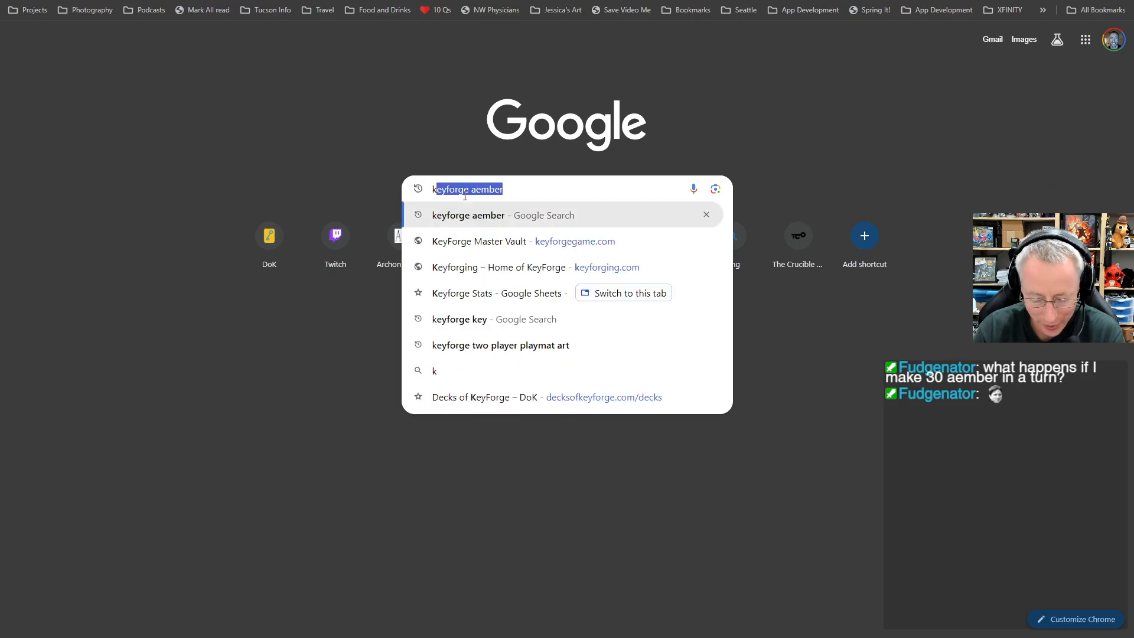
pyautogui.write('eyforge ward tokens')
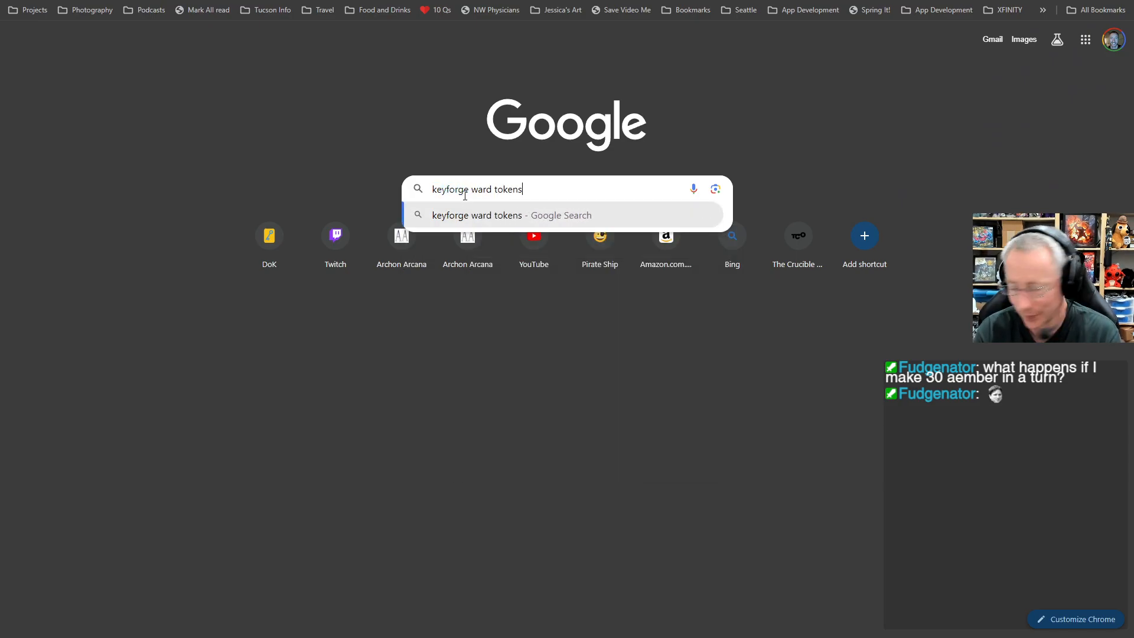
pyautogui.press('Return')
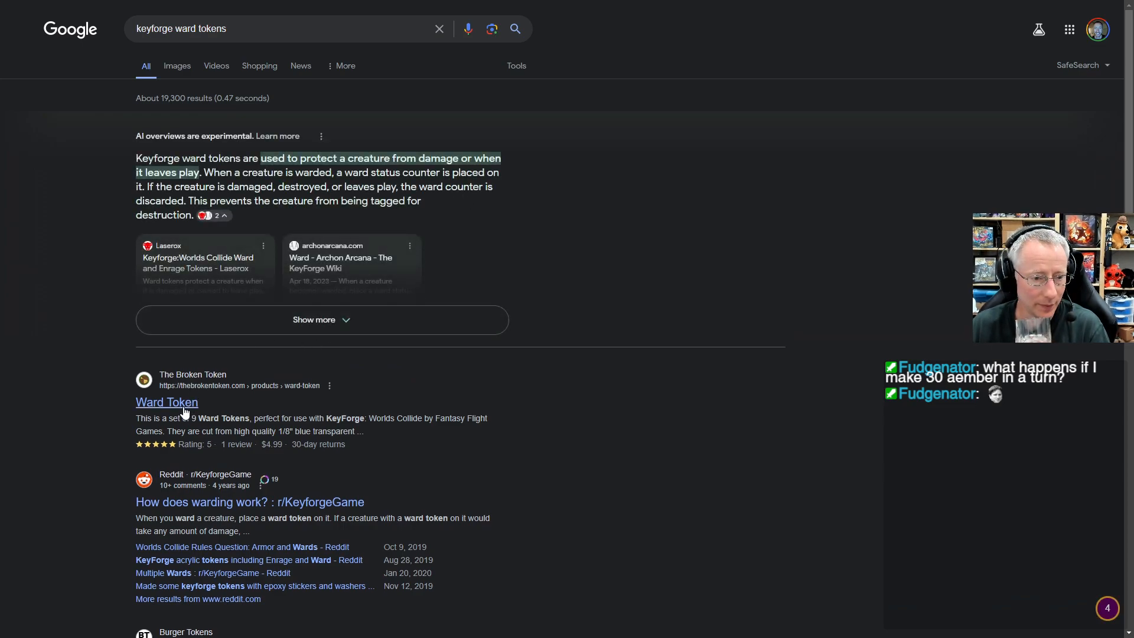
pyautogui.click(177, 66)
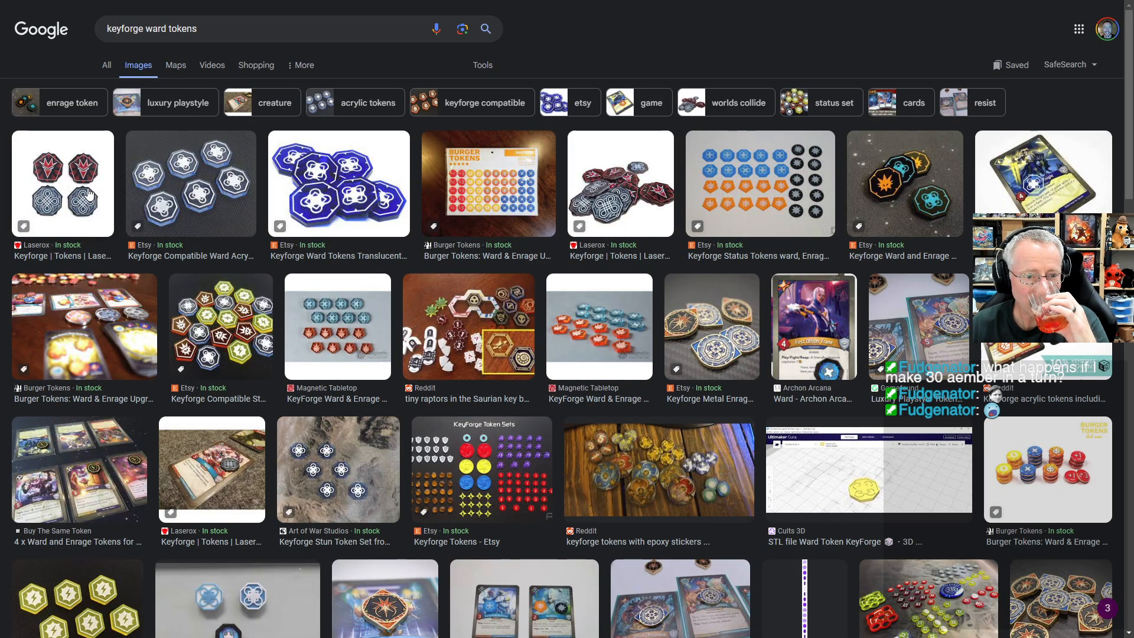
# Look through the image results for usable ward token art and open the Cults 3D ward token preview.
pyautogui.moveTo(255, 353)
pyautogui.scroll(-3, 255, 353)
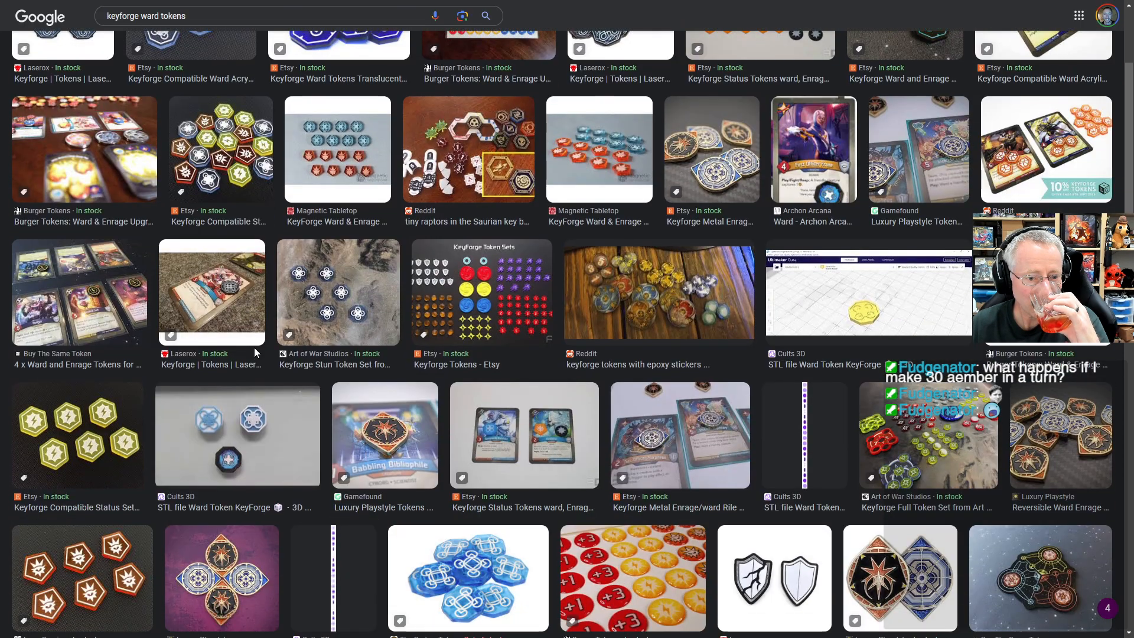
pyautogui.scroll(-3, 254, 353)
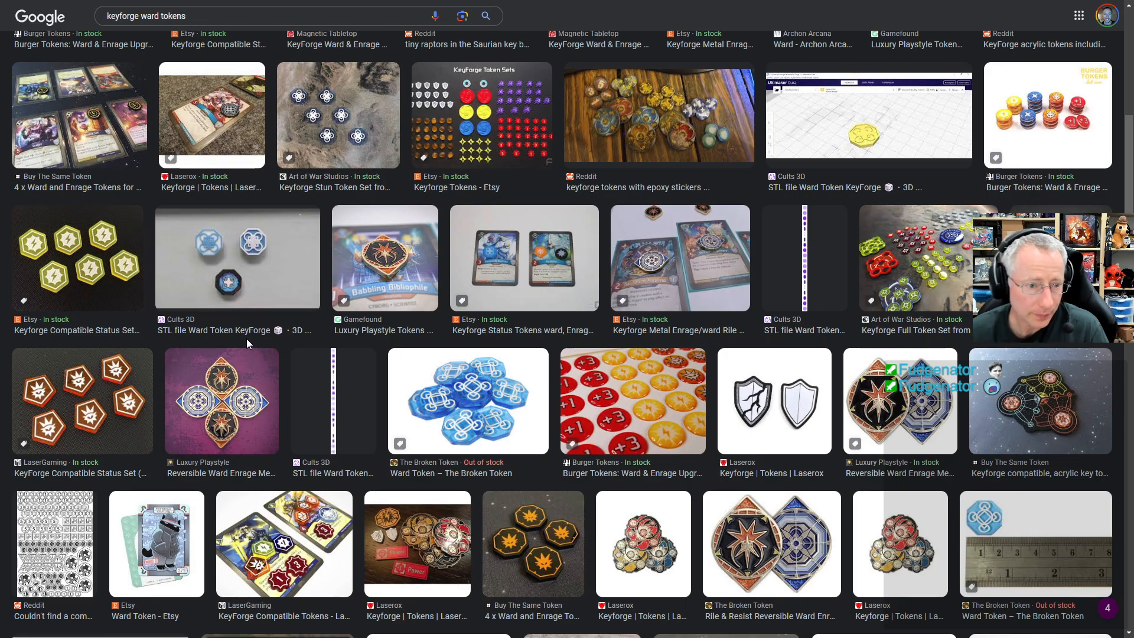
pyautogui.moveTo(232, 289)
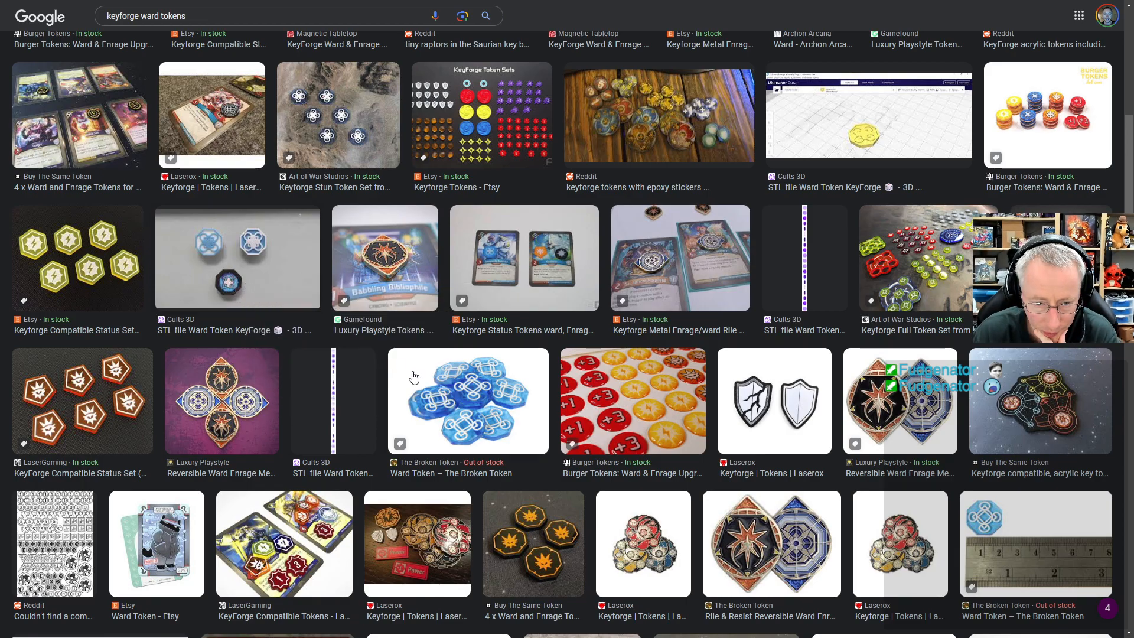
pyautogui.scroll(-6, 402, 401)
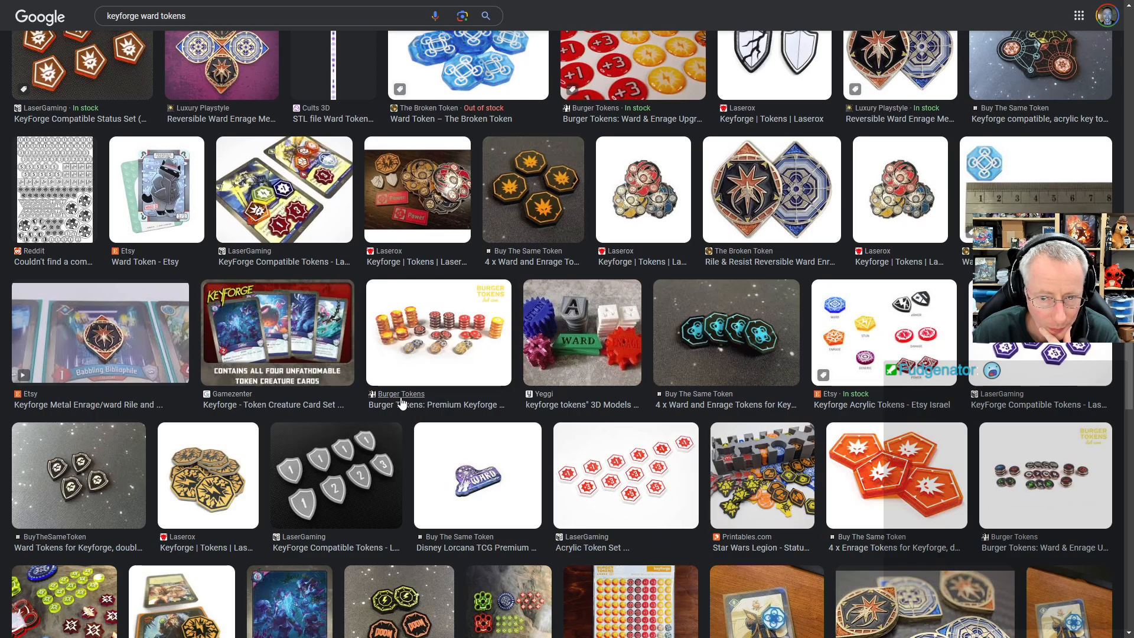
pyautogui.scroll(-5, 401, 402)
pyautogui.scroll(-1, 401, 404)
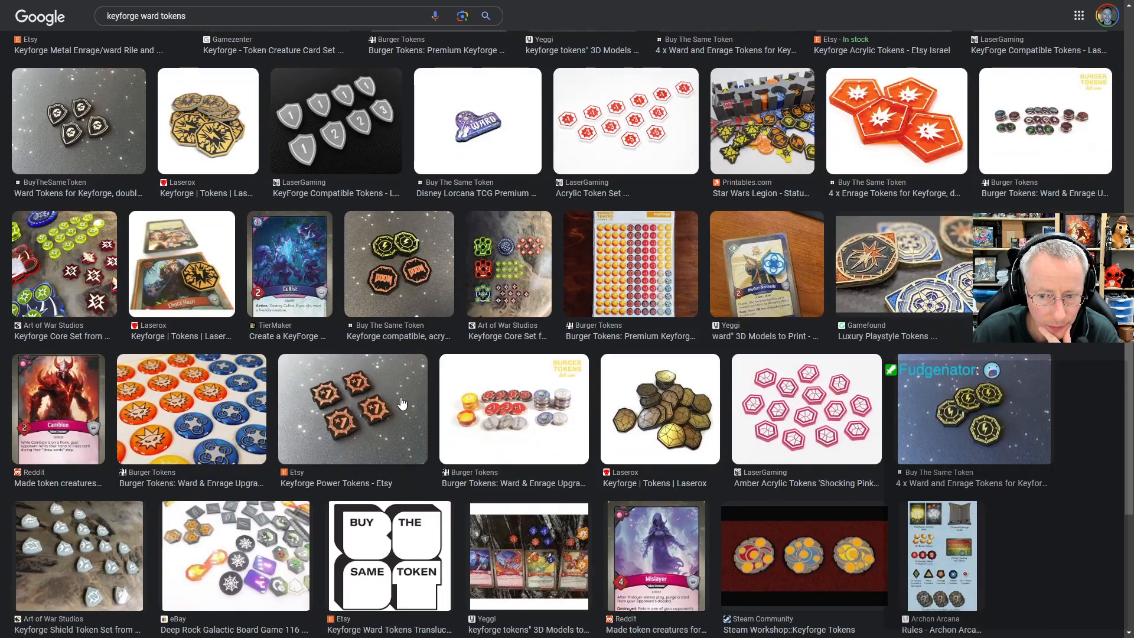
pyautogui.scroll(-3, 402, 403)
pyautogui.scroll(-3, 402, 404)
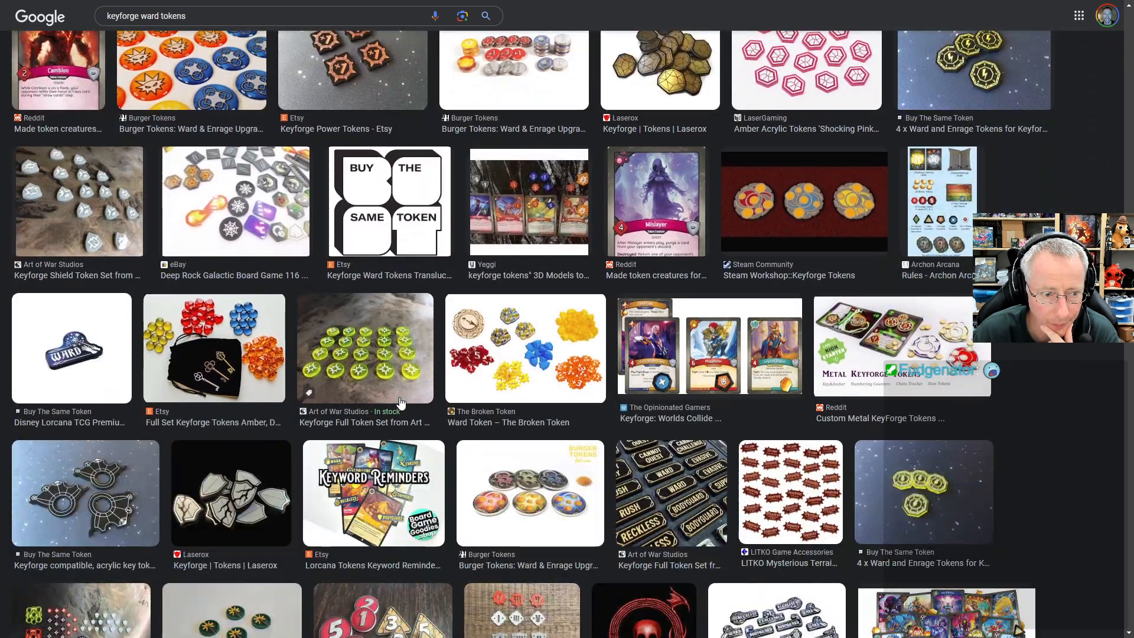
pyautogui.scroll(10, 399, 401)
pyautogui.moveTo(498, 192)
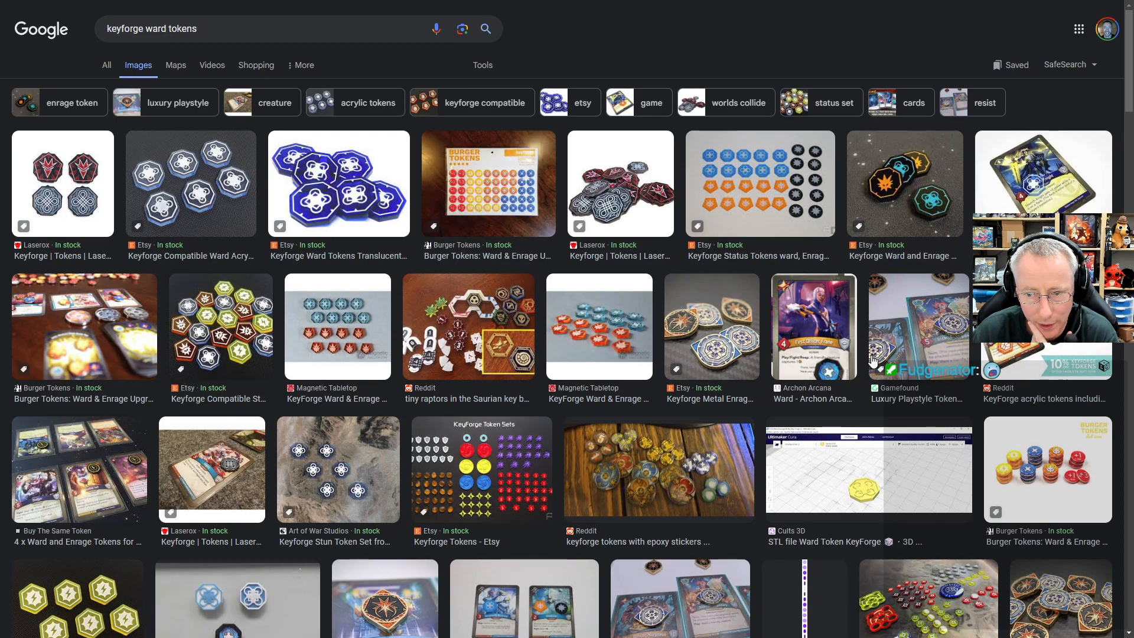
pyautogui.scroll(-3, 655, 464)
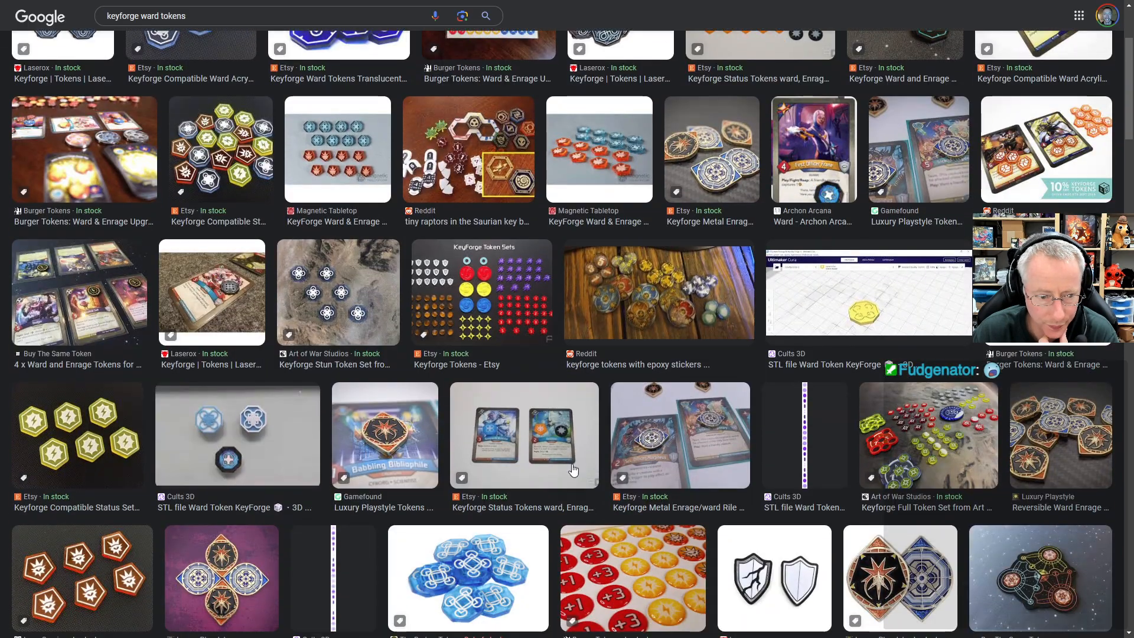
pyautogui.click(248, 437)
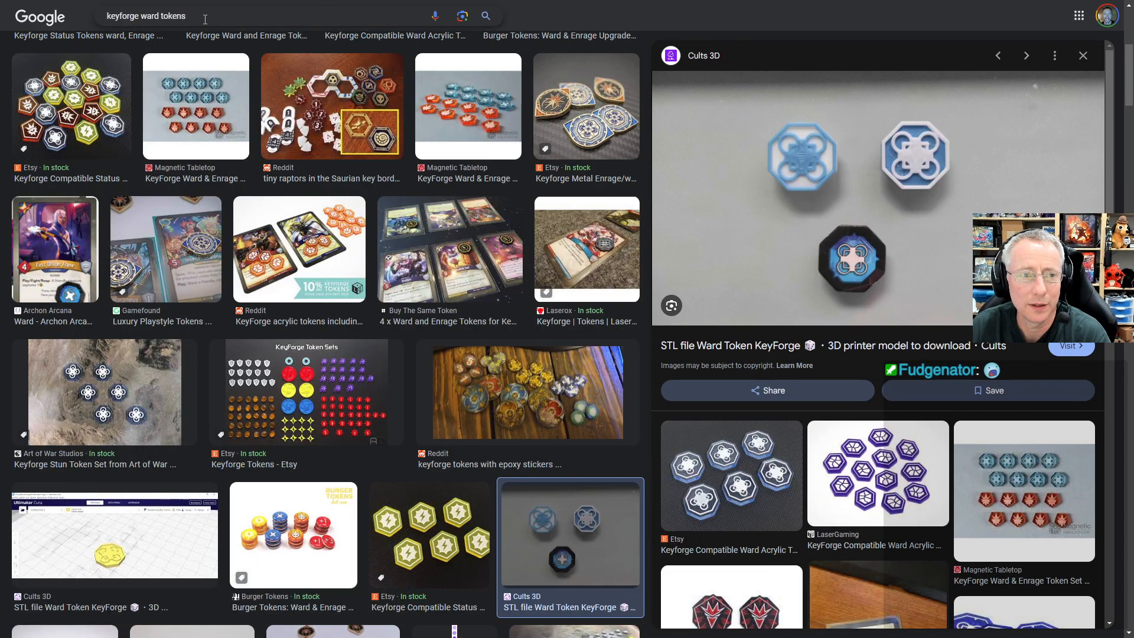
# Search Google for "keyforging rules" in a new tab and open page 2 of the Keyforging Master Rulebook PDF.
pyautogui.hotkey('ctrl', 't')
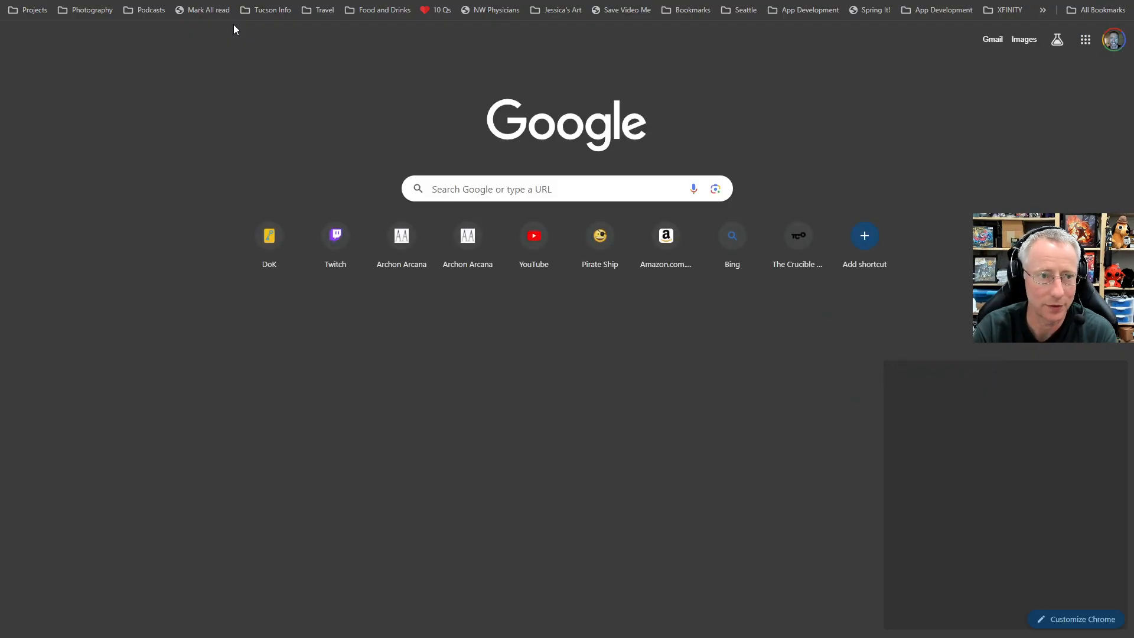
pyautogui.click(486, 187)
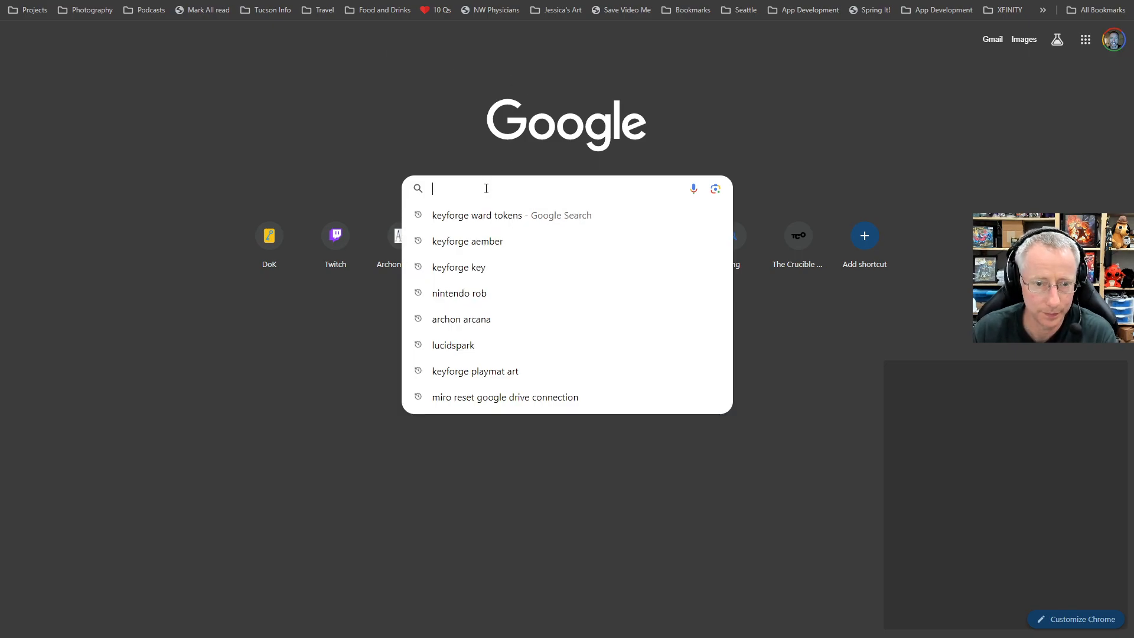
pyautogui.write('keyforging rules')
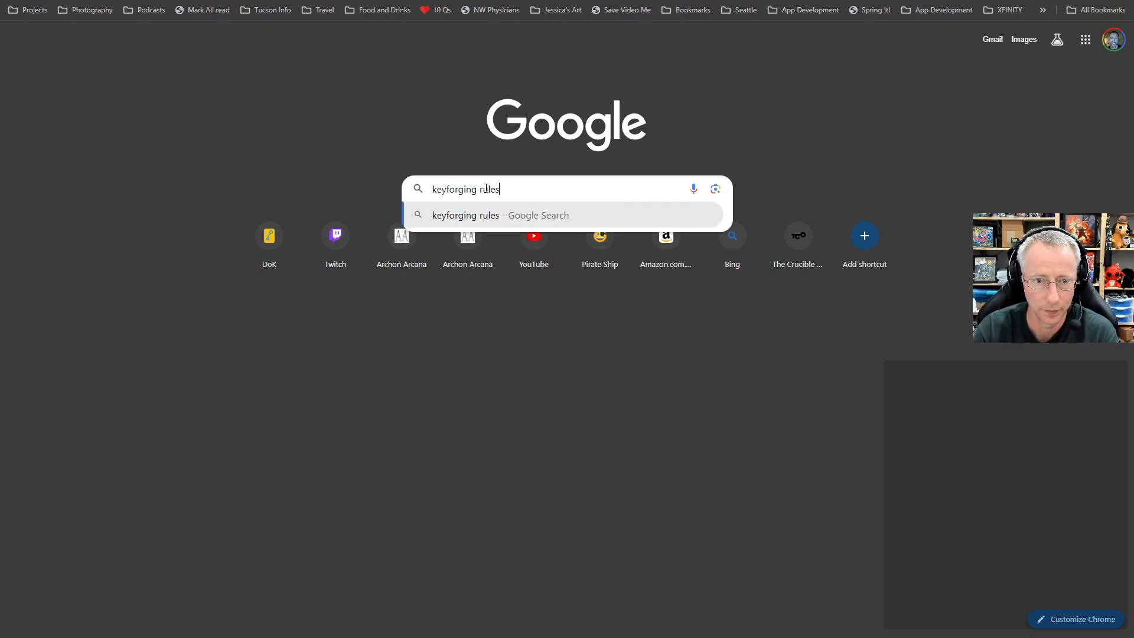
pyautogui.press('Return')
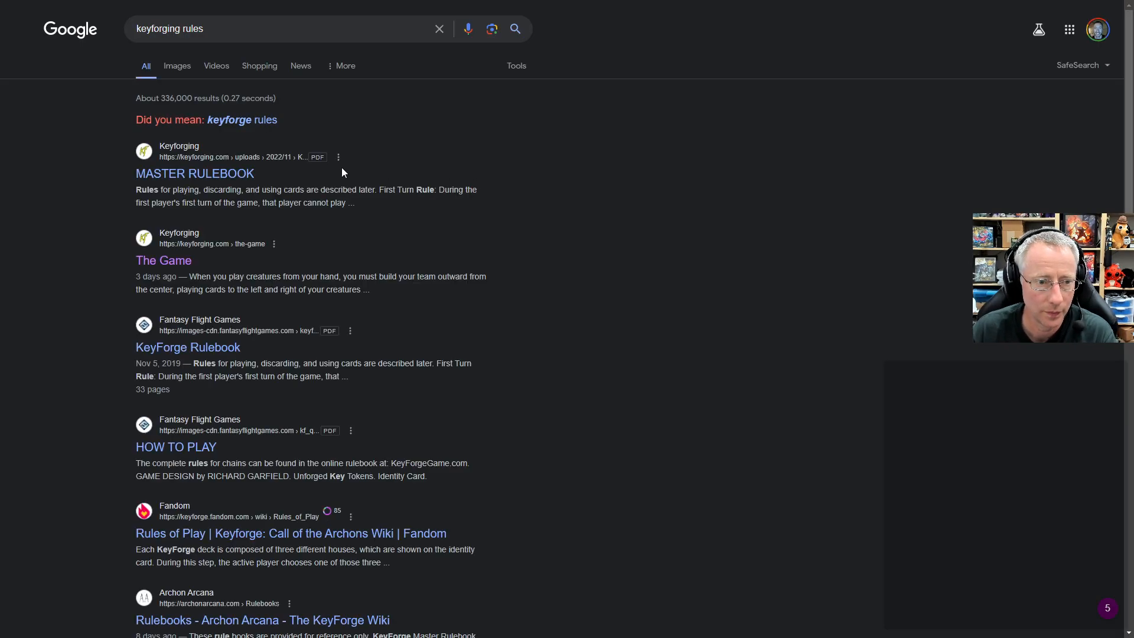
pyautogui.click(230, 174)
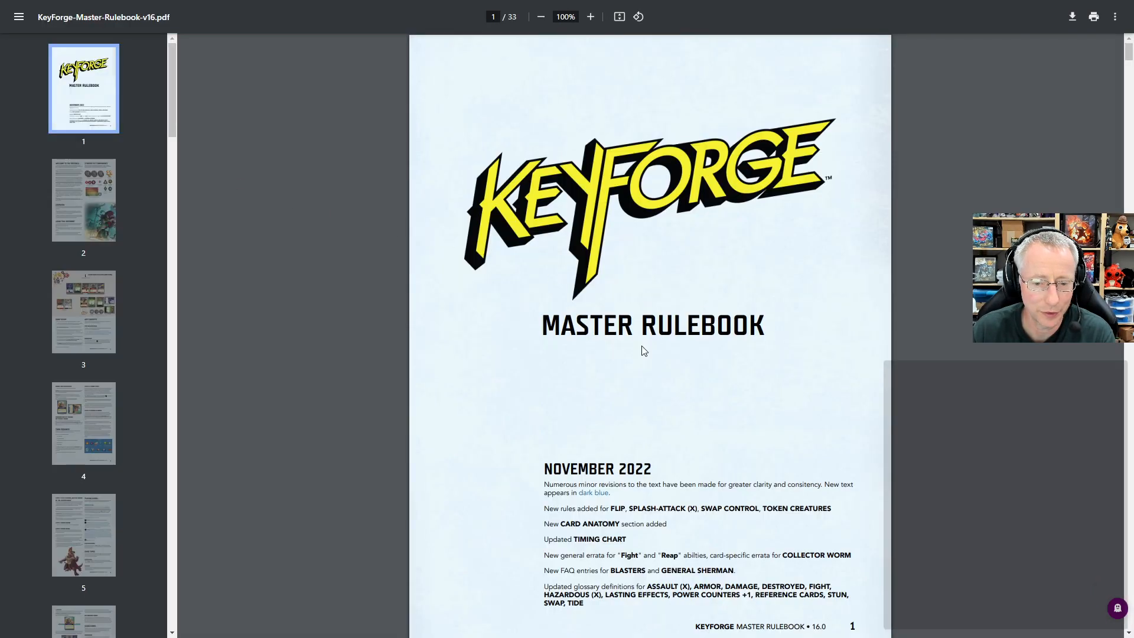
pyautogui.click(93, 217)
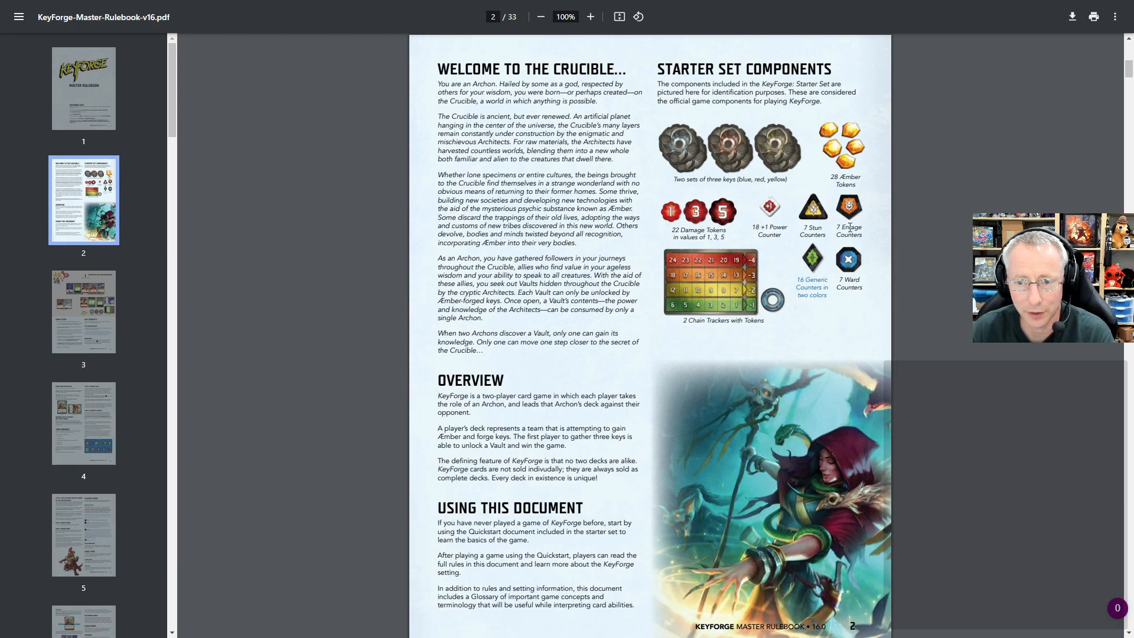
# Examine the Starter Set Components illustrations on page 2 of the rulebook, especially the ward, stun, enrage and generic counters.
pyautogui.scroll(5, 829, 275)
pyautogui.scroll(-9, 829, 275)
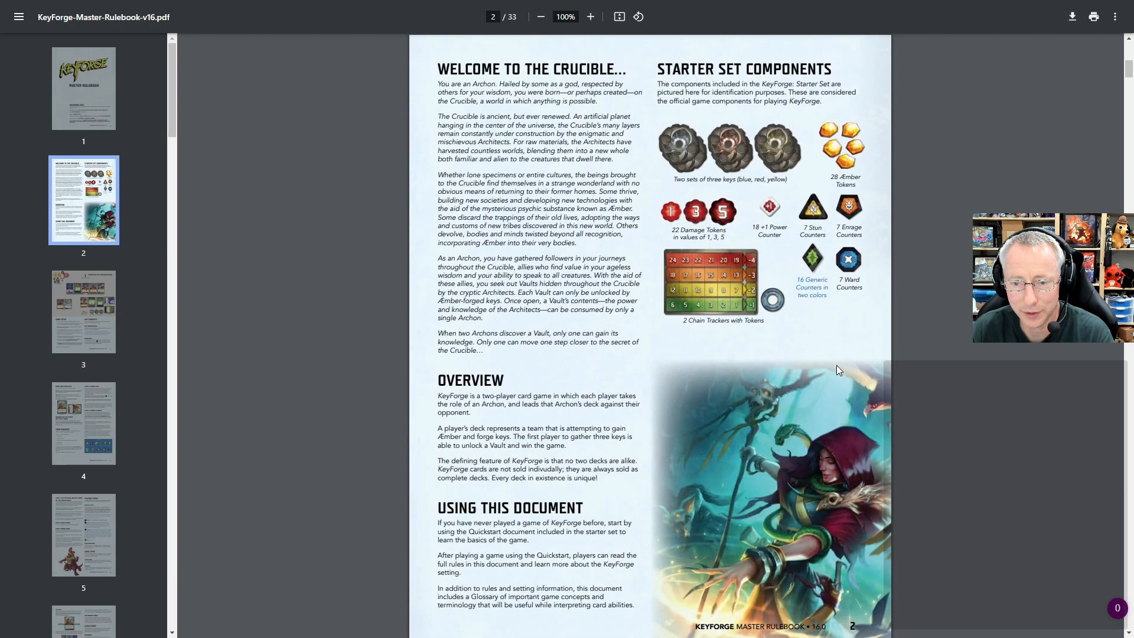
pyautogui.scroll(5, 887, 295)
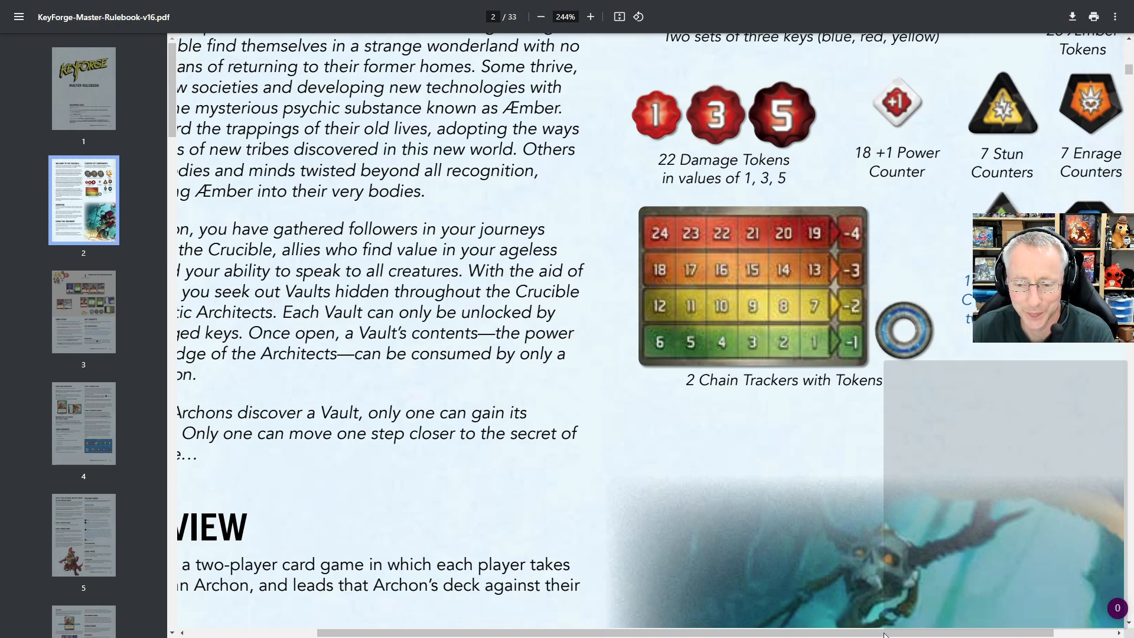
pyautogui.hscroll(3, 1028, 476)
pyautogui.scroll(1, 1028, 477)
pyautogui.scroll(7, 1028, 476)
pyautogui.scroll(-5, 902, 419)
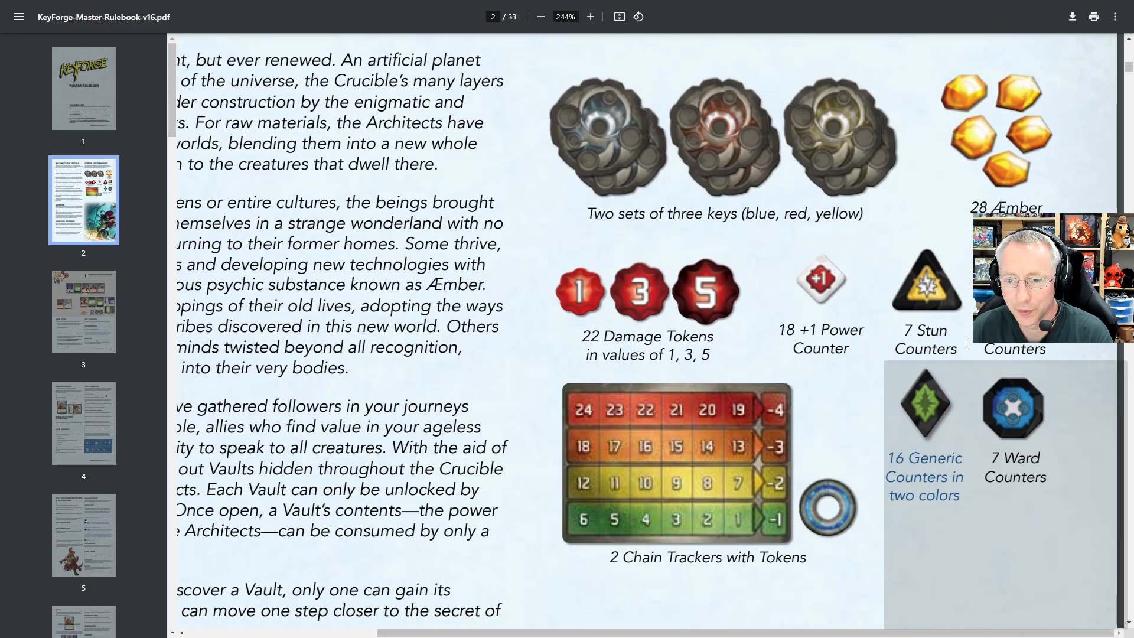
pyautogui.scroll(1, 1040, 397)
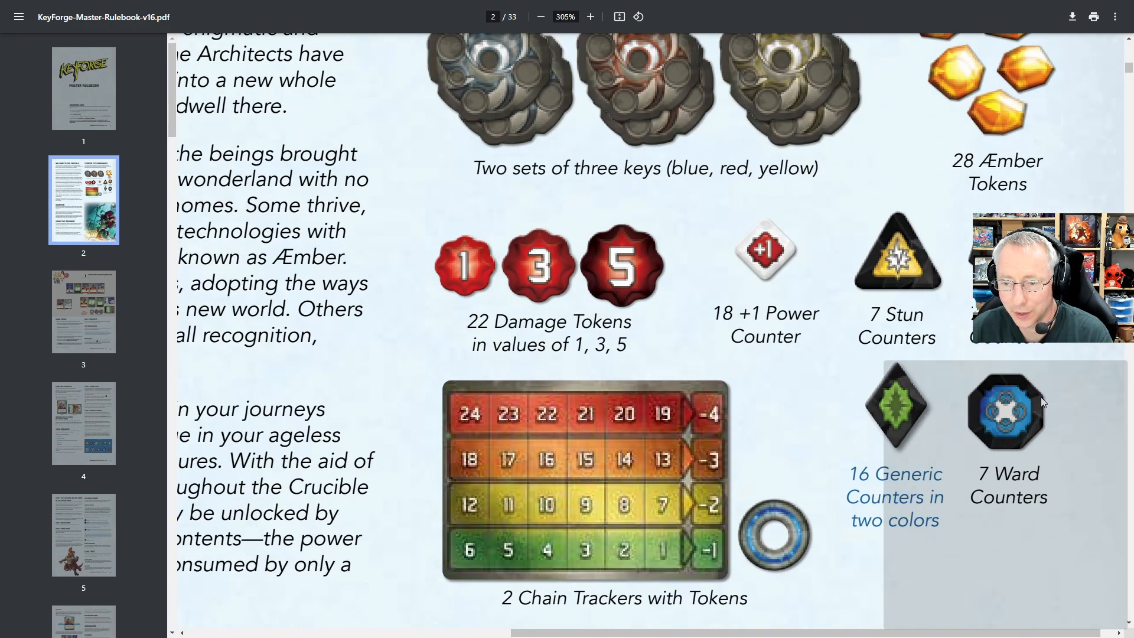
pyautogui.scroll(3, 1041, 398)
pyautogui.scroll(-3, 1040, 398)
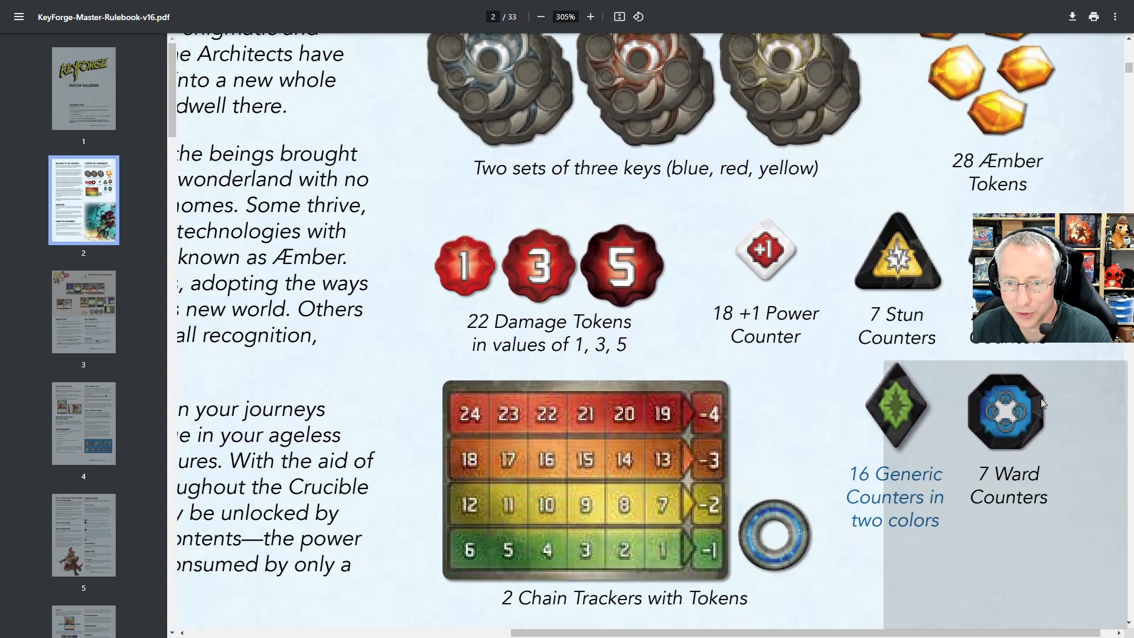
pyautogui.scroll(-2, 1040, 398)
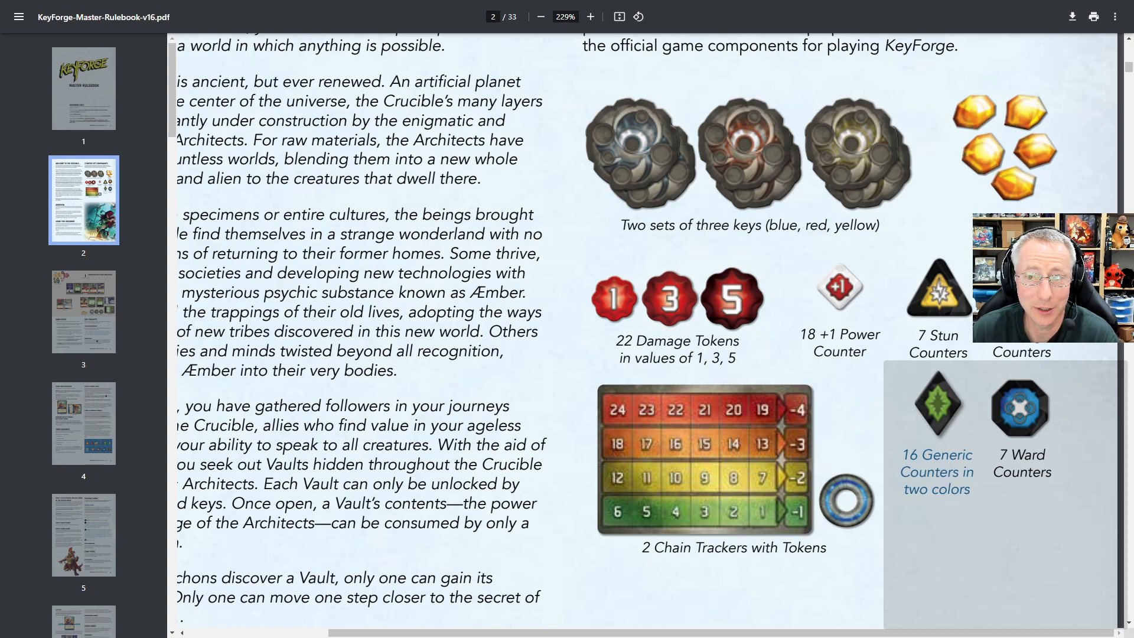
# Switch back to the Miro board and add PowerCounter1.png to the Tokens frame above the 5 damage tokens.
pyautogui.hotkey('ctrl', 'Tab')
pyautogui.hotkey('ctrl', 'Tab')
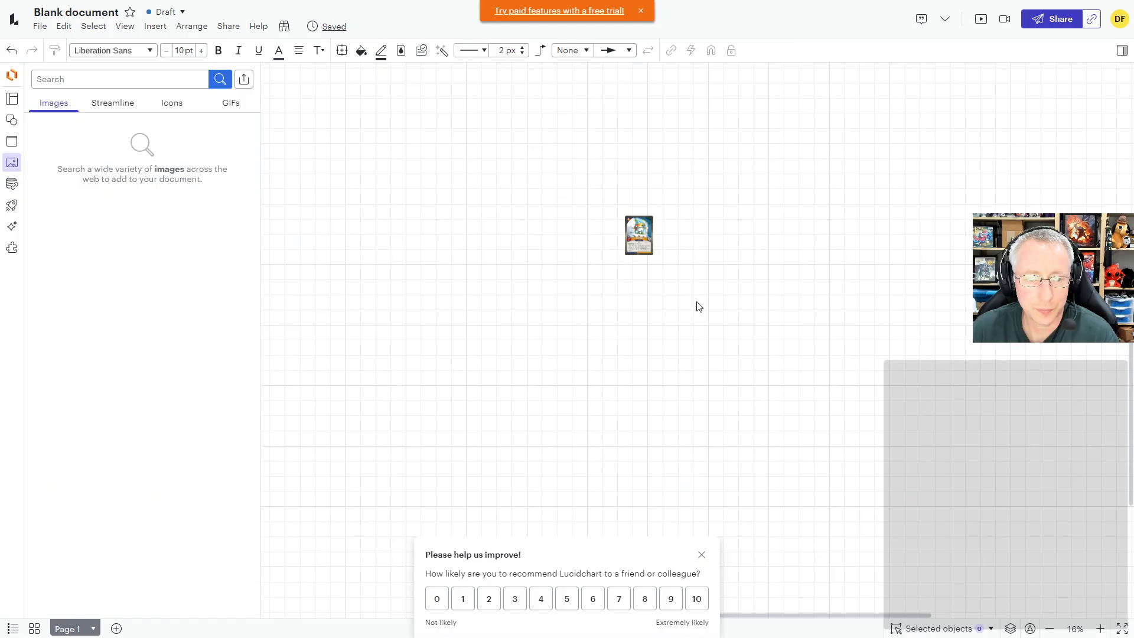
pyautogui.hotkey('ctrl', 'Tab')
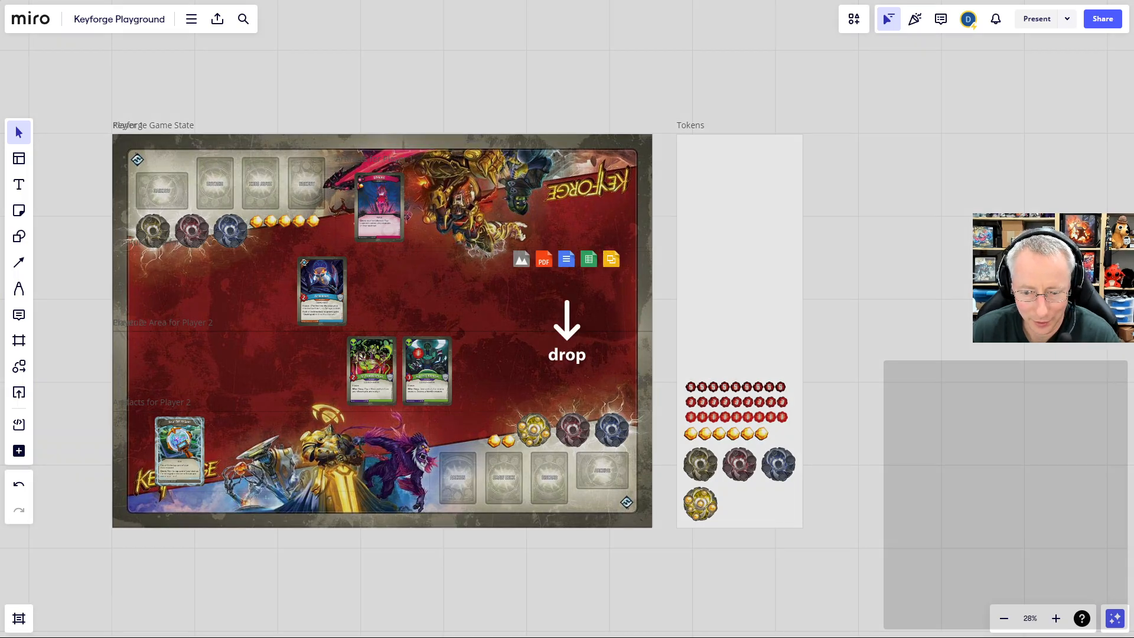
pyautogui.moveTo(569, 258); pyautogui.dragTo(695, 369)
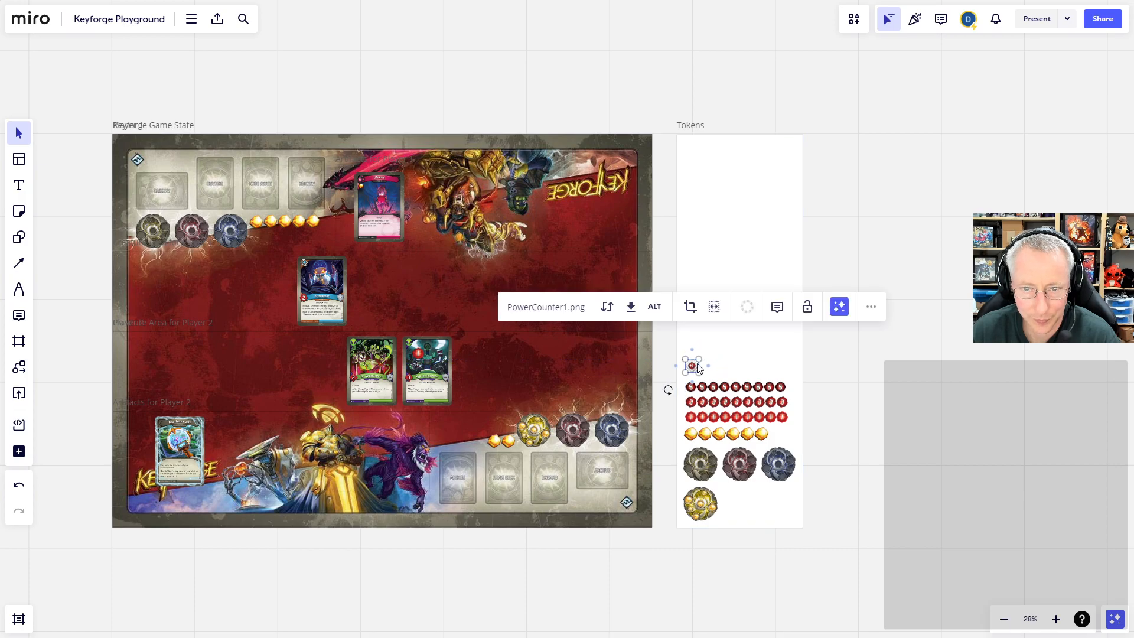
# Try a black fill on the Tokens frame and settle on medium grey as its fill color.
pyautogui.click(735, 234)
pyautogui.rightClick(736, 235)
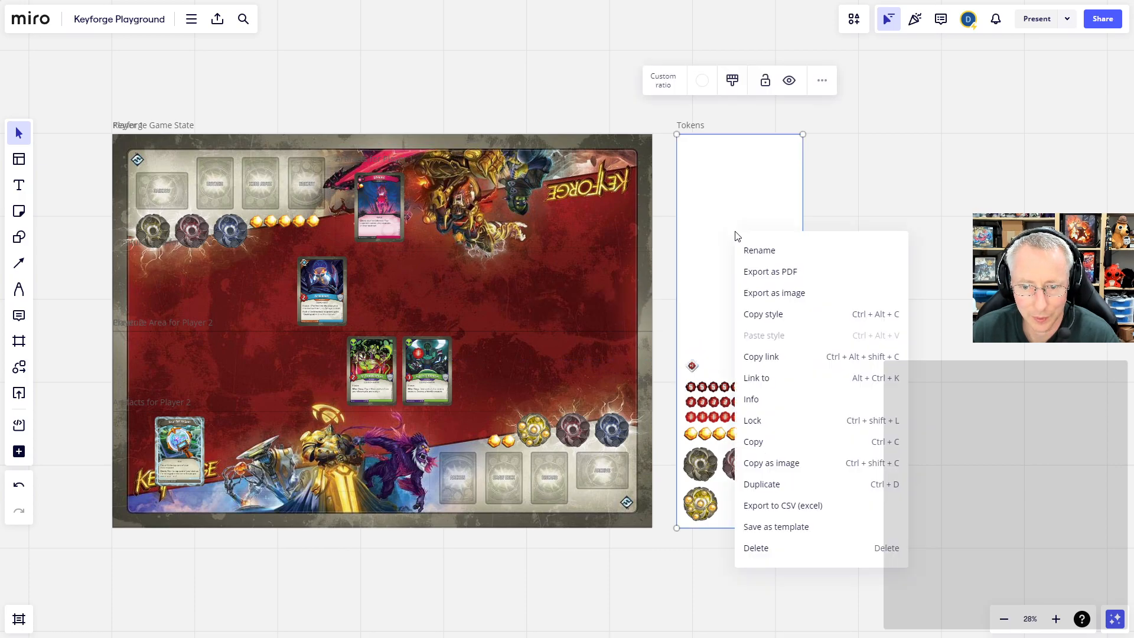
pyautogui.click(733, 80)
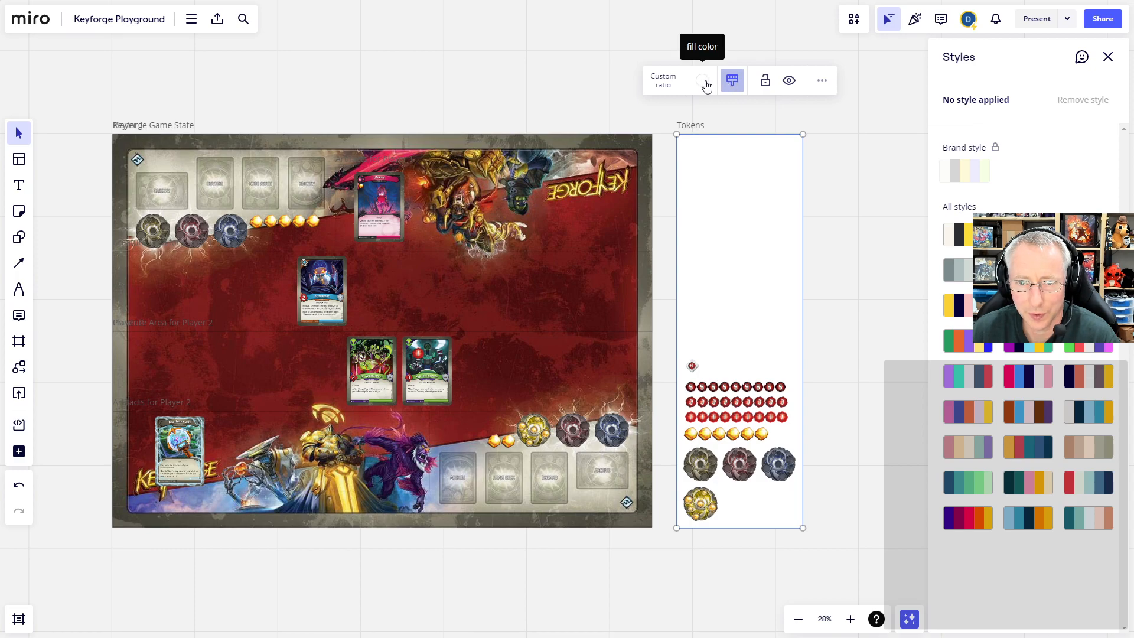
pyautogui.click(706, 86)
pyautogui.click(689, 189)
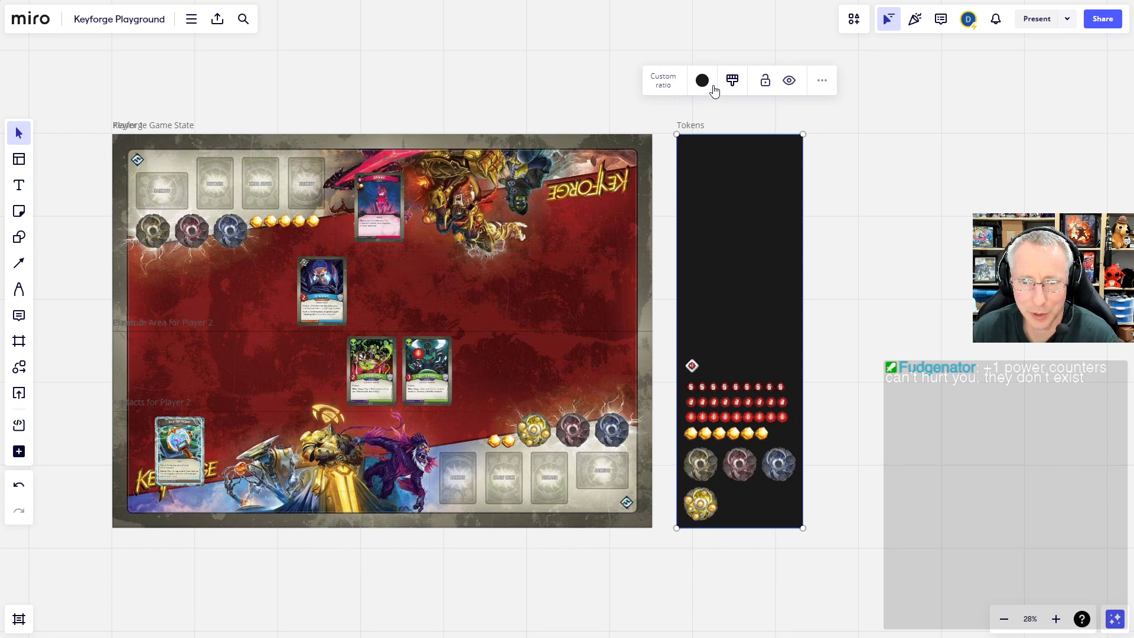
pyautogui.click(704, 83)
pyautogui.click(689, 163)
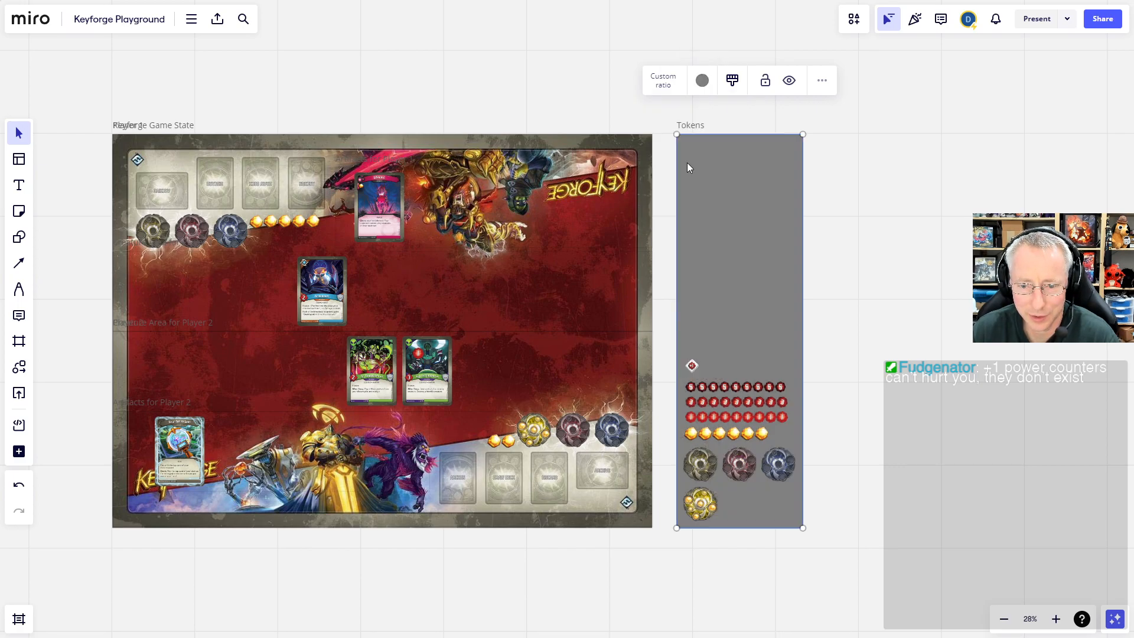
# Align the +1 power counter above the first 5 damage token and duplicate it into a row of seven.
pyautogui.scroll(5, 696, 367)
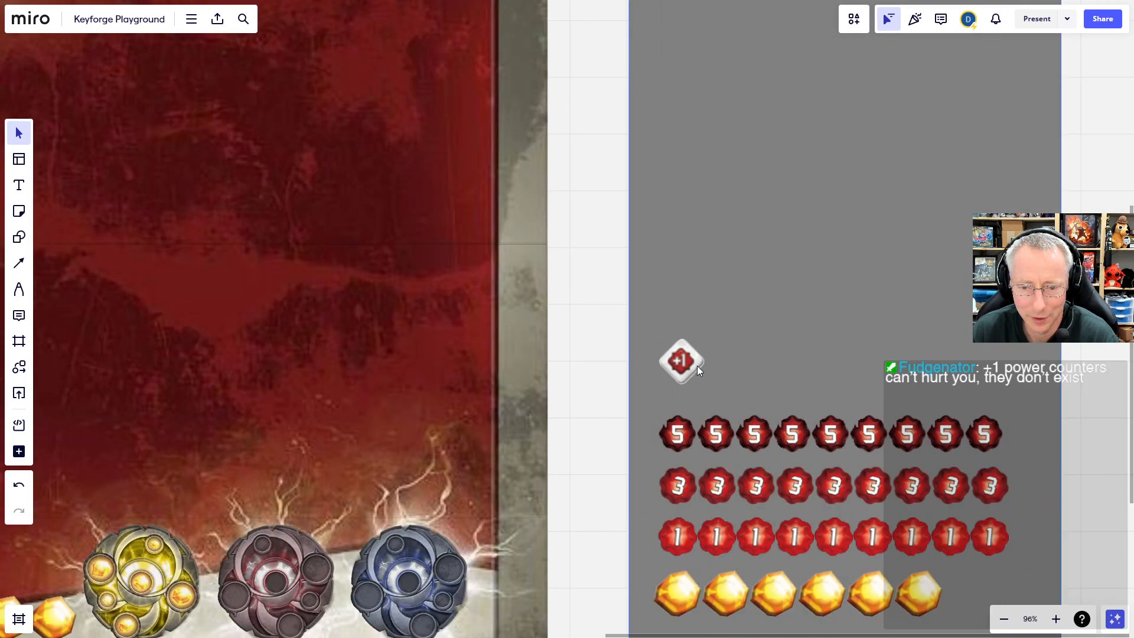
pyautogui.click(697, 369)
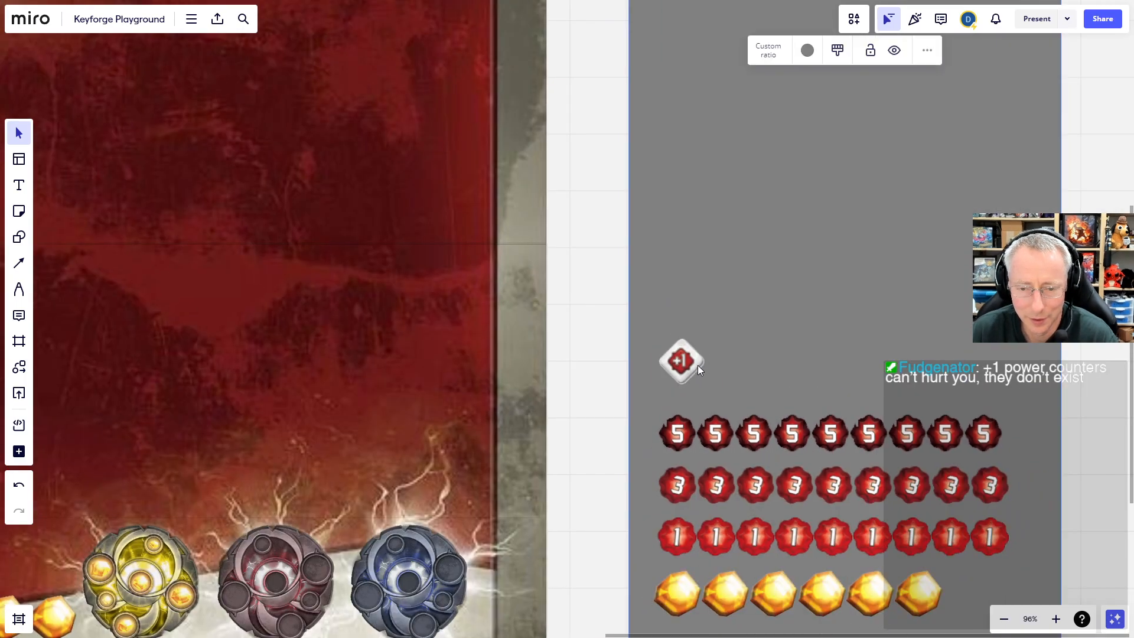
pyautogui.moveTo(697, 369); pyautogui.dragTo(678, 386)
pyautogui.moveTo(681, 384); pyautogui.dragTo(957, 384)
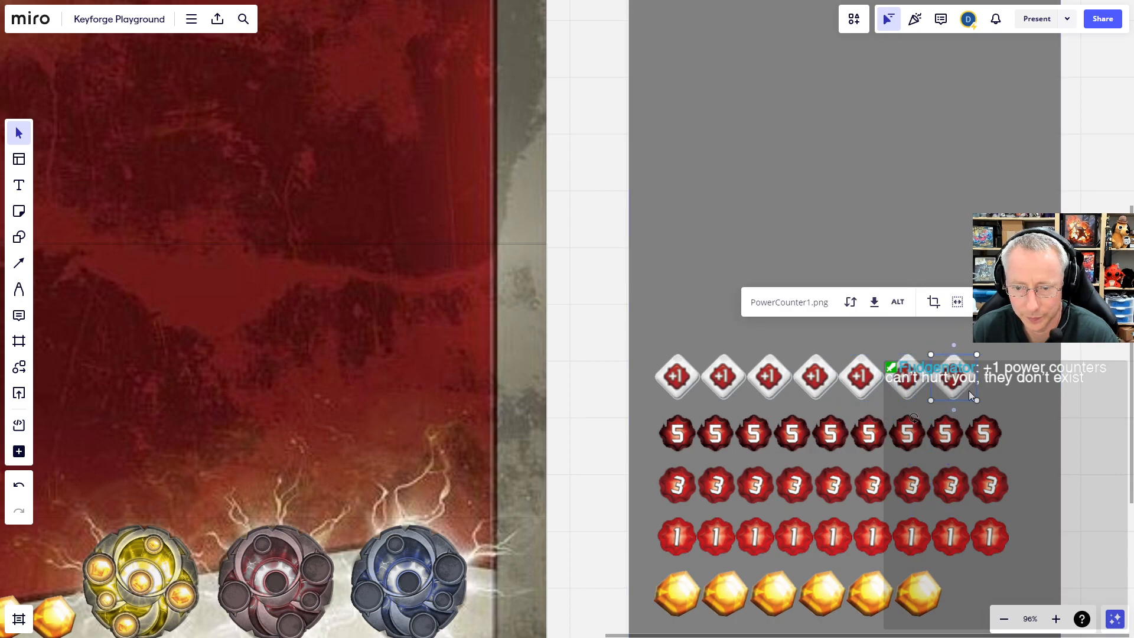
pyautogui.scroll(-5, 974, 392)
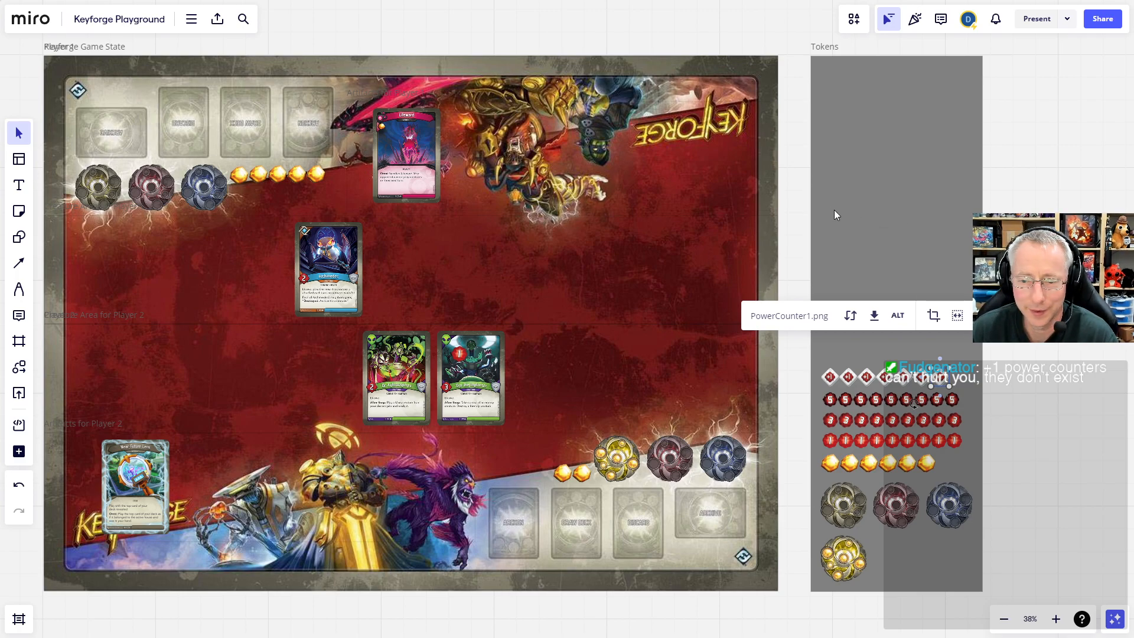
pyautogui.click(951, 243)
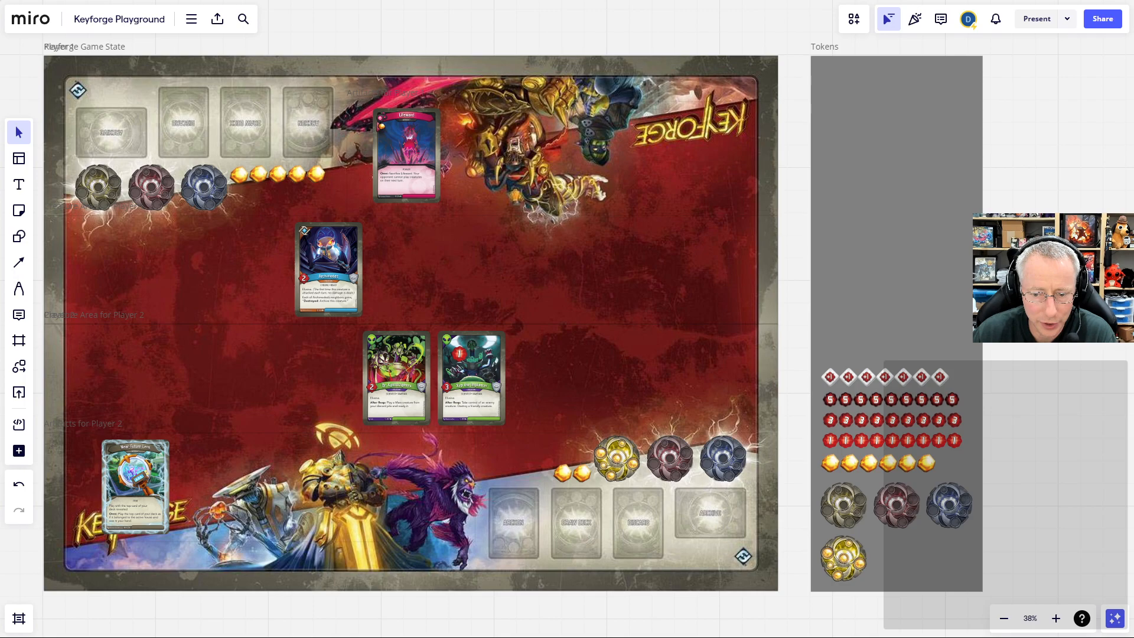
# Add the enrage, stun, generic and ward token images to the board beside the Tokens frame.
pyautogui.moveTo(1034, 413); pyautogui.dragTo(1053, 354)
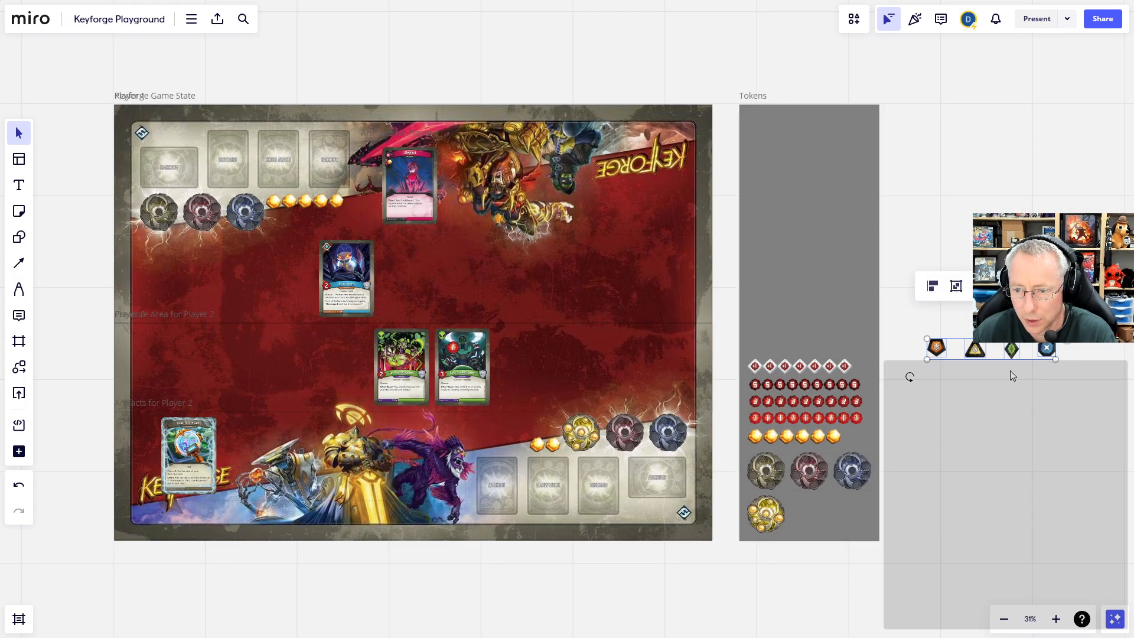
pyautogui.scroll(2, 1011, 372)
pyautogui.scroll(-1, 1011, 384)
pyautogui.click(1012, 385)
pyautogui.click(912, 344)
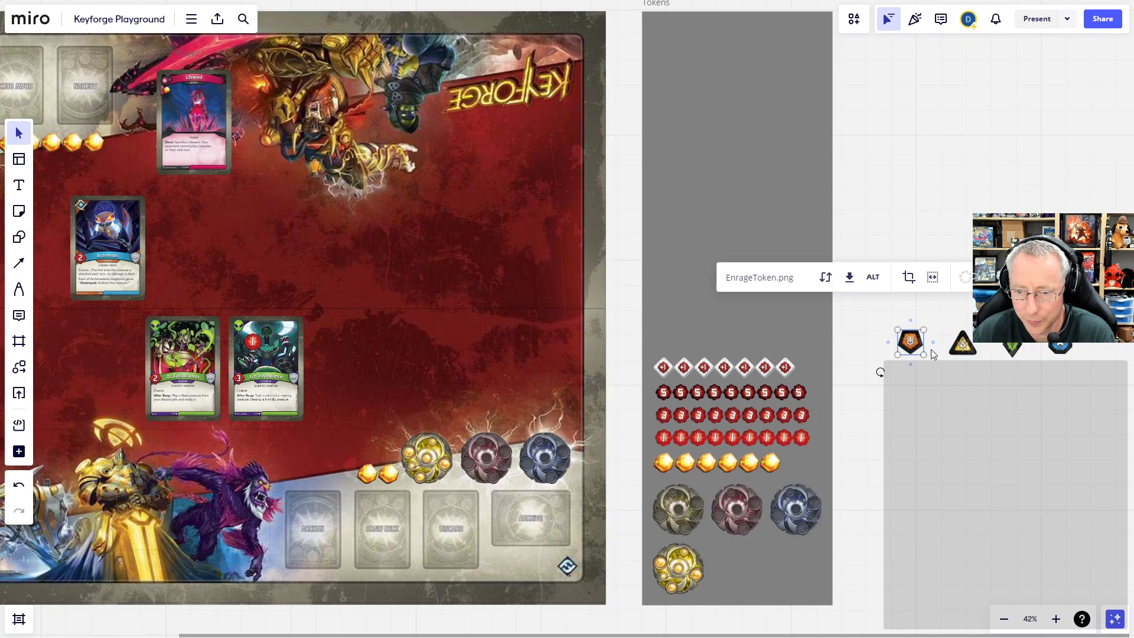
# Move the four tokens into the Tokens frame, stacking ward, enrage and stun above the +1 counters and placing the generic counter near the frame's top.
pyautogui.click(1063, 344)
pyautogui.moveTo(1065, 342); pyautogui.dragTo(668, 338)
pyautogui.moveTo(1012, 348); pyautogui.dragTo(681, 115)
pyautogui.click(910, 342)
pyautogui.moveTo(910, 342); pyautogui.dragTo(669, 307)
pyautogui.moveTo(962, 344); pyautogui.dragTo(666, 282)
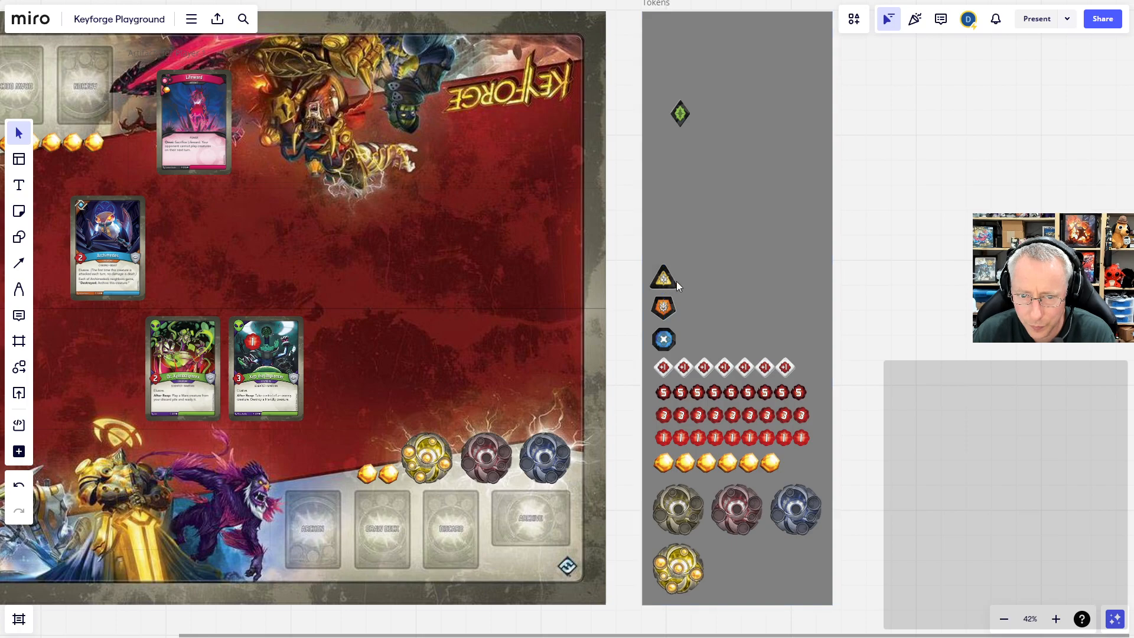
# Duplicate the stun token into an evenly spaced row of six.
pyautogui.click(667, 282)
pyautogui.hotkey('ctrl', 'c')
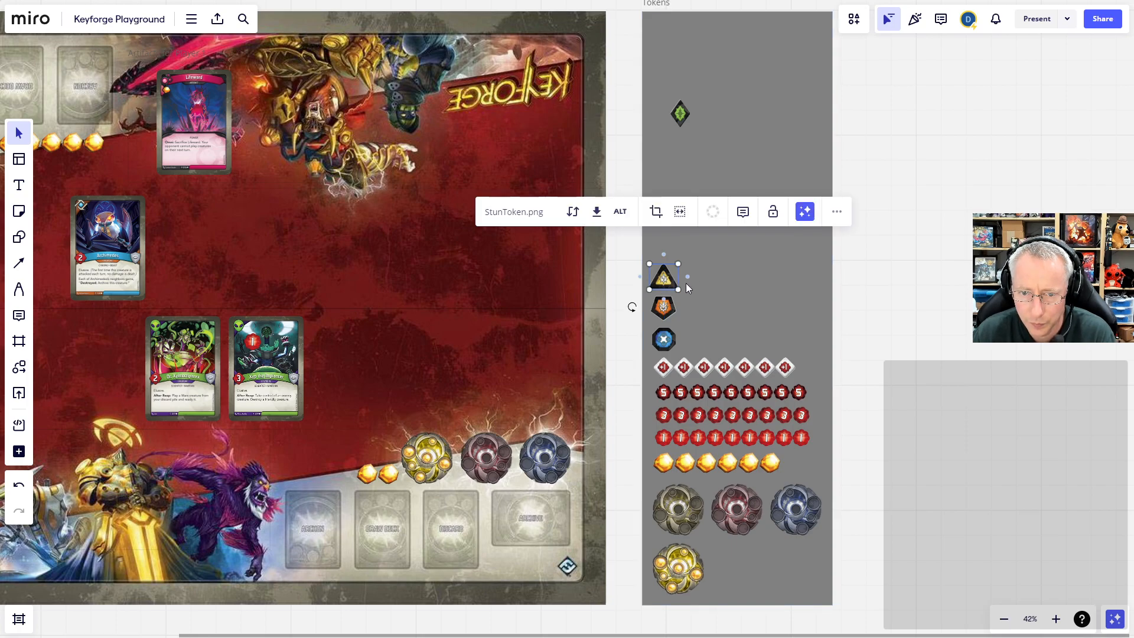
pyautogui.hotkey('ctrl', 'v')
pyautogui.moveTo(677, 282); pyautogui.dragTo(769, 284)
pyautogui.hotkey('ctrl', 'v')
pyautogui.hotkey('ctrl', 'v')
pyautogui.hotkey('ctrl', 'v')
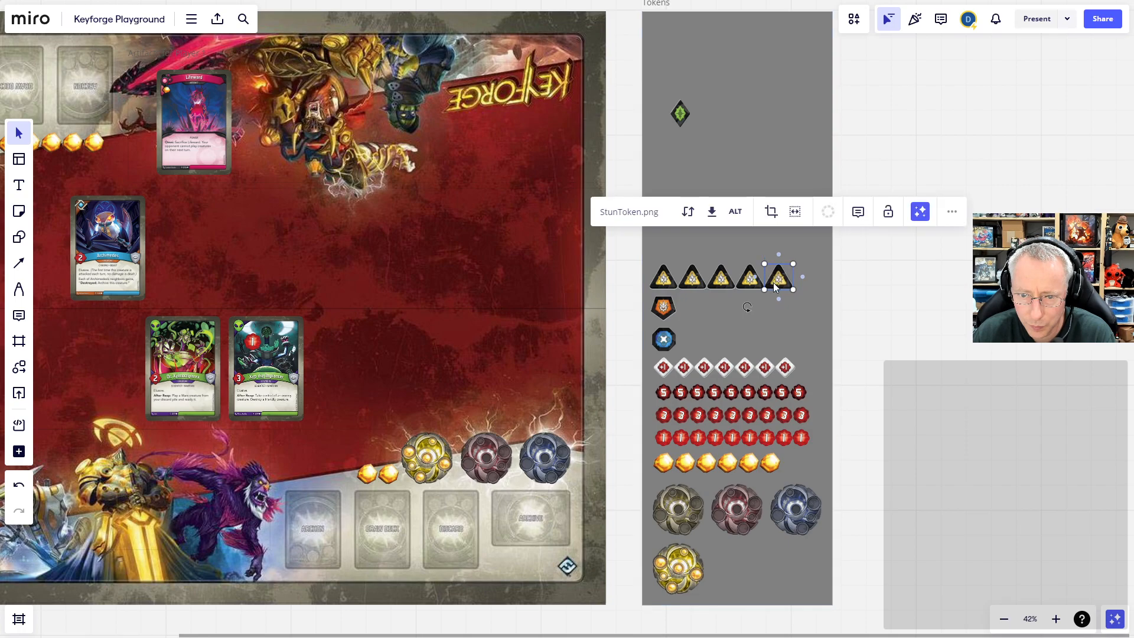
pyautogui.hotkey('ctrl', 'v')
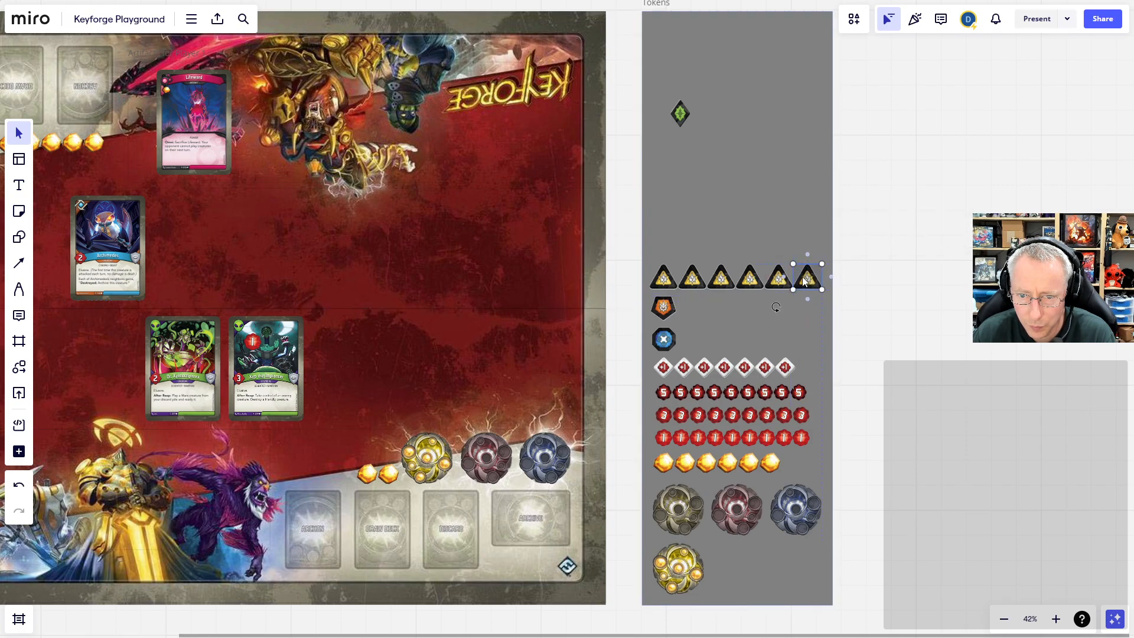
# Duplicate the enrage token into an evenly spaced row of six below the stun tokens.
pyautogui.click(667, 312)
pyautogui.hotkey('ctrl', 'c')
pyautogui.hotkey('ctrl', 'v')
pyautogui.moveTo(691, 314); pyautogui.dragTo(687, 310)
pyautogui.hotkey('ctrl', 'v')
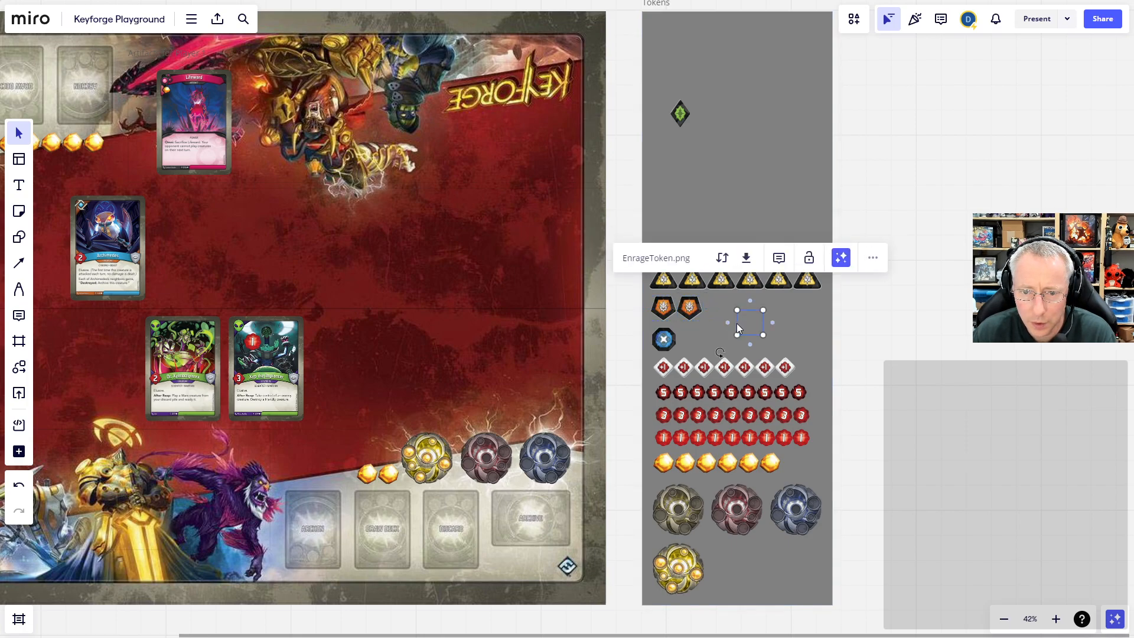
pyautogui.moveTo(751, 326); pyautogui.dragTo(792, 307)
pyautogui.hotkey('ctrl', 'v')
pyautogui.hotkey('ctrl', 'v')
pyautogui.hotkey('ctrl', 'v')
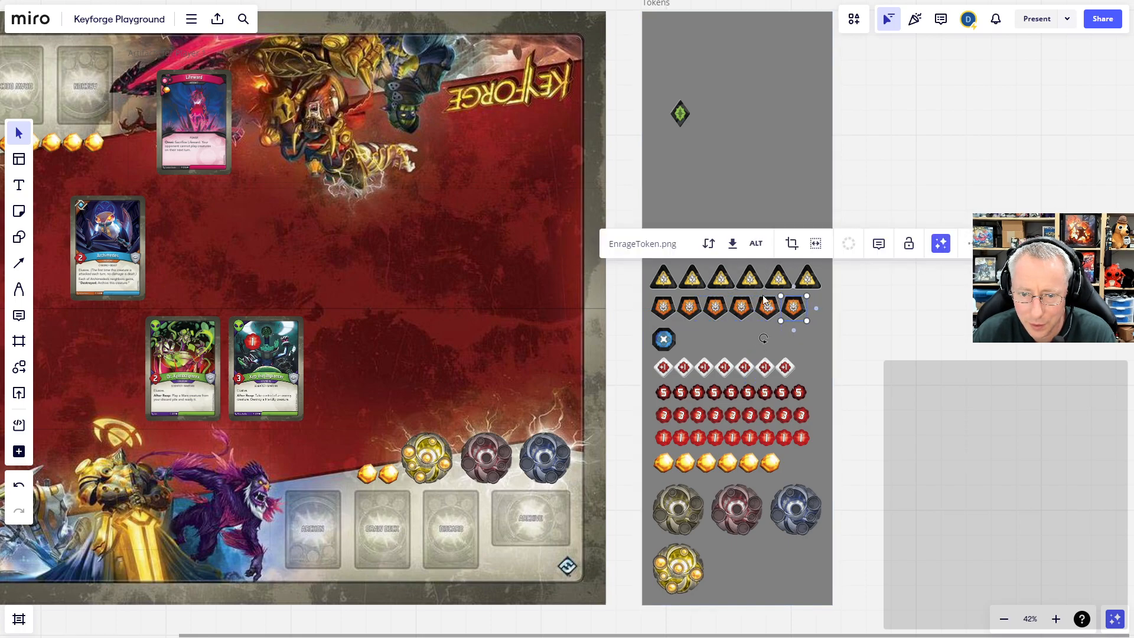
# Duplicate the ward token into an evenly spaced row of seven below the enrage tokens.
pyautogui.click(677, 341)
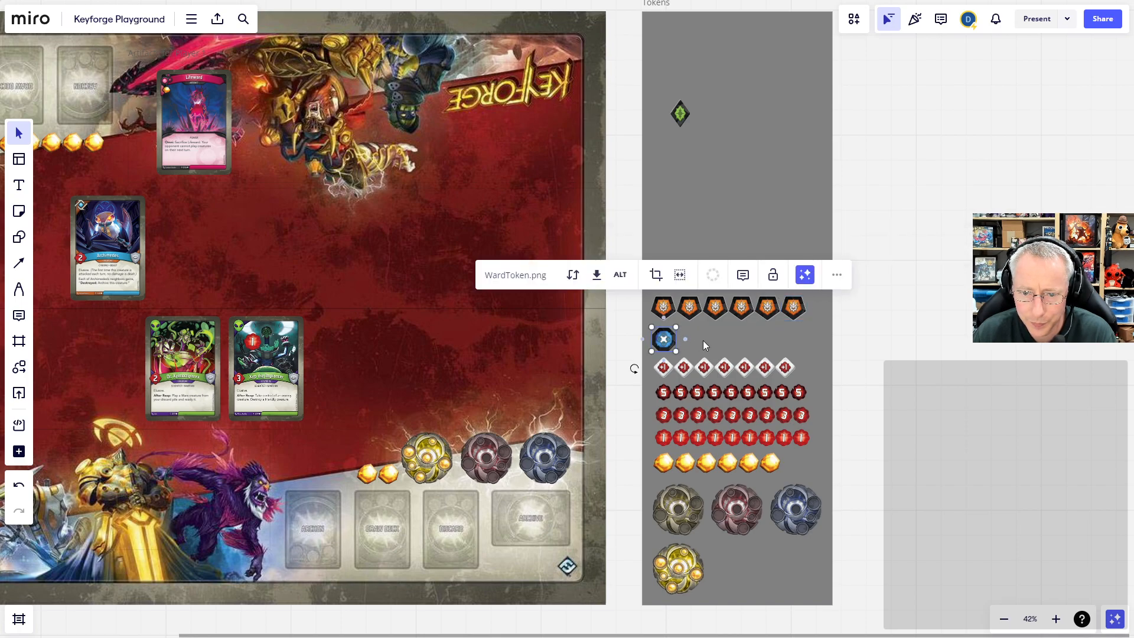
pyautogui.hotkey('ctrl', 'v')
pyautogui.moveTo(696, 344); pyautogui.dragTo(814, 347)
pyautogui.hotkey('ctrl', 'v')
pyautogui.hotkey('ctrl', 'v')
pyautogui.hotkey('ctrl', 'v')
pyautogui.hotkey('ctrl', 'v')
pyautogui.hotkey('ctrl', 'v')
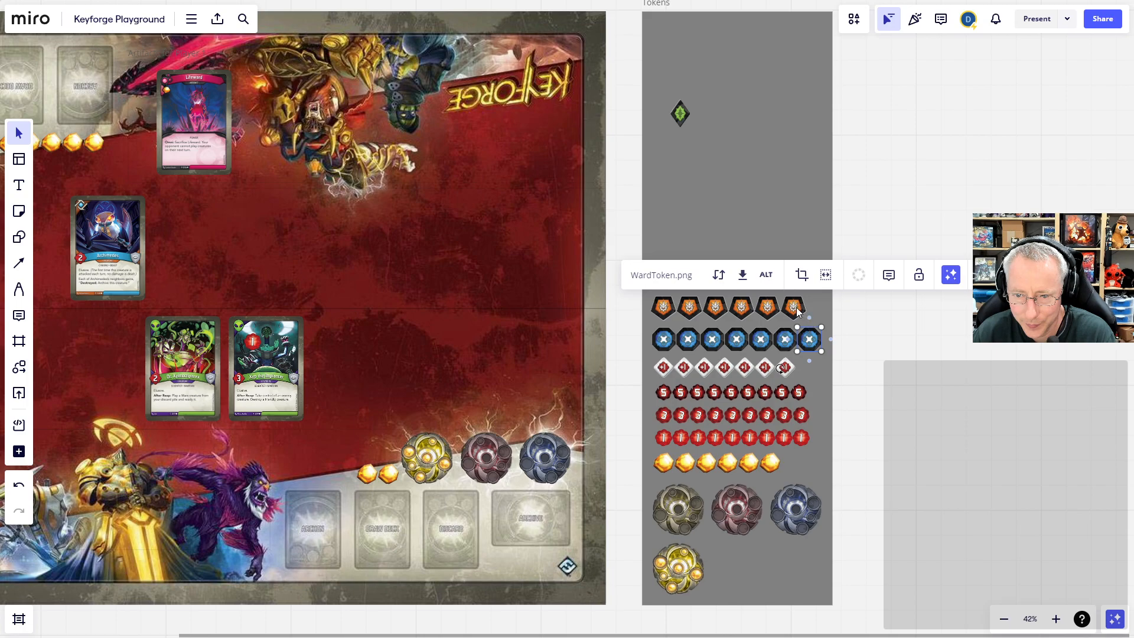
# Copy the last +1 power counter and add the copy at the end of its row as the eighth.
pyautogui.click(791, 368)
pyautogui.hotkey('ctrl', 'c')
pyautogui.hotkey('ctrl', 'v')
pyautogui.moveTo(800, 370); pyautogui.dragTo(807, 368)
# Move the green generic counter directly above the stun tokens in the Tokens frame and copy it into an evenly spaced row of four.
pyautogui.click(682, 116)
pyautogui.moveTo(682, 116); pyautogui.dragTo(671, 234)
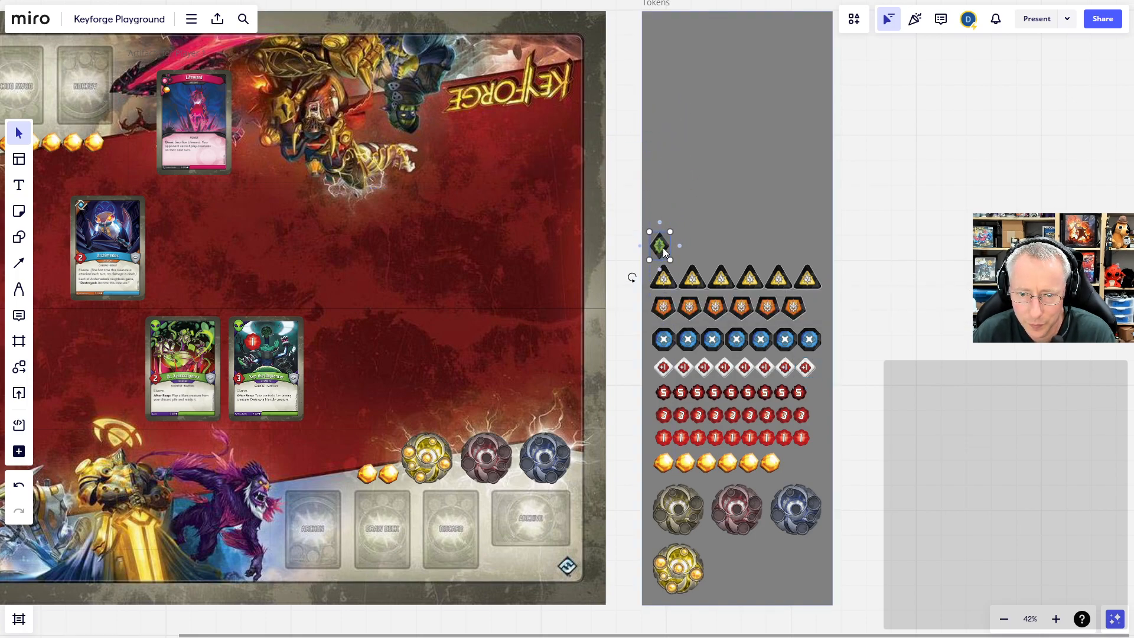
pyautogui.hotkey('ctrl', 'c')
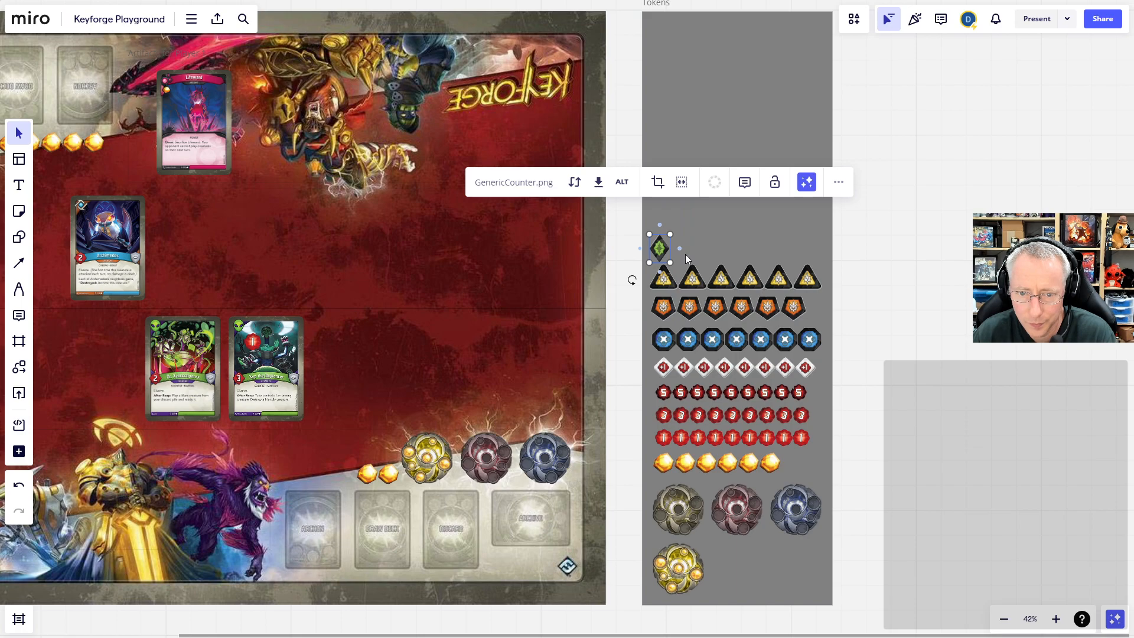
pyautogui.hotkey('ctrl', 'v')
pyautogui.hotkey('ctrl', 'v')
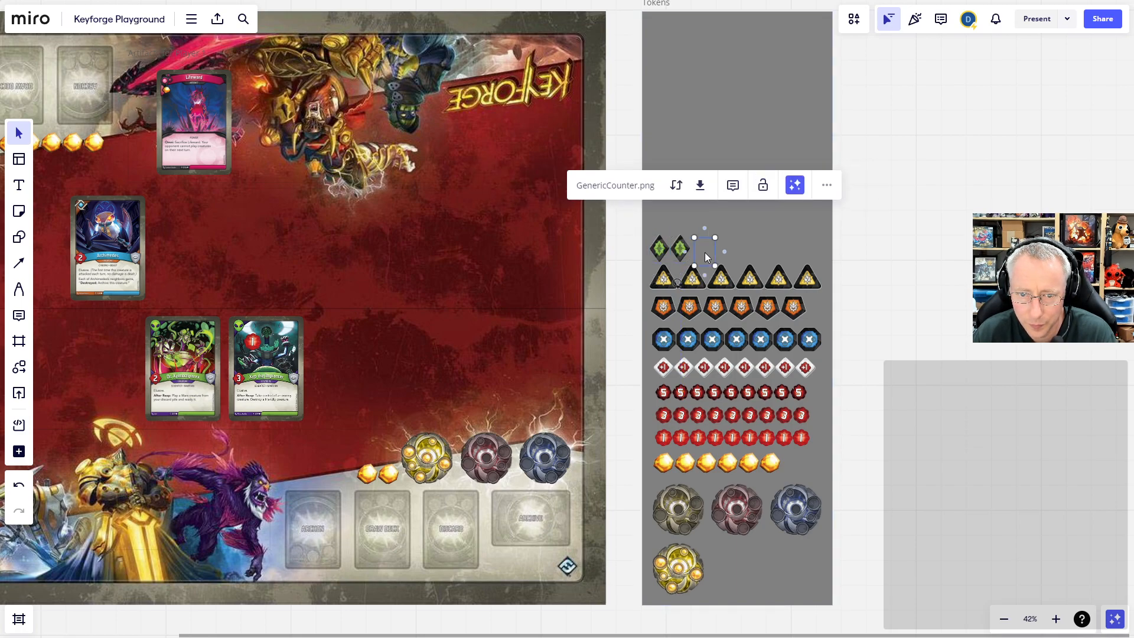
pyautogui.moveTo(707, 254); pyautogui.dragTo(727, 249)
pyautogui.hotkey('ctrl', 'v')
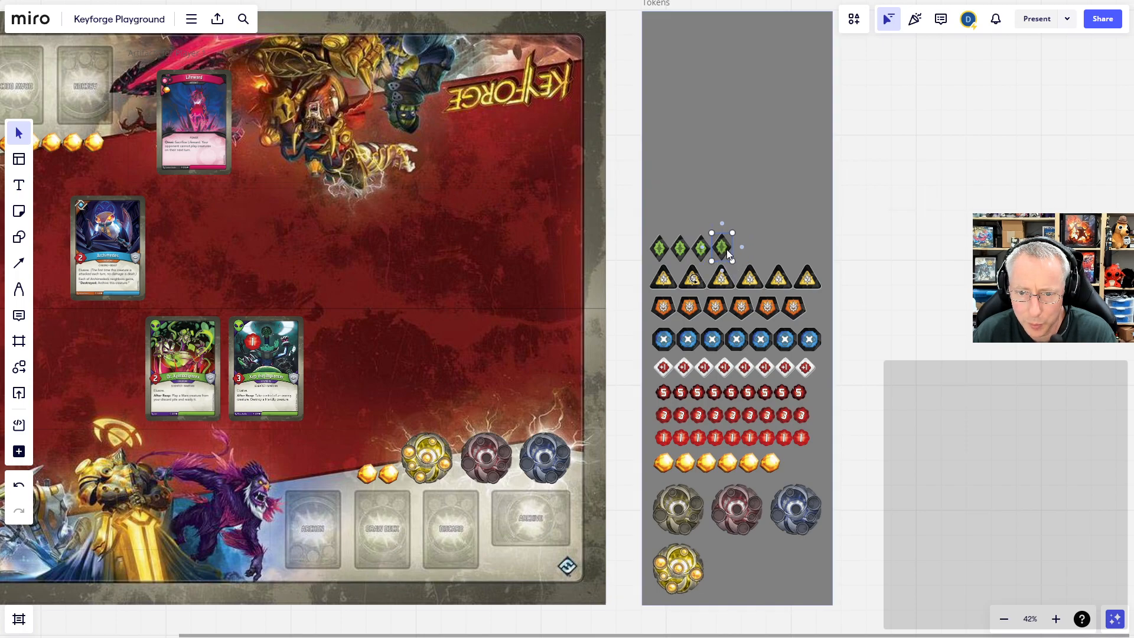
pyautogui.press('Down')
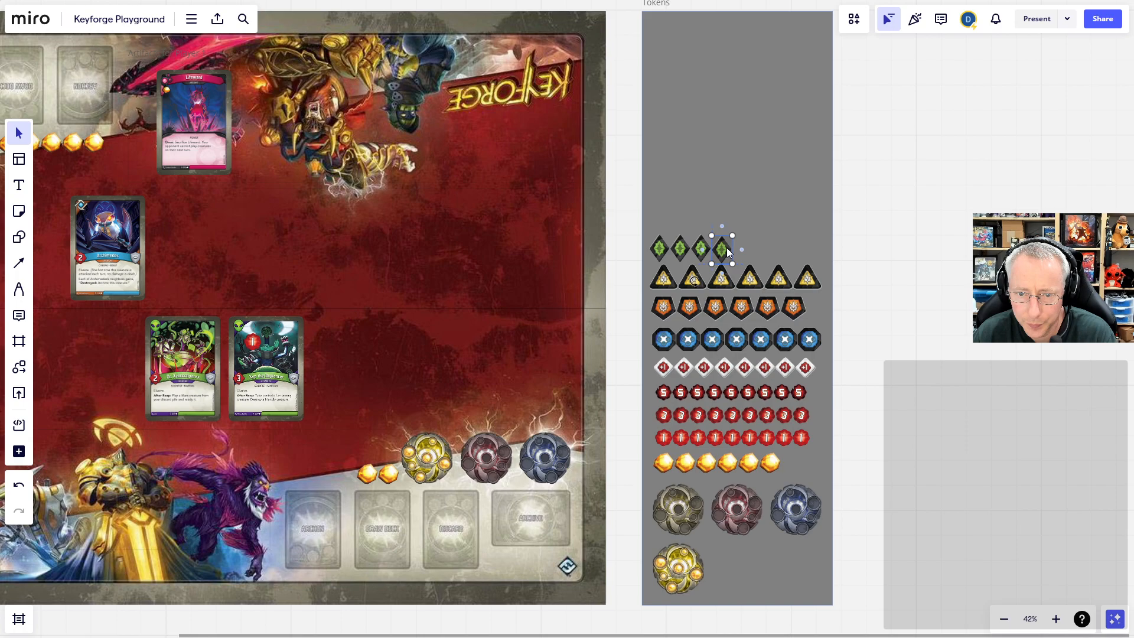
# Add four more copies of the generic counter at the same spacing to extend its row to eight.
pyautogui.scroll(5, 726, 247)
pyautogui.scroll(4, 732, 250)
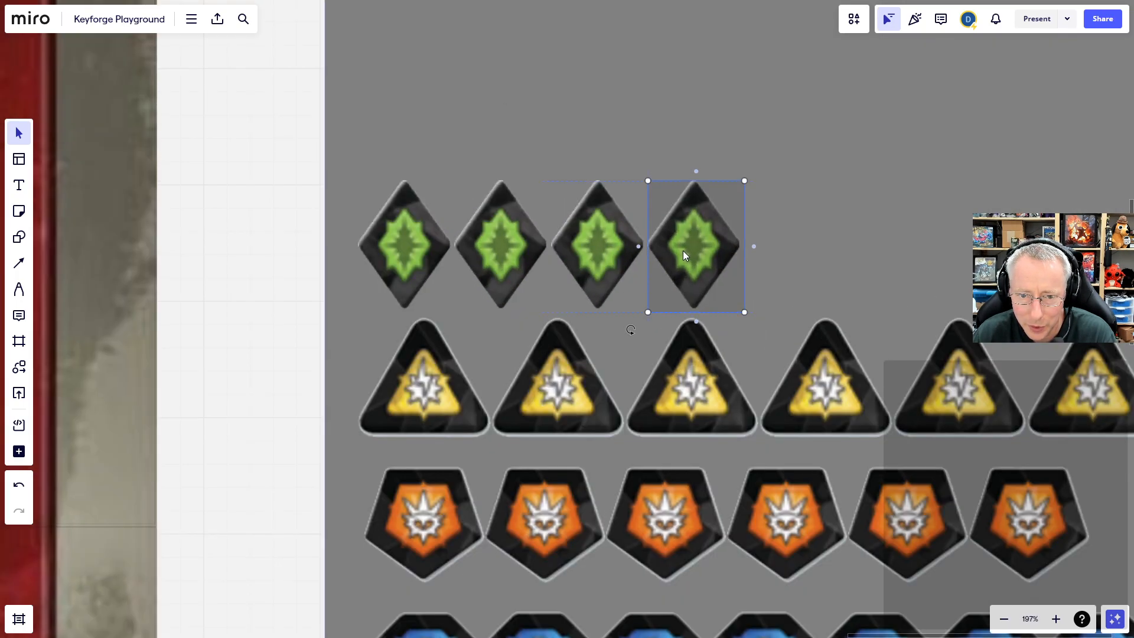
pyautogui.hotkey('ctrl', 'v')
pyautogui.moveTo(748, 270); pyautogui.dragTo(978, 241)
pyautogui.hotkey('ctrl', 'v')
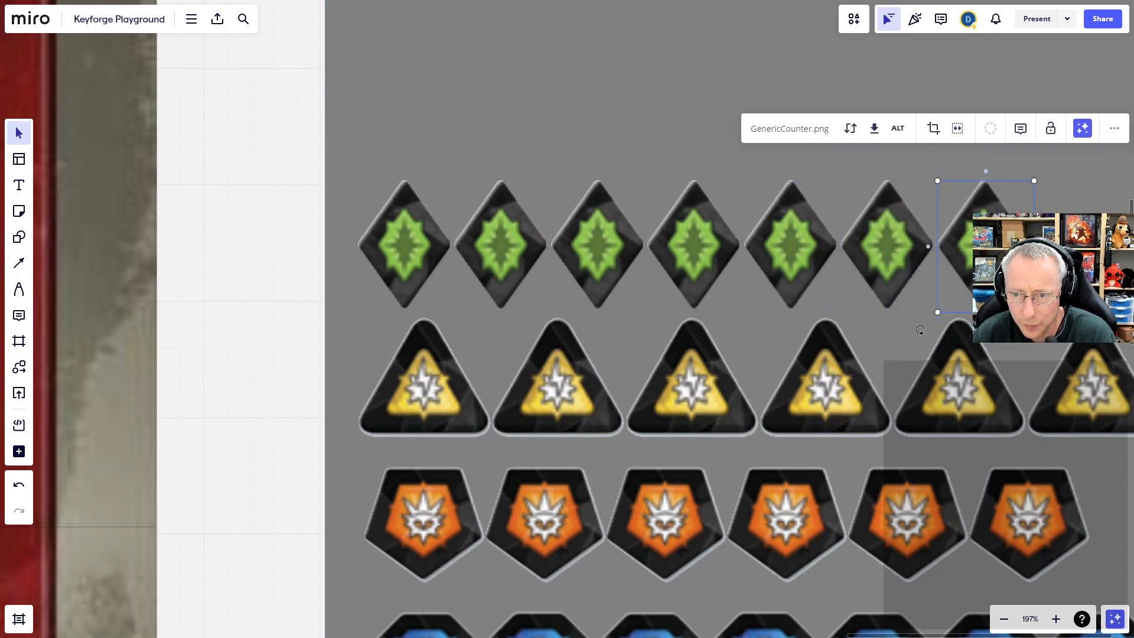
pyautogui.hotkey('ctrl', 'v')
pyautogui.moveTo(1008, 239); pyautogui.dragTo(1082, 243)
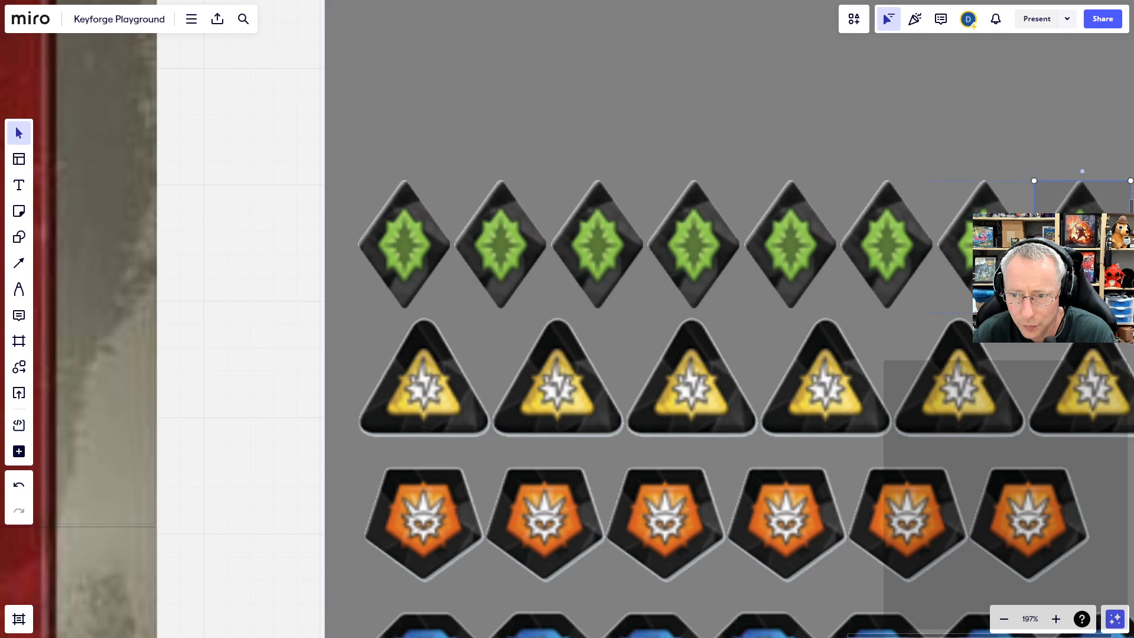
pyautogui.scroll(-5, 1023, 309)
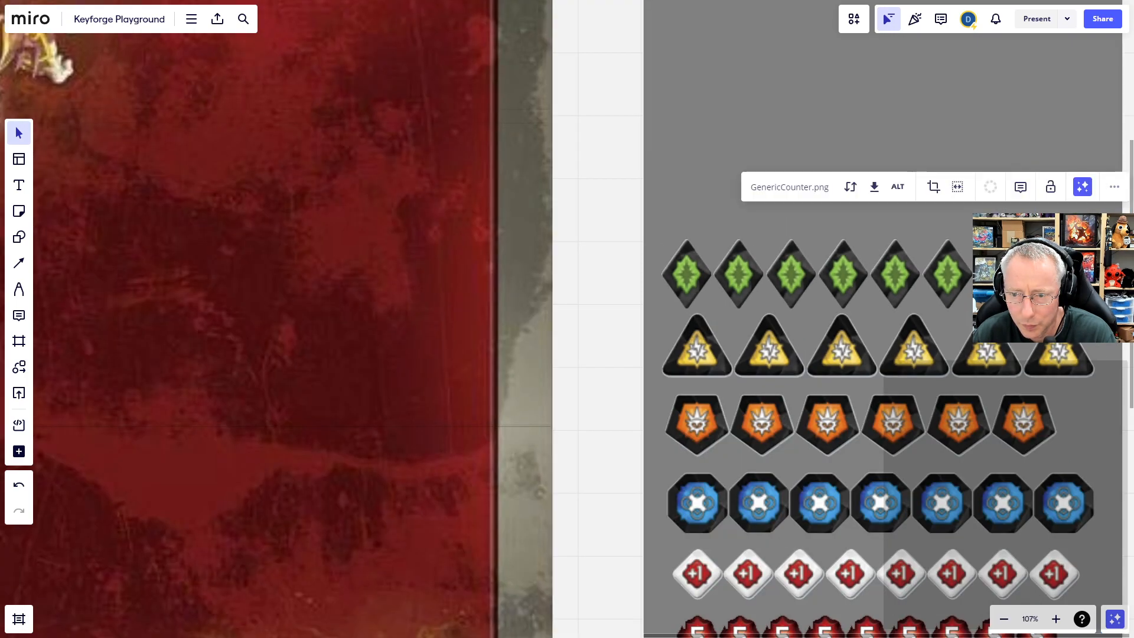
pyautogui.scroll(-6, 944, 327)
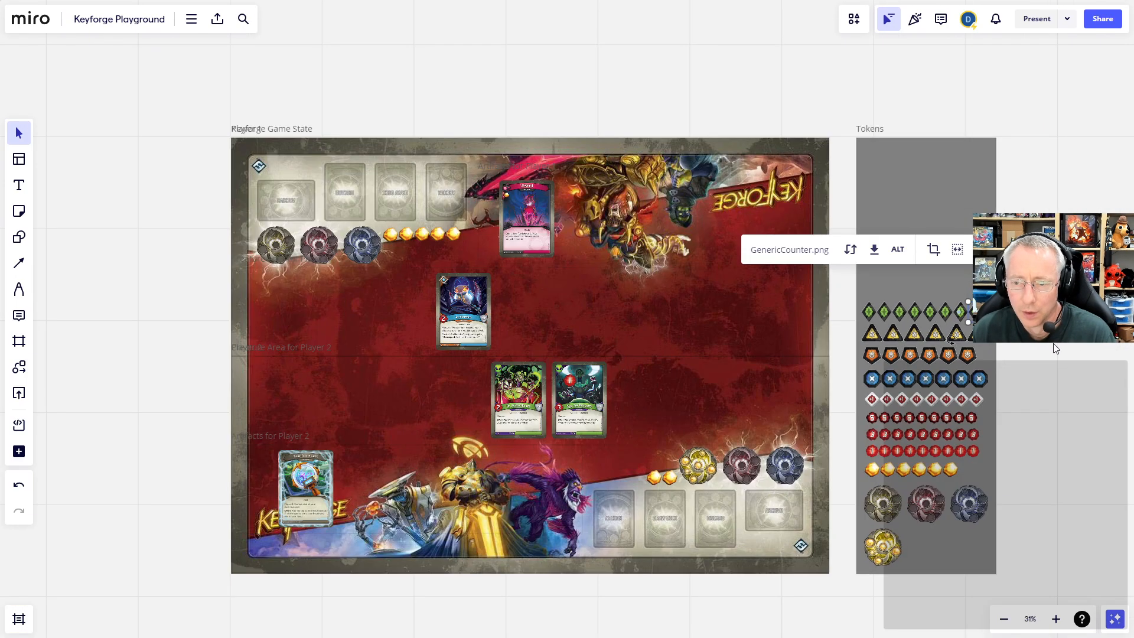
pyautogui.click(1044, 349)
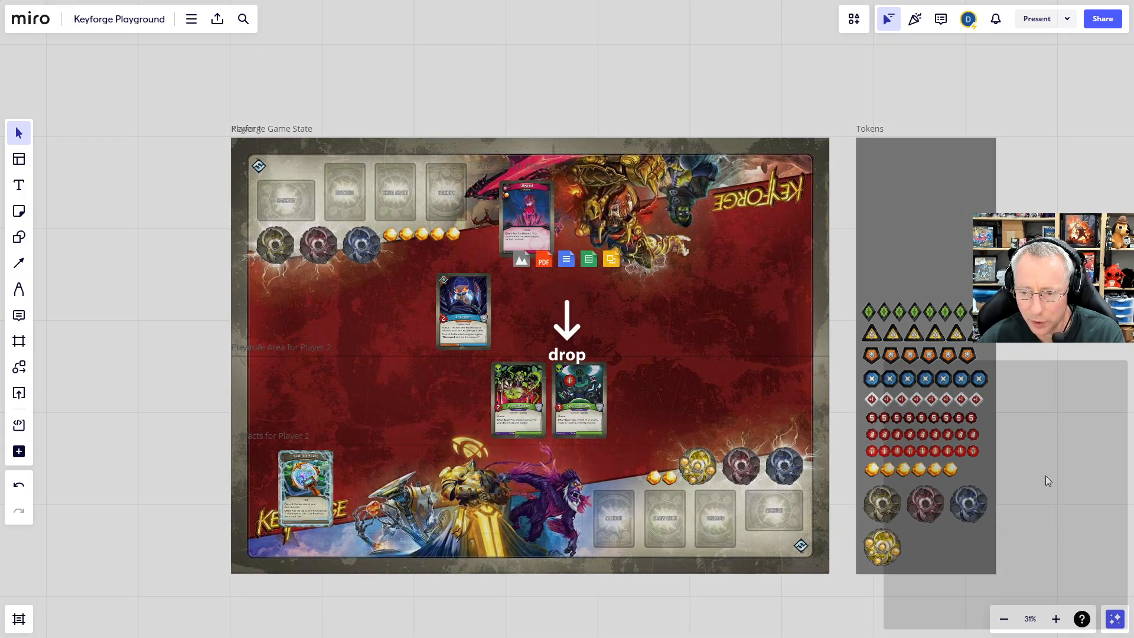
# Import the blue and red forged key images, Bluekey.png and redkey.png, onto the board beside the Tokens frame.
pyautogui.moveTo(1045, 477); pyautogui.dragTo(1045, 476)
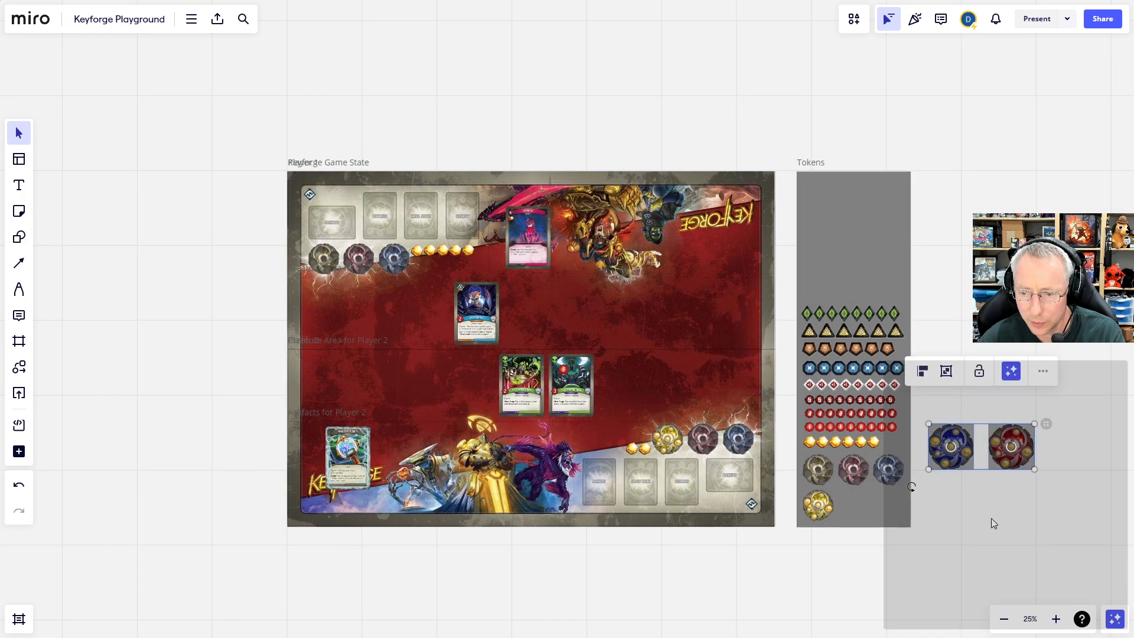
pyautogui.scroll(3, 990, 520)
pyautogui.scroll(2, 990, 520)
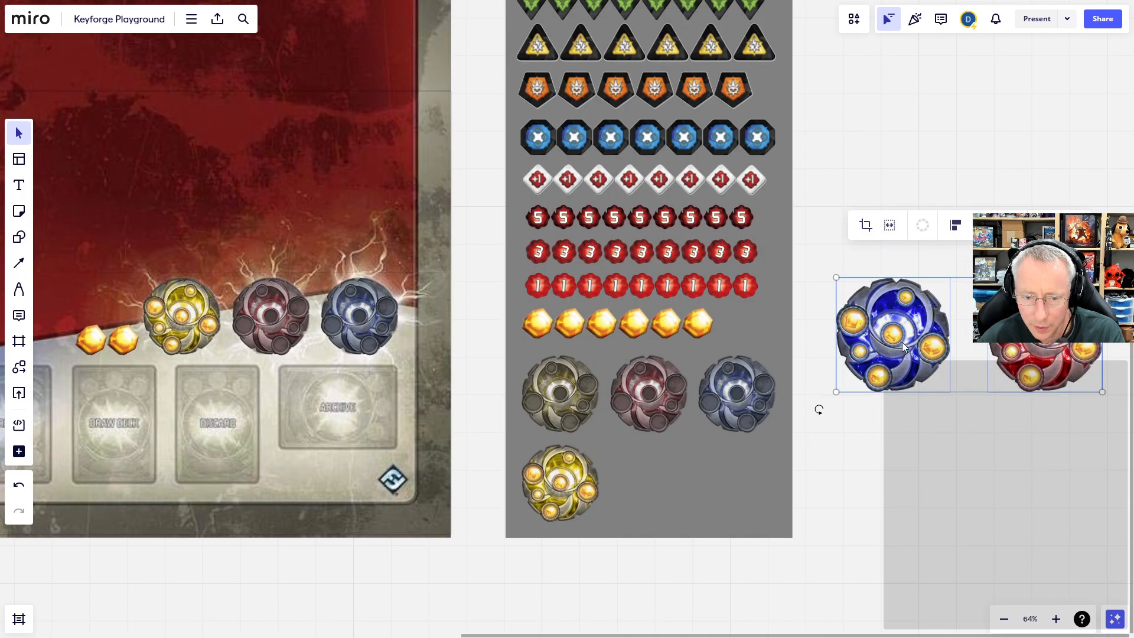
# Shrink the forged blue key to the yellow key's size and place it below the unforged blue key in the Tokens frame.
pyautogui.click(878, 347)
pyautogui.moveTo(903, 346); pyautogui.dragTo(667, 470)
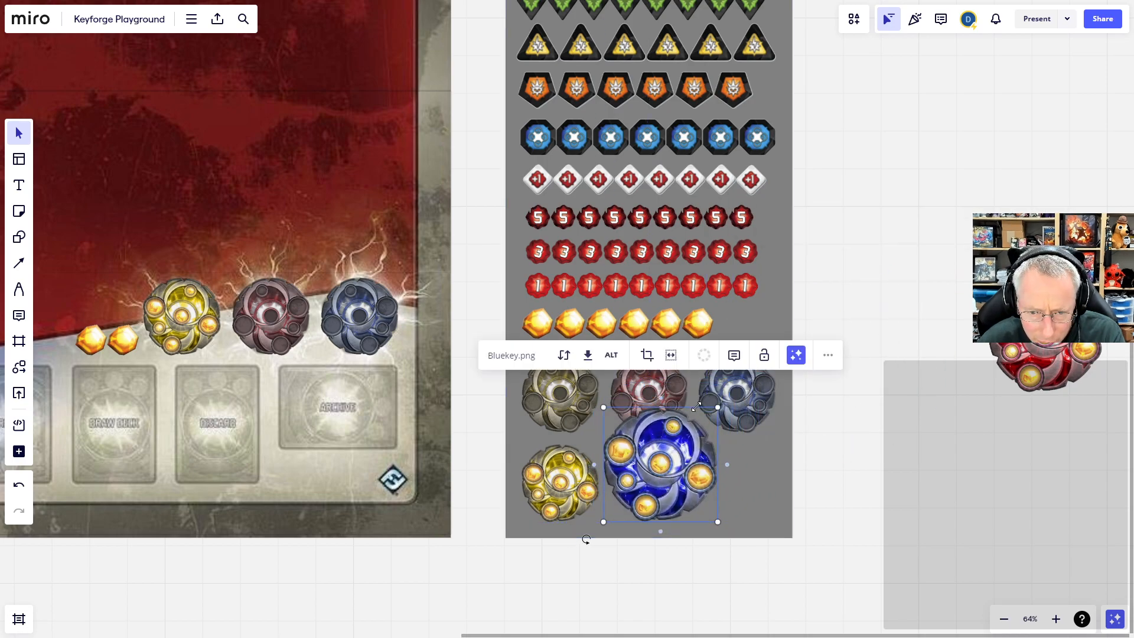
pyautogui.moveTo(716, 406); pyautogui.dragTo(674, 440)
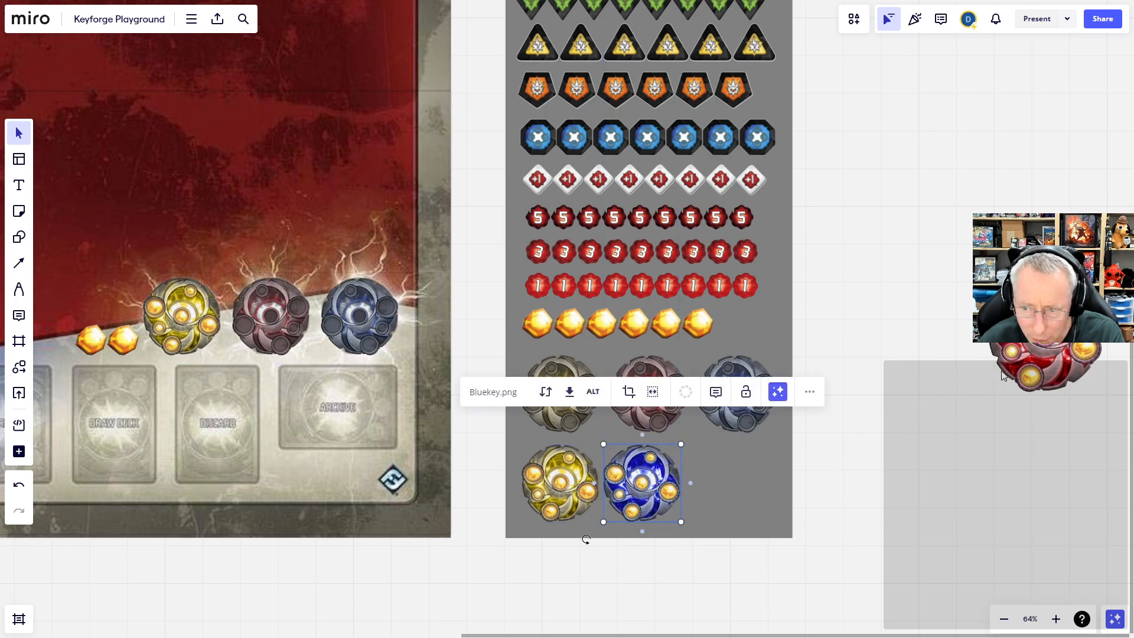
pyautogui.click(1045, 362)
pyautogui.moveTo(641, 490); pyautogui.dragTo(732, 492)
# Shrink the forged red key to match and place it between the forged yellow and blue keys.
pyautogui.click(1039, 355)
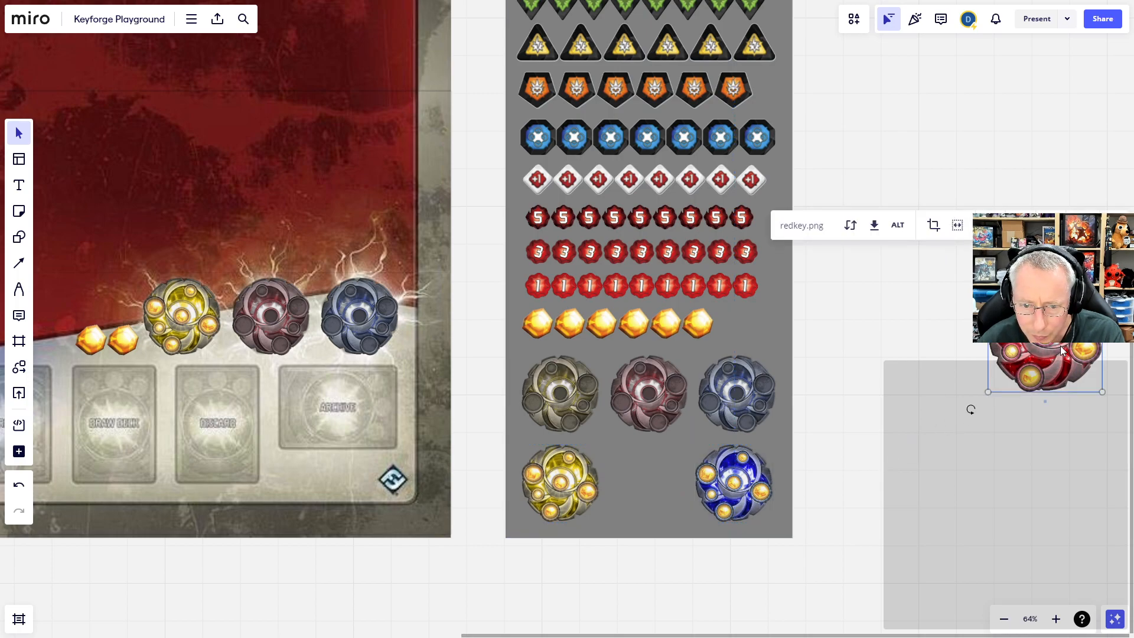
pyautogui.moveTo(1062, 345); pyautogui.dragTo(665, 475)
pyautogui.moveTo(705, 407); pyautogui.dragTo(669, 450)
pyautogui.moveTo(626, 480); pyautogui.dragTo(647, 478)
pyautogui.click(859, 444)
pyautogui.scroll(-5, 878, 435)
pyautogui.scroll(-2, 878, 435)
pyautogui.moveTo(912, 354); pyautogui.dragTo(997, 422)
pyautogui.scroll(2, 937, 435)
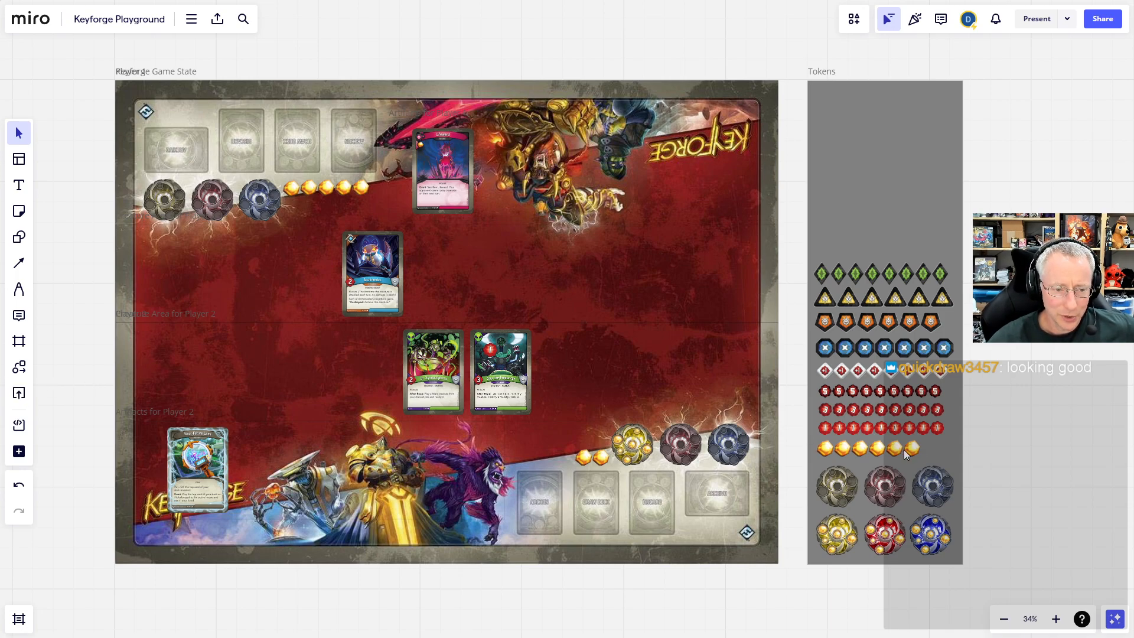
pyautogui.moveTo(991, 378); pyautogui.dragTo(955, 376)
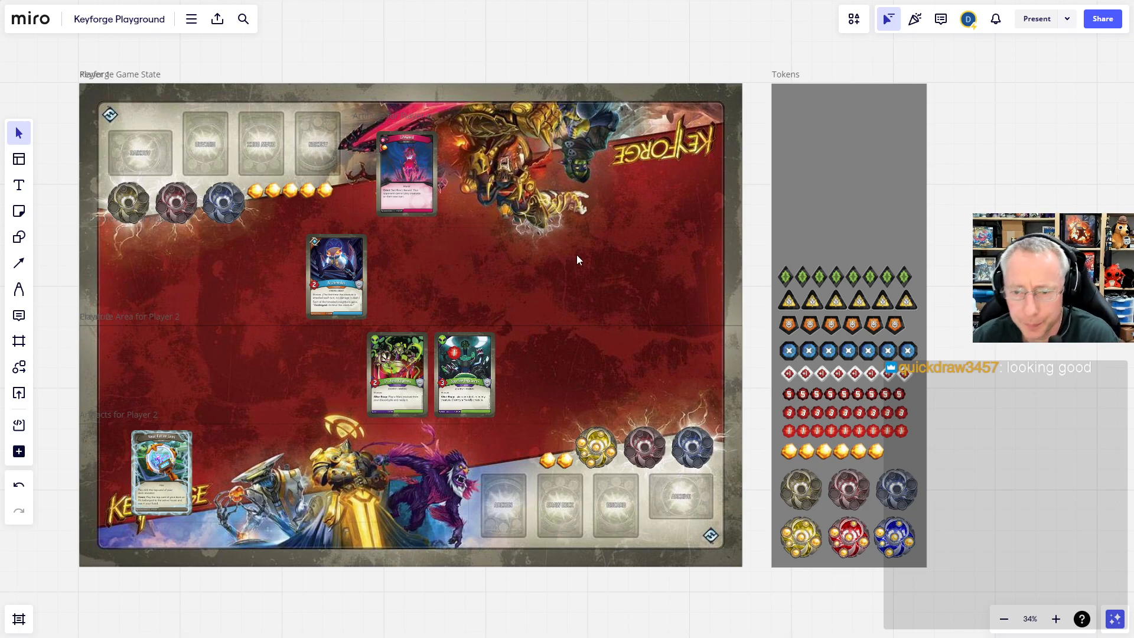
pyautogui.moveTo(961, 407); pyautogui.dragTo(984, 417)
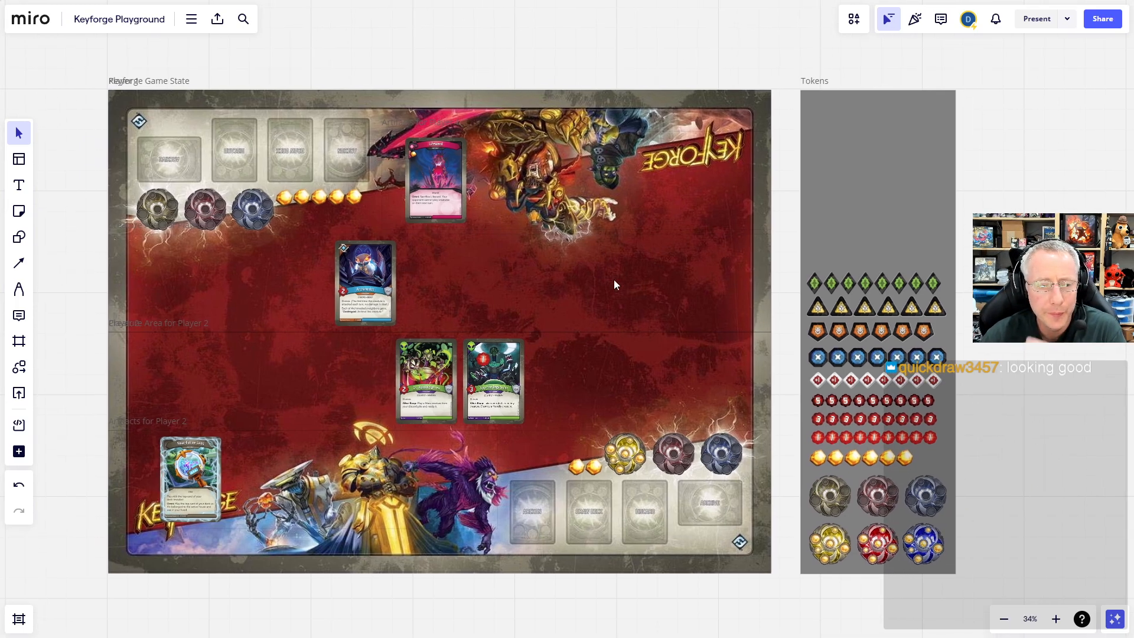
pyautogui.hotkey('ctrl', 'Tab')
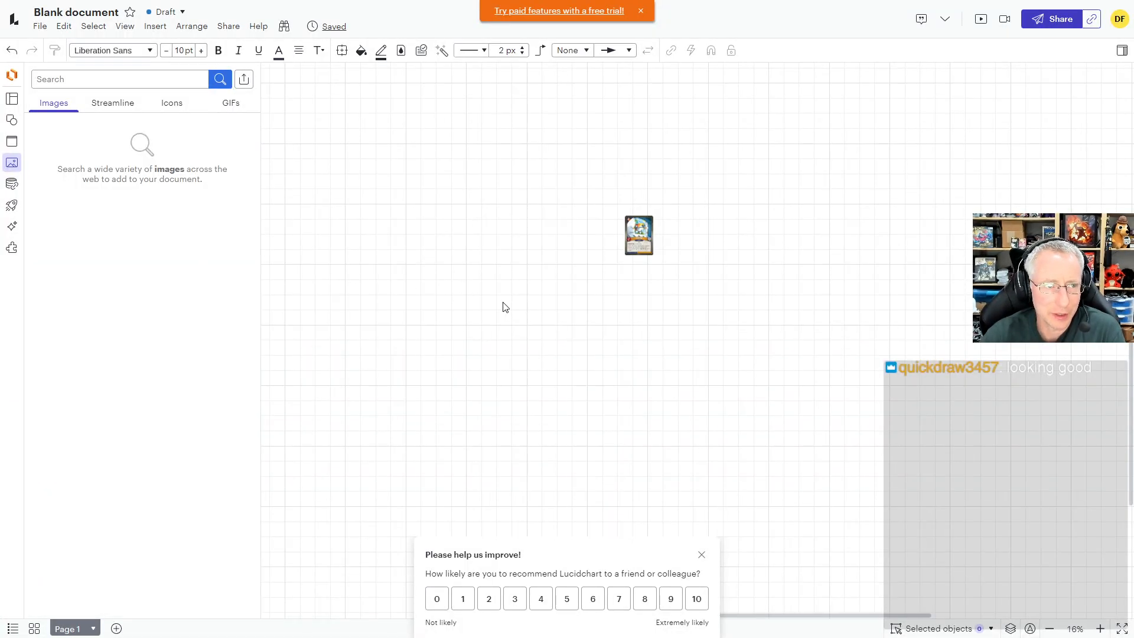
pyautogui.hotkey('ctrl', 'shift', 'Tab')
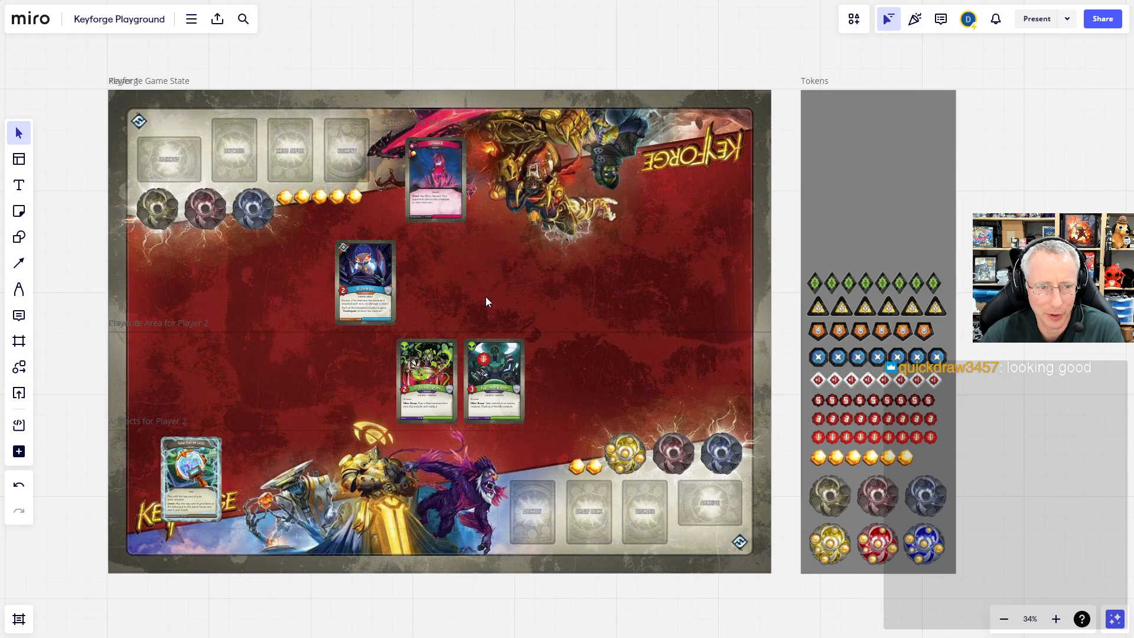
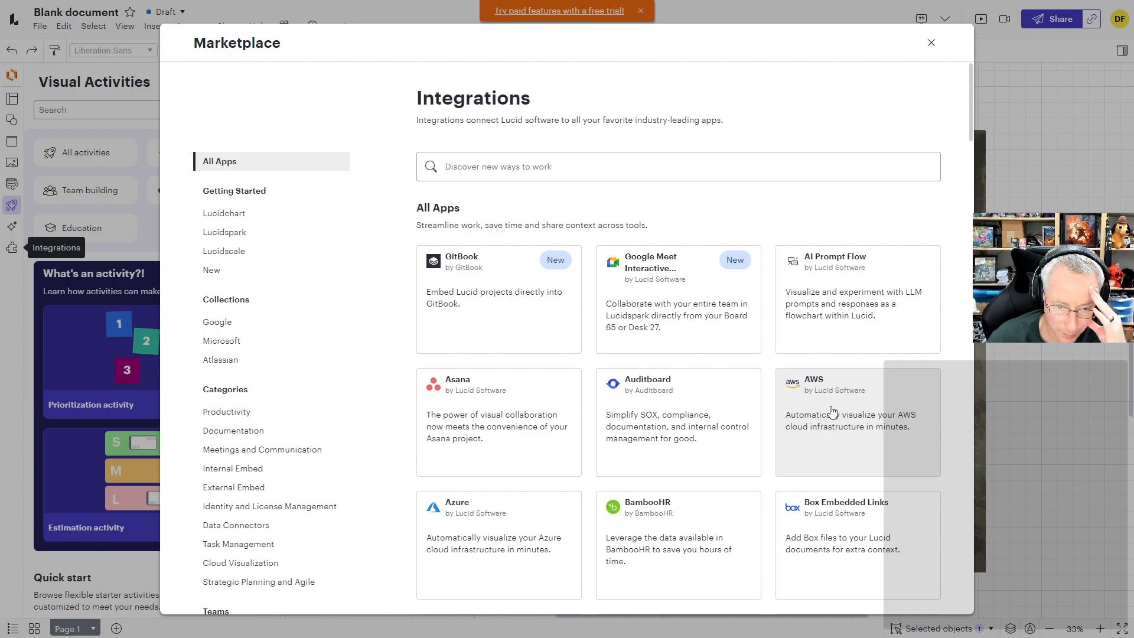
# Search Lucidchart's integrations marketplace for "python".
pyautogui.scroll(-6, 832, 410)
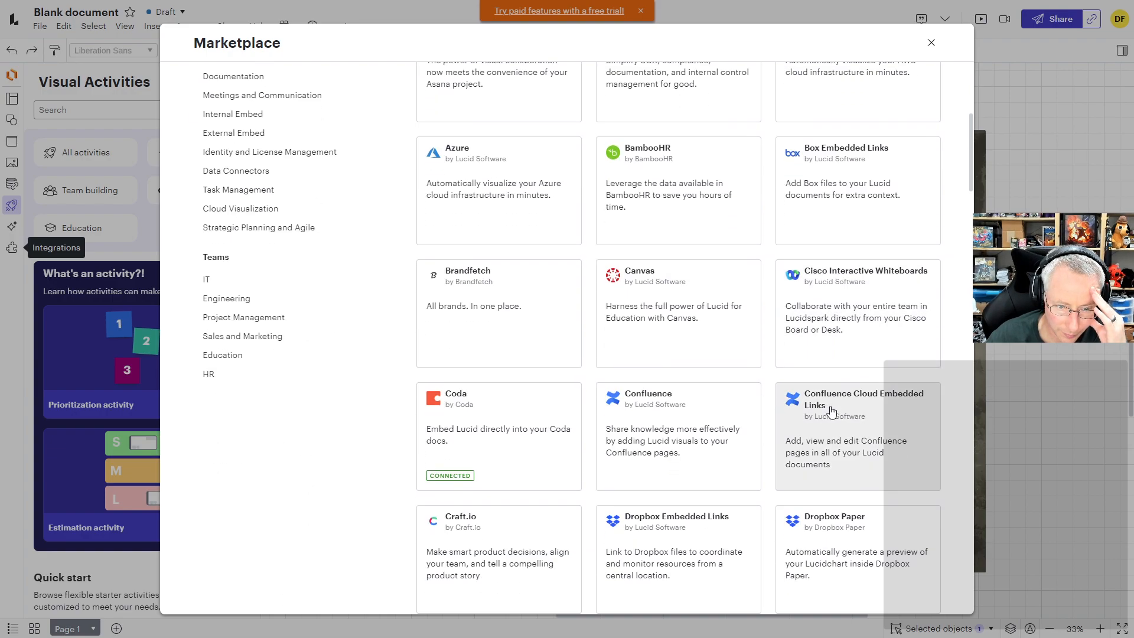
pyautogui.scroll(6, 831, 411)
pyautogui.click(506, 167)
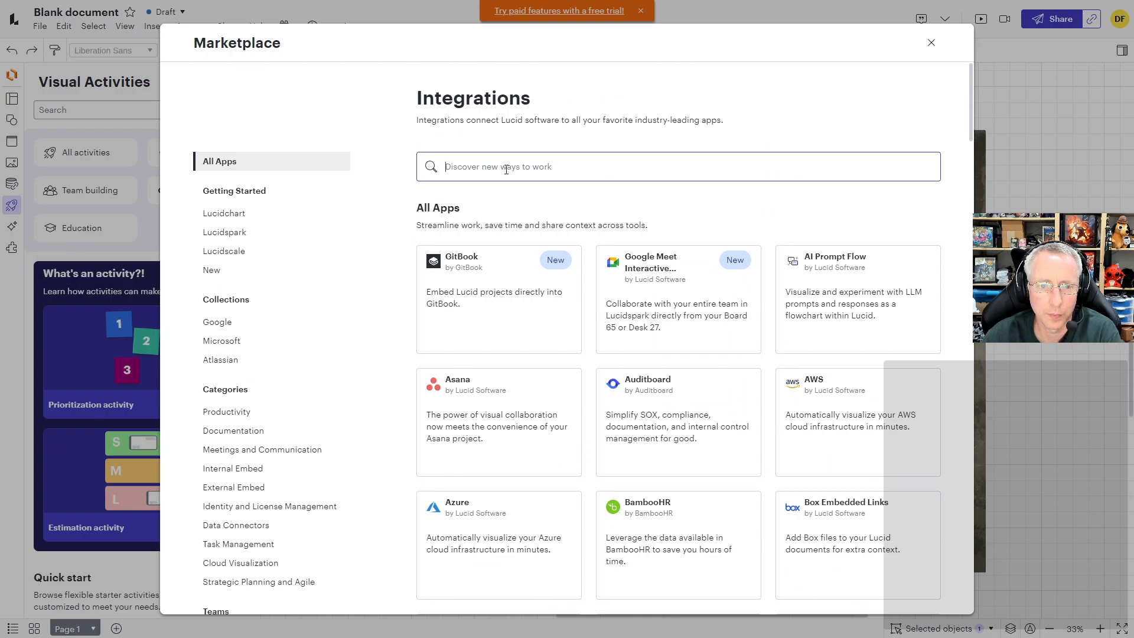
pyautogui.write('python')
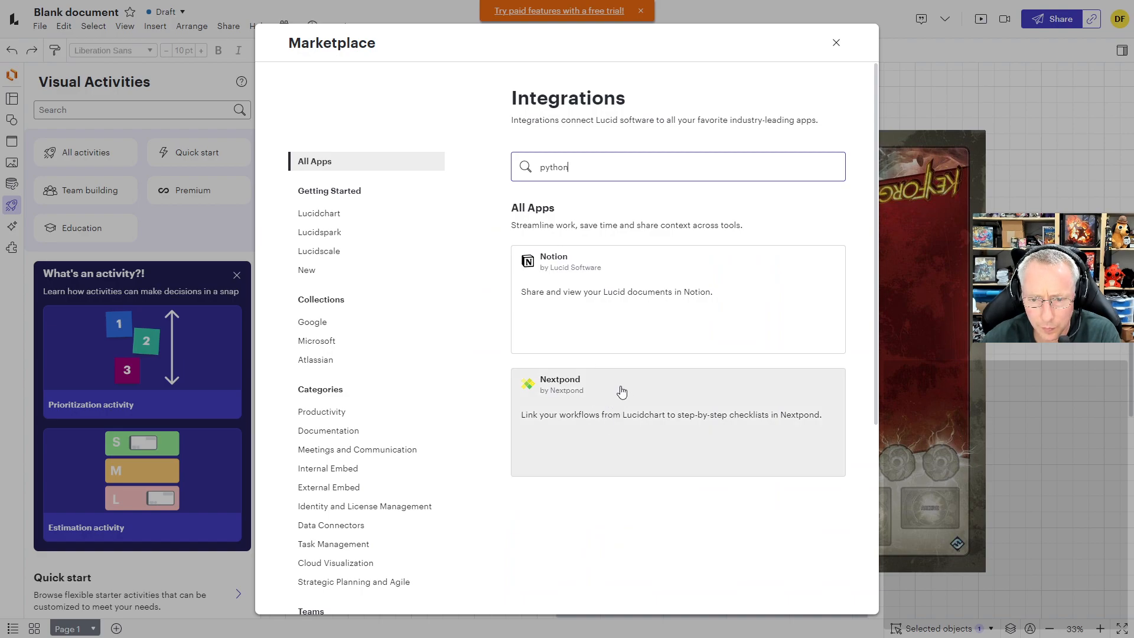
# Replace the marketplace search term with "automa", then clear the search to list all apps again.
pyautogui.doubleClick(562, 172)
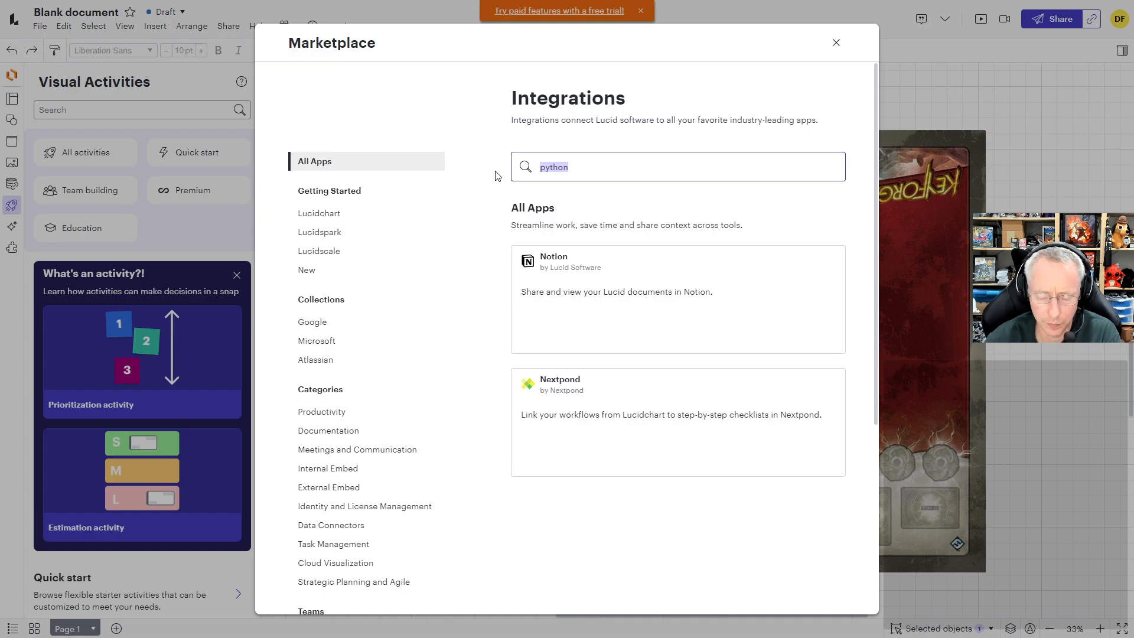
pyautogui.write('automate')
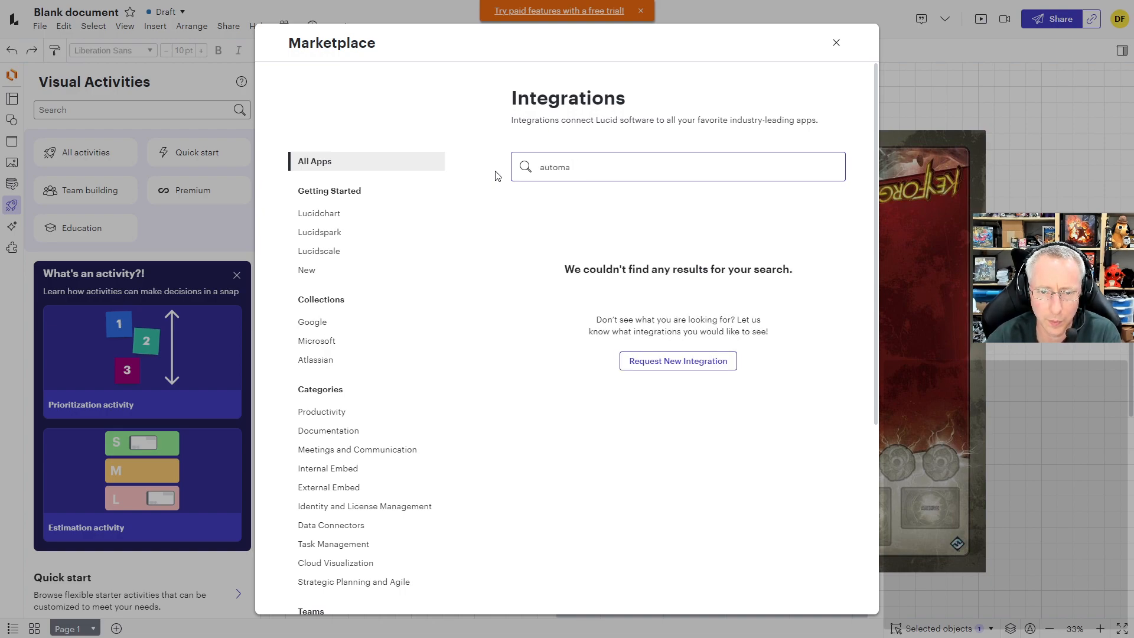
pyautogui.press('BackSpace')
pyautogui.press('BackSpace')
pyautogui.press('BackSpace')
pyautogui.press('BackSpace')
pyautogui.press('BackSpace')
pyautogui.press('BackSpace')
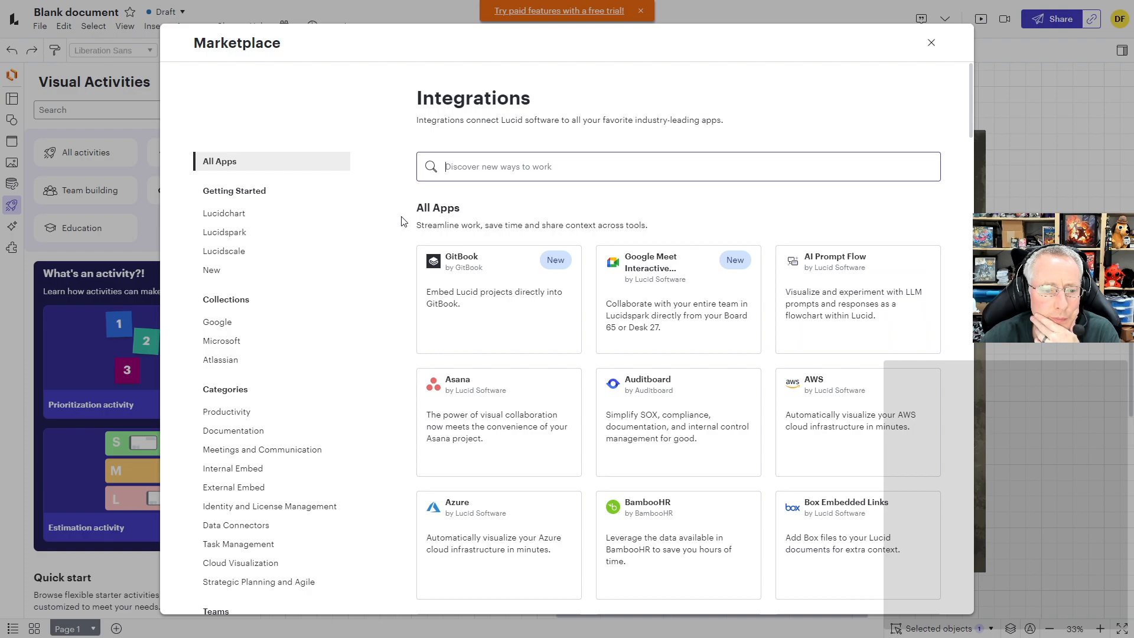
# Browse the Google collection of integrations in the marketplace.
pyautogui.click(233, 322)
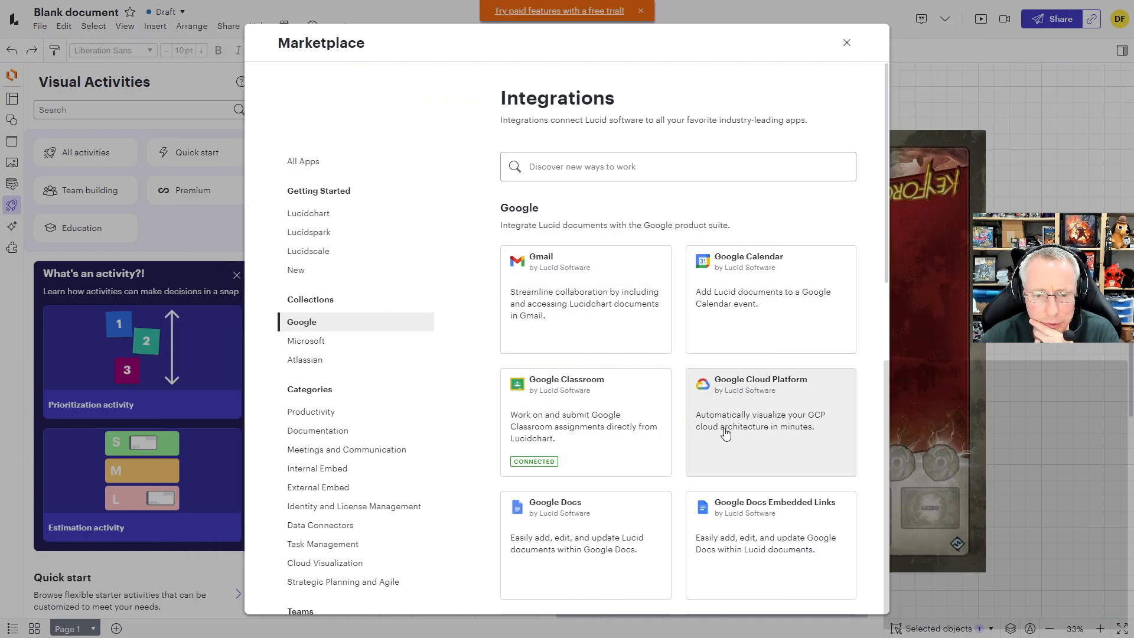
pyautogui.scroll(-3, 722, 429)
pyautogui.scroll(-3, 794, 478)
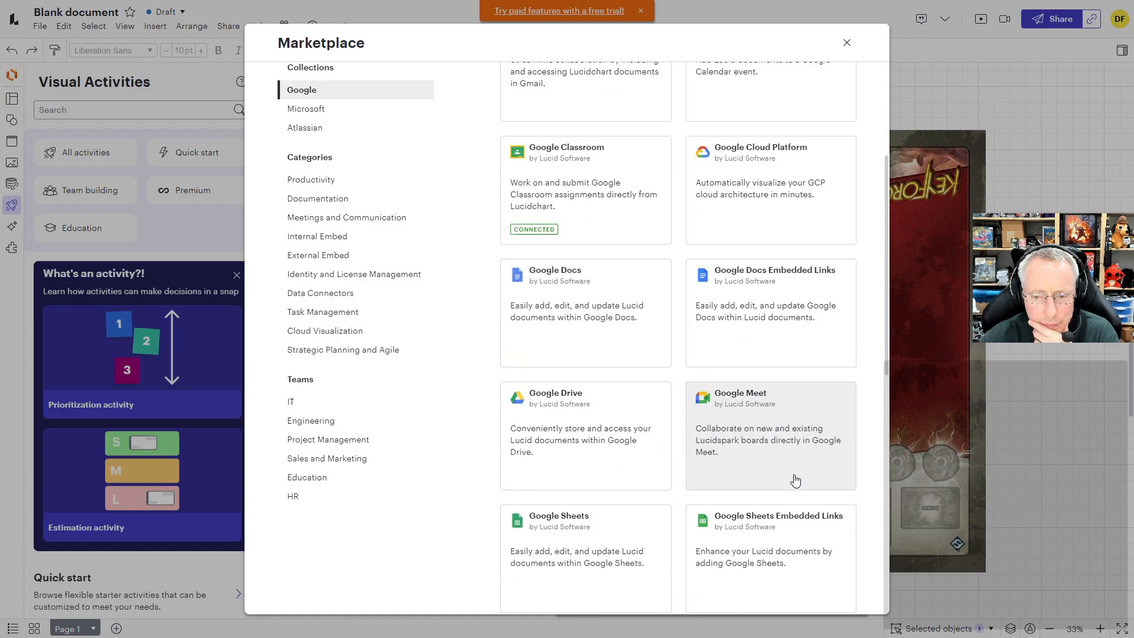
pyautogui.scroll(3, 793, 477)
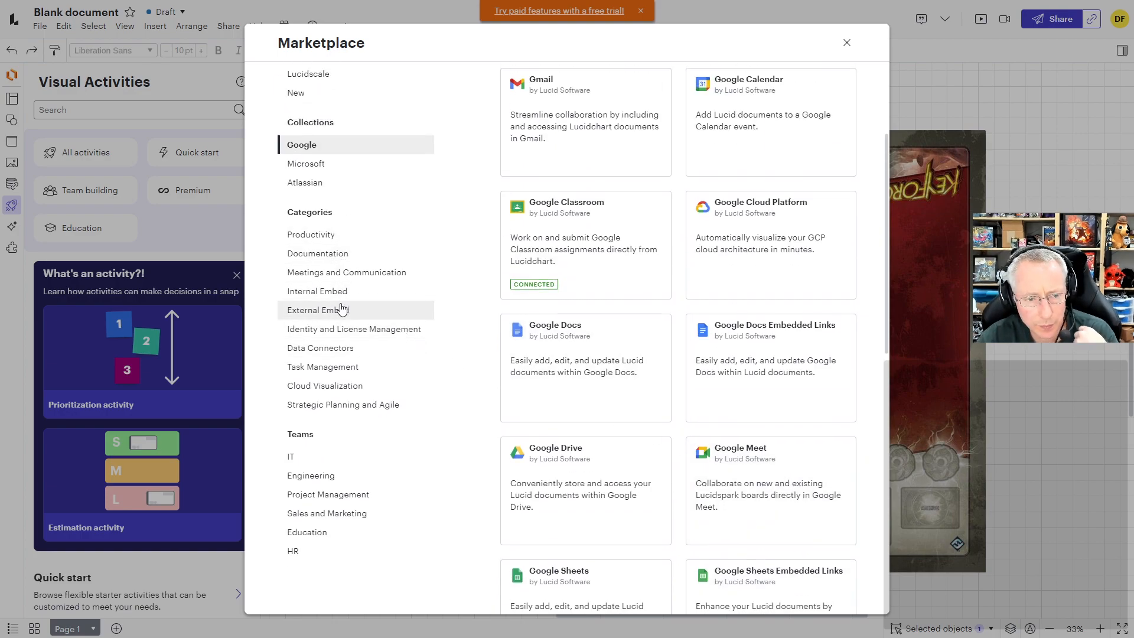
# Review the integrations in the Data Connectors category and close the marketplace.
pyautogui.click(345, 349)
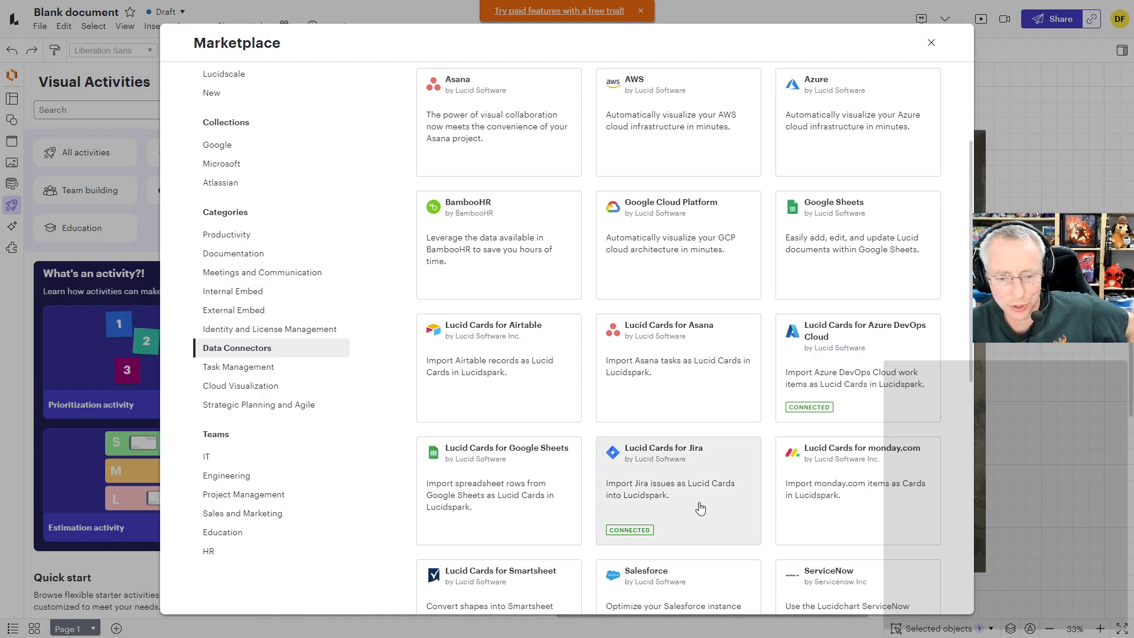
pyautogui.scroll(-3, 700, 508)
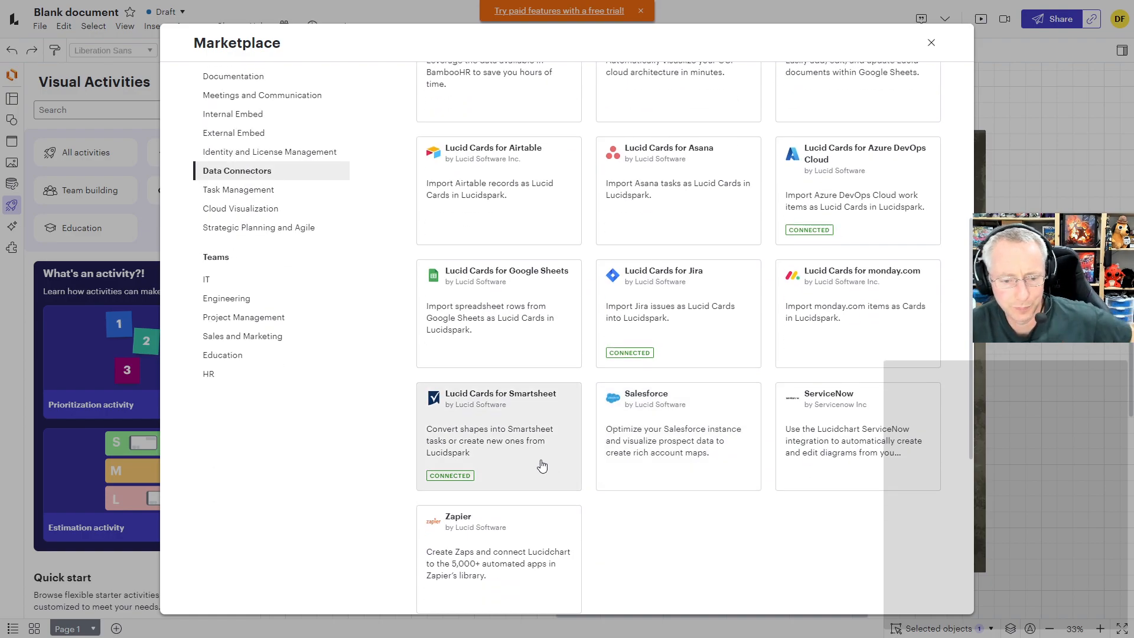
pyautogui.scroll(6, 796, 449)
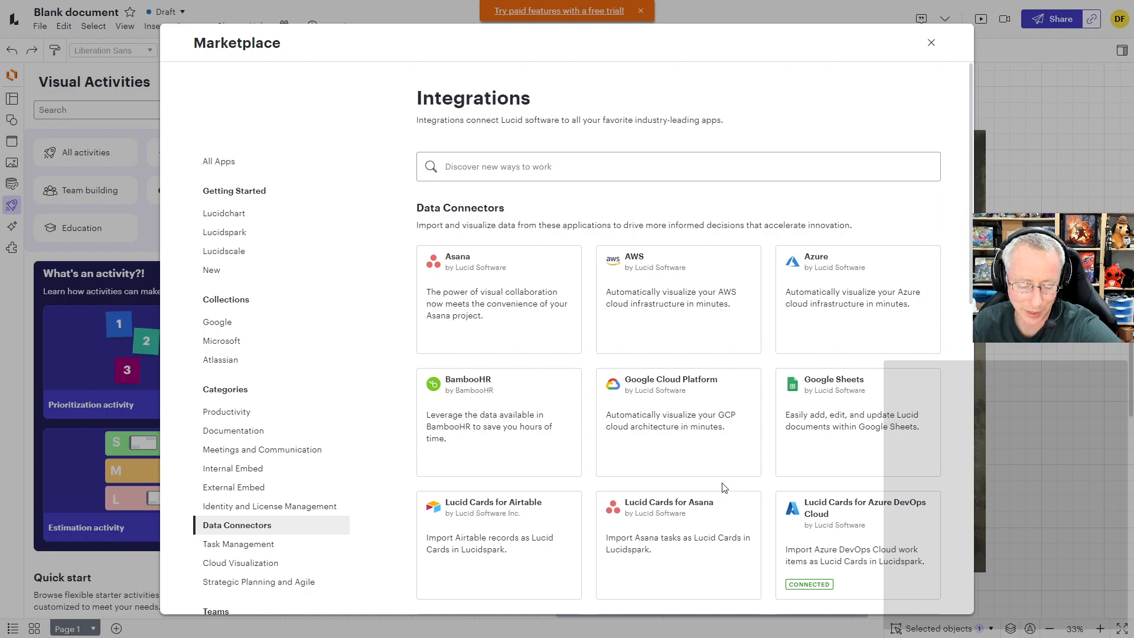
pyautogui.click(932, 43)
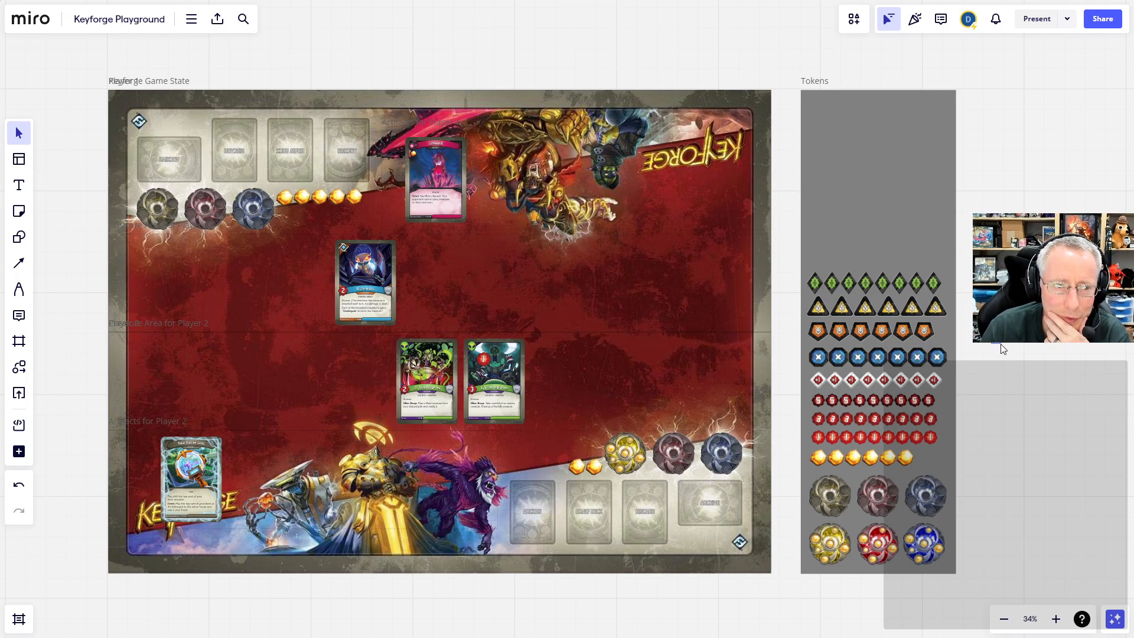
pyautogui.hscroll(-3, 1002, 354)
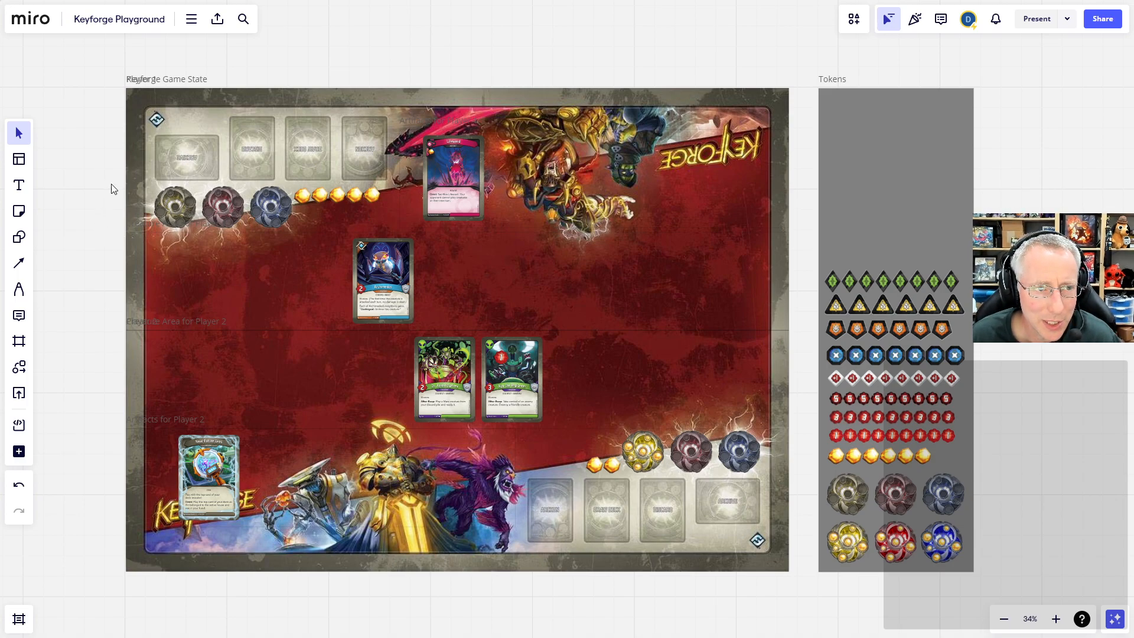
pyautogui.click(217, 19)
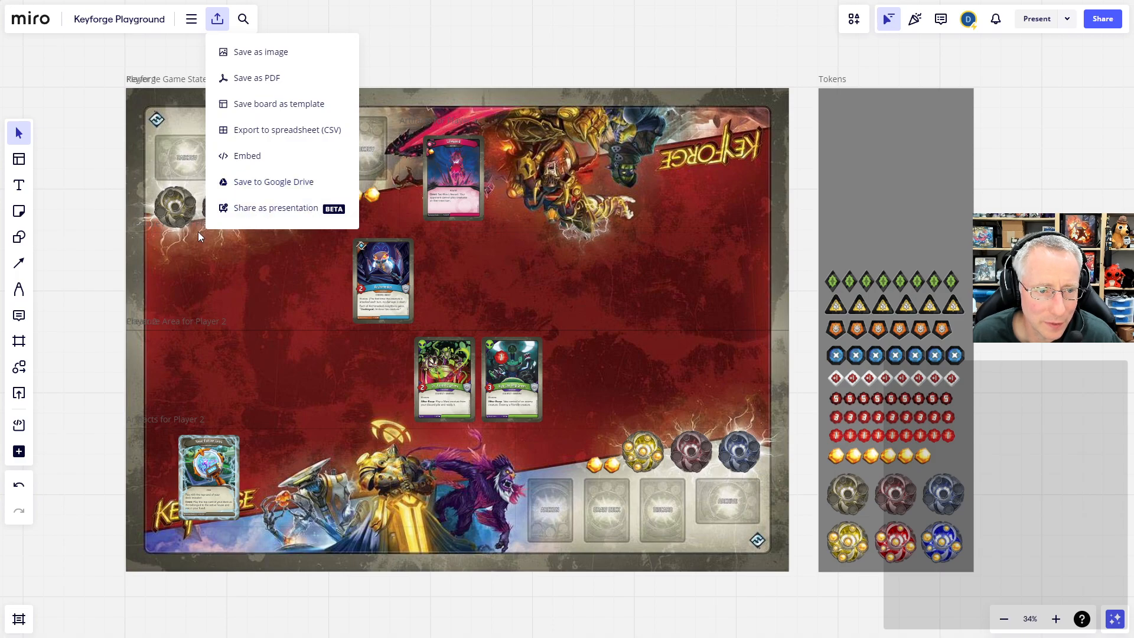
pyautogui.click(109, 251)
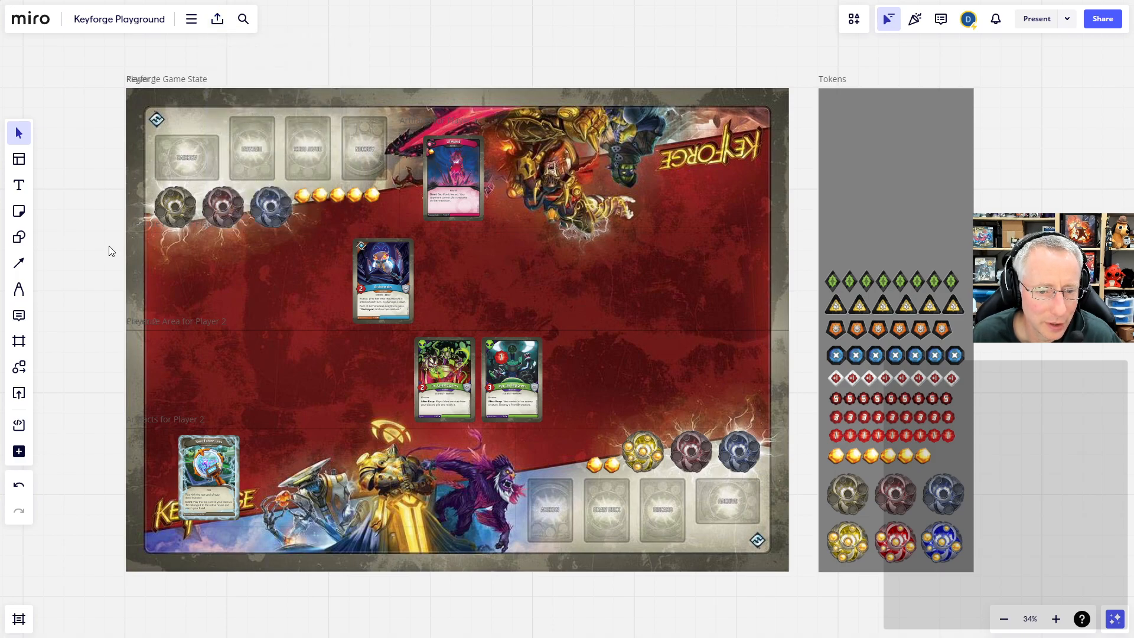
pyautogui.click(375, 277)
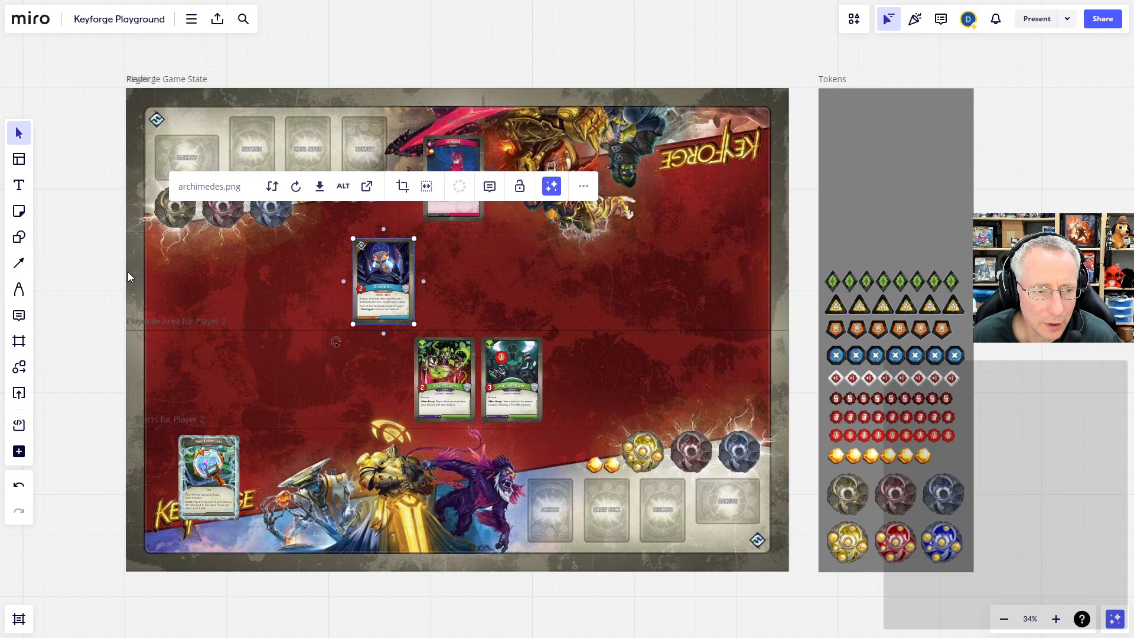
pyautogui.click(104, 246)
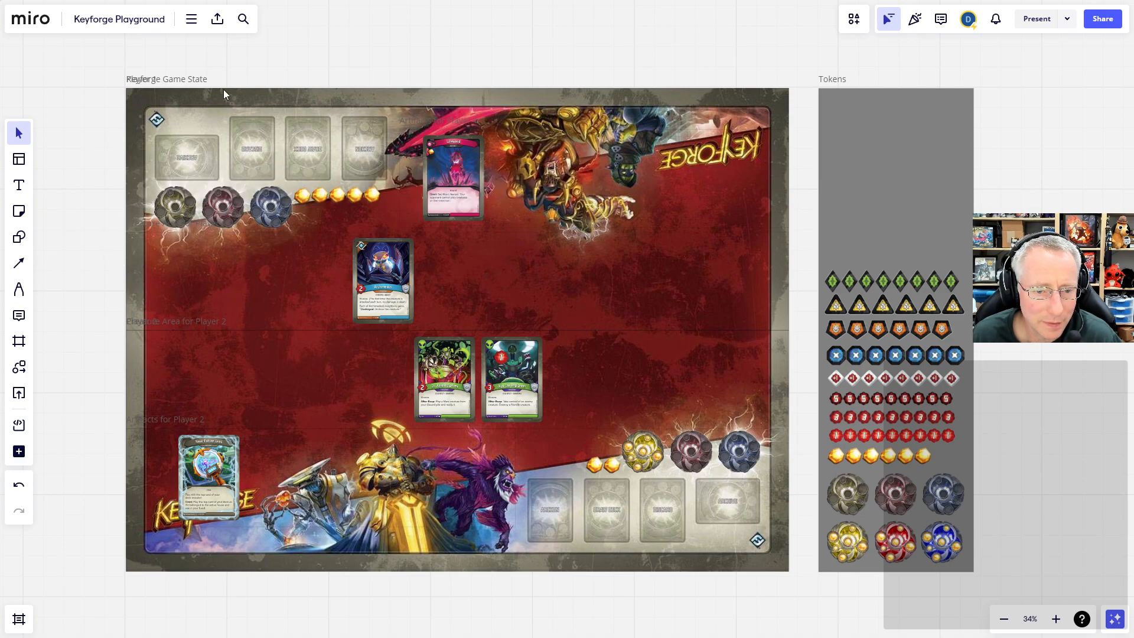
# Place a power counter from the Tokens frame on the Archimedes card in Player 1's creature area.
pyautogui.click(835, 382)
pyautogui.click(953, 381)
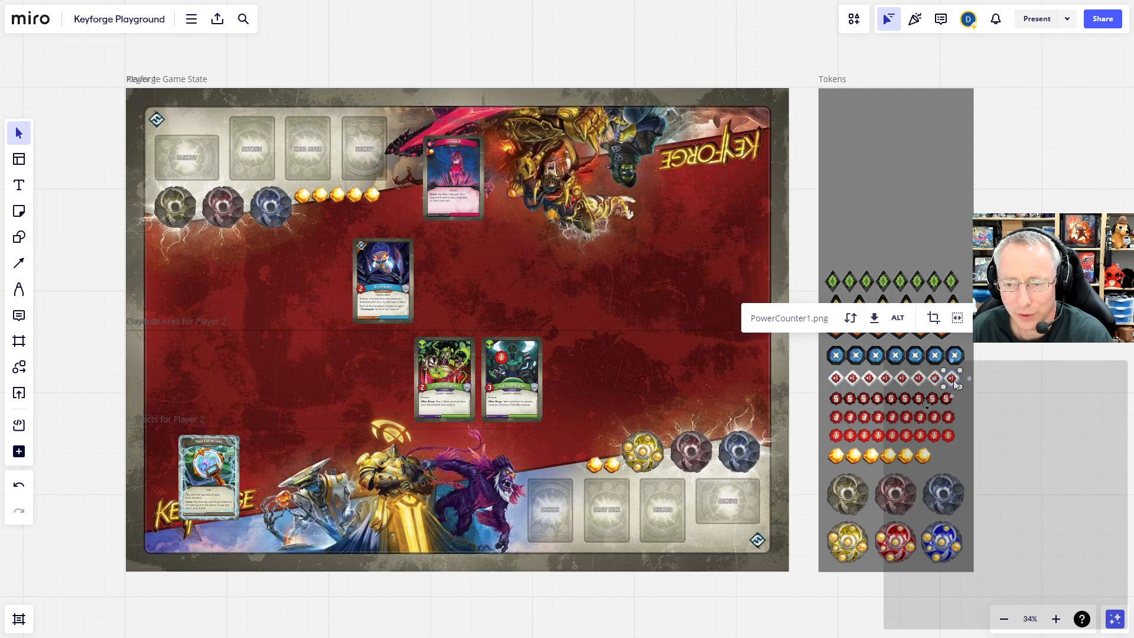
pyautogui.moveTo(957, 384); pyautogui.dragTo(366, 269)
pyautogui.click(500, 329)
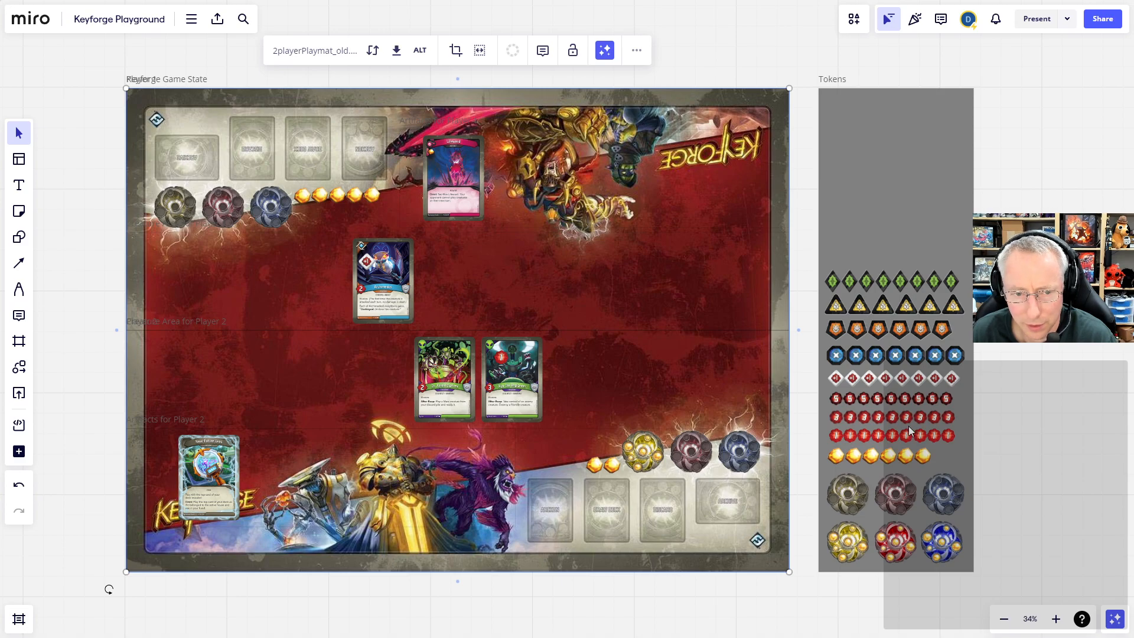
# Place an enrage token on the left card in Player 2's creature area and a stun token on the Archimedes card.
pyautogui.click(898, 330)
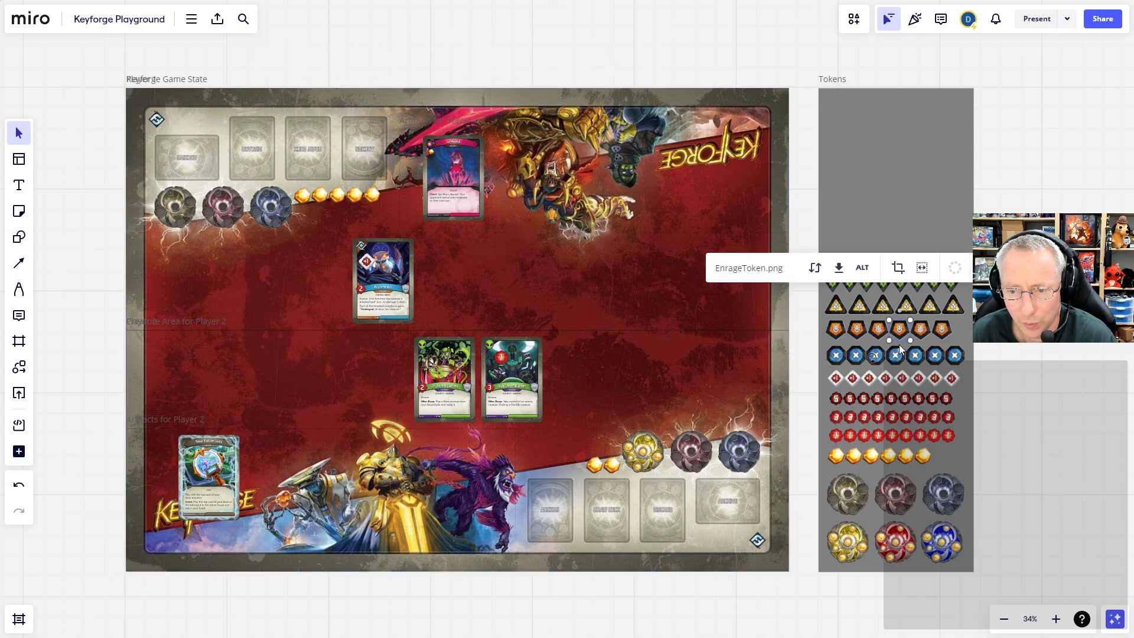
pyautogui.moveTo(899, 344); pyautogui.dragTo(434, 365)
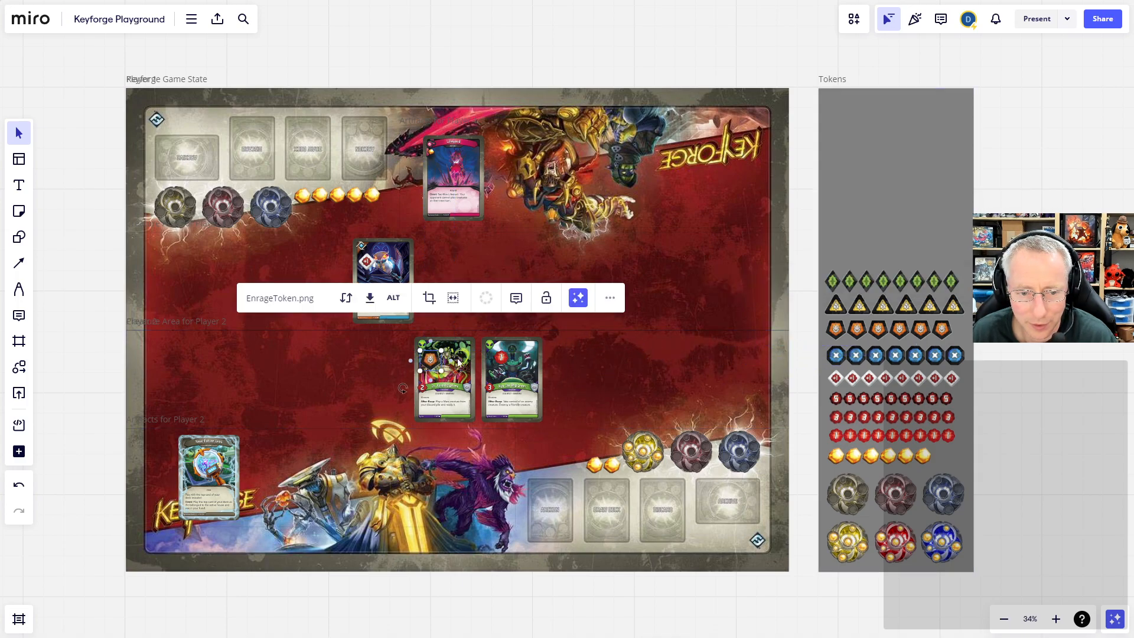
pyautogui.click(957, 306)
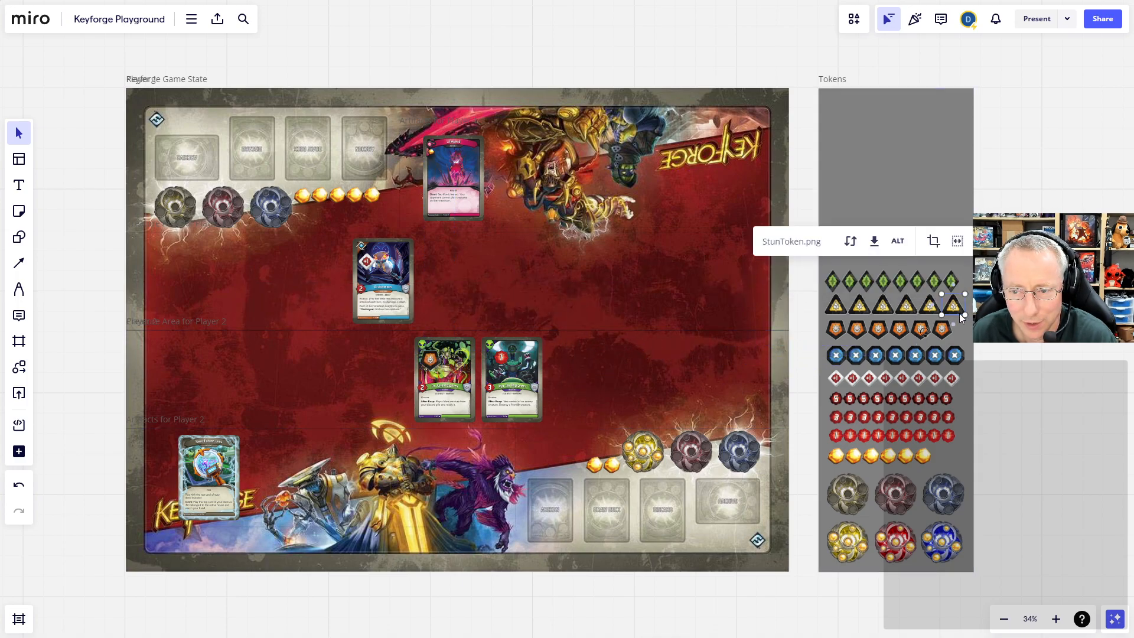
pyautogui.moveTo(957, 307); pyautogui.dragTo(400, 272)
pyautogui.click(618, 339)
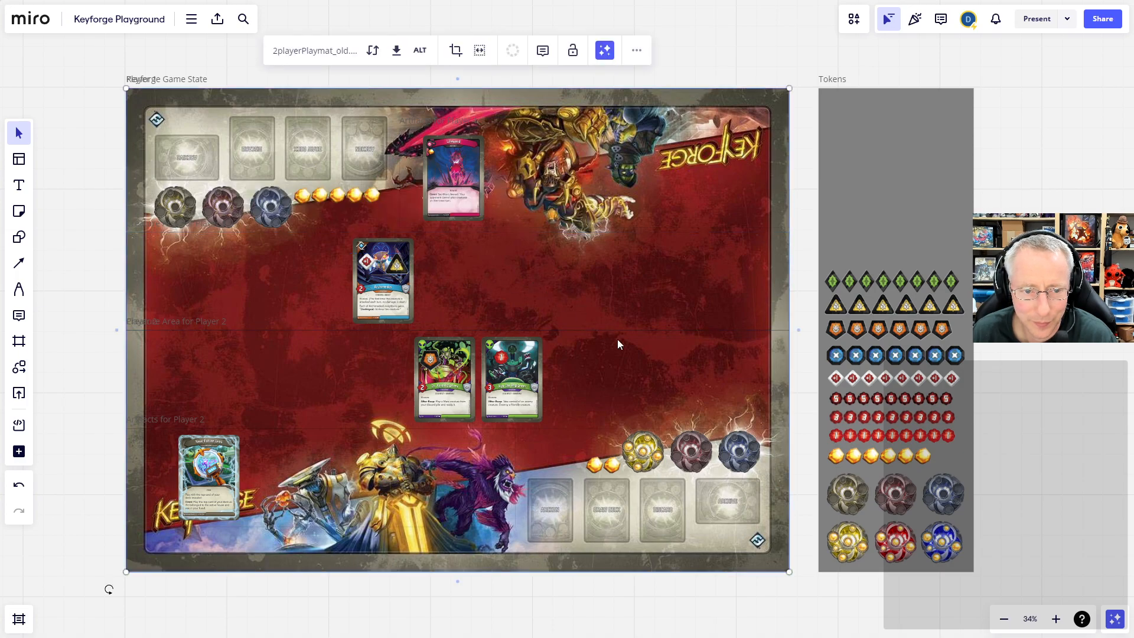
# Set the board's background color to Black.
pyautogui.click(191, 19)
pyautogui.click(217, 19)
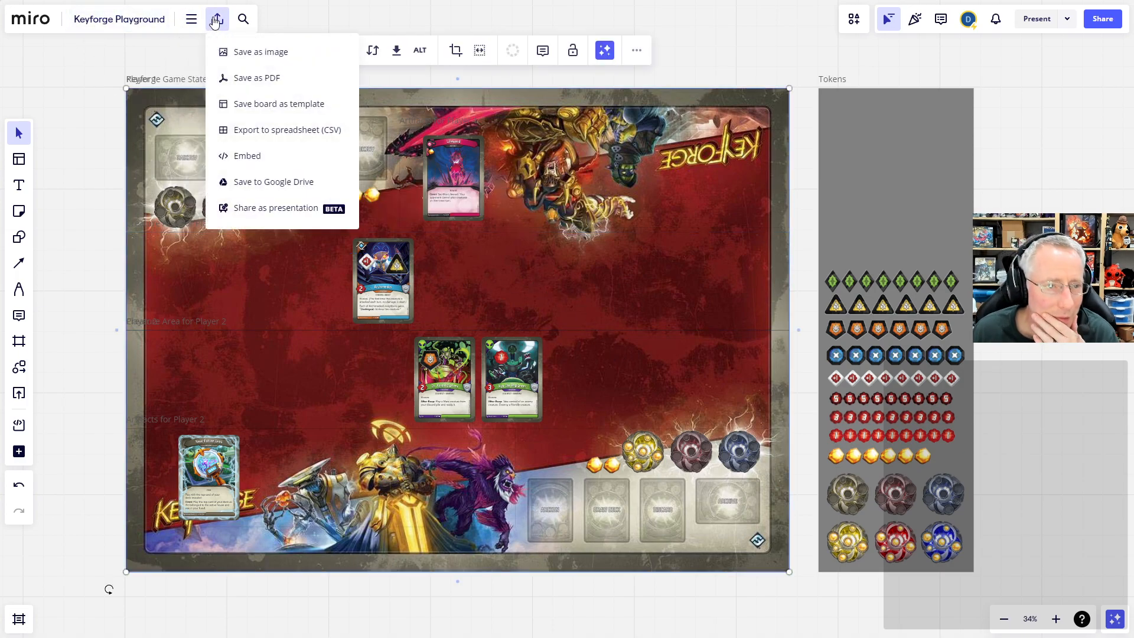
pyautogui.click(191, 19)
pyautogui.moveTo(225, 111)
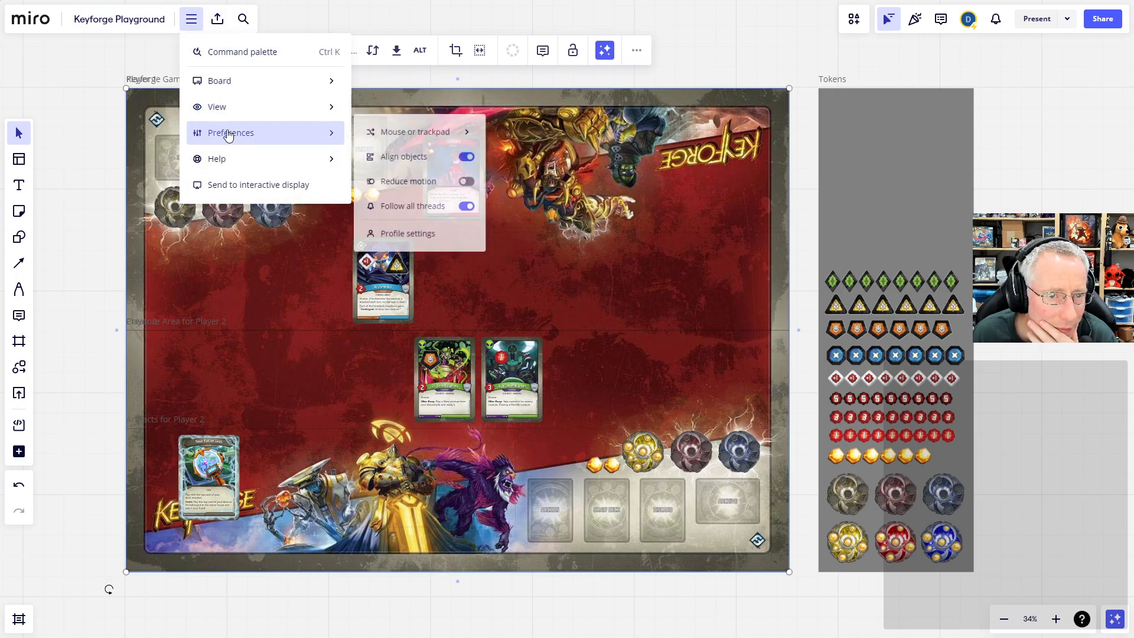
pyautogui.moveTo(229, 87)
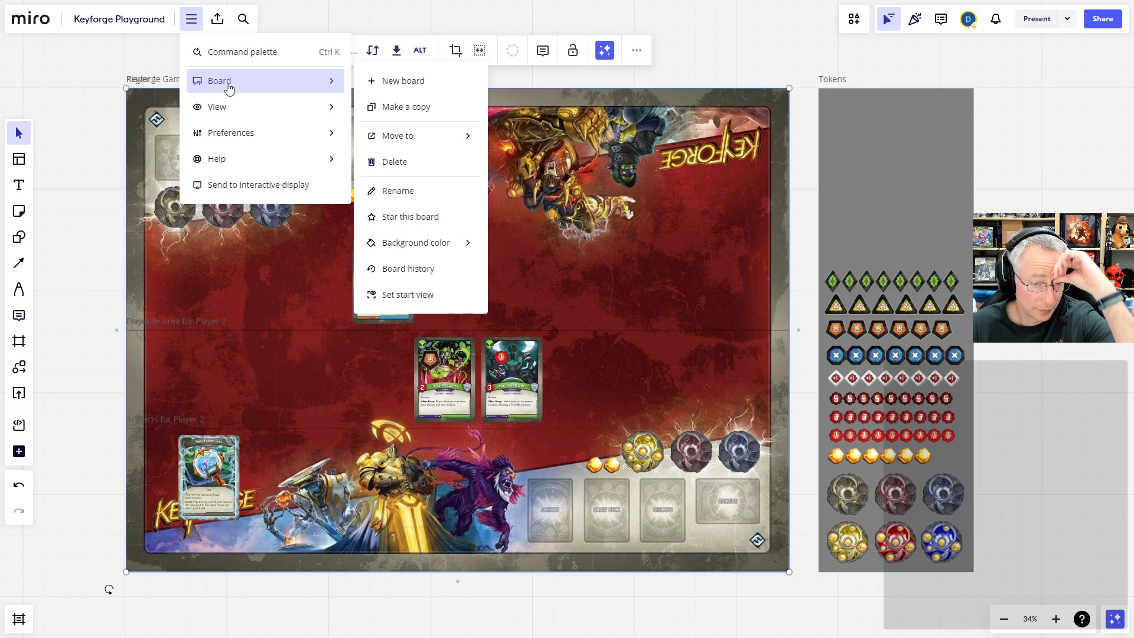
pyautogui.moveTo(416, 248)
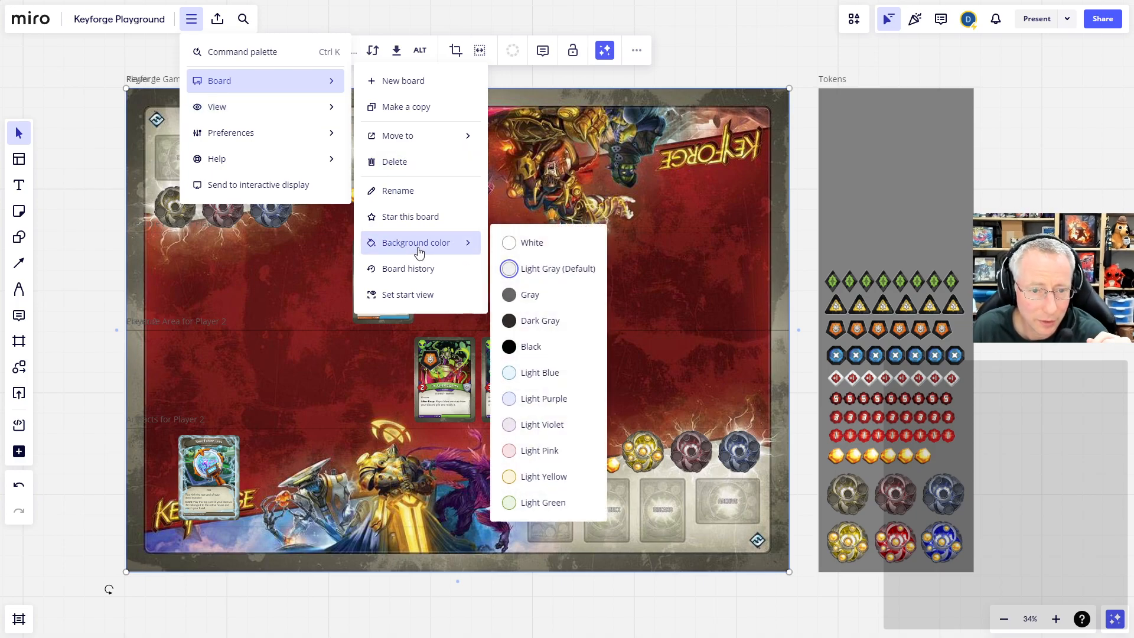
pyautogui.click(531, 347)
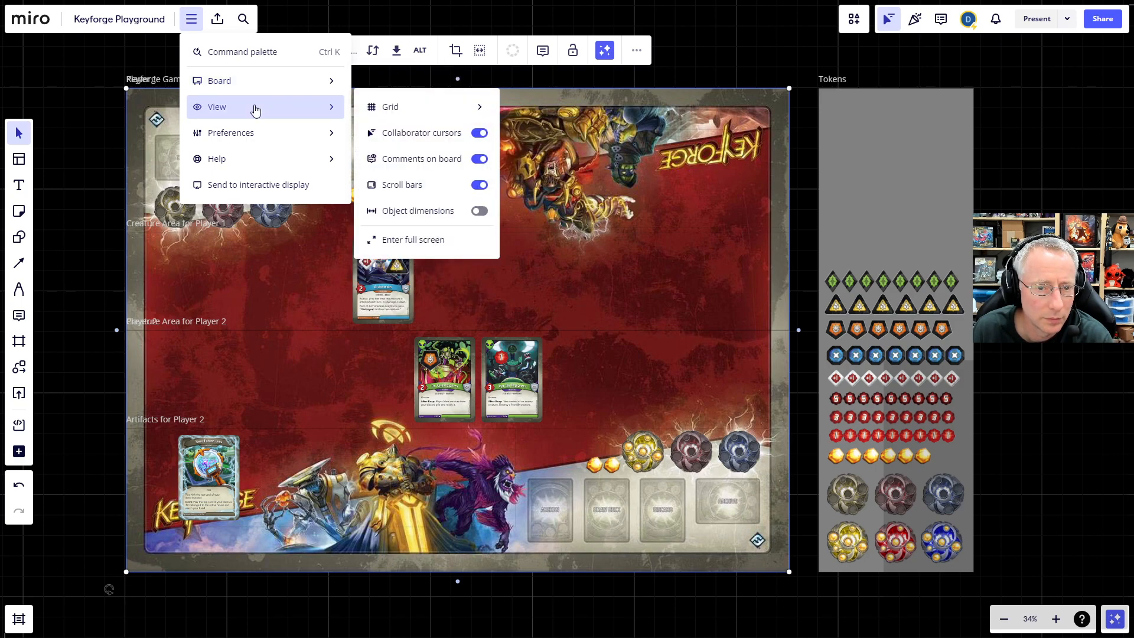
# Try to save the board as a template.
pyautogui.moveTo(256, 147)
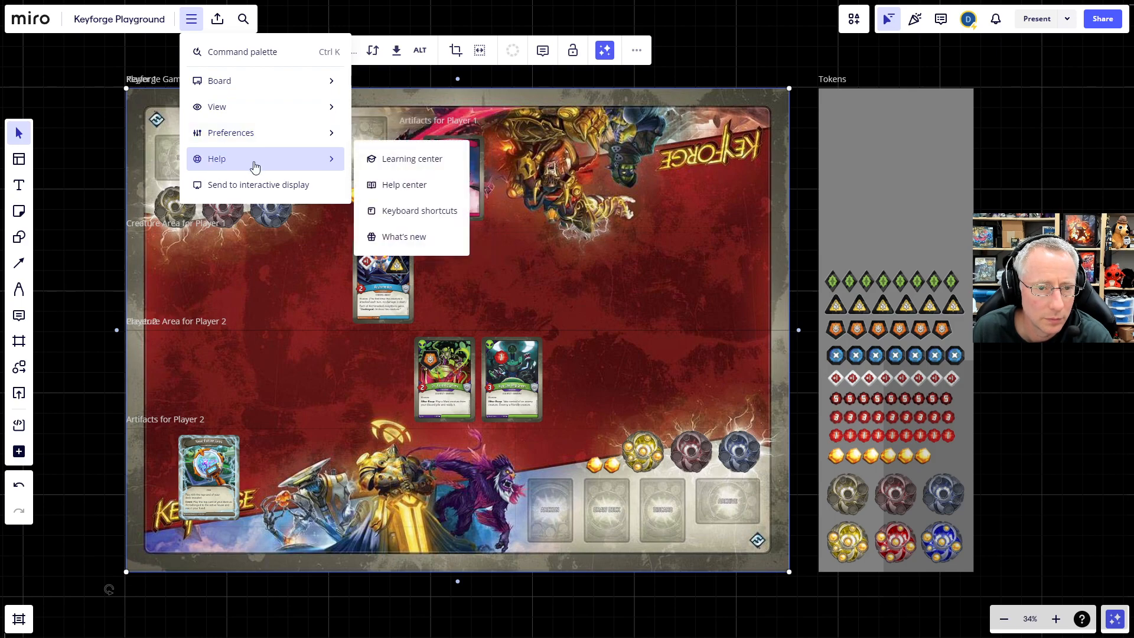
pyautogui.moveTo(277, 90)
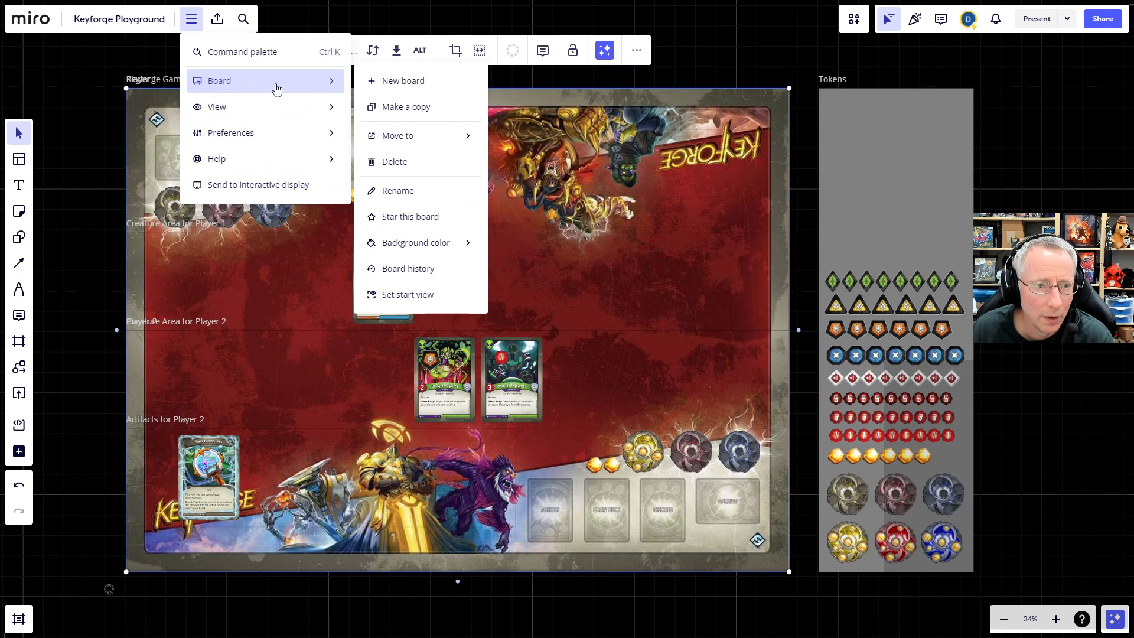
pyautogui.click(218, 23)
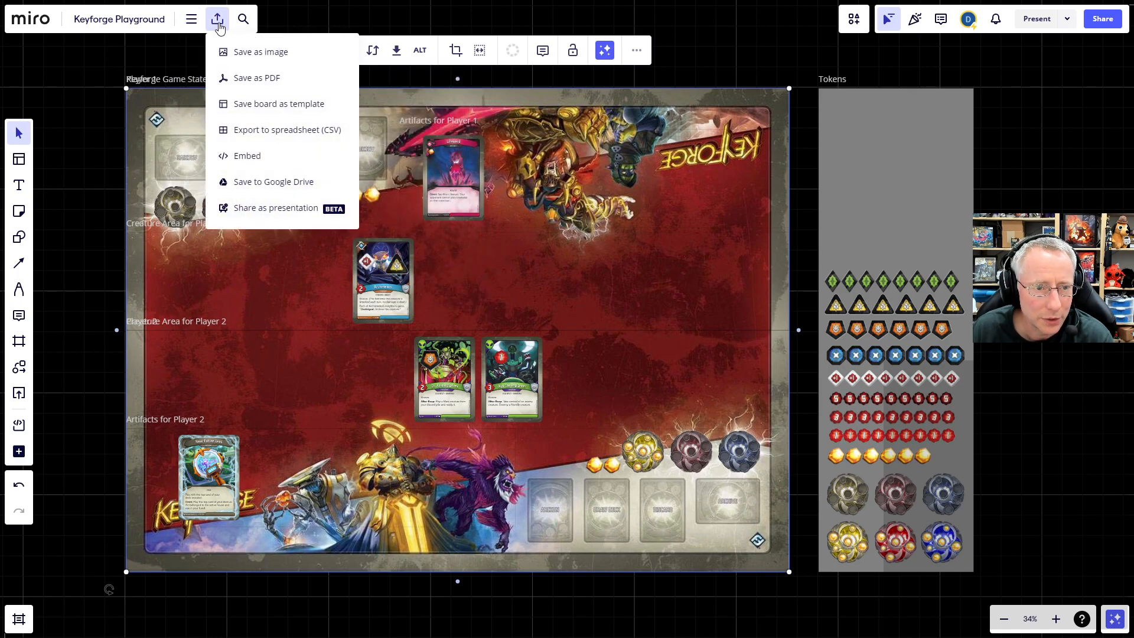
pyautogui.click(258, 104)
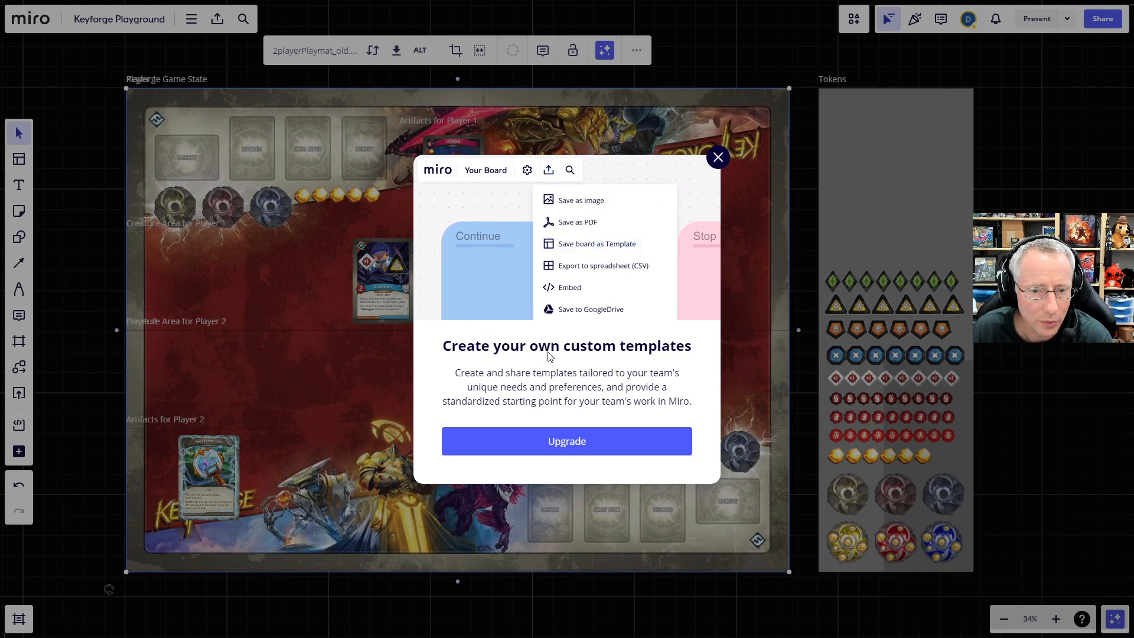
# Review the upgrade plans, their feature comparison and the FAQ, and close the plan overview.
pyautogui.click(573, 445)
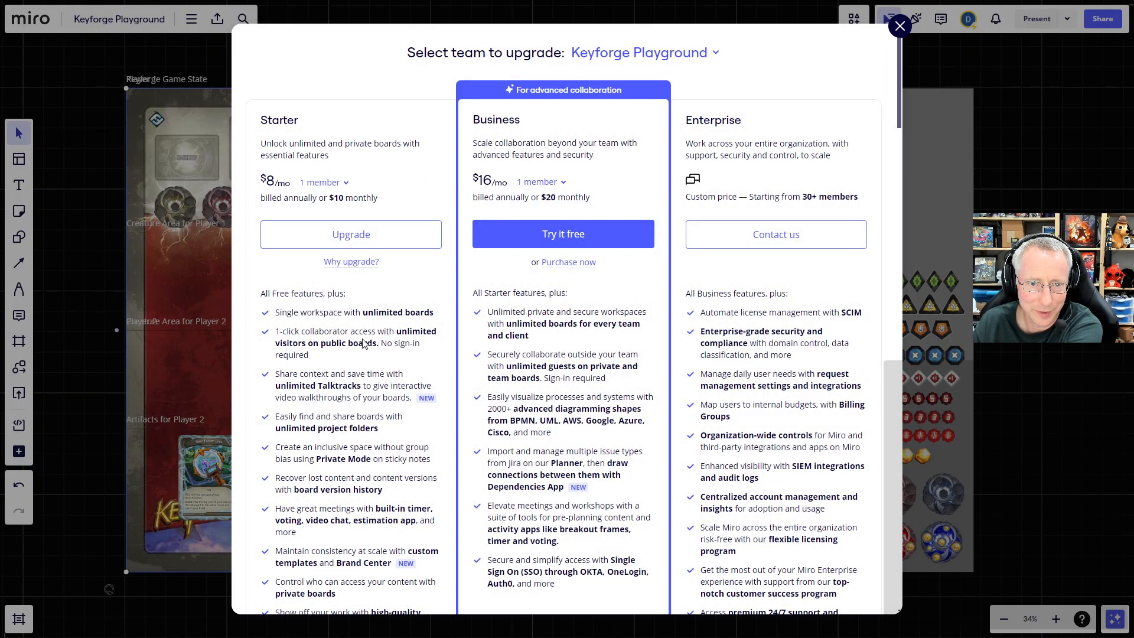
pyautogui.scroll(-10, 363, 345)
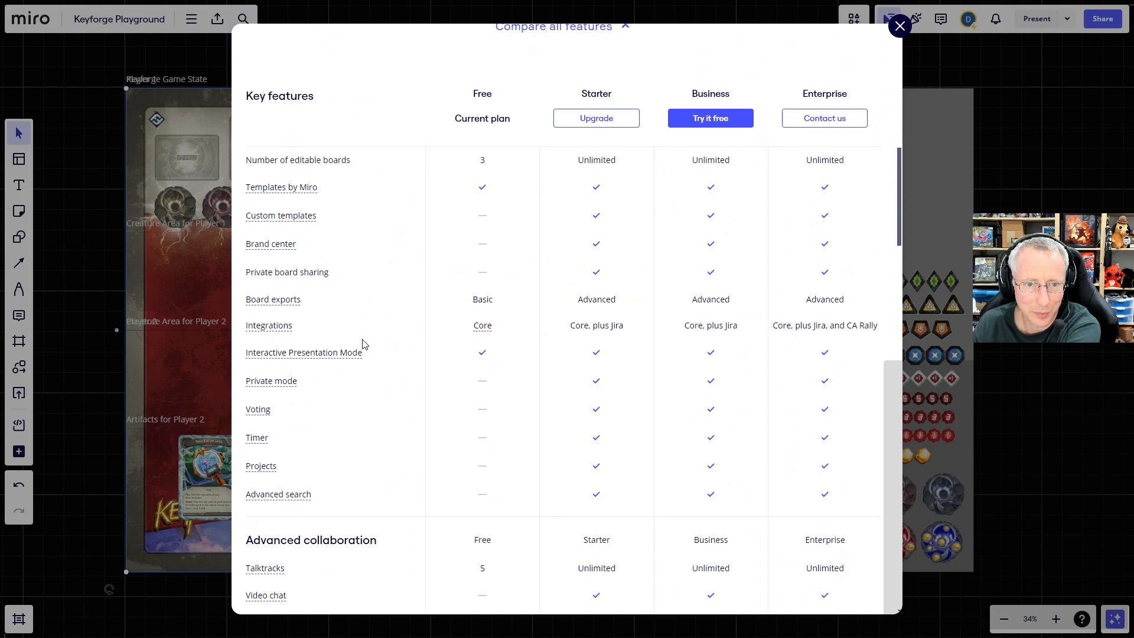
pyautogui.scroll(-5, 479, 306)
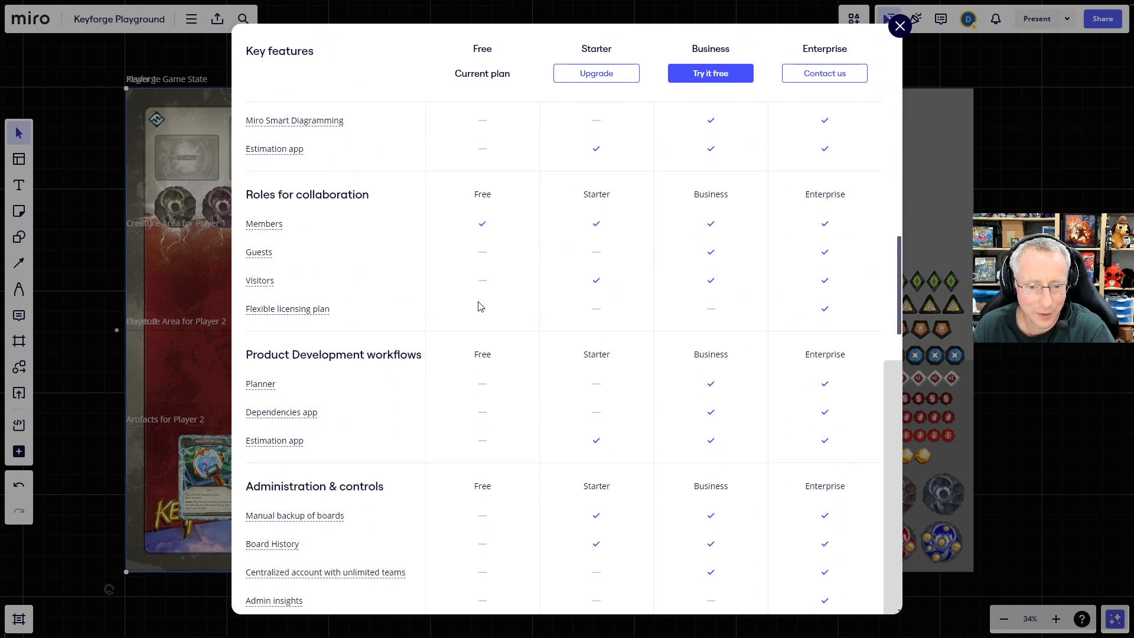
pyautogui.scroll(-15, 479, 306)
pyautogui.scroll(5, 480, 308)
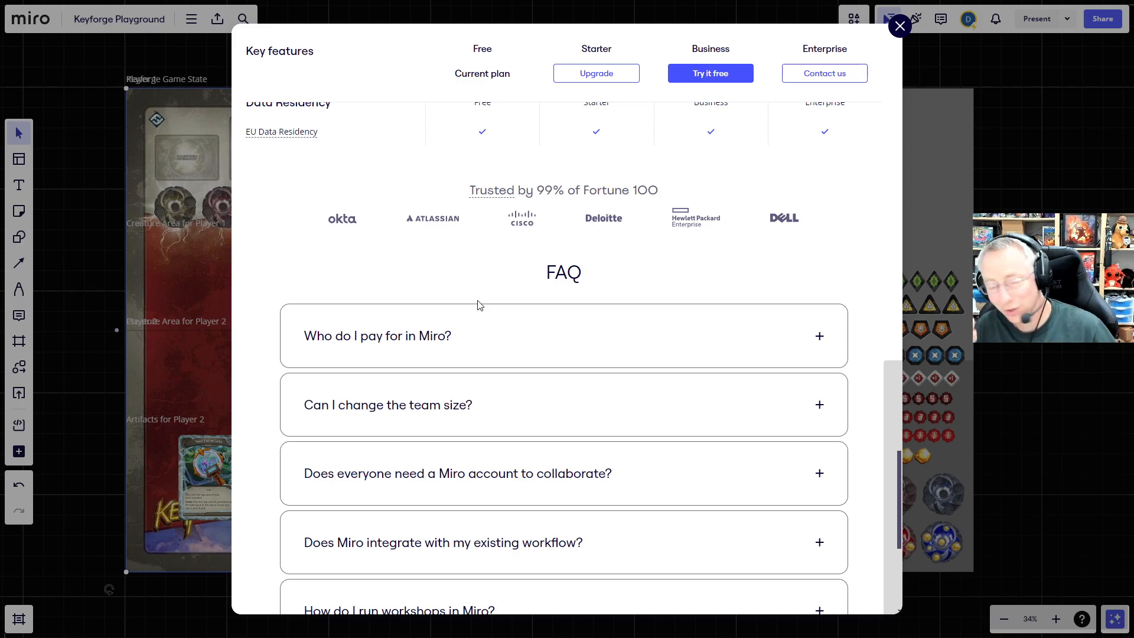
pyautogui.scroll(-5, 505, 378)
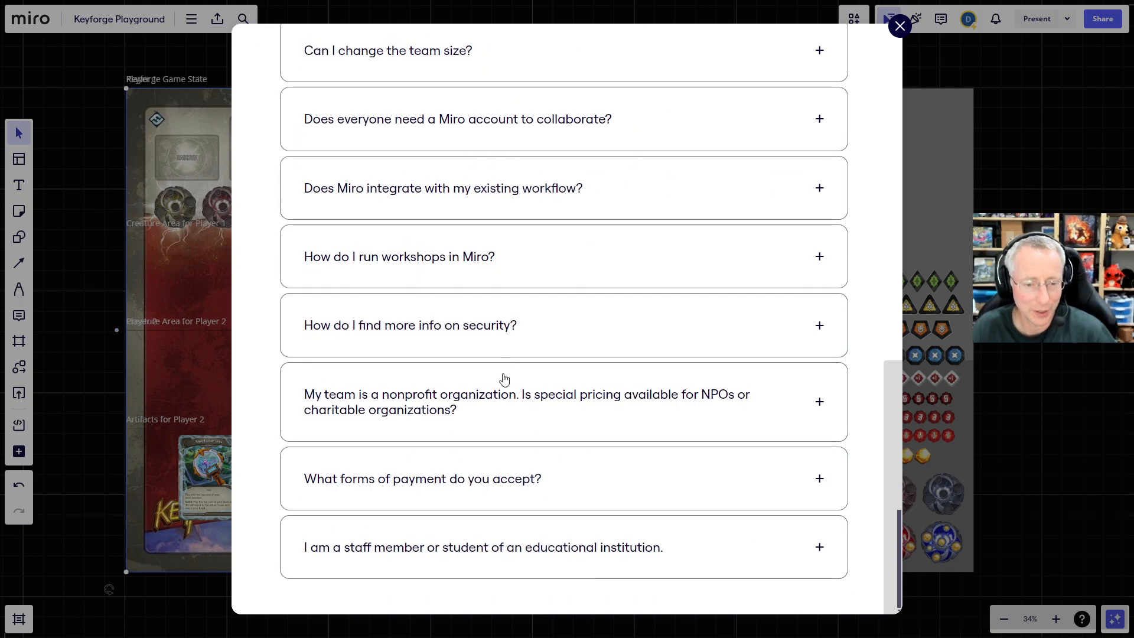
pyautogui.scroll(10, 504, 379)
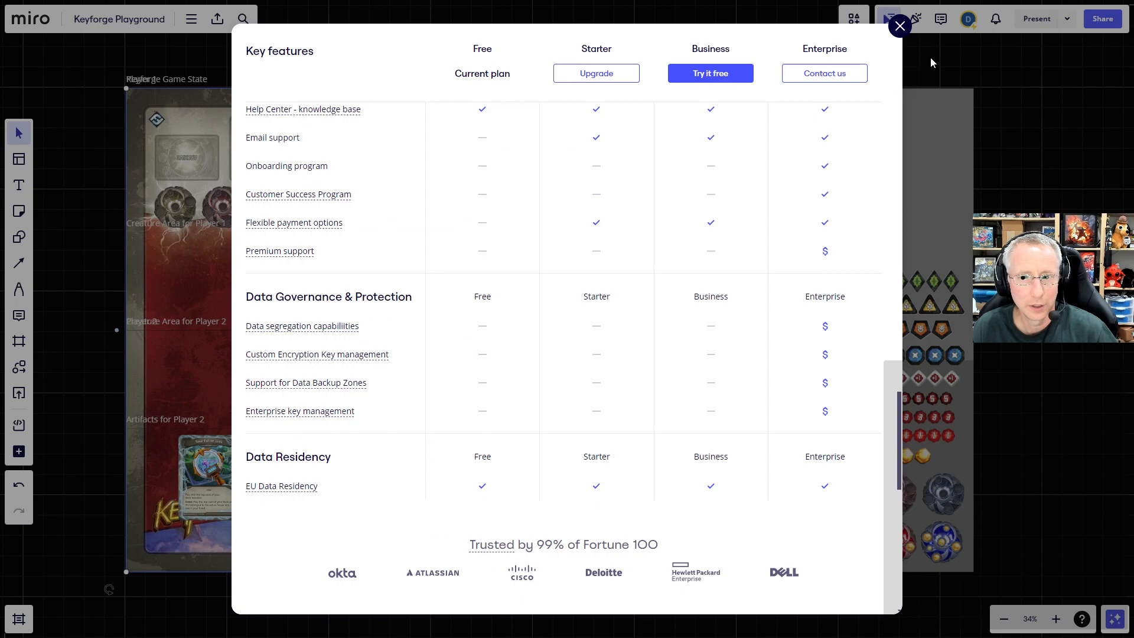
pyautogui.click(900, 26)
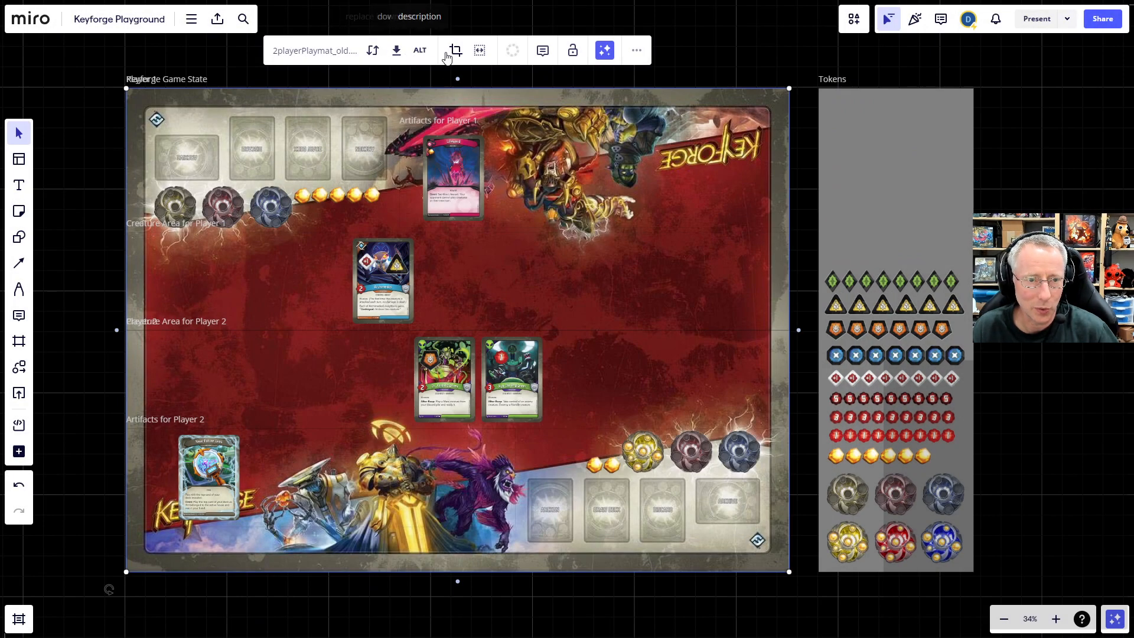
pyautogui.click(241, 56)
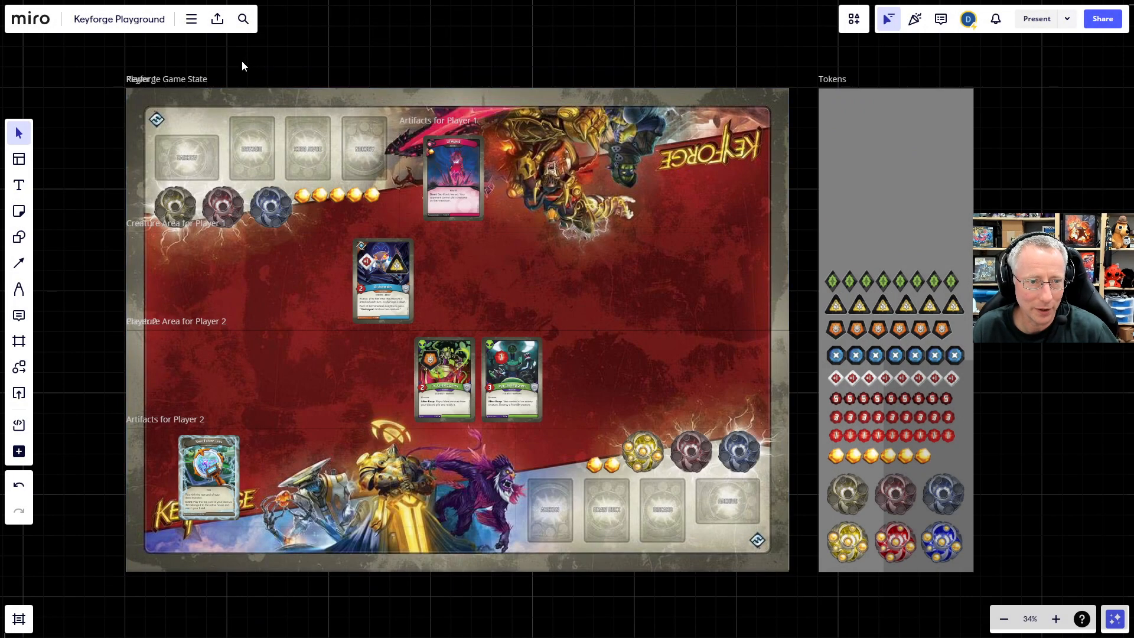
pyautogui.click(217, 20)
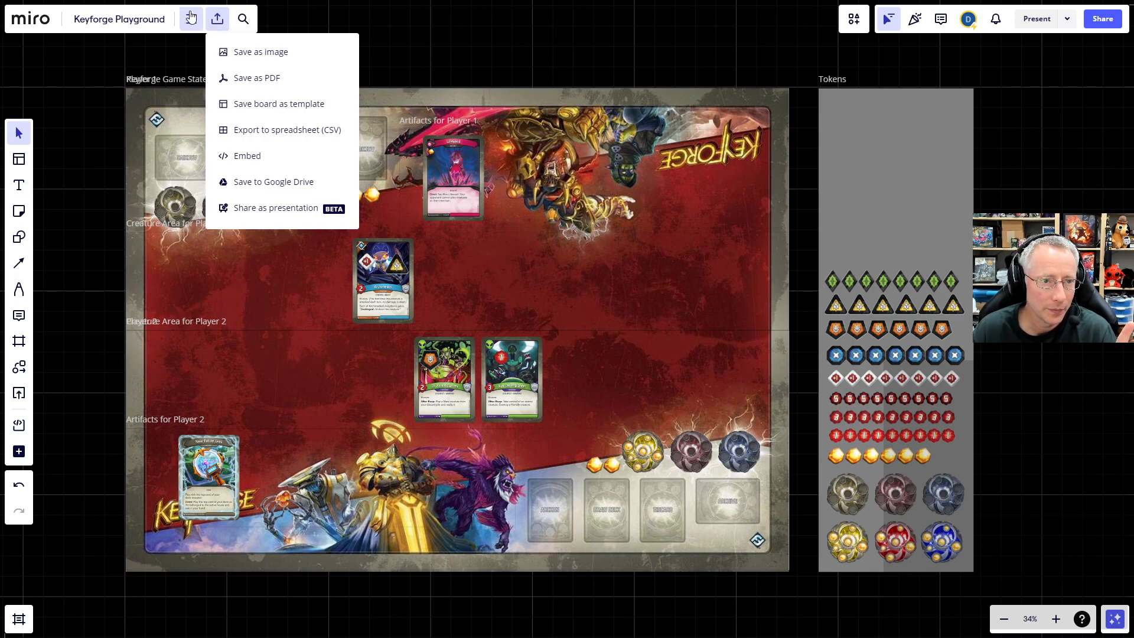
pyautogui.click(190, 18)
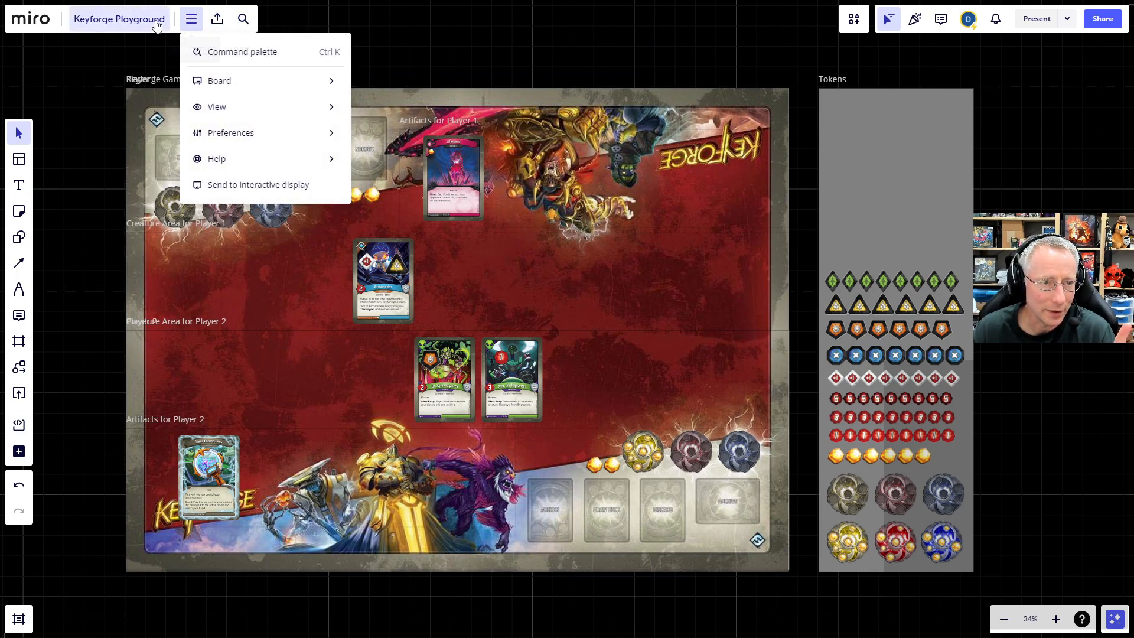
pyautogui.click(218, 19)
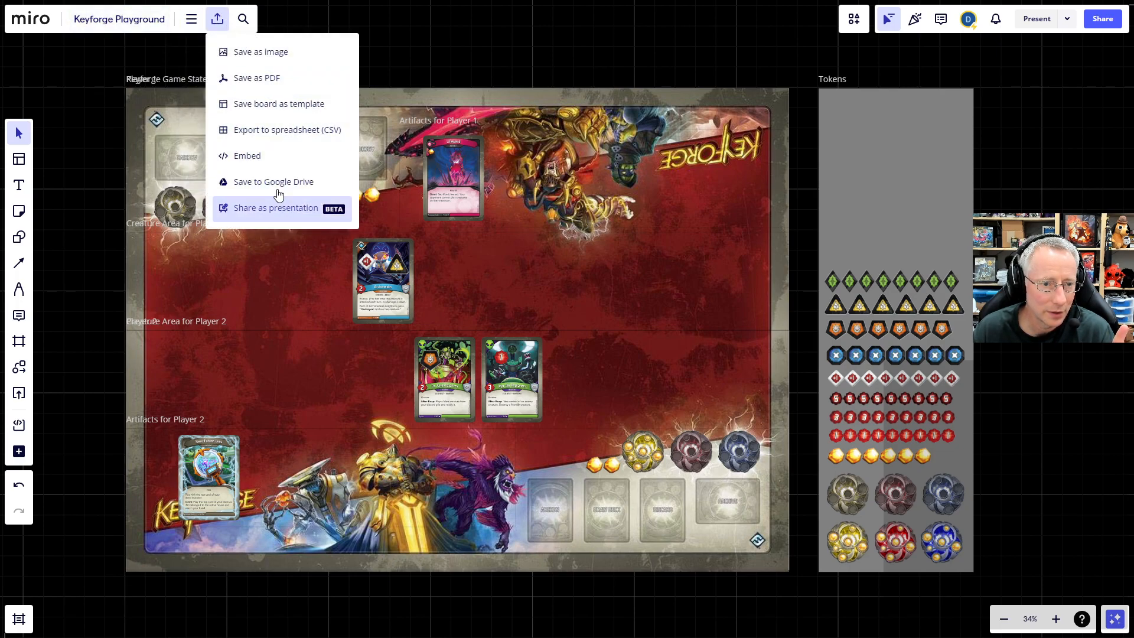
pyautogui.click(192, 22)
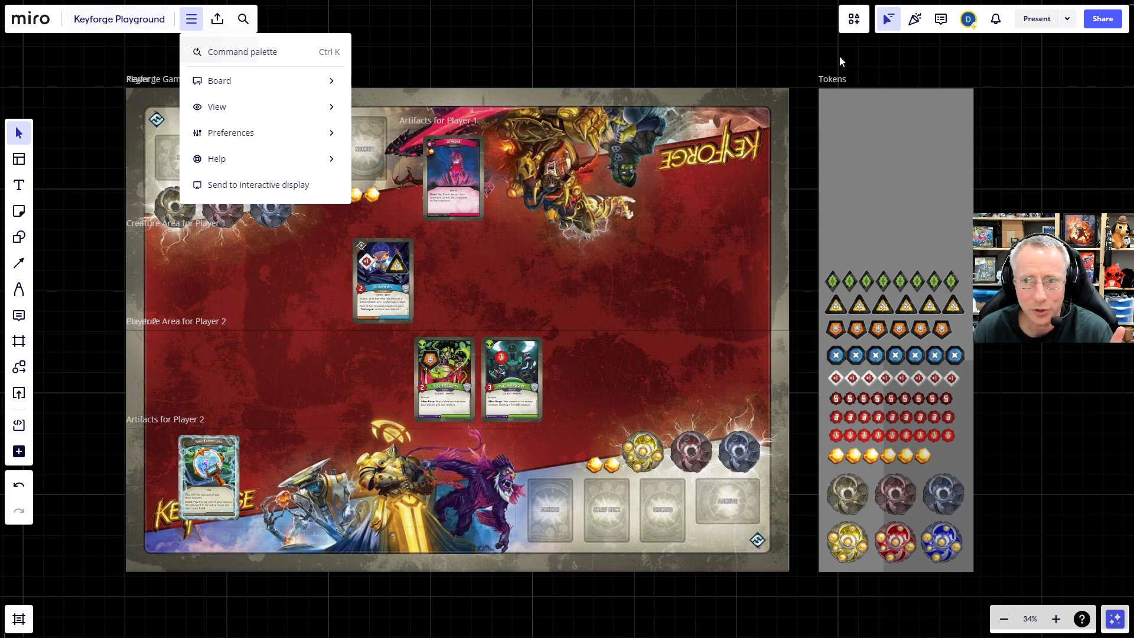
# Set the board's sharing access for anyone with the link to Can view.
pyautogui.click(1103, 19)
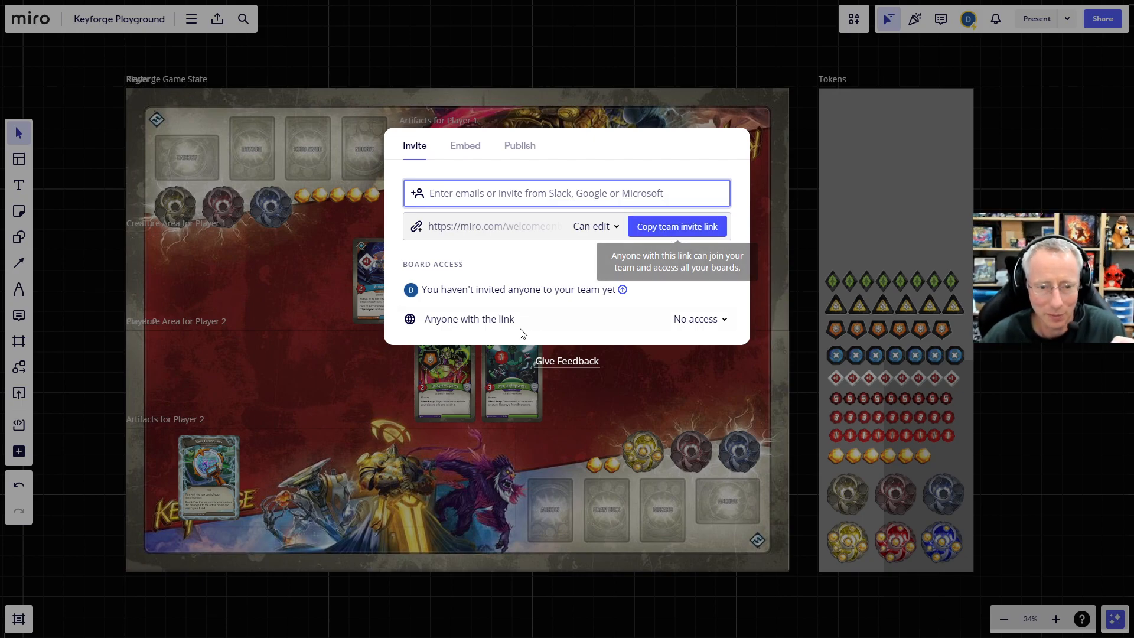
pyautogui.click(720, 321)
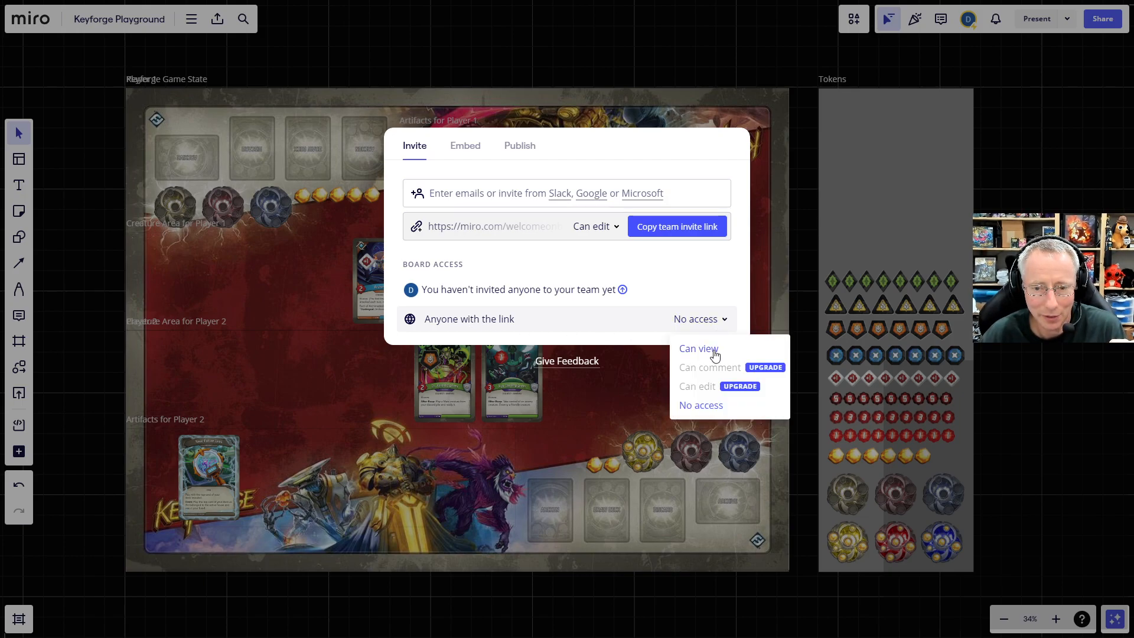
pyautogui.click(715, 353)
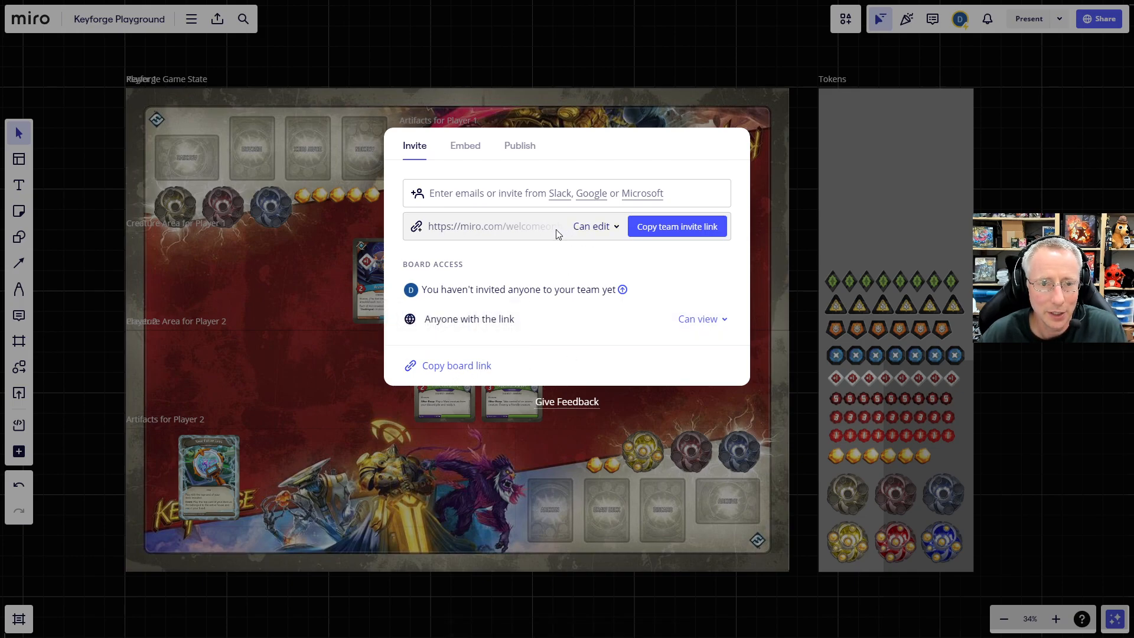
# Copy the board link and switch to the Microsoft Edge window showing the shared Keyforge Playground board.
pyautogui.click(470, 369)
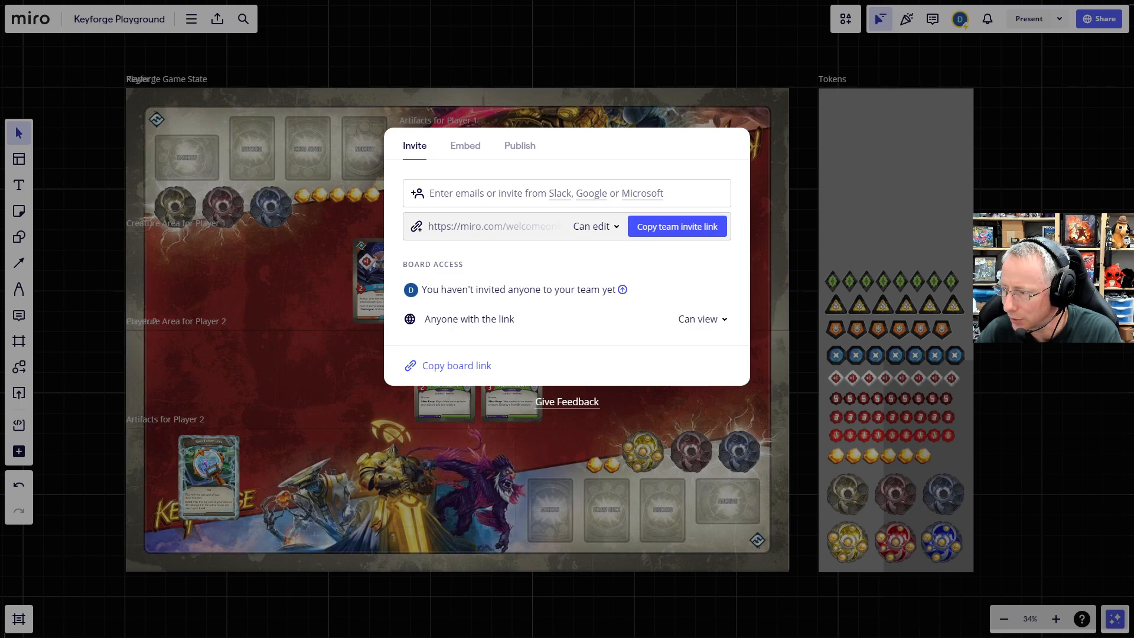
pyautogui.hotkey('alt', 'Tab')
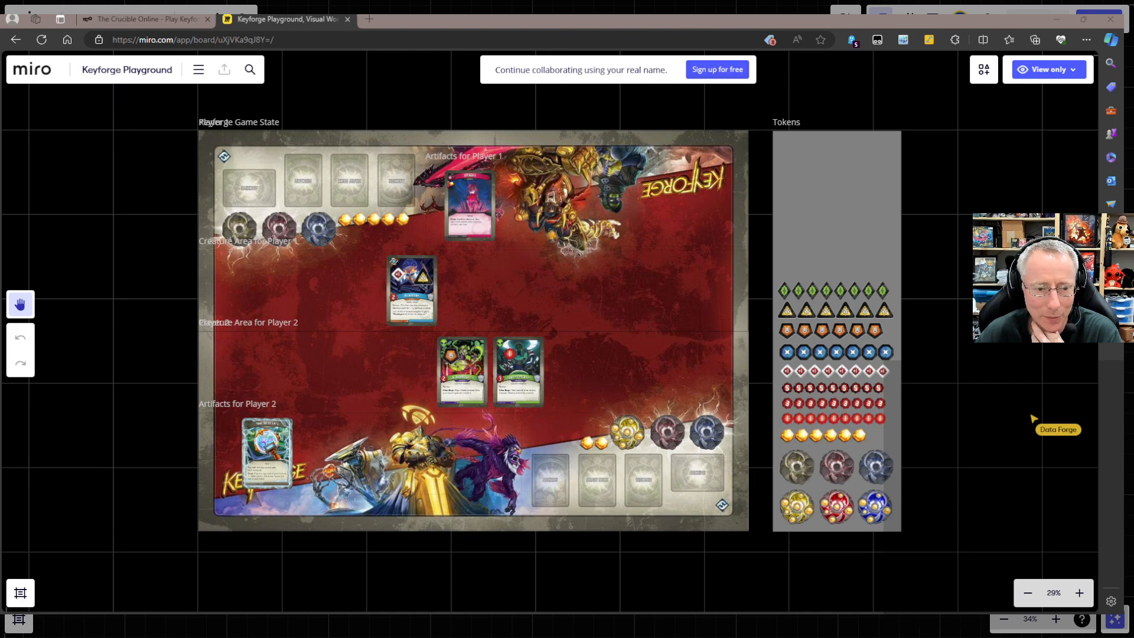
# Examine which board and view options the main menu offers a view-only visitor of the shared board.
pyautogui.click(198, 69)
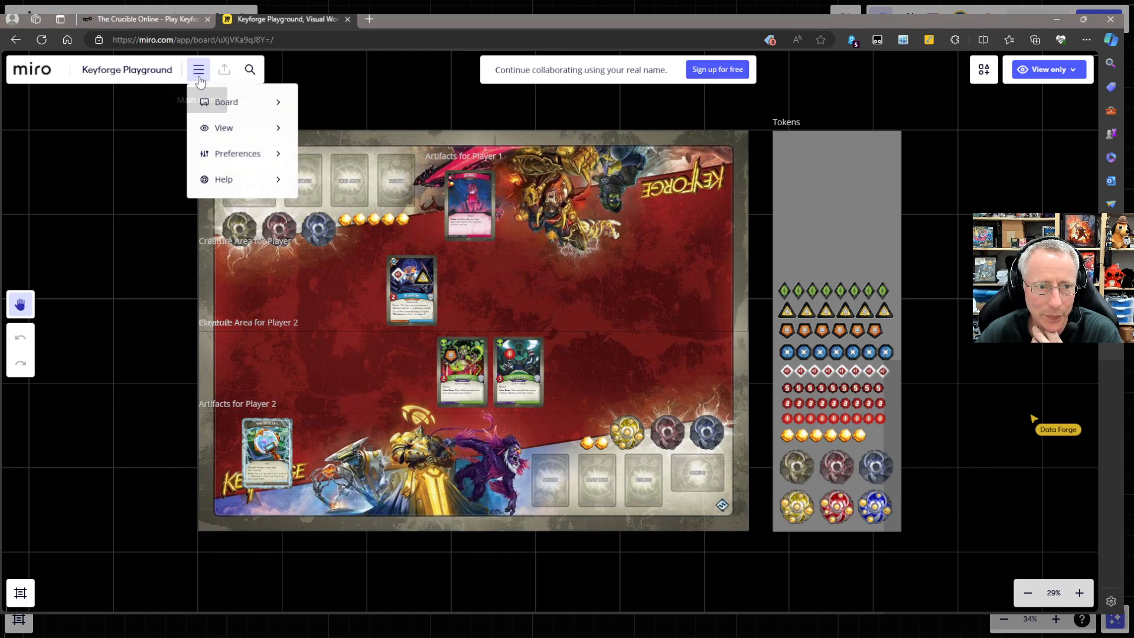
pyautogui.moveTo(217, 134)
pyautogui.moveTo(221, 101)
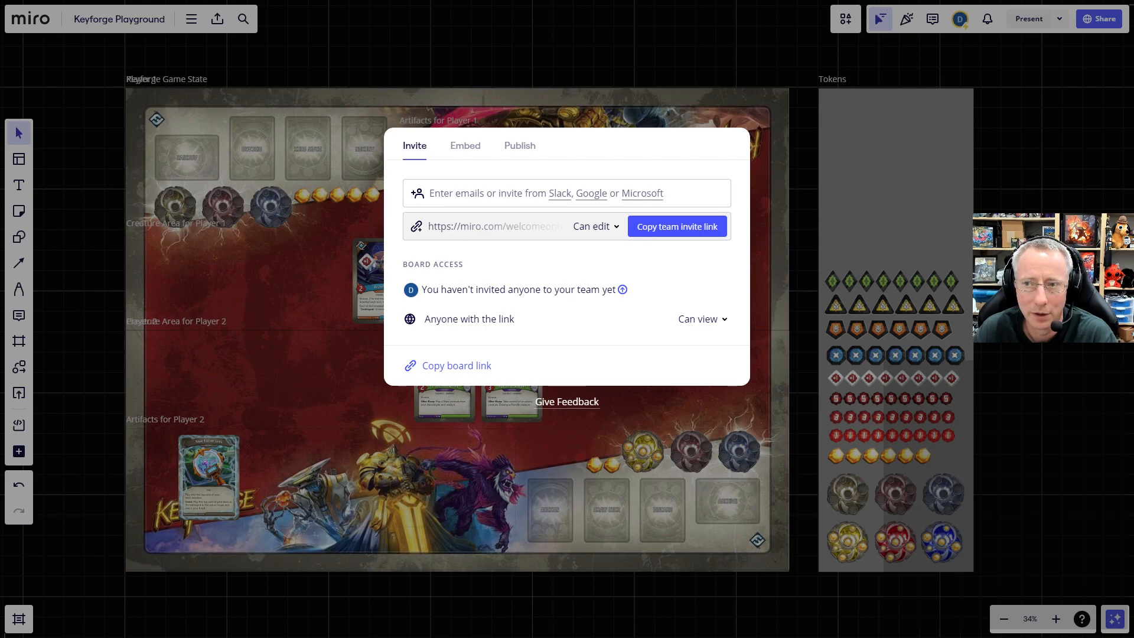
# Close the sharing dialog on the editable Keyforge Playground board.
pyautogui.click(1063, 186)
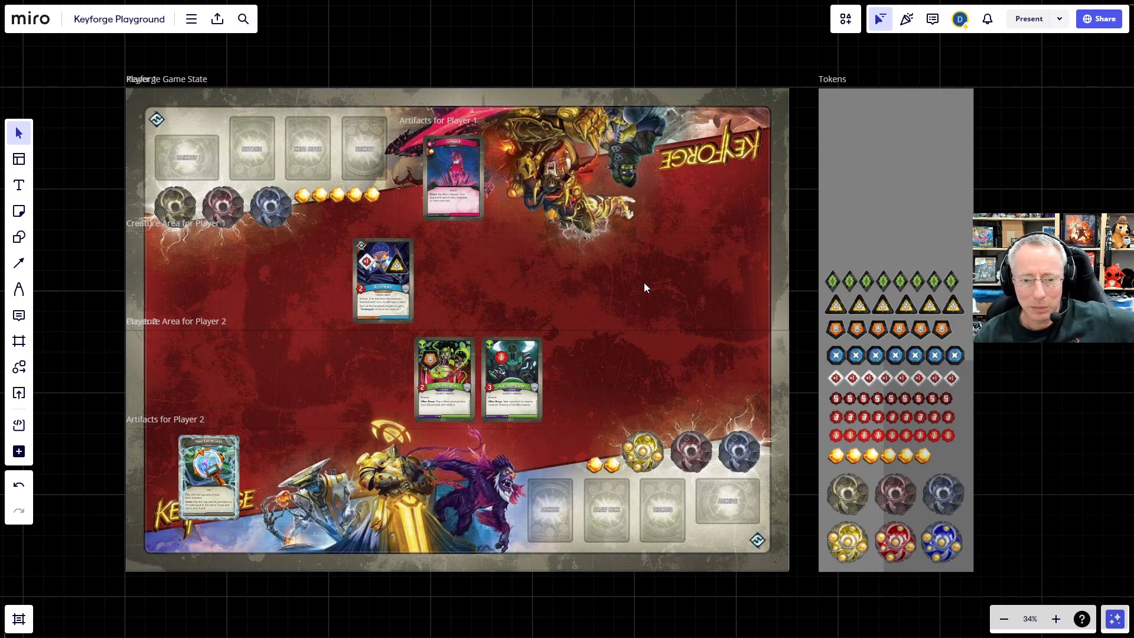
pyautogui.scroll(3, 600, 298)
pyautogui.scroll(-3, 602, 298)
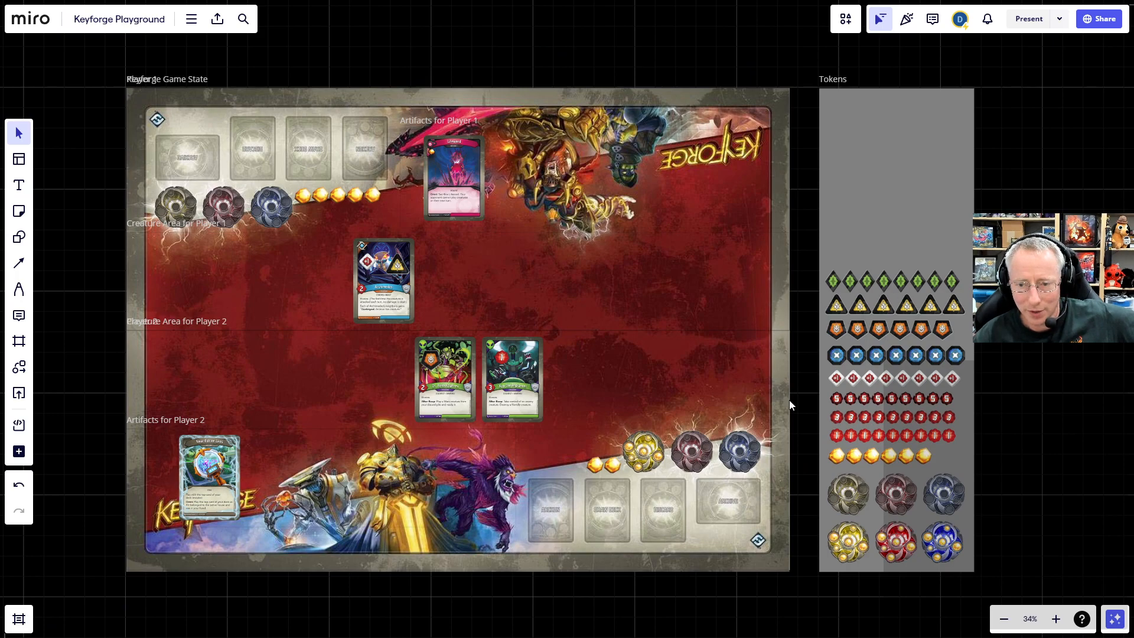